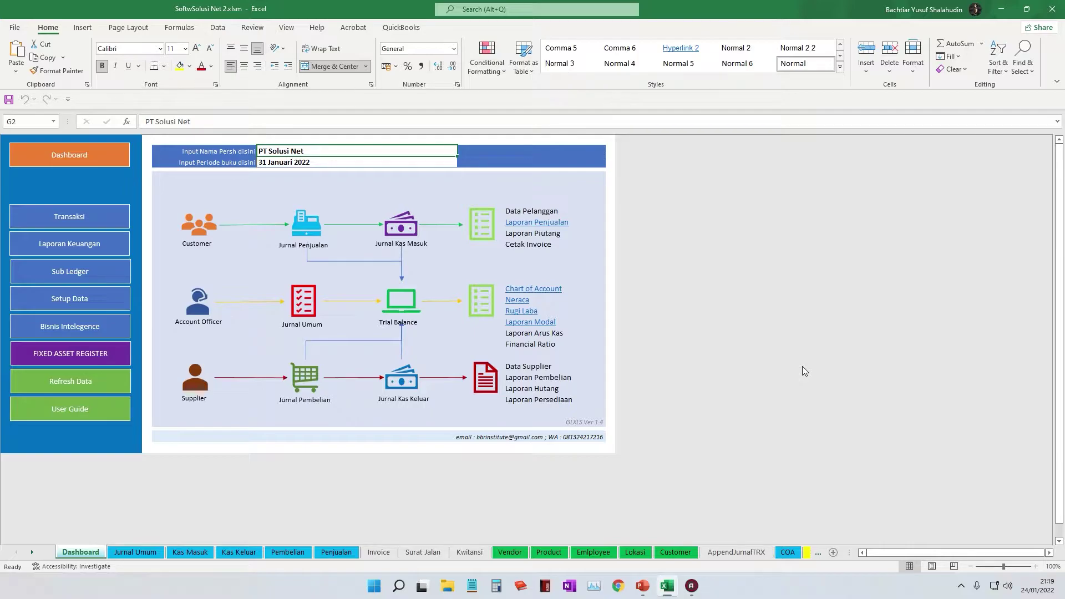
Look over the Penjualan, Jurnal Umum and Pembelian sheets of the accounting workbook
click(322, 553)
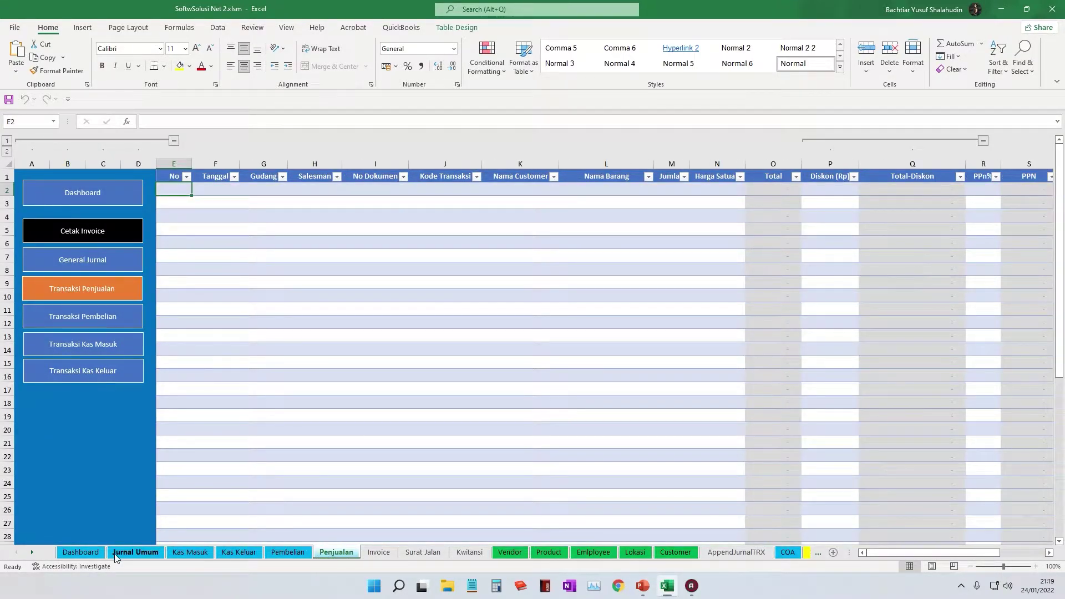
click(135, 553)
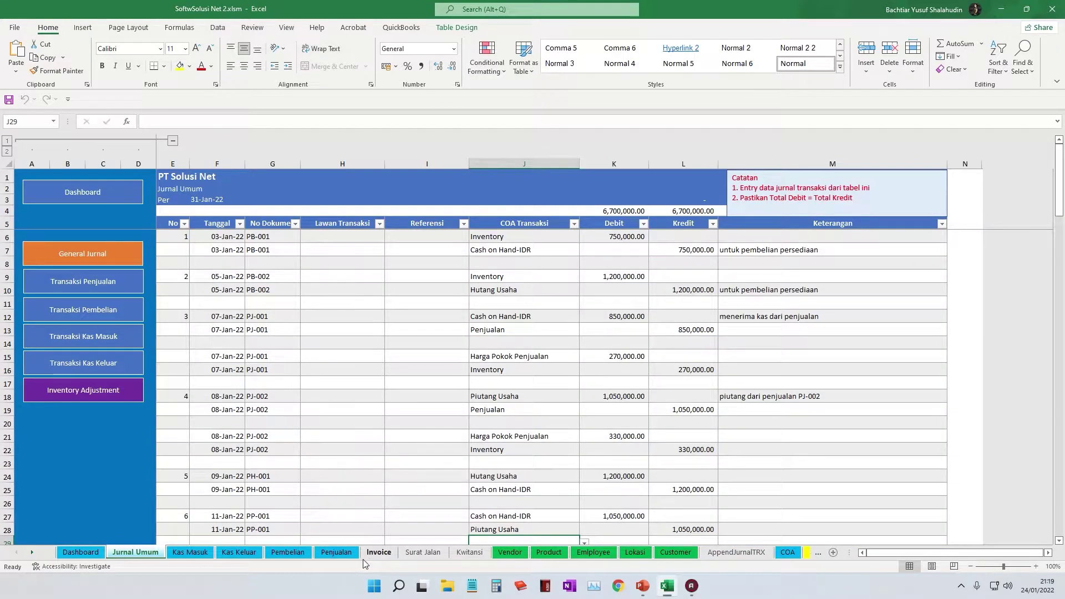
click(287, 553)
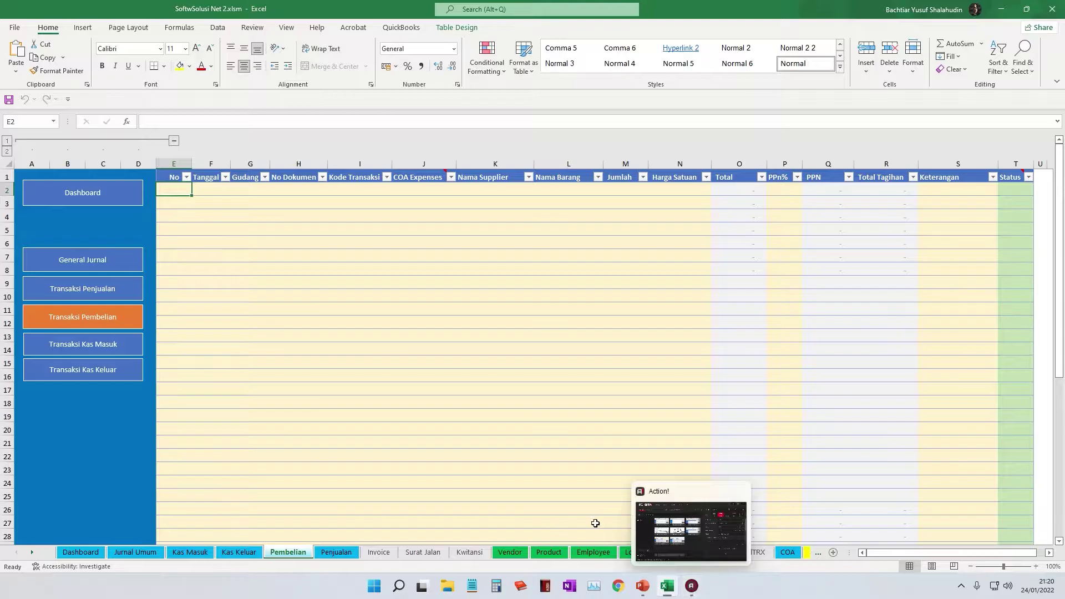
Switch to PowerPoint and start the slide show from slide 11, Studi Kasus 1
click(642, 588)
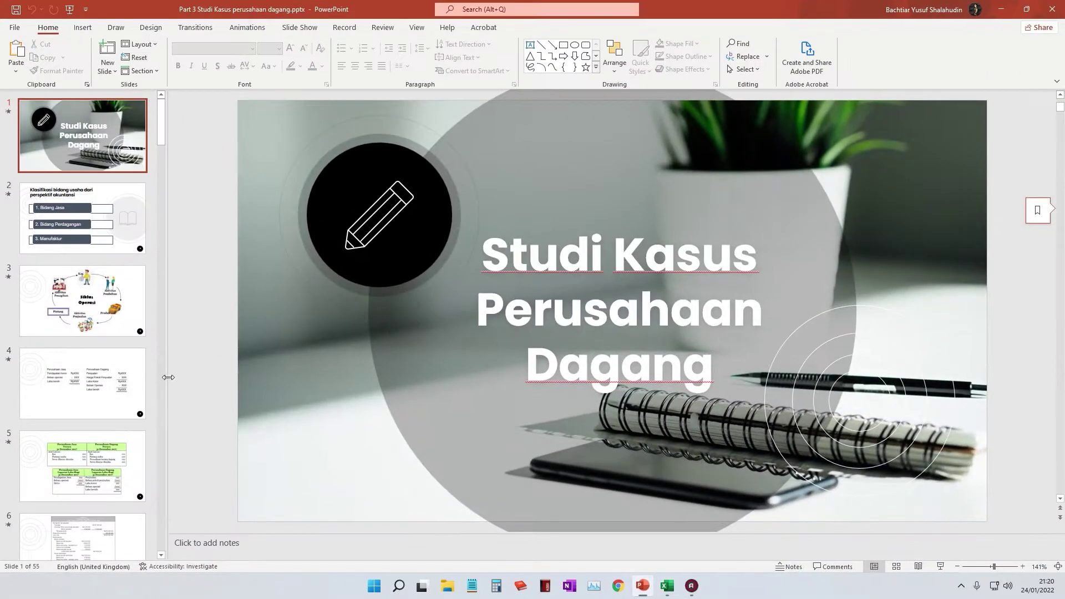
scroll(116, 395, down, 10)
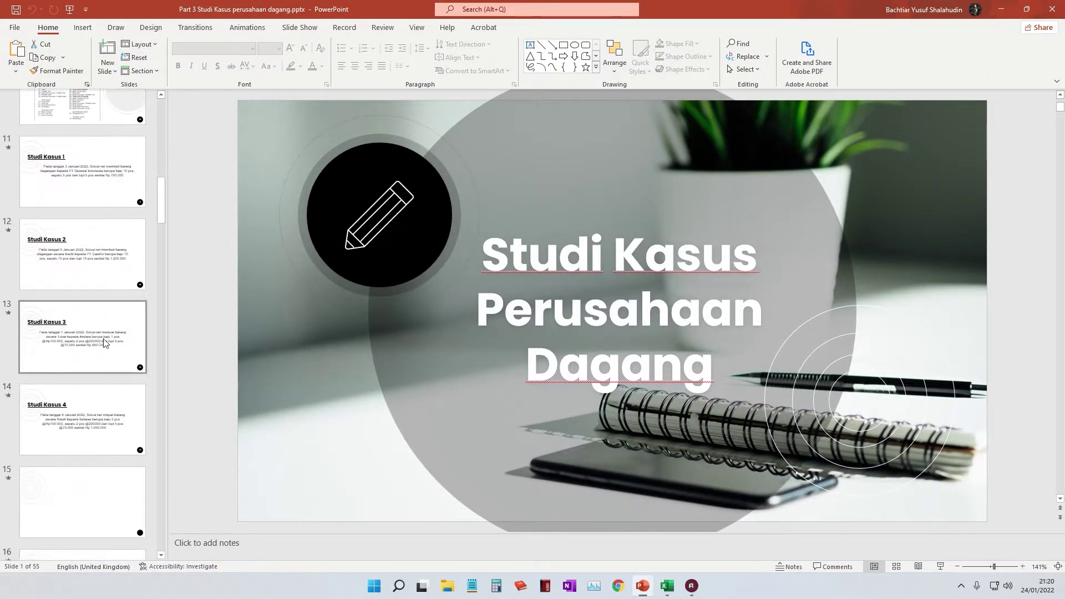
click(84, 165)
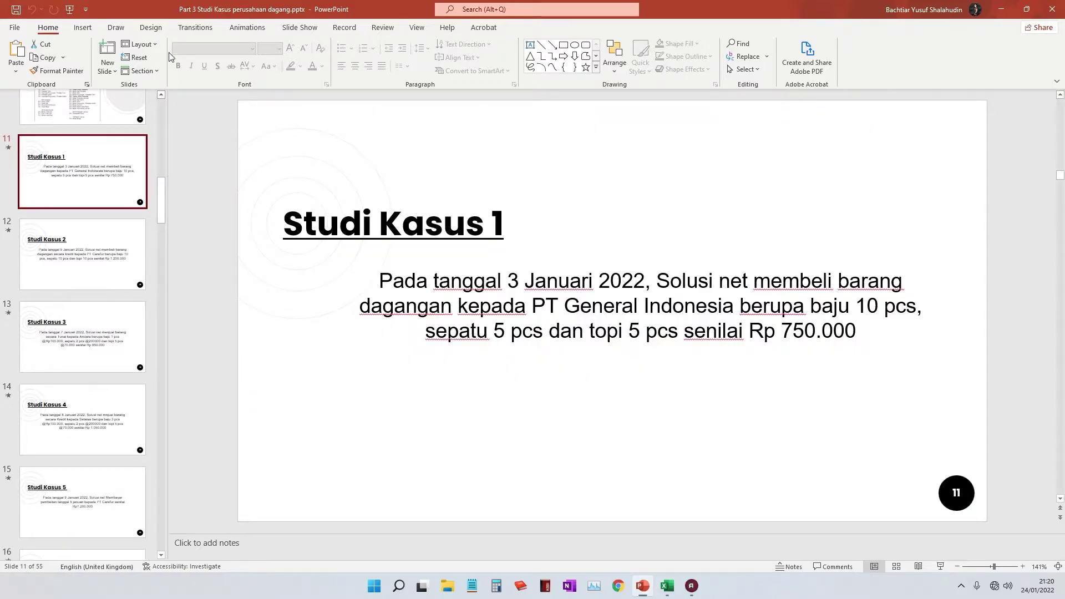
click(245, 28)
click(285, 29)
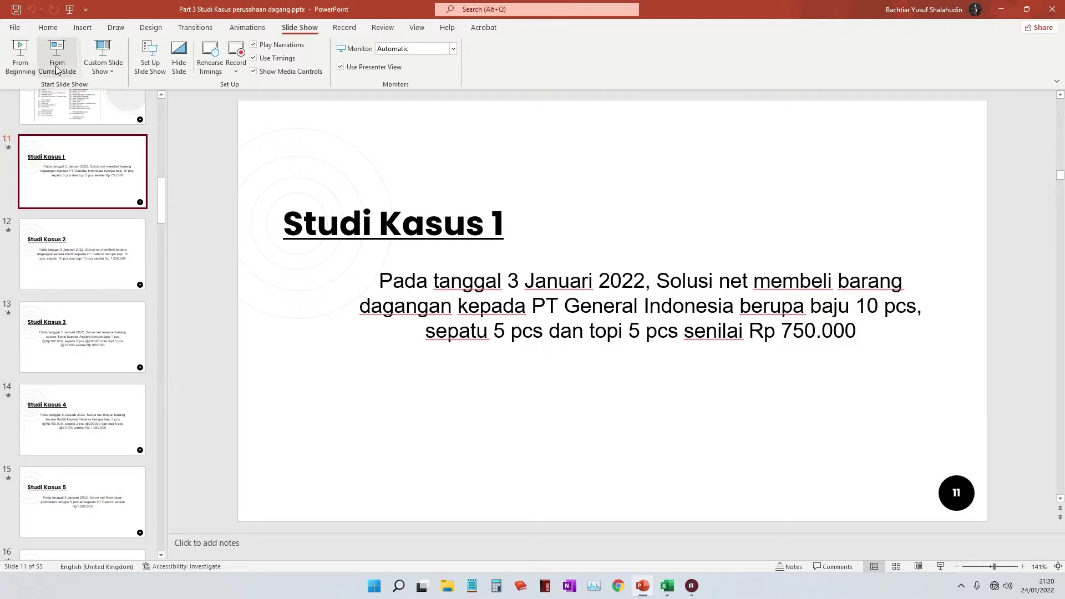
click(56, 58)
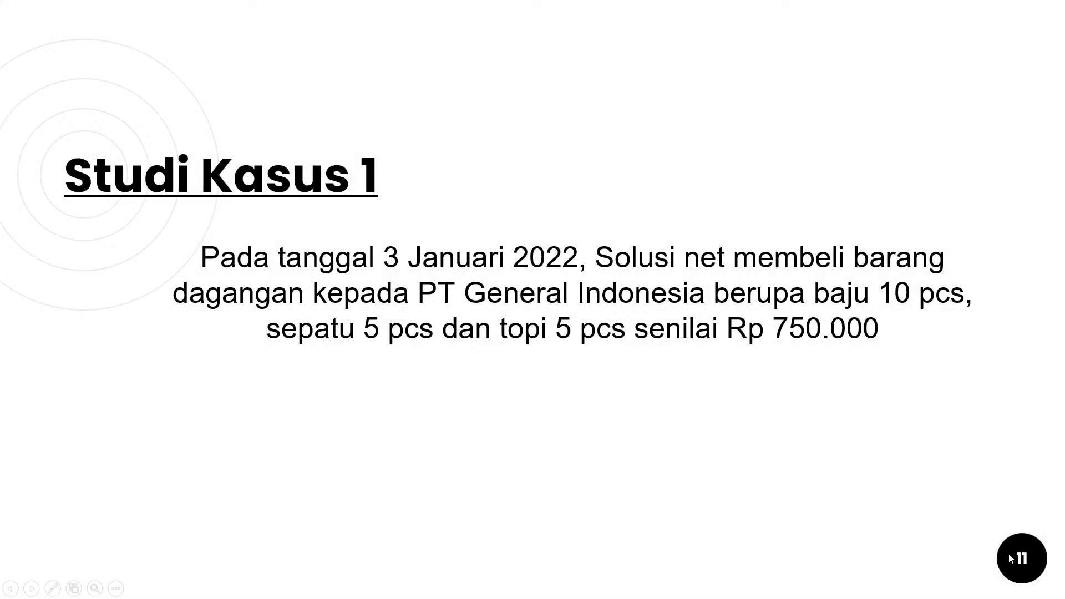
Switch back to the Excel workbook, review the existing entries on the Jurnal Umum sheet and return to the Dashboard
key(super+Tab)
click(762, 247)
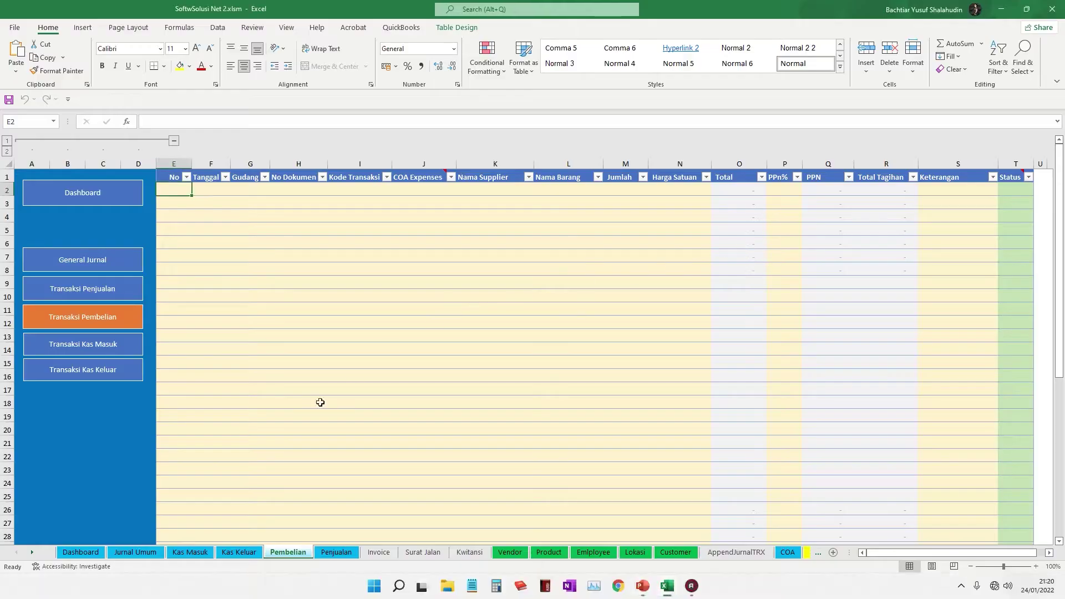
click(83, 552)
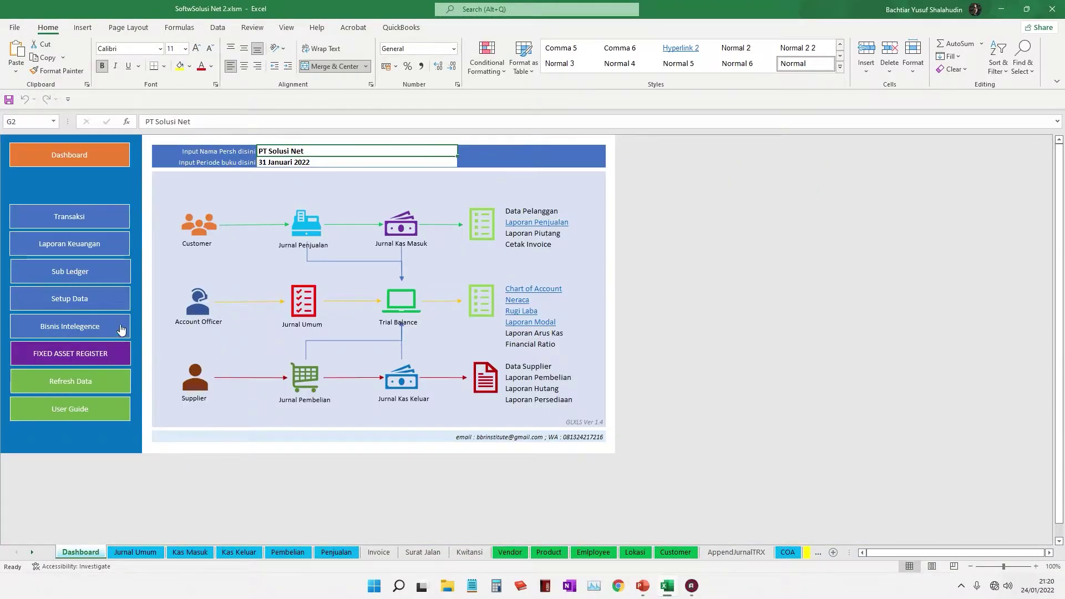
click(154, 555)
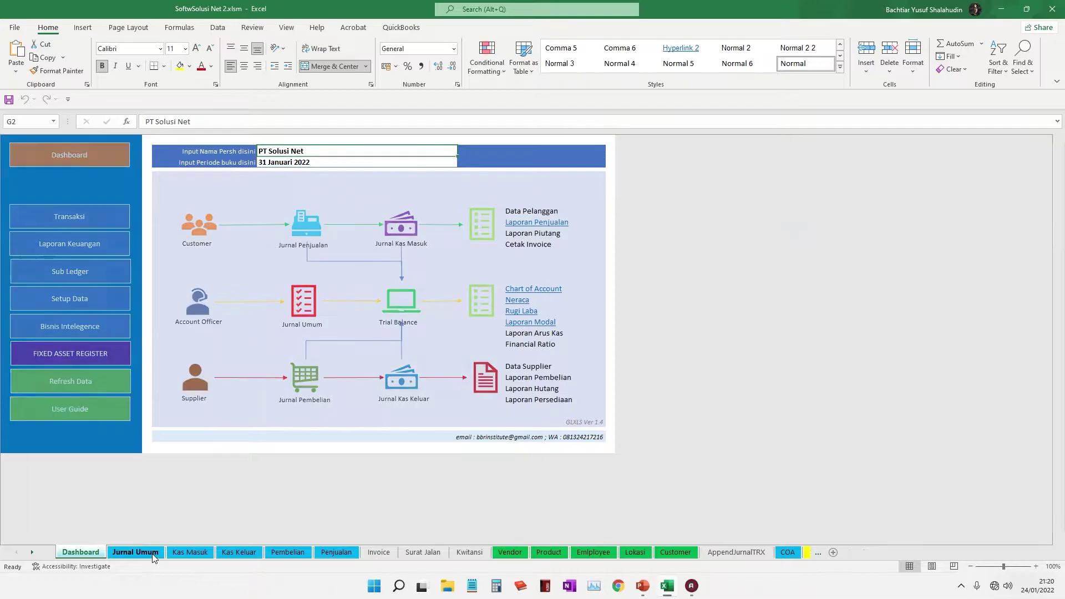
scroll(515, 427, down, 3)
scroll(517, 425, up, 3)
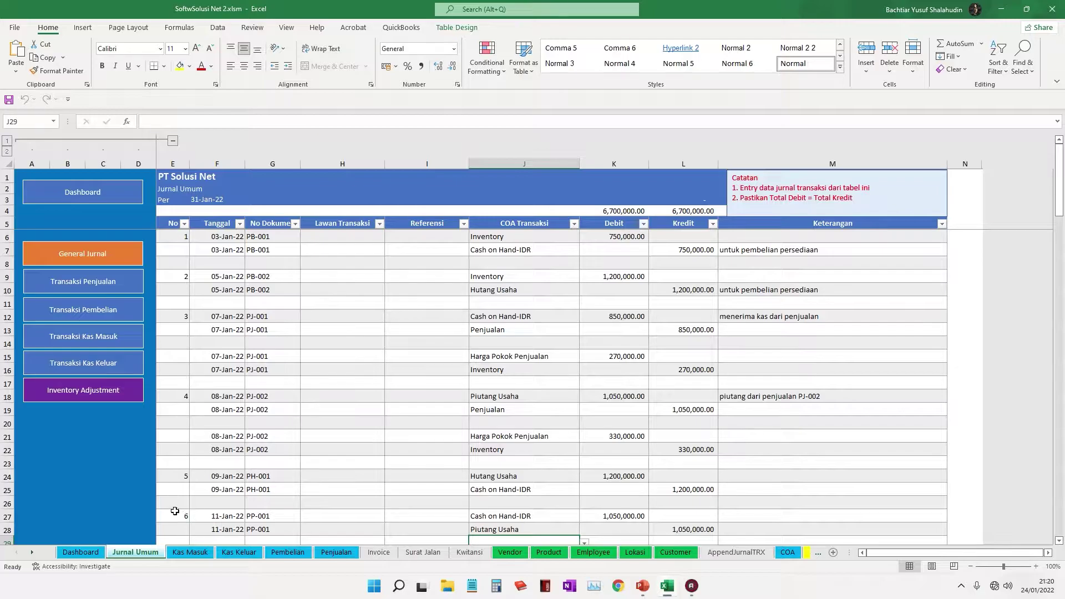
click(80, 552)
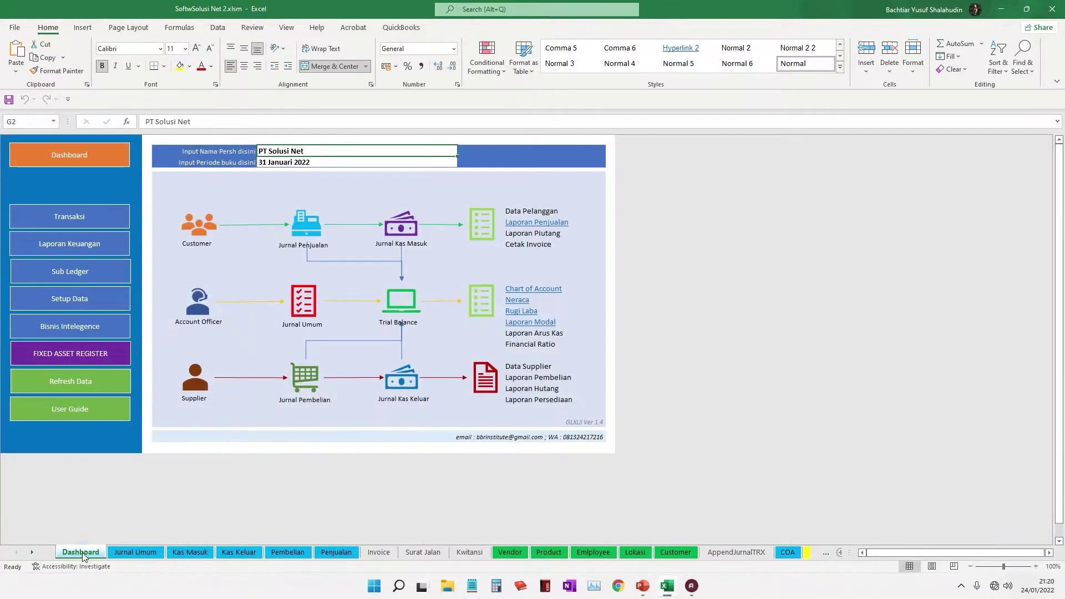
Run the automatic clearing of transaction data from the User Guide's Kosongkan Data section and answer its confirmation prompts
click(87, 412)
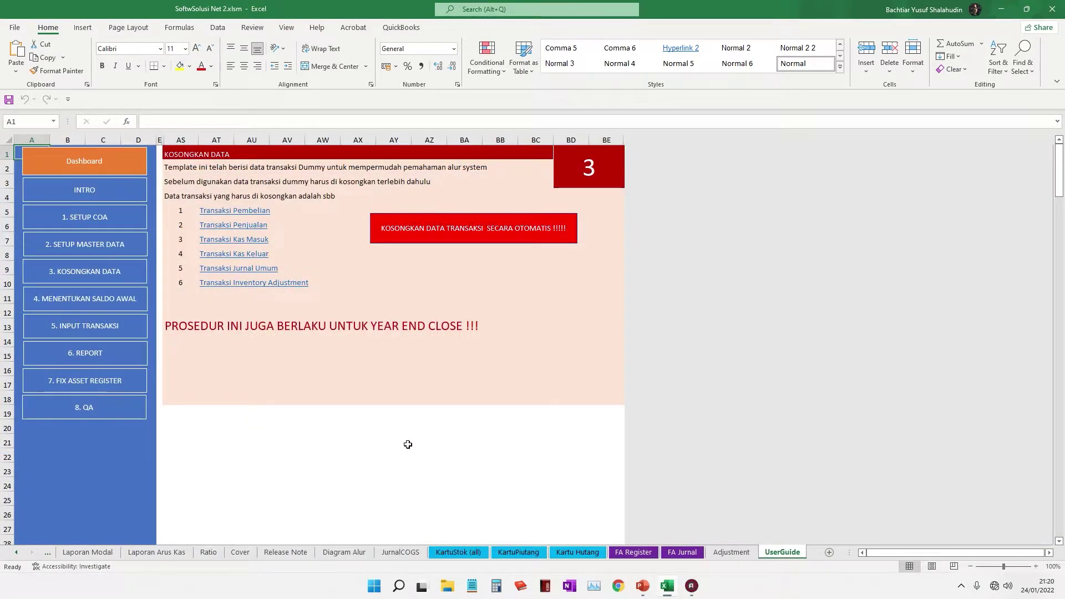
click(514, 236)
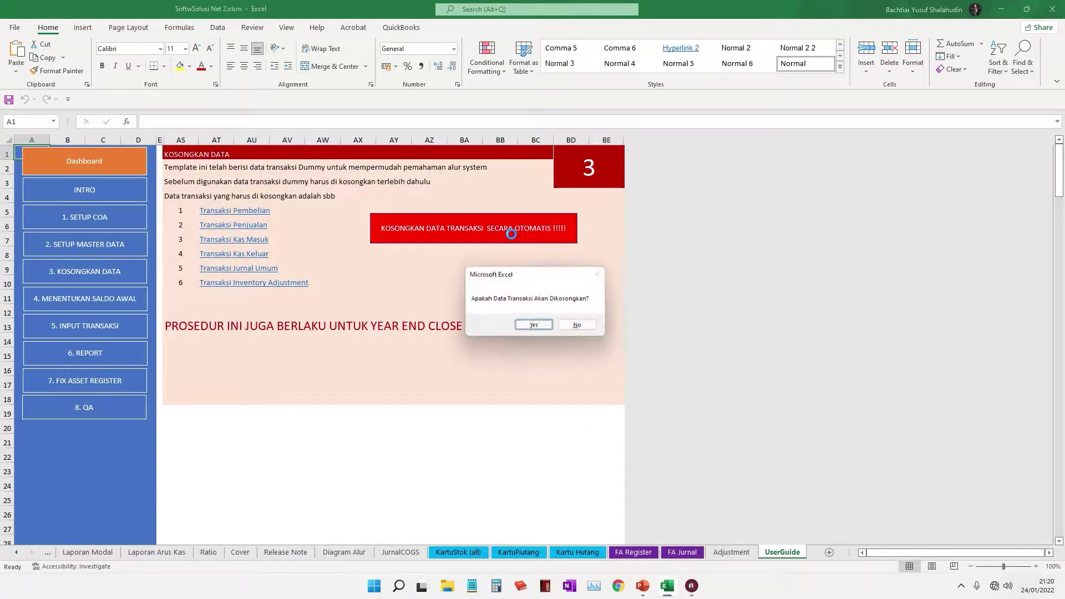
click(535, 327)
click(558, 328)
click(512, 326)
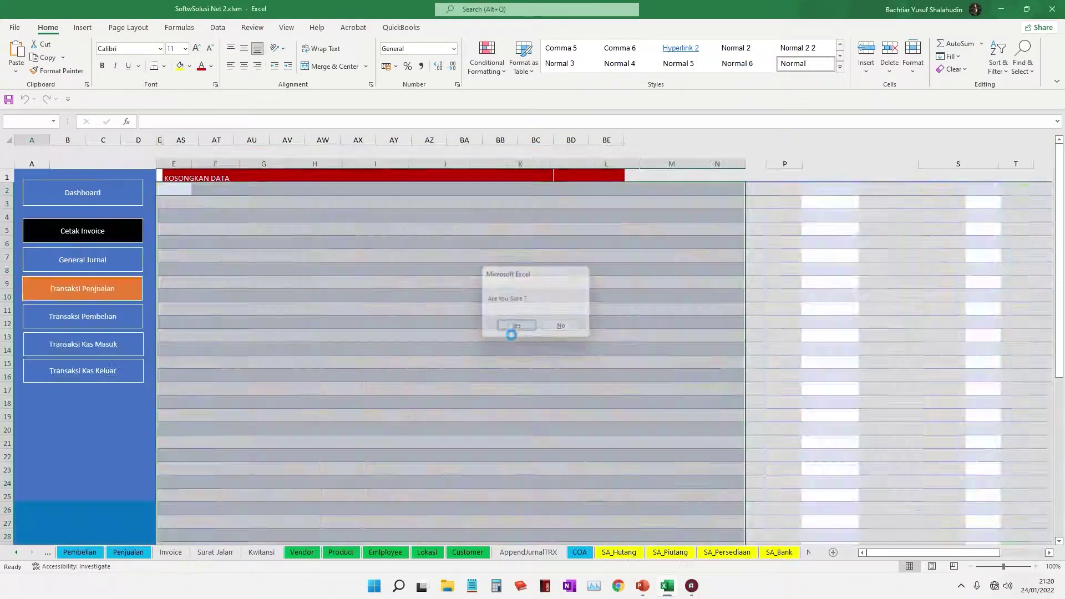
click(562, 328)
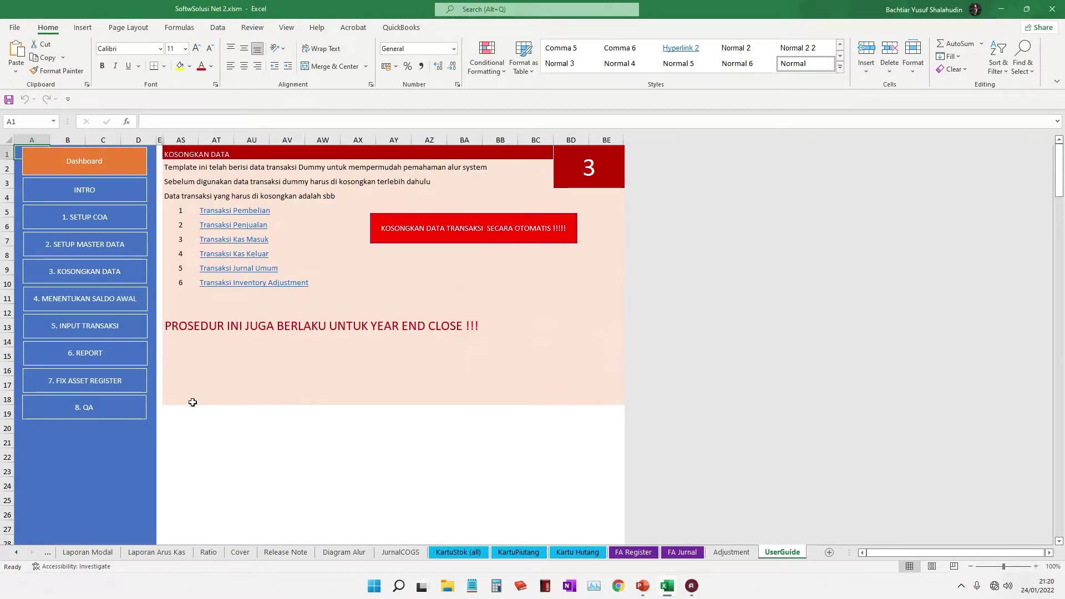
Return to the Dashboard and check the Jurnal Umum, Kas Masuk, Kas Keluar and Pembelian sheets for remaining transactions
click(104, 170)
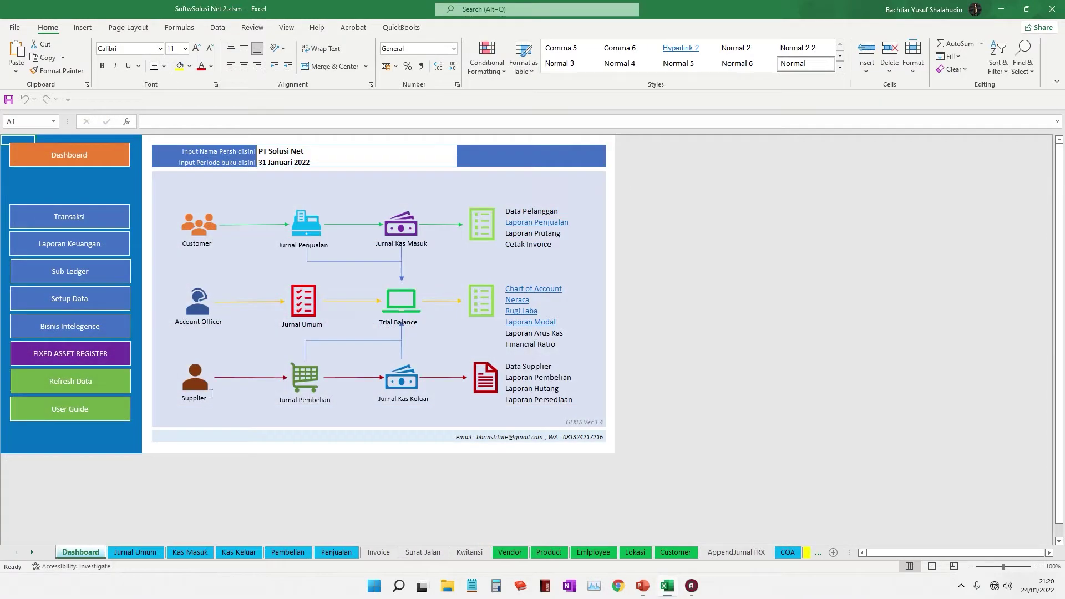
click(149, 553)
click(189, 554)
click(240, 555)
click(290, 553)
click(240, 555)
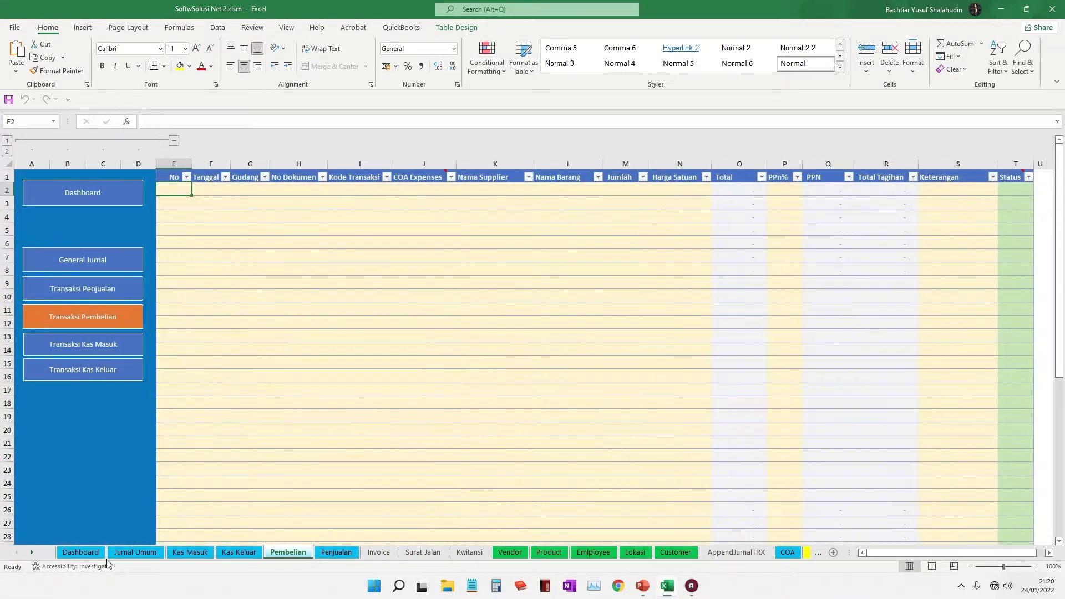
Find the FA Register sheet among the later worksheets and examine its fixed asset list
click(37, 553)
click(37, 554)
click(37, 553)
click(37, 553)
click(36, 553)
click(37, 554)
click(36, 554)
click(37, 554)
click(37, 554)
click(36, 554)
click(37, 554)
click(36, 553)
click(37, 554)
click(36, 554)
click(36, 554)
click(37, 554)
click(37, 554)
click(37, 553)
click(36, 554)
click(37, 554)
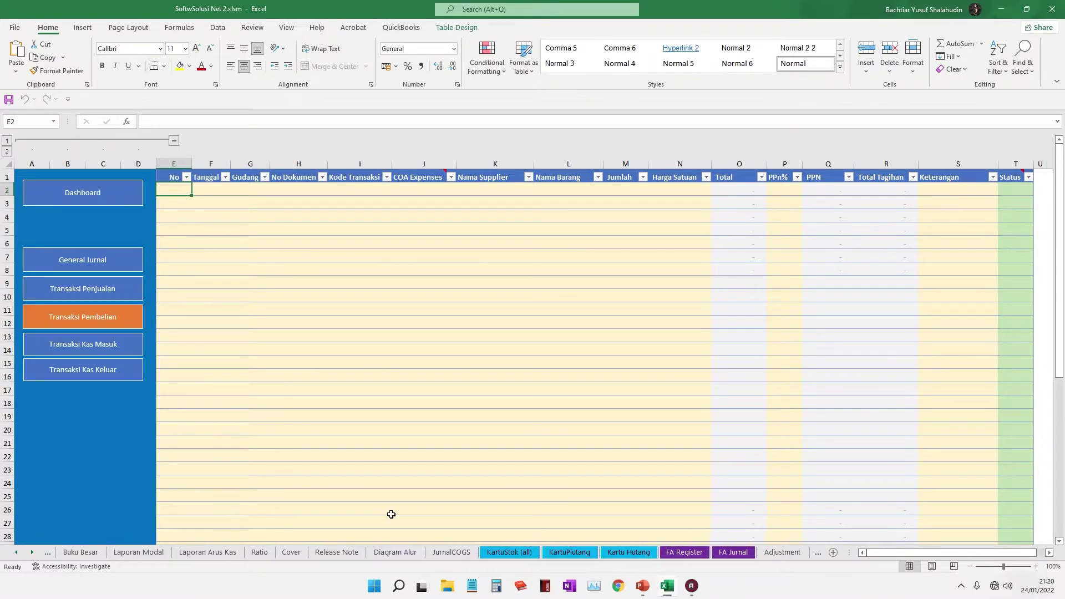
click(685, 554)
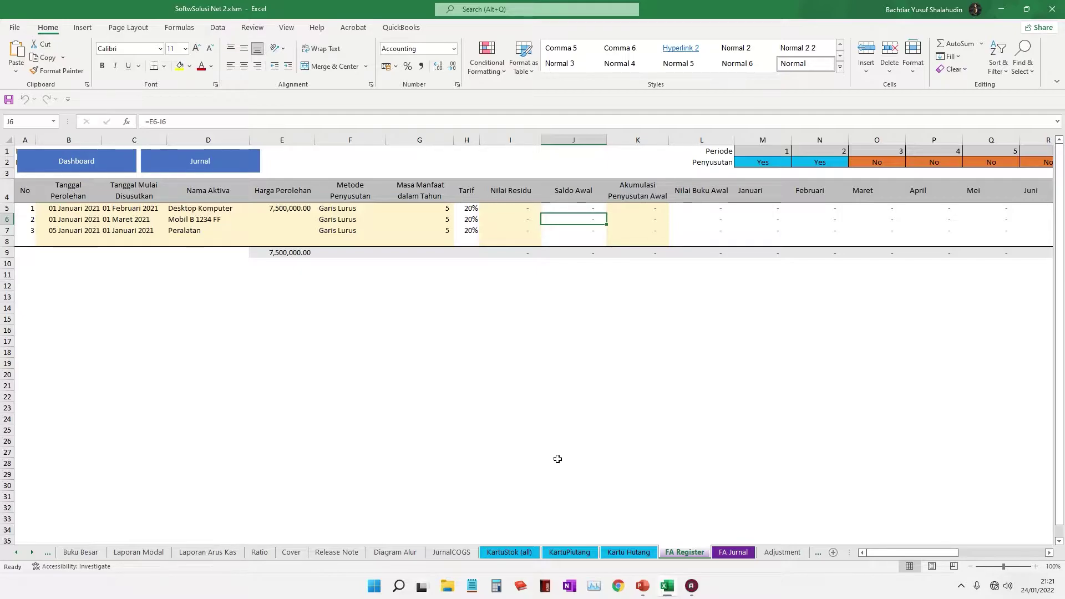
Go back to the first worksheets and view the Kas Masuk and Pembelian transaction sheets
click(32, 553)
click(19, 554)
click(19, 554)
click(19, 555)
click(19, 554)
click(19, 554)
click(19, 554)
click(19, 554)
click(19, 554)
click(19, 554)
click(19, 554)
click(19, 554)
click(18, 554)
click(19, 554)
click(19, 554)
click(19, 554)
click(19, 554)
click(19, 554)
click(19, 555)
click(19, 555)
click(19, 555)
click(19, 554)
click(19, 554)
click(80, 552)
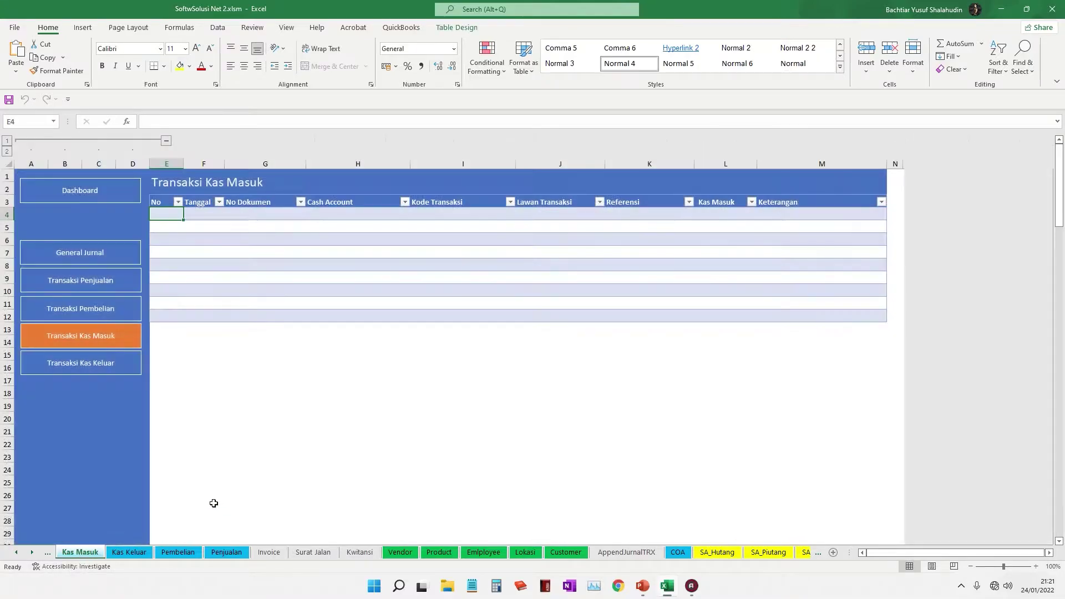
click(19, 554)
click(238, 553)
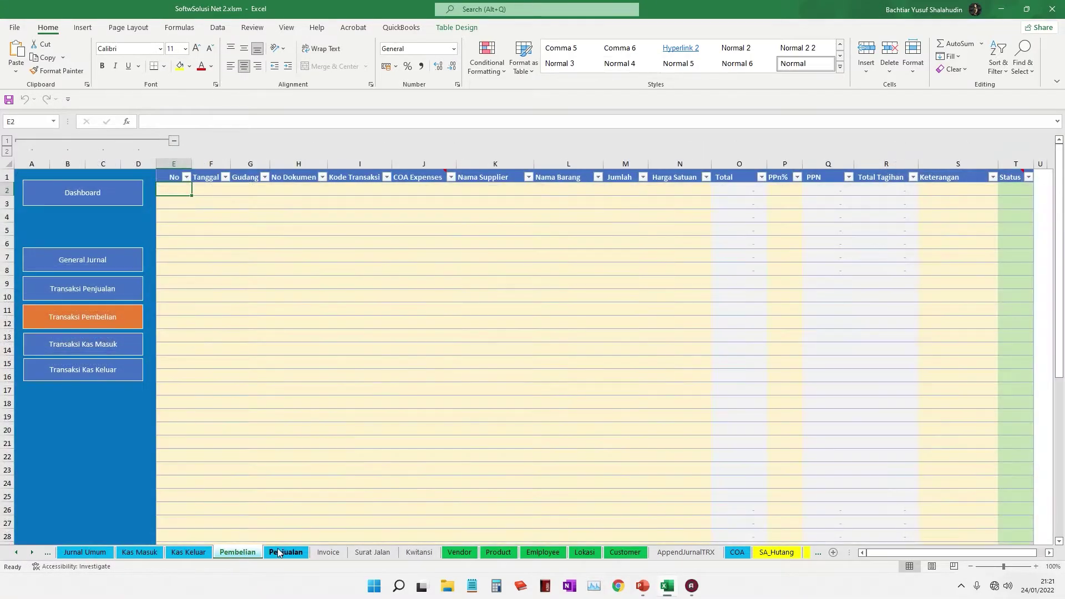
Review the master data on the Product, Vendor, Lokasi and Customer sheets, ending on the Product list
mouse_move(699, 592)
click(504, 556)
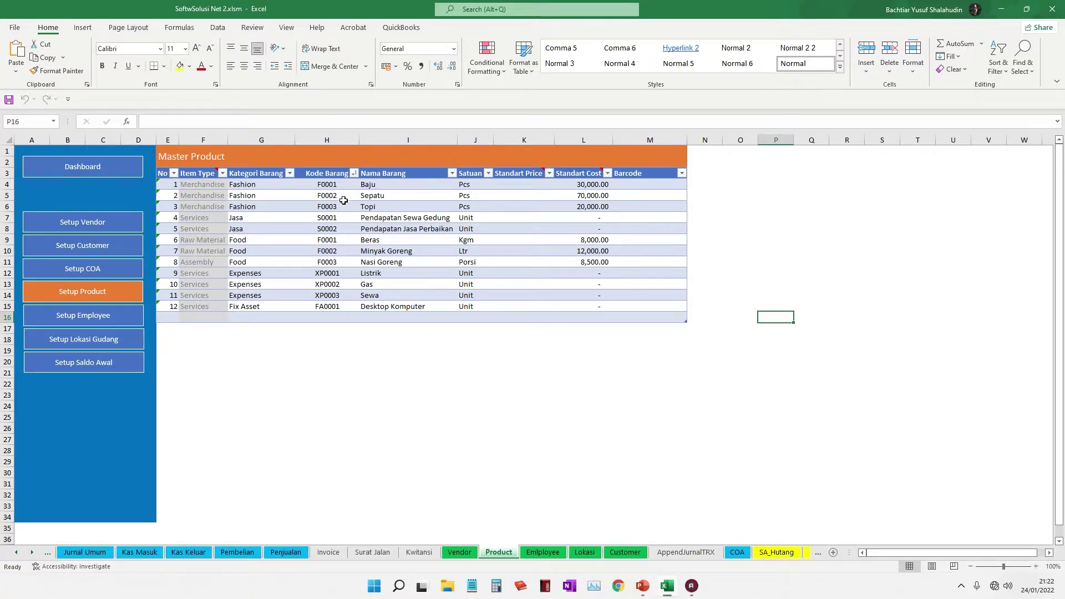
click(459, 552)
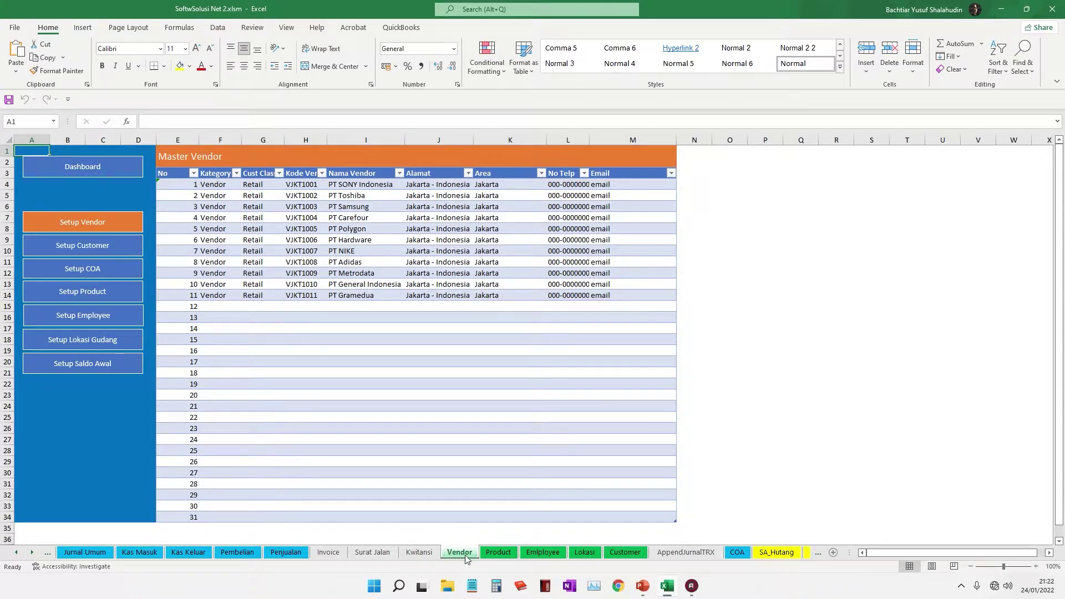
click(588, 557)
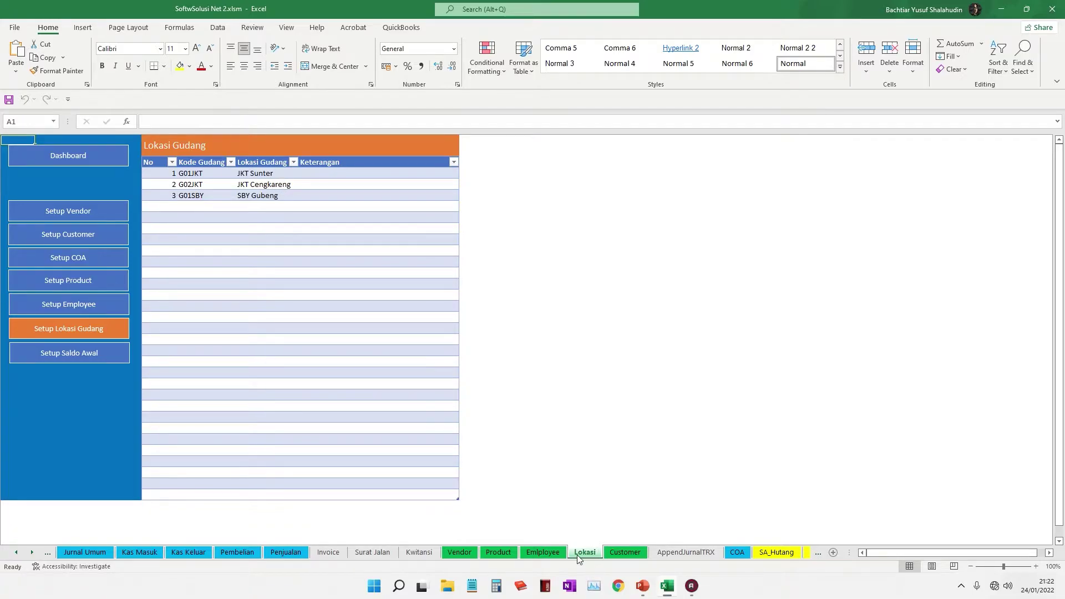
click(616, 555)
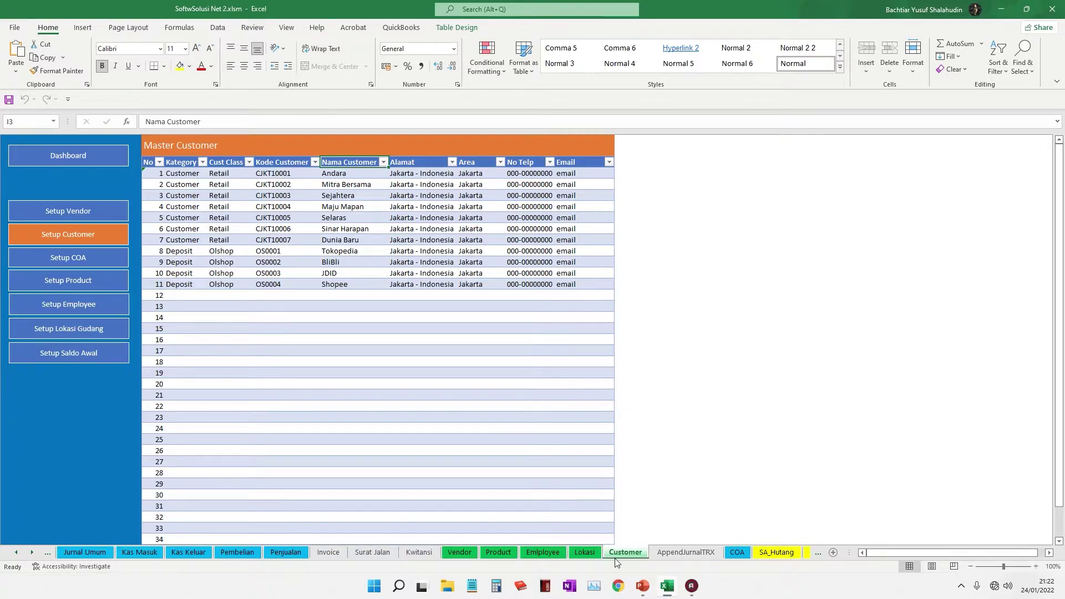
click(16, 552)
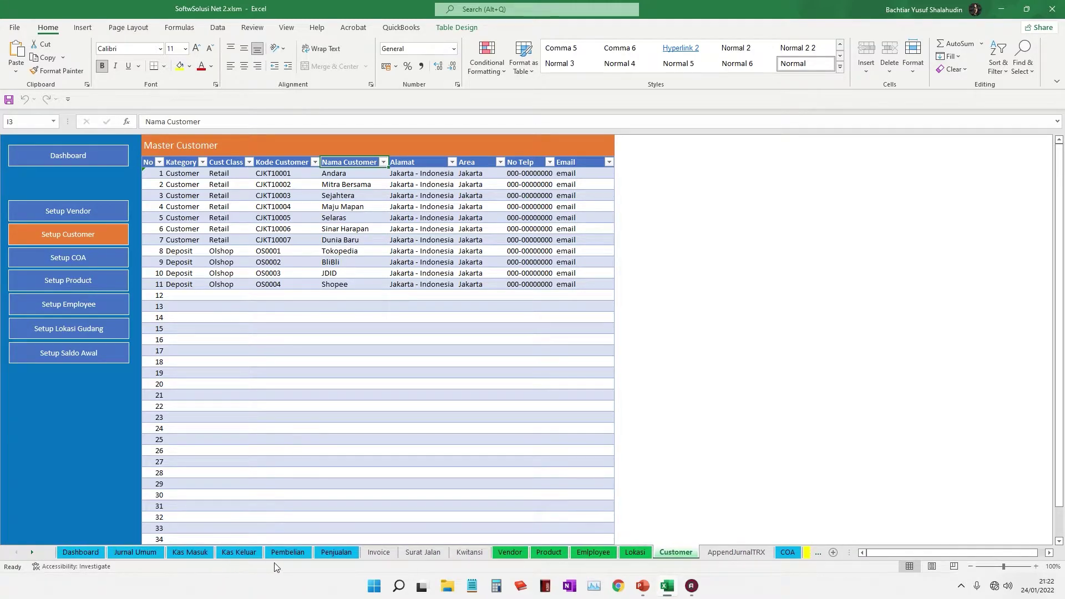
click(558, 553)
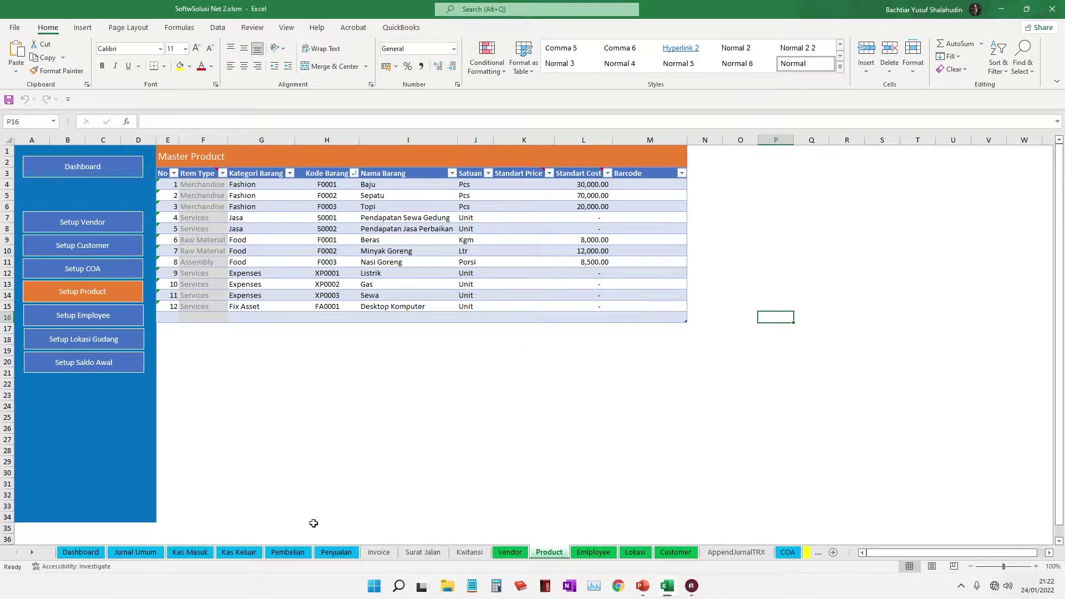
Open the Pembelian sheet and reread the Studi Kasus 1 purchase details in the PowerPoint slide show before returning to Excel
click(295, 556)
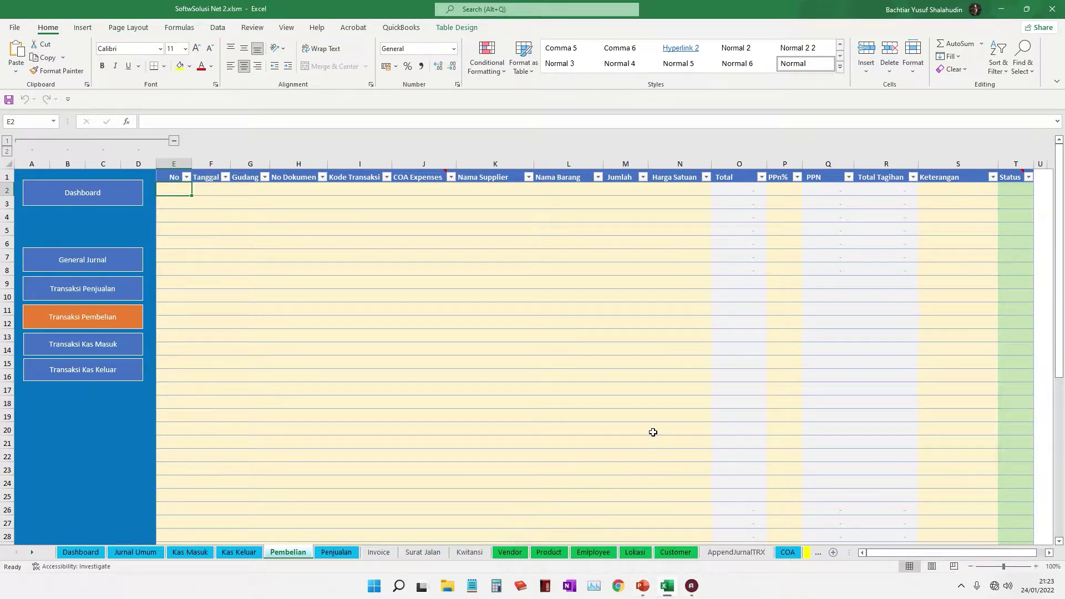
key(super+Tab)
click(537, 243)
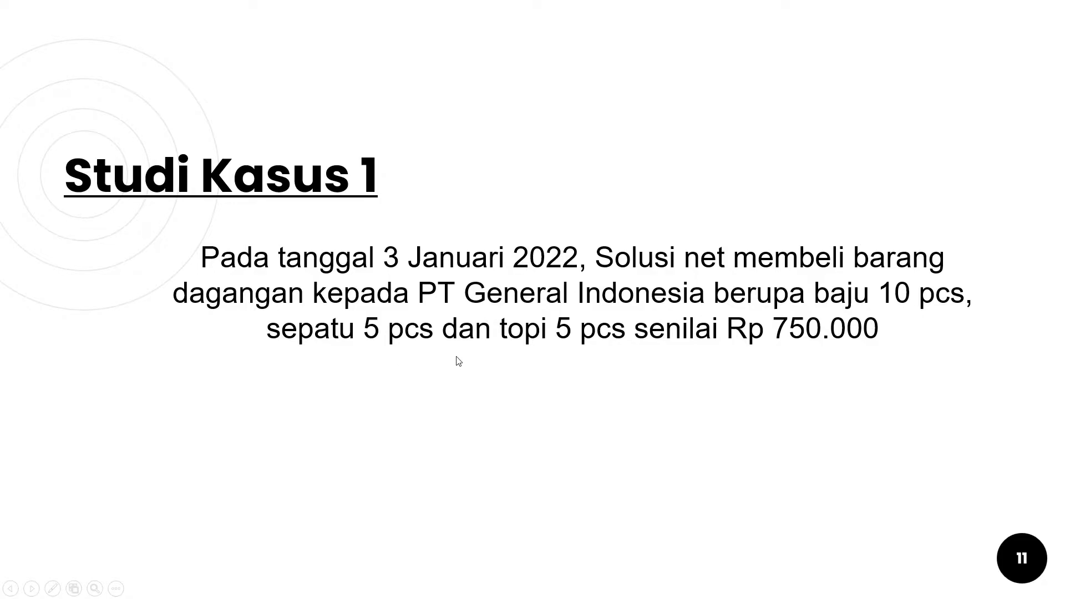
key(alt+Tab)
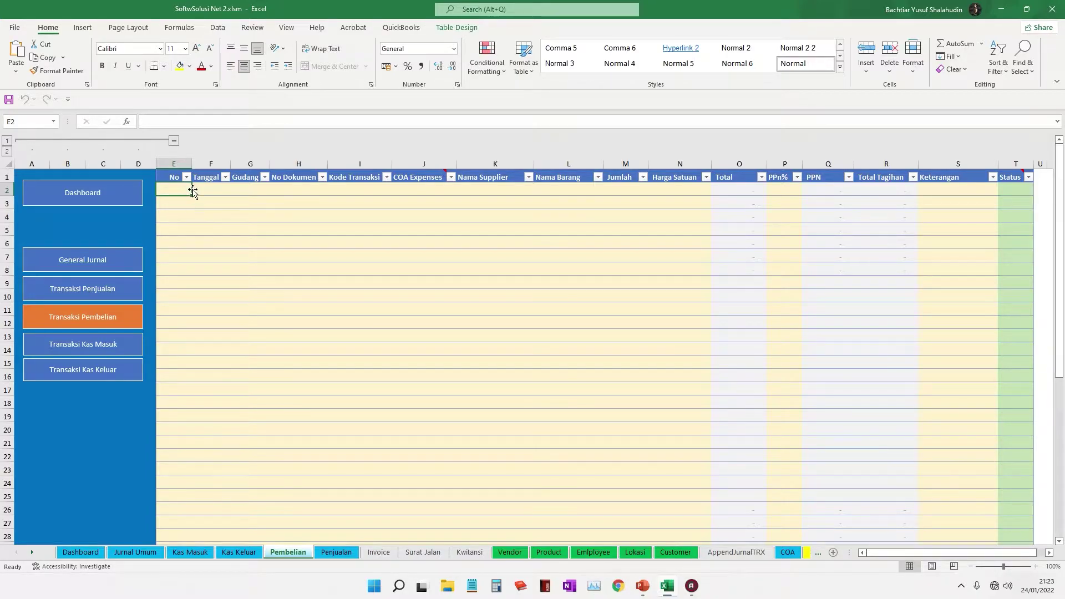
Start the first purchase row on the Pembelian sheet with No 1 and the date 3 January 2022
text(1)
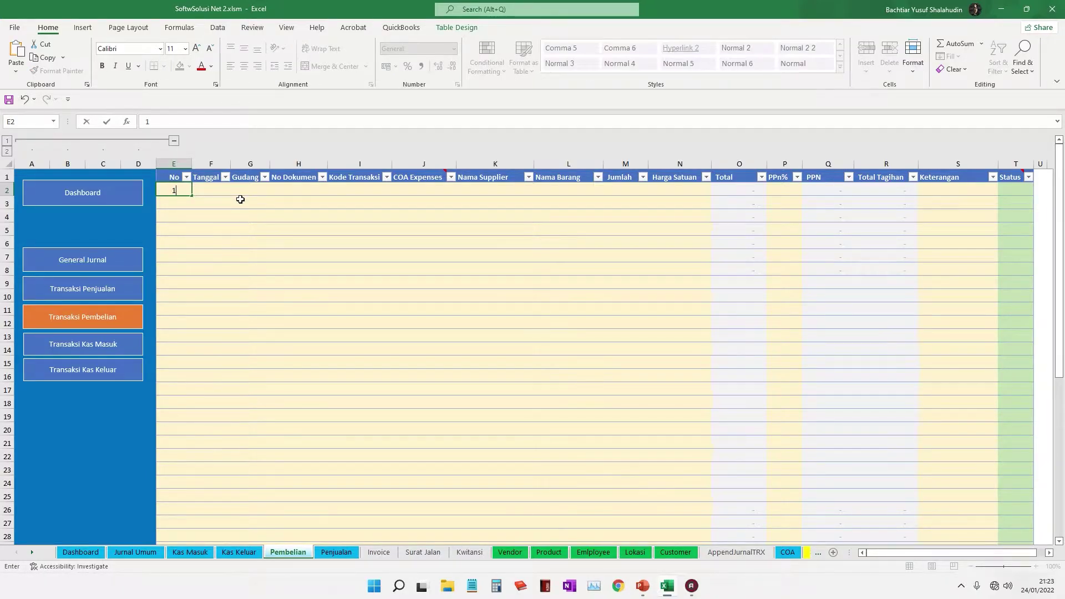
click(222, 193)
text(3/)
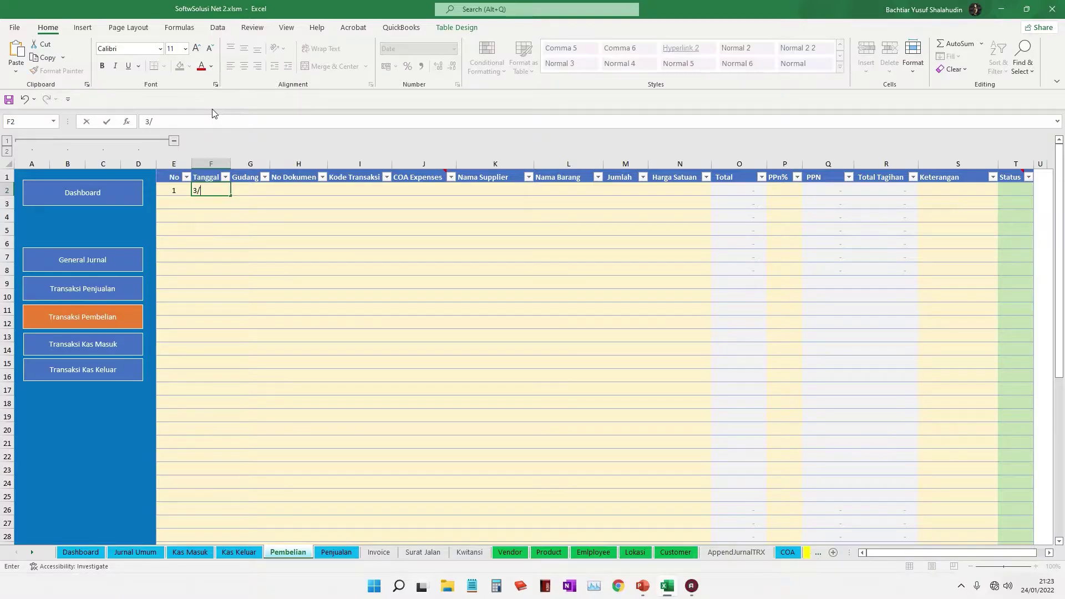
key(Return)
key(Return)
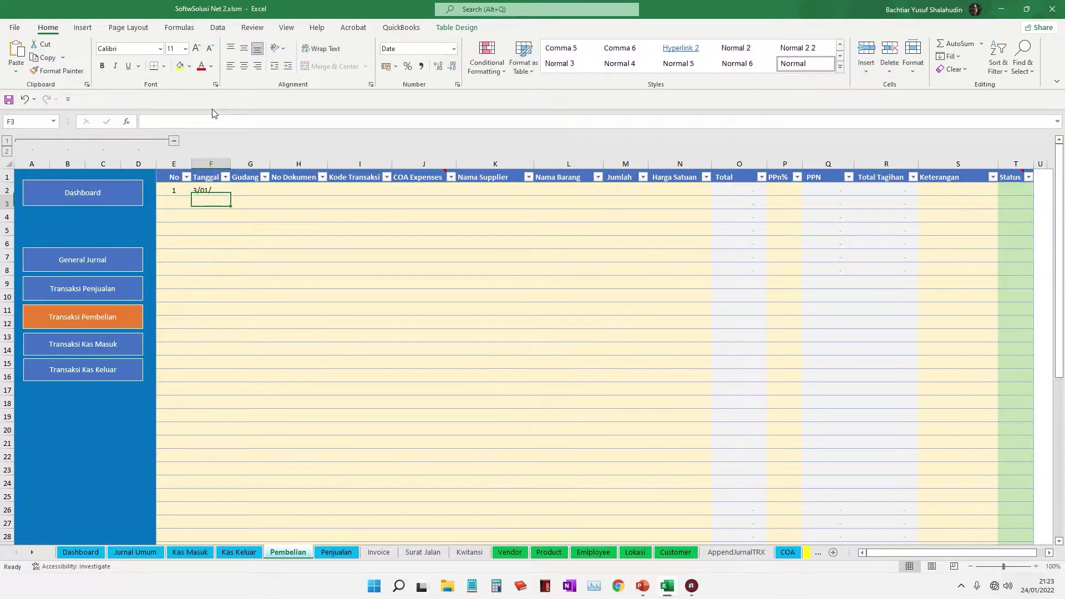
double_click(216, 190)
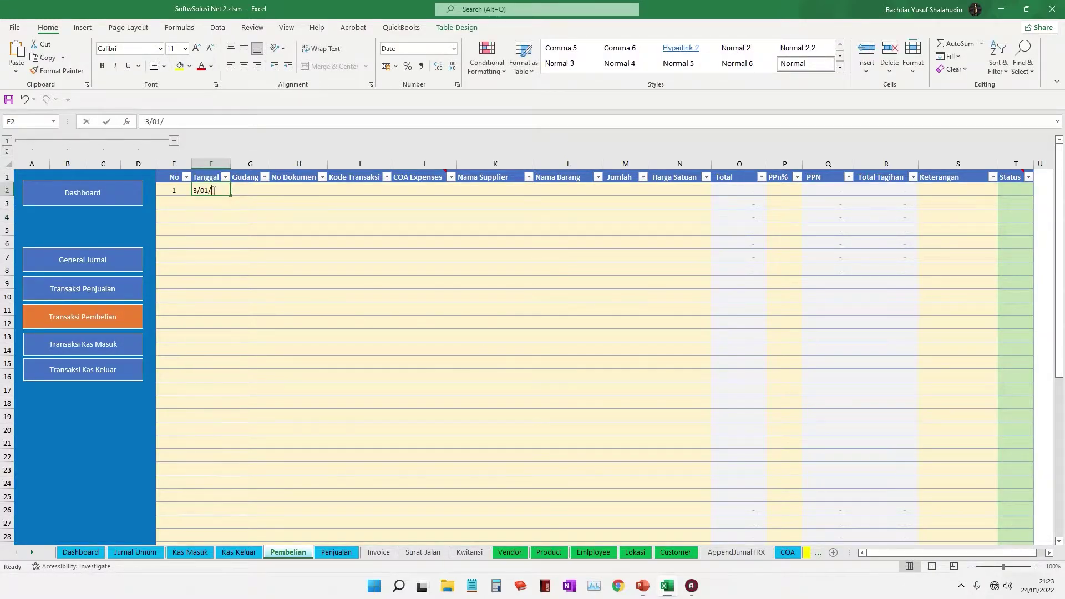
key(Tab)
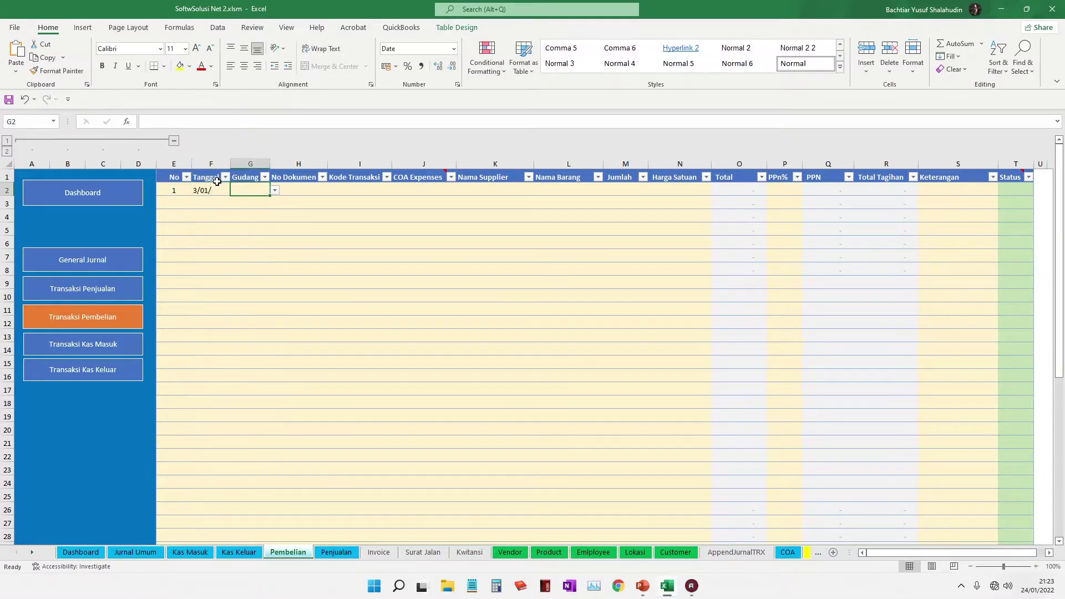
double_click(216, 191)
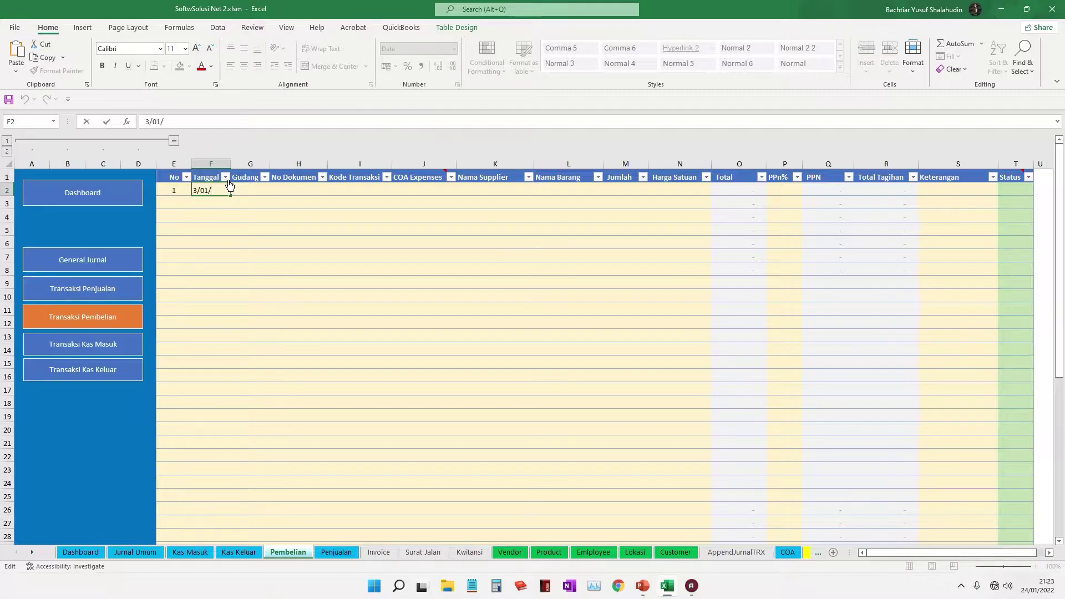
text(22)
key(Tab)
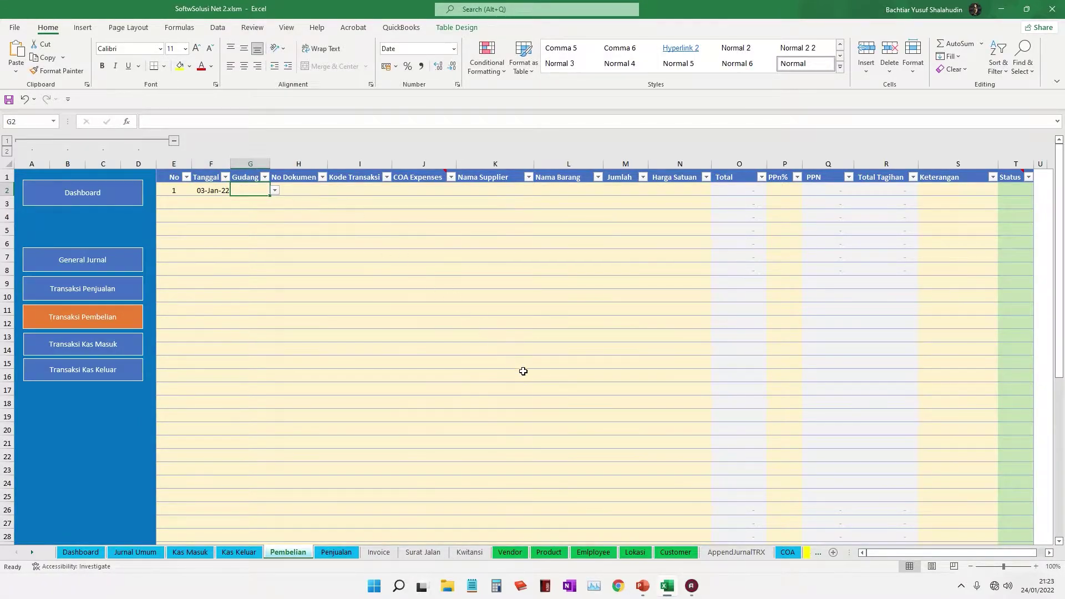
Set the purchase's Gudang to JKT Sunter and its No Dokumen to PB-001
click(274, 190)
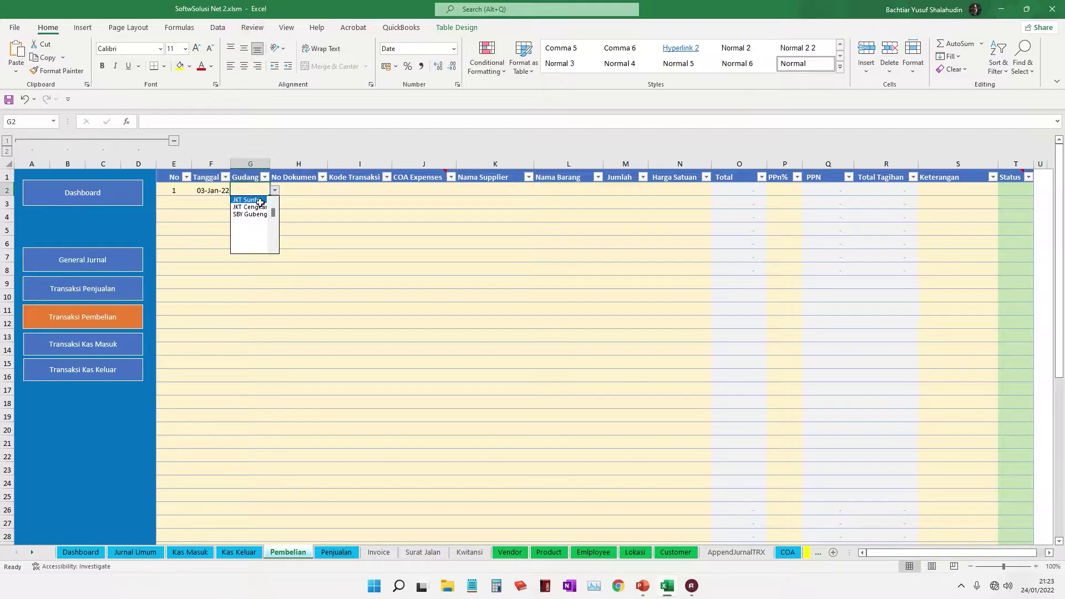
click(259, 201)
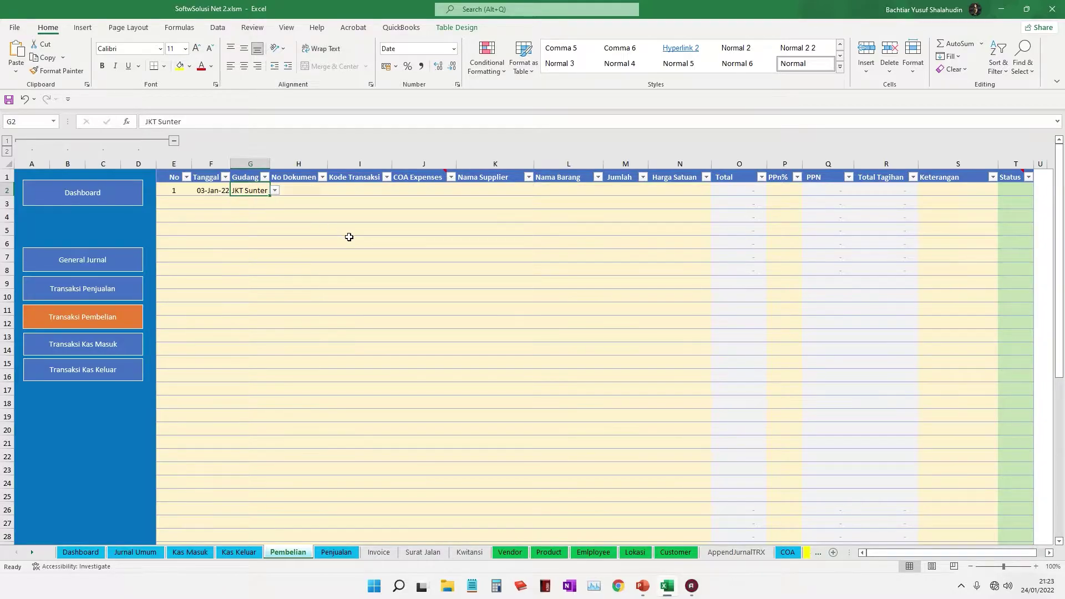
click(312, 192)
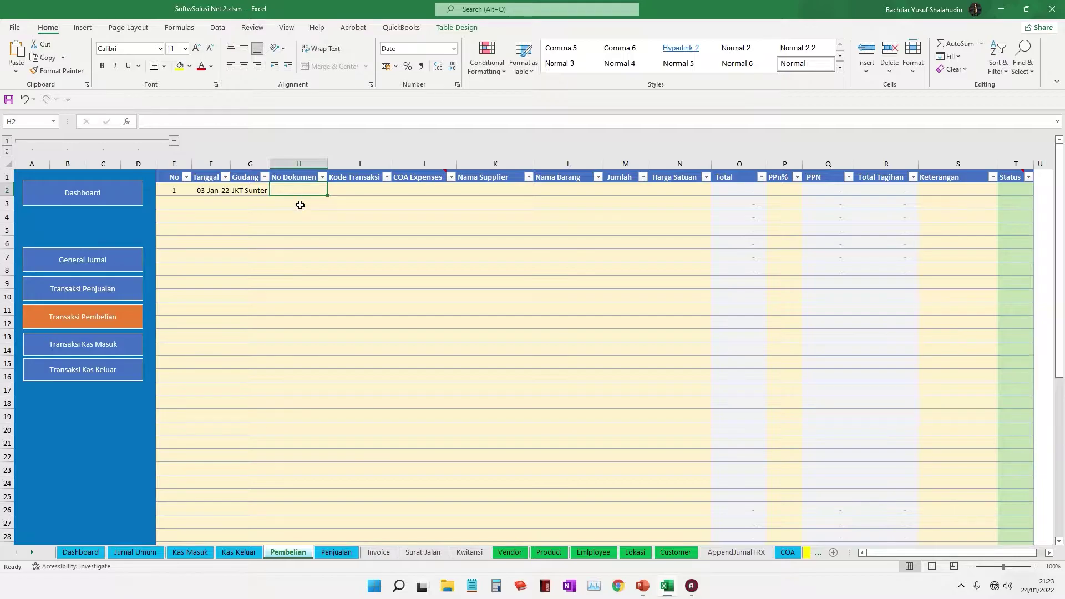
text(PB-001)
key(Tab)
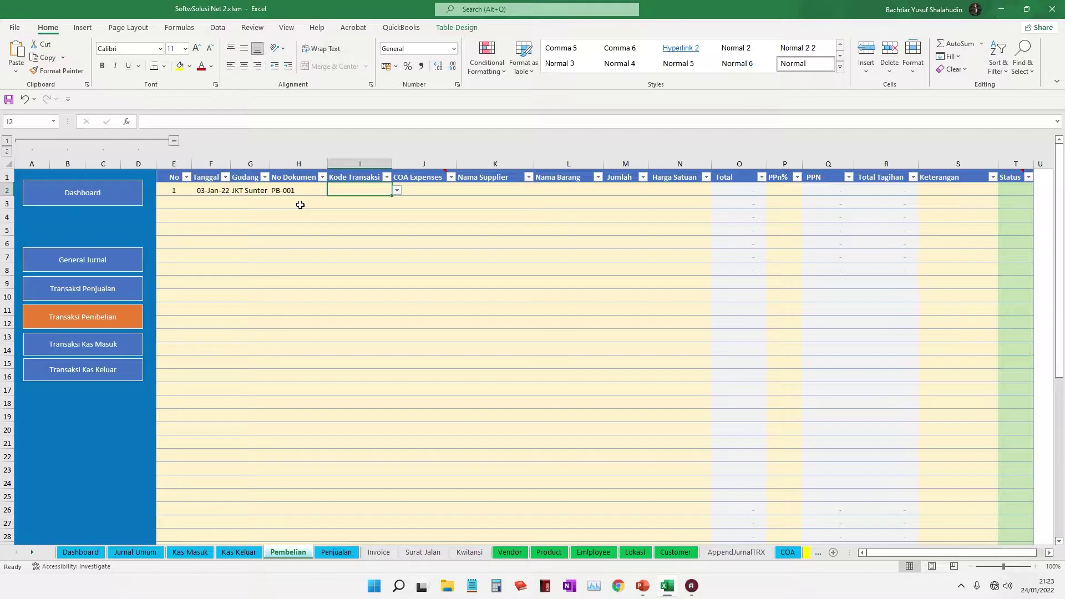
click(314, 190)
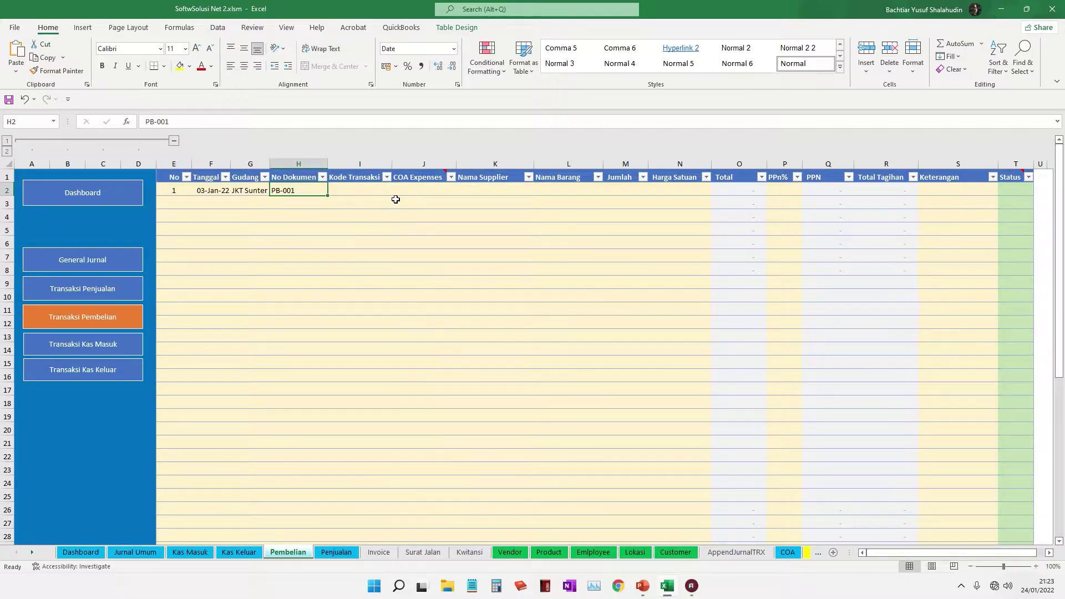
Set the Kode Transaksi of PB-001 to Pembelian and leave its COA Expenses blank
click(367, 190)
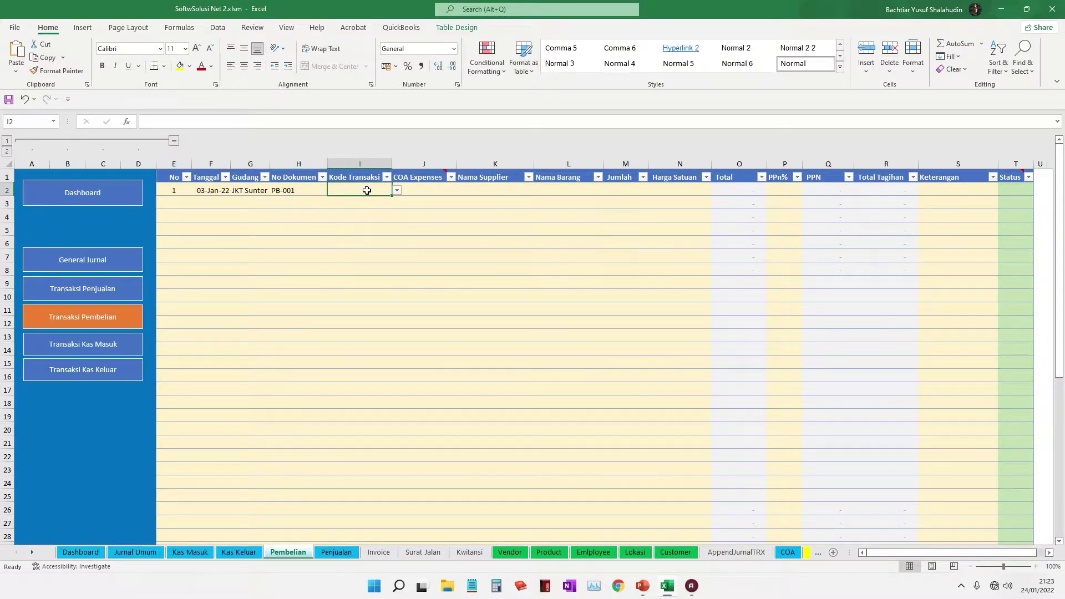
click(396, 190)
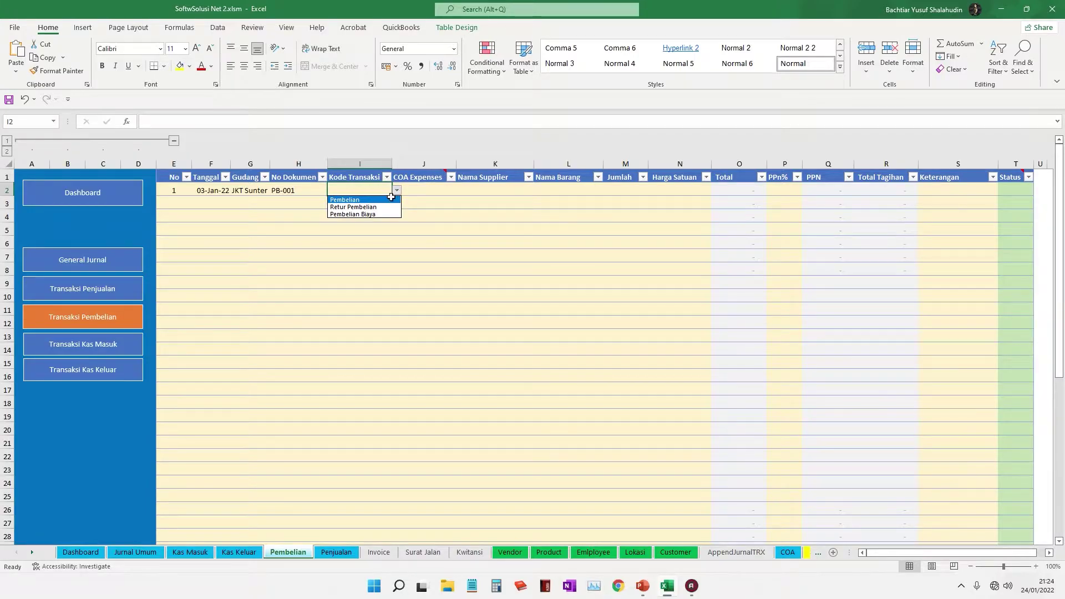
click(381, 202)
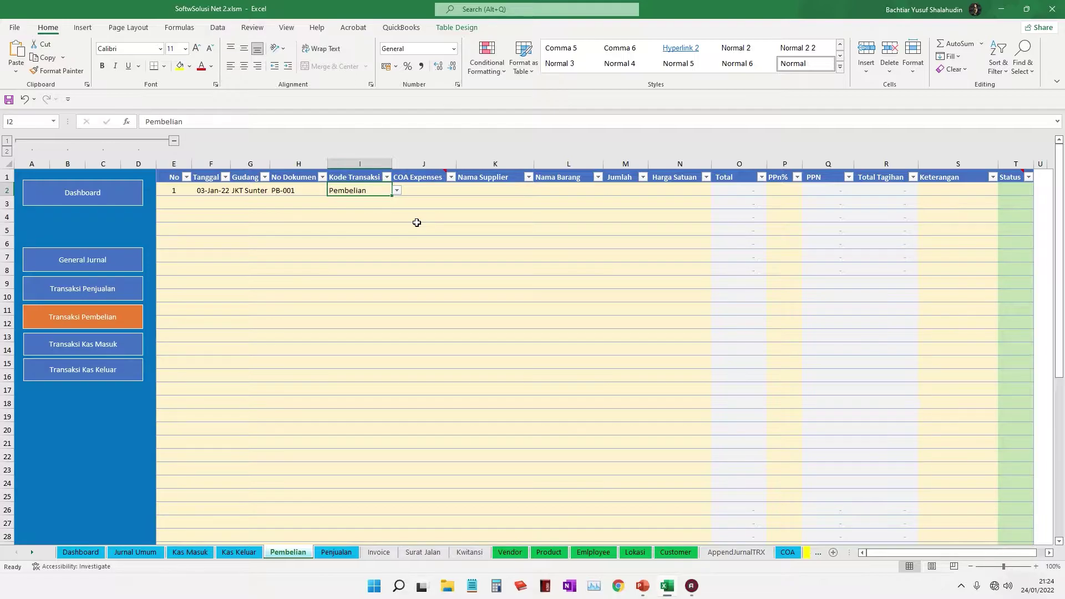
click(396, 191)
click(438, 197)
click(436, 189)
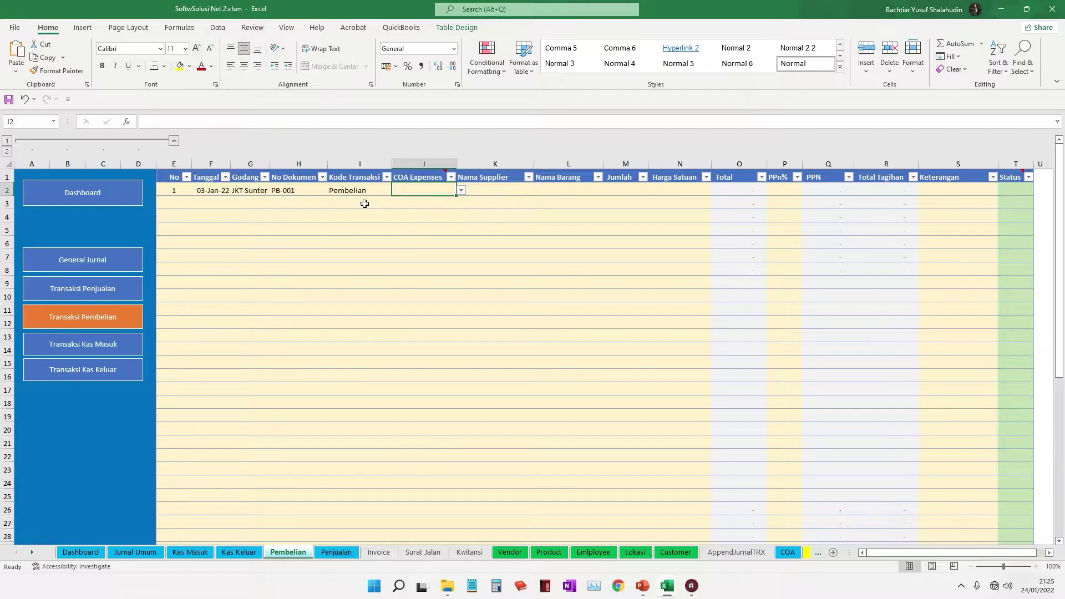
Check the supplier on the Studi Kasus 1 slide in PowerPoint and set Nama Supplier in Excel to PT General Indonesia
click(506, 192)
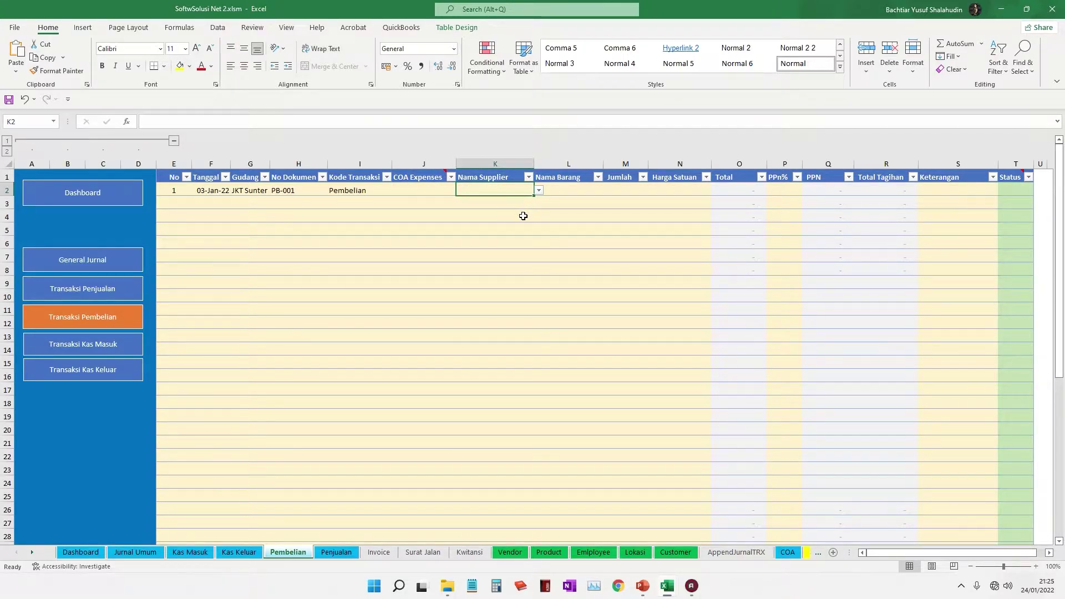
key(alt+Tab)
key(alt+Tab)
key(alt+Tab)
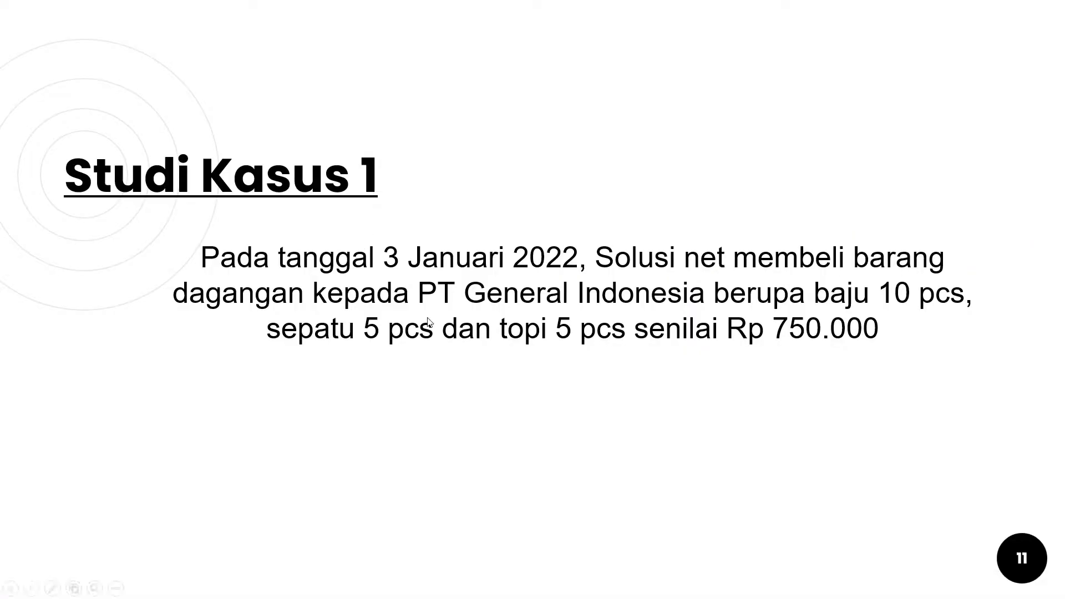
key(alt+Tab)
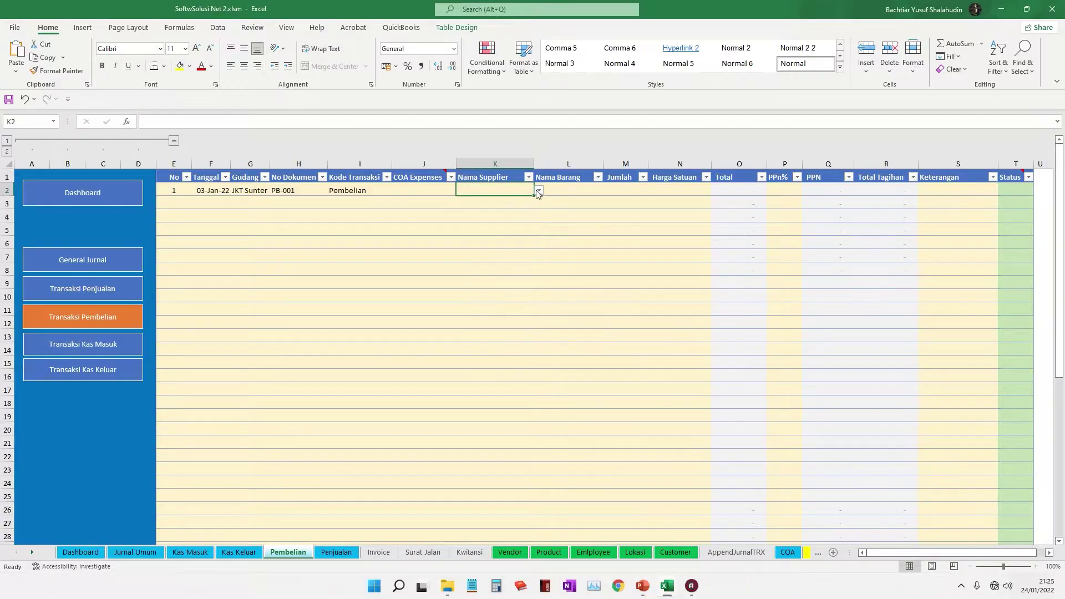
click(538, 189)
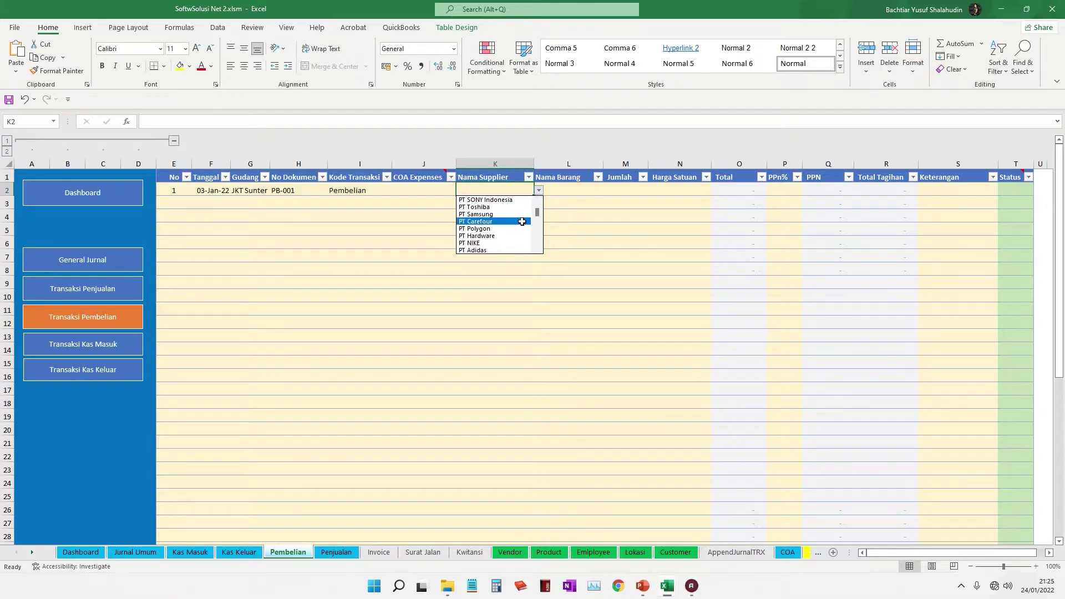
drag(537, 210, 534, 217)
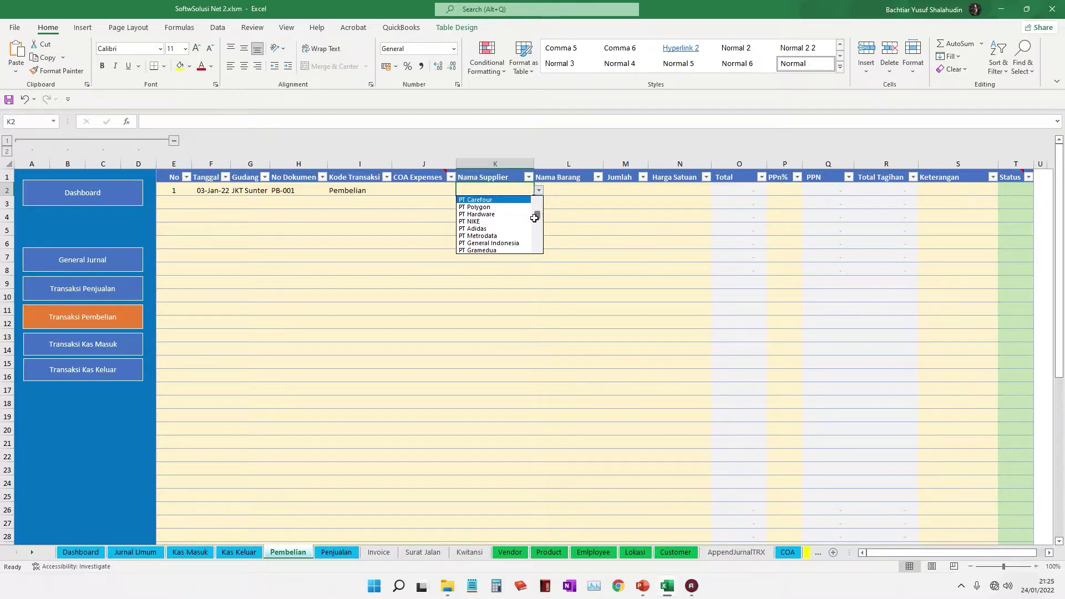
click(507, 243)
key(Tab)
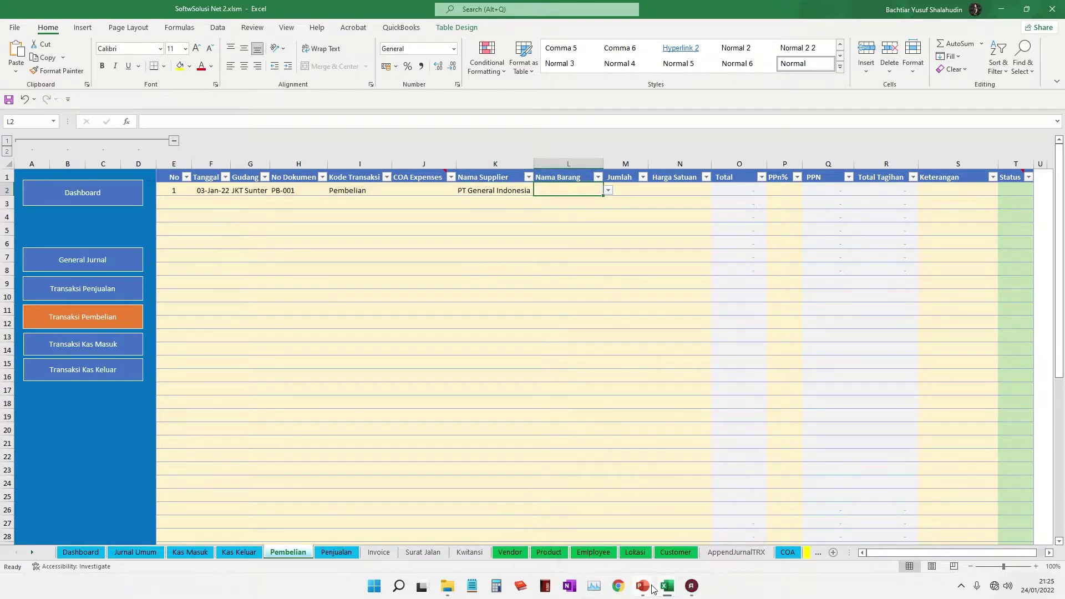
Choose Baju as the Nama Barang of the purchase row and enter a Jumlah of 10
key(alt+Tab)
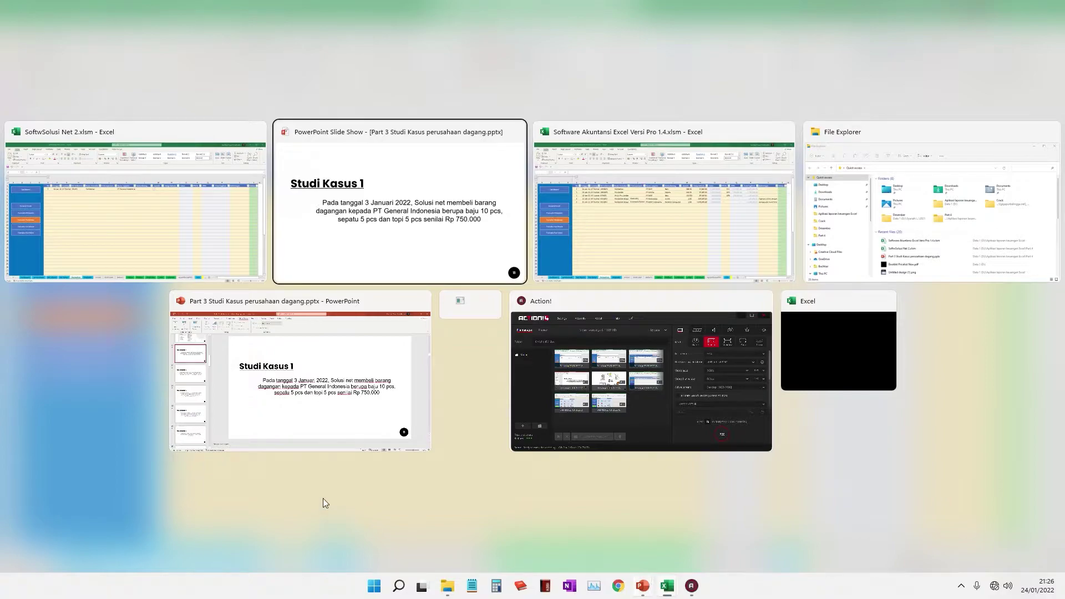
click(199, 209)
click(608, 191)
drag(607, 230, 607, 211)
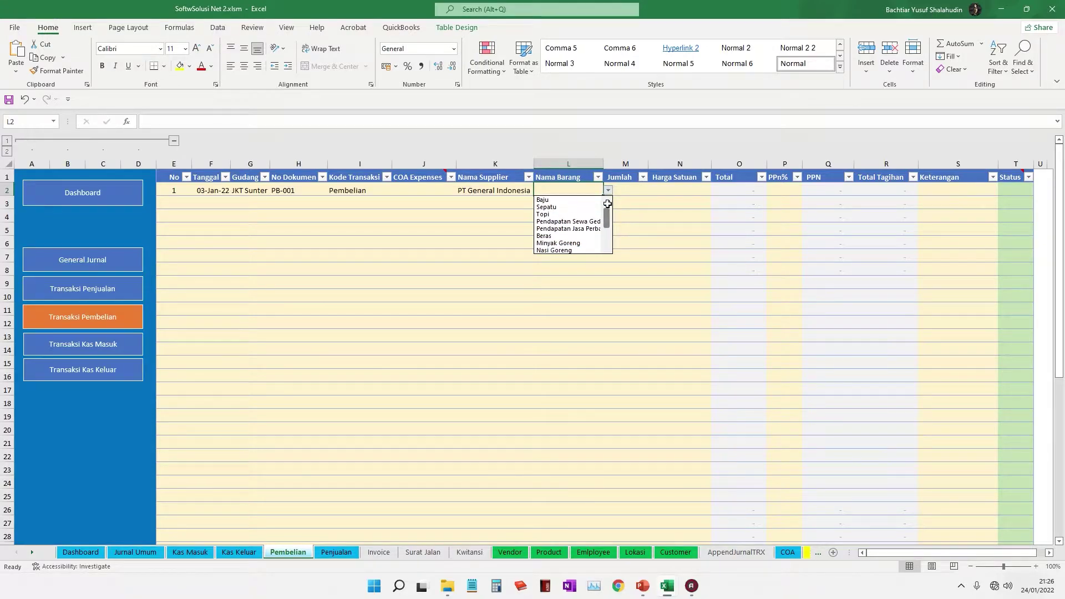
click(569, 200)
click(620, 188)
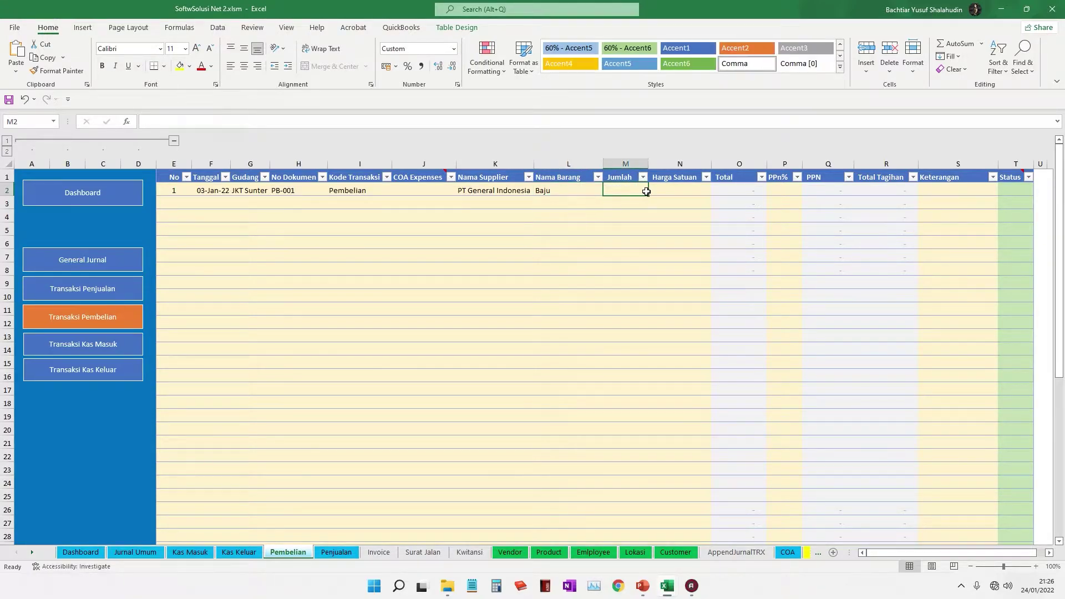
text(10)
key(Tab)
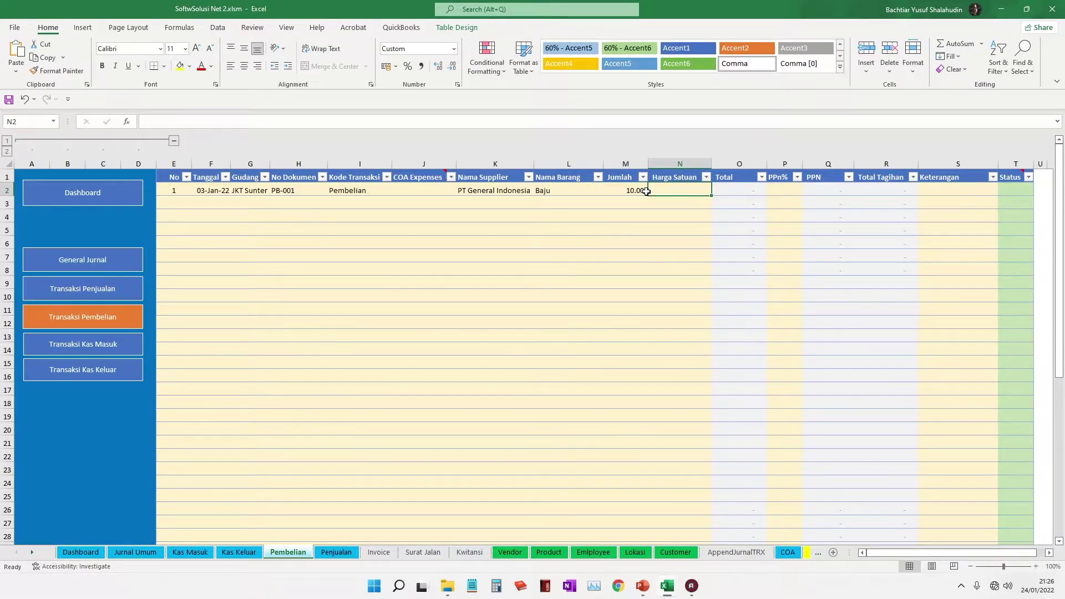
Look up the standard cost of Baju on the Product sheet and enter 30,000 as its Harga Satuan on the Pembelian sheet
key(Right)
key(Left)
click(558, 554)
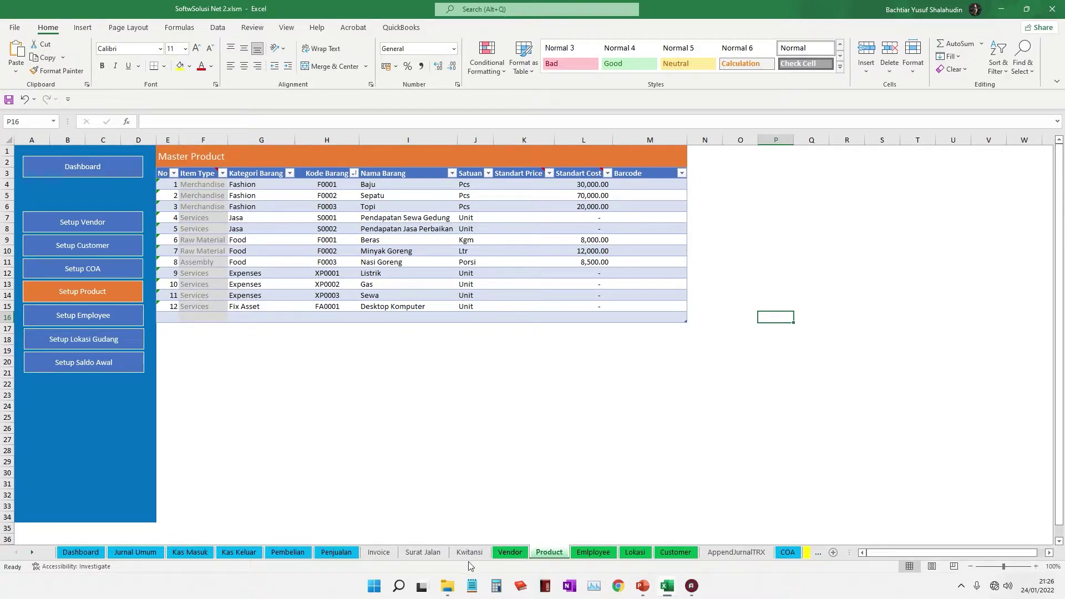
click(298, 553)
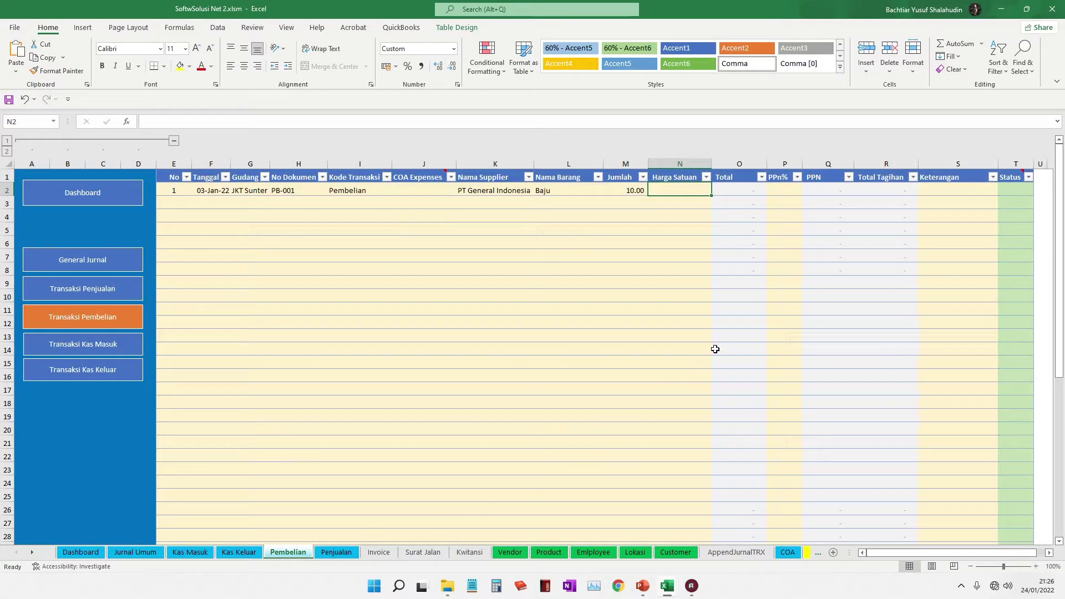
text(30,000)
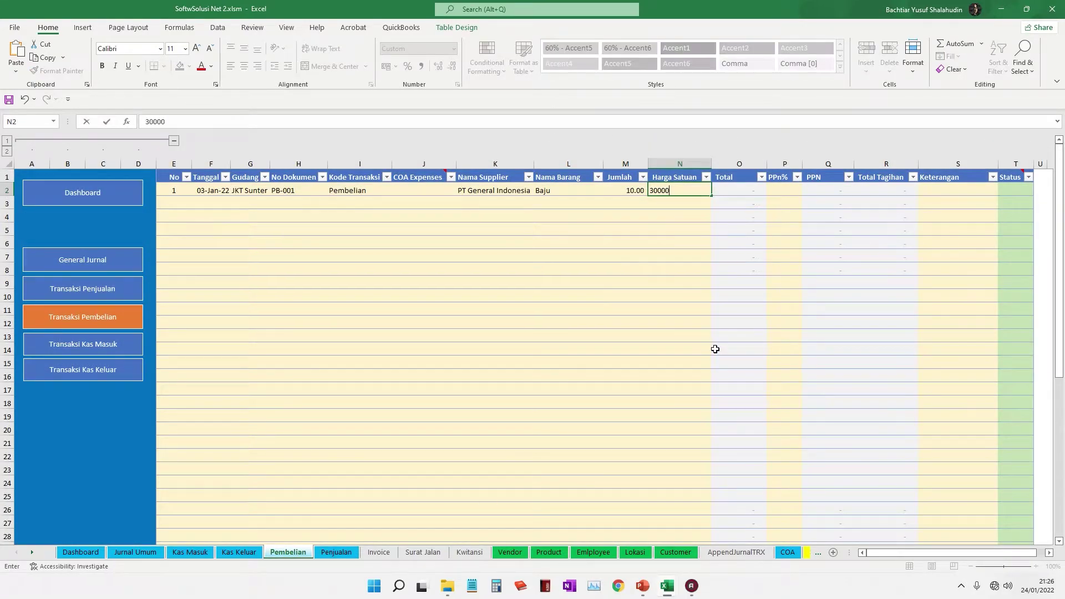
key(Tab)
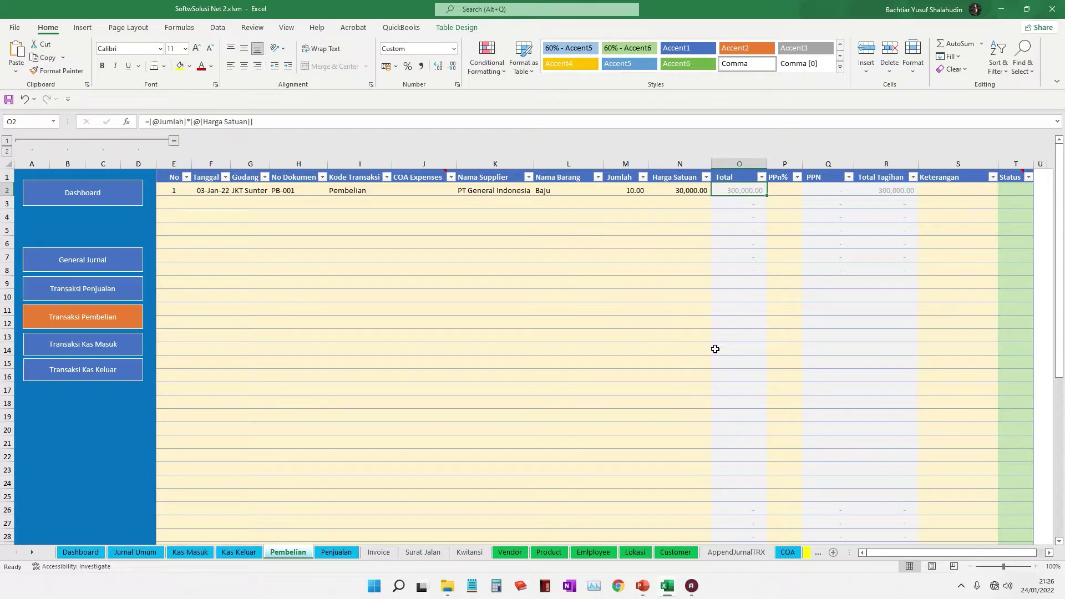
Set the PPn% of the Baju purchase to 10% and leave Keterangan and Status empty
key(Right)
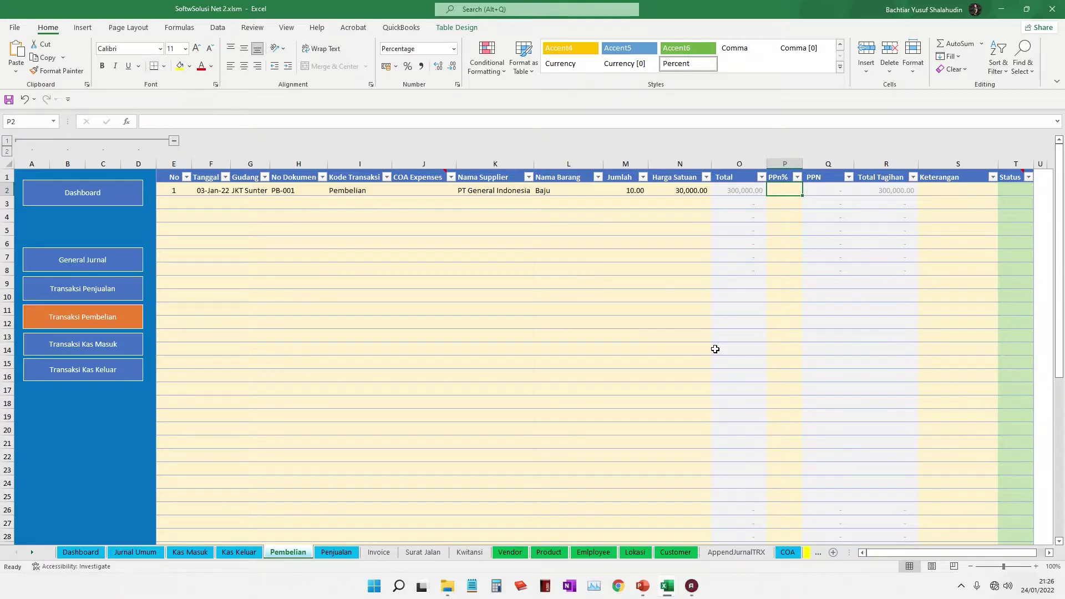
text(10)
key(Tab)
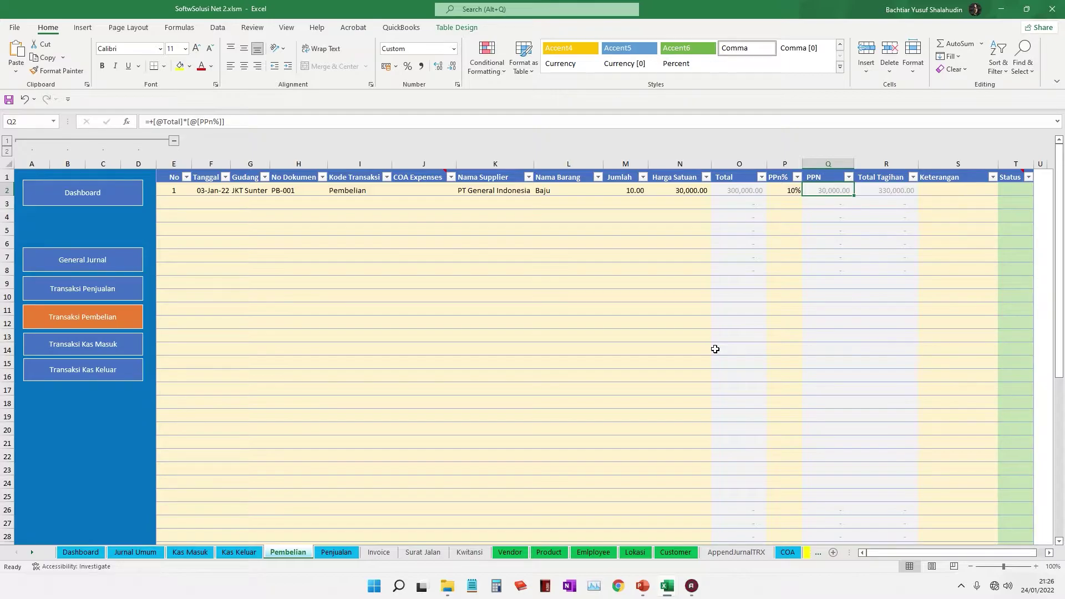
key(Tab)
key(Tab)
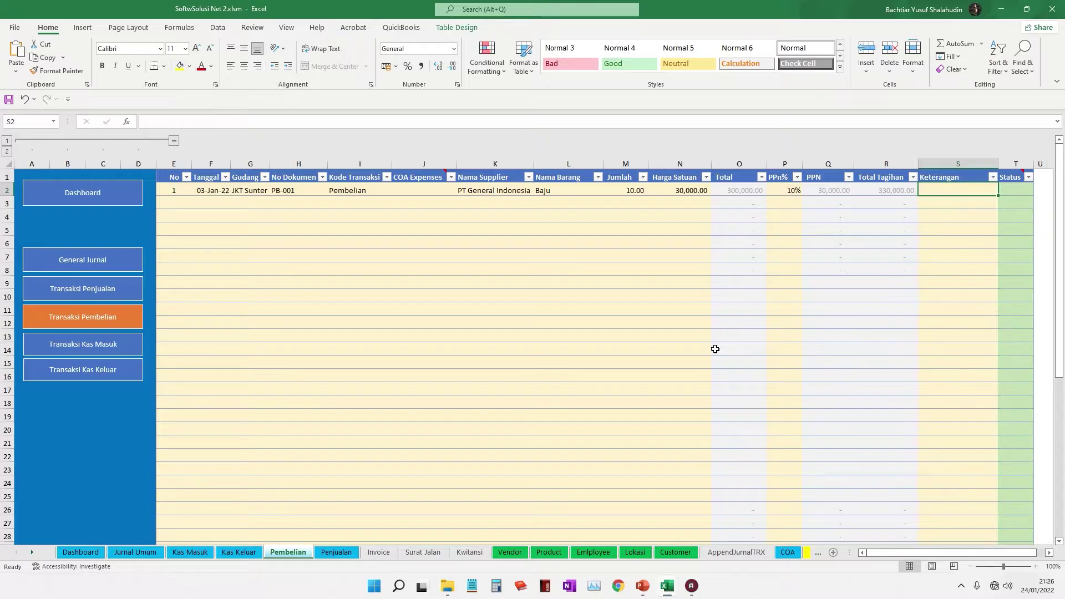
key(Tab)
click(1039, 190)
key(Escape)
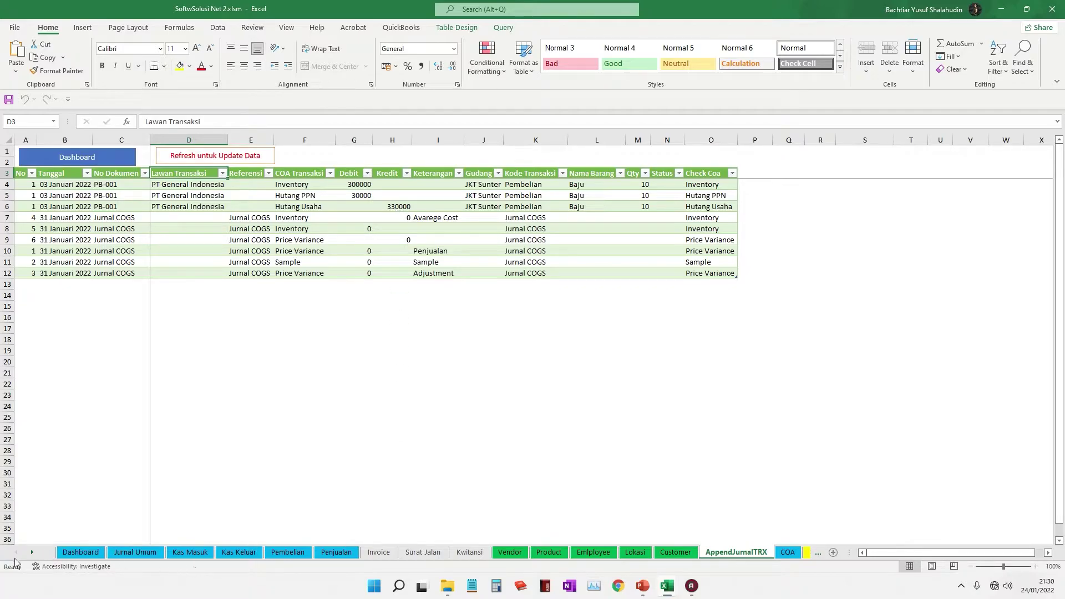
Start the first Kas Keluar row with No 1, Tanggal 3-Jan-22 and No Dokumen PB-001 from the Pembelian sheet
click(286, 552)
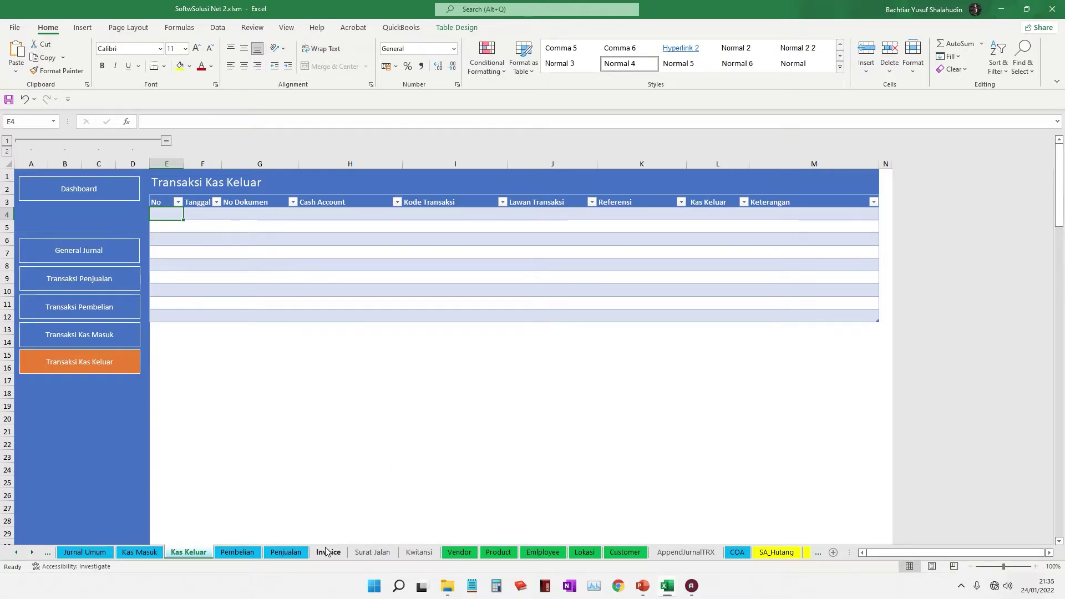
click(238, 556)
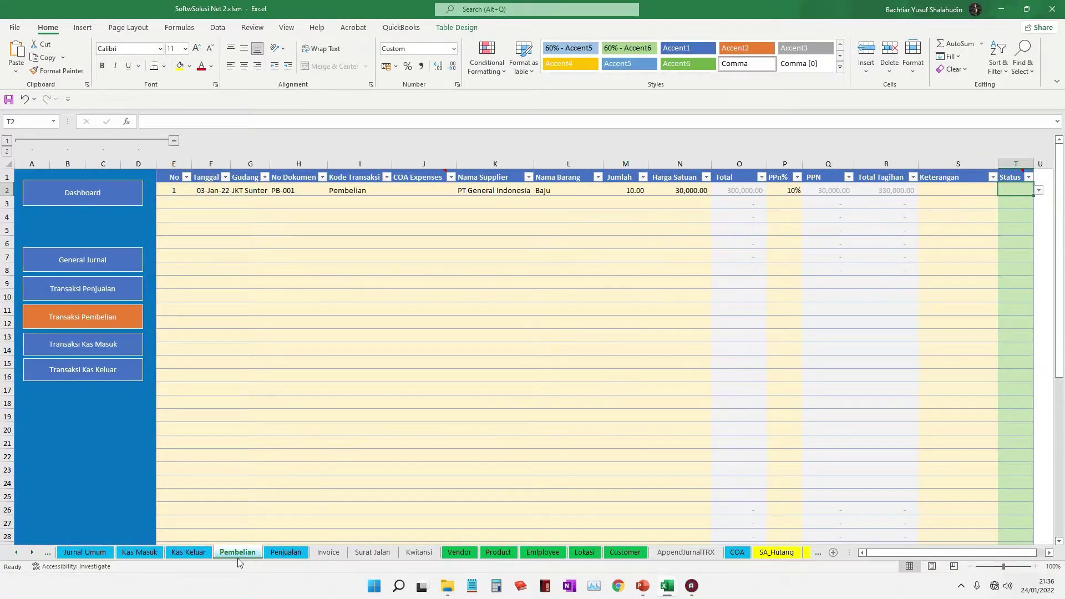
click(199, 557)
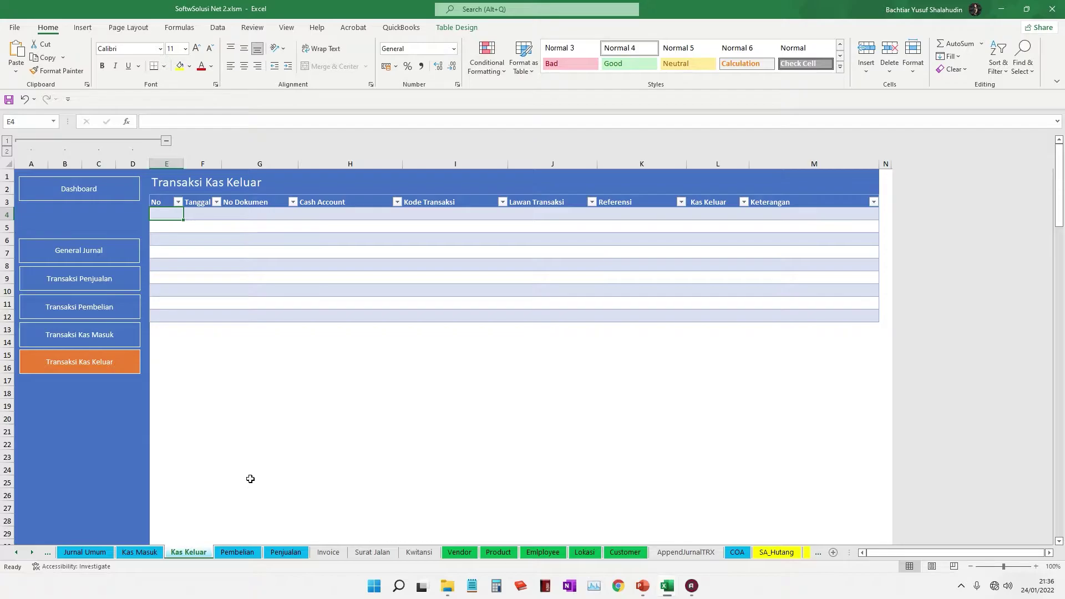
text(1)
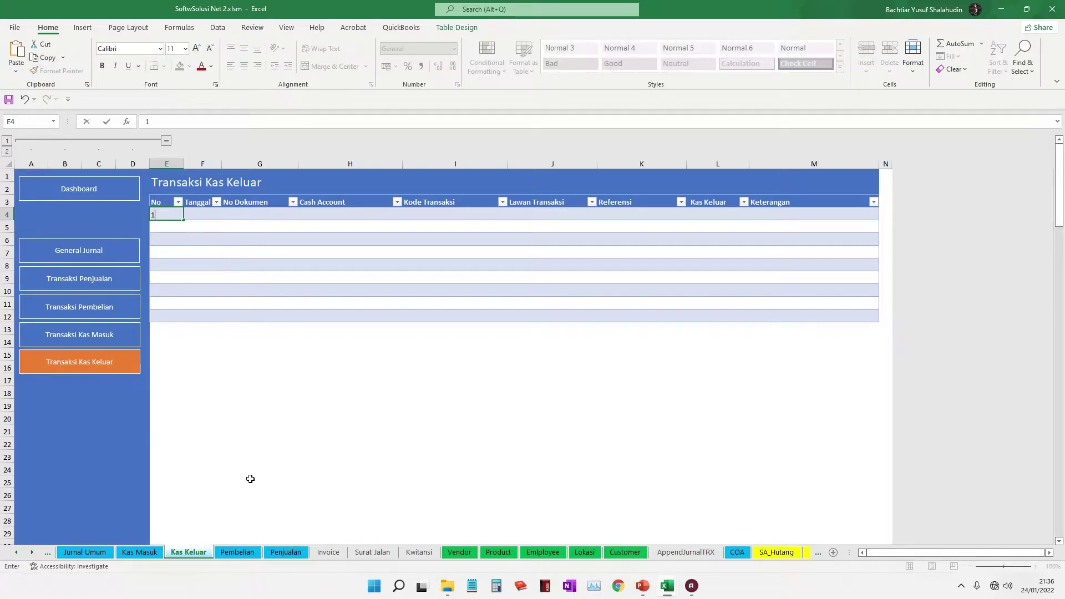
key(Tab)
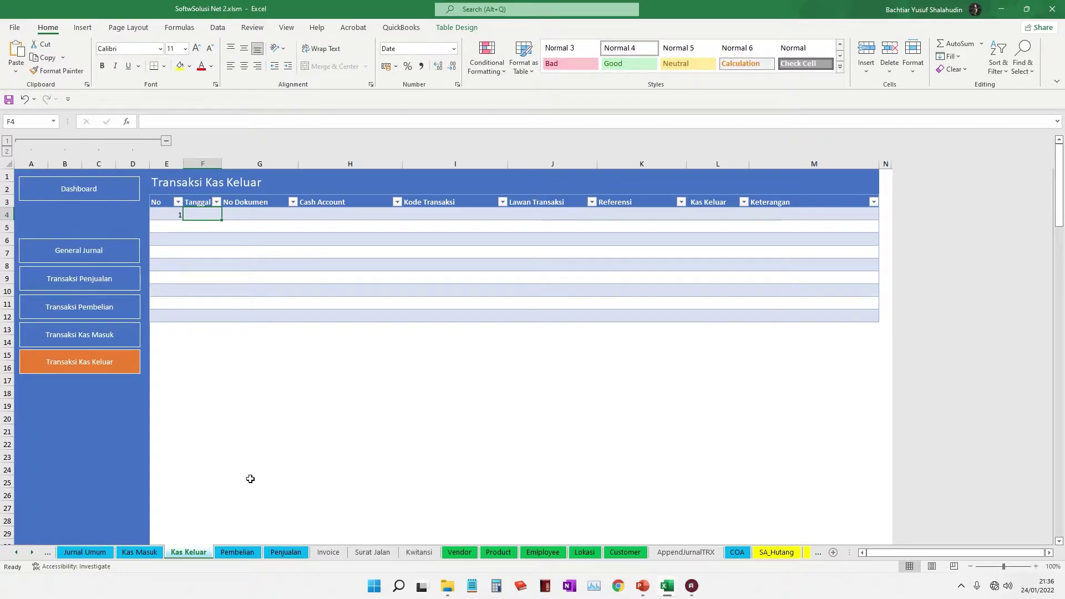
text(3/0)
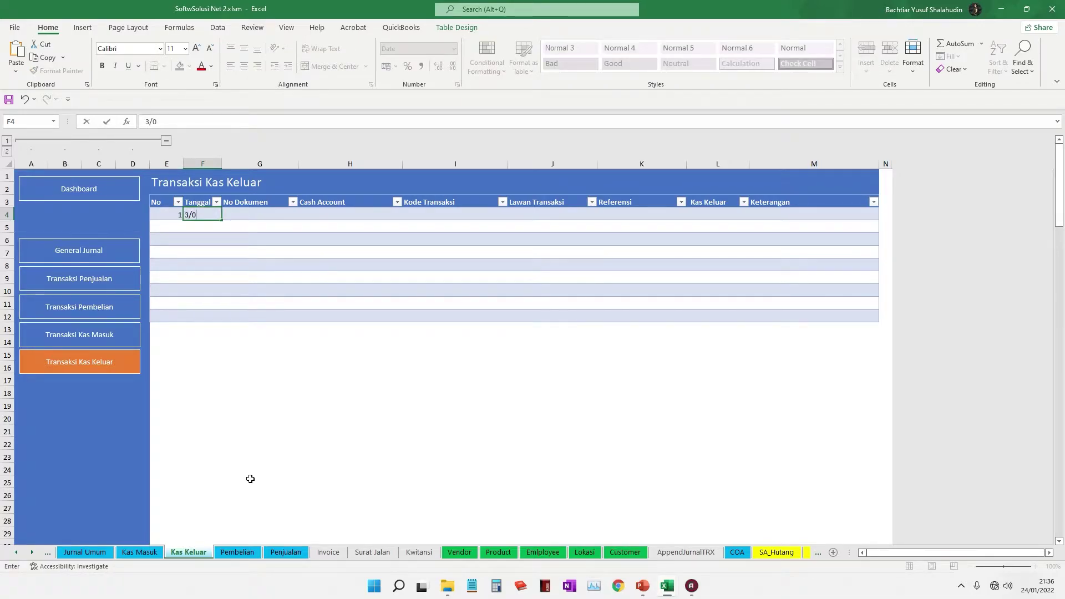
text(1/22)
key(Tab)
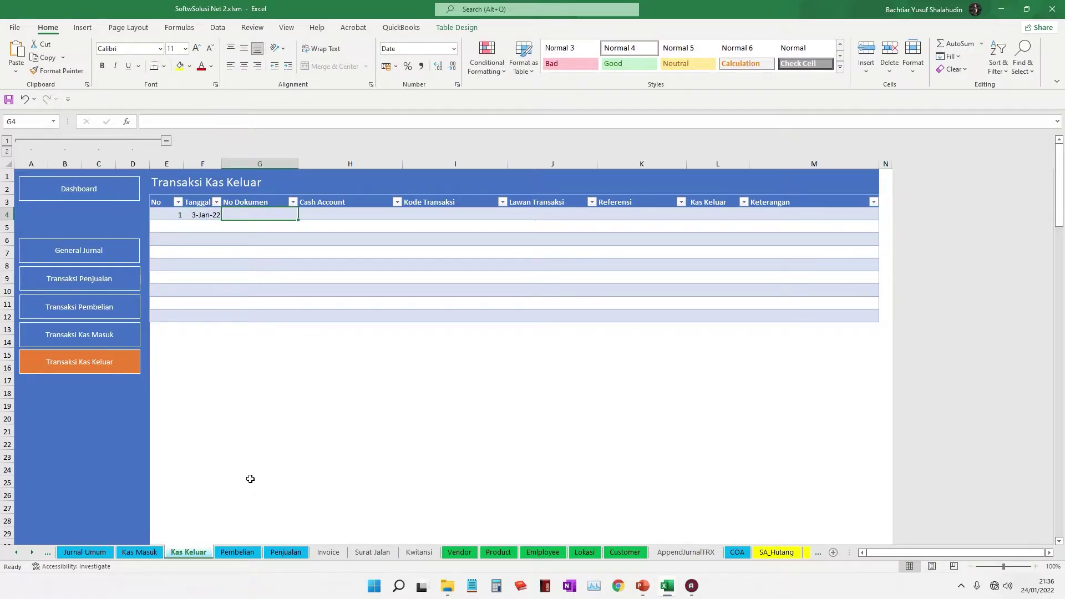
text(PB-001)
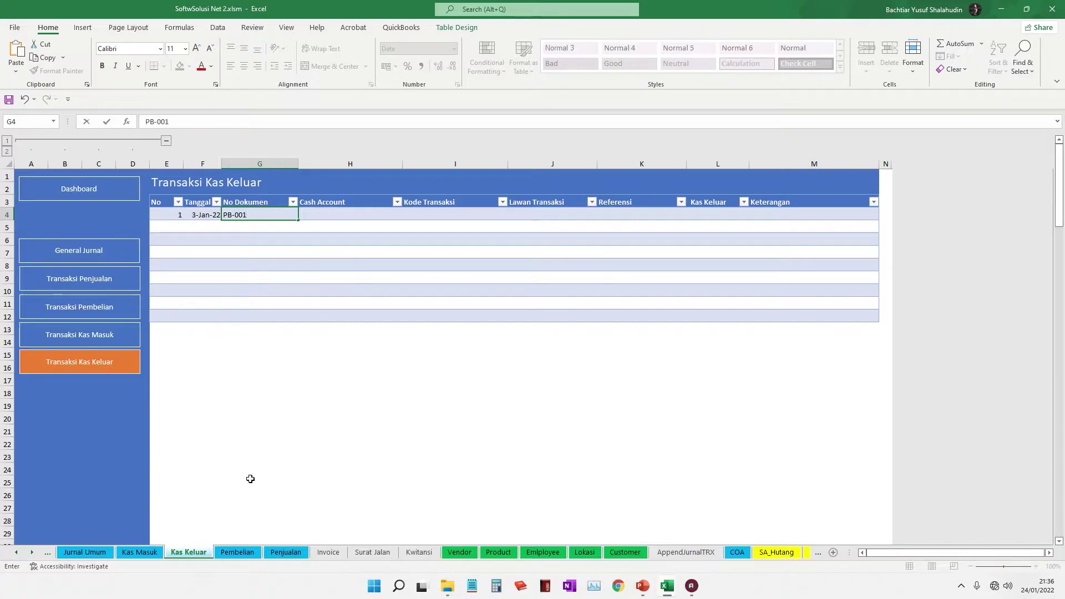
key(Tab)
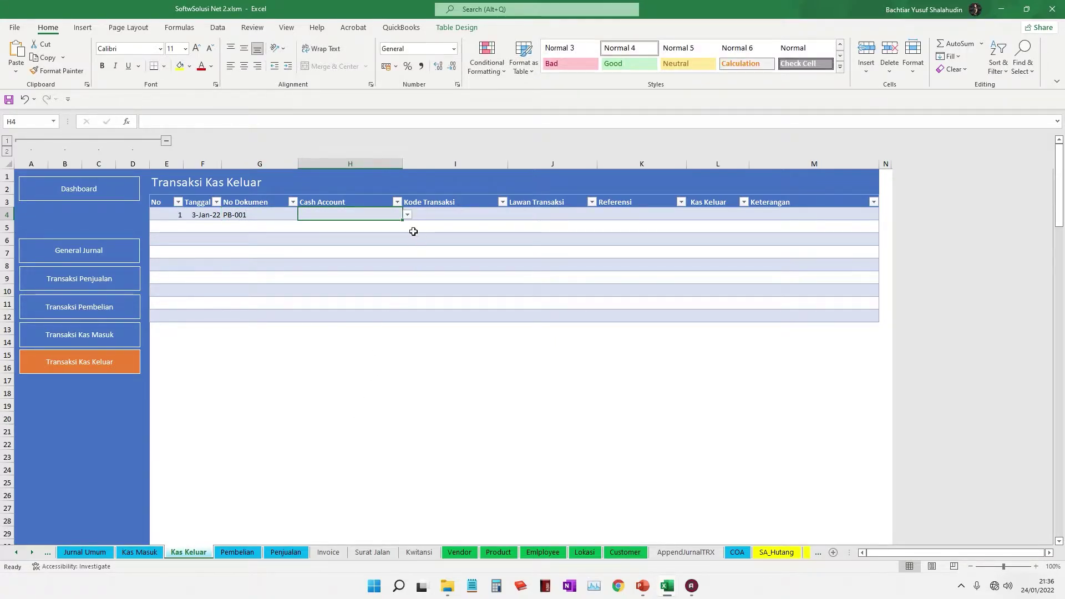
Set the Cash Account of the Kas Keluar row to Cash on Hand-IDR and its Kode Transaksi to Hutang Usaha
click(407, 214)
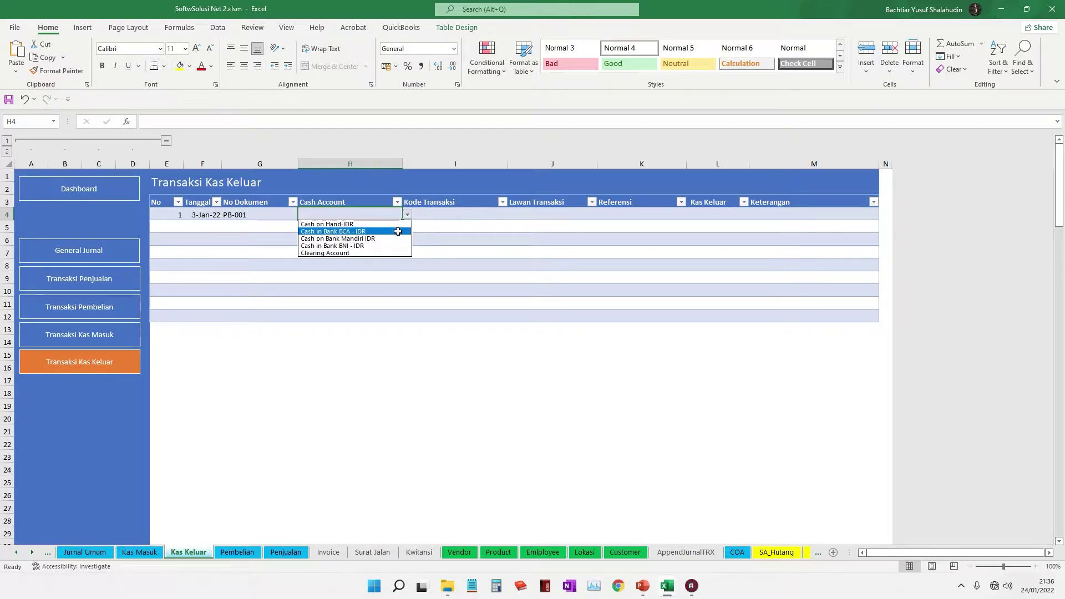
click(357, 225)
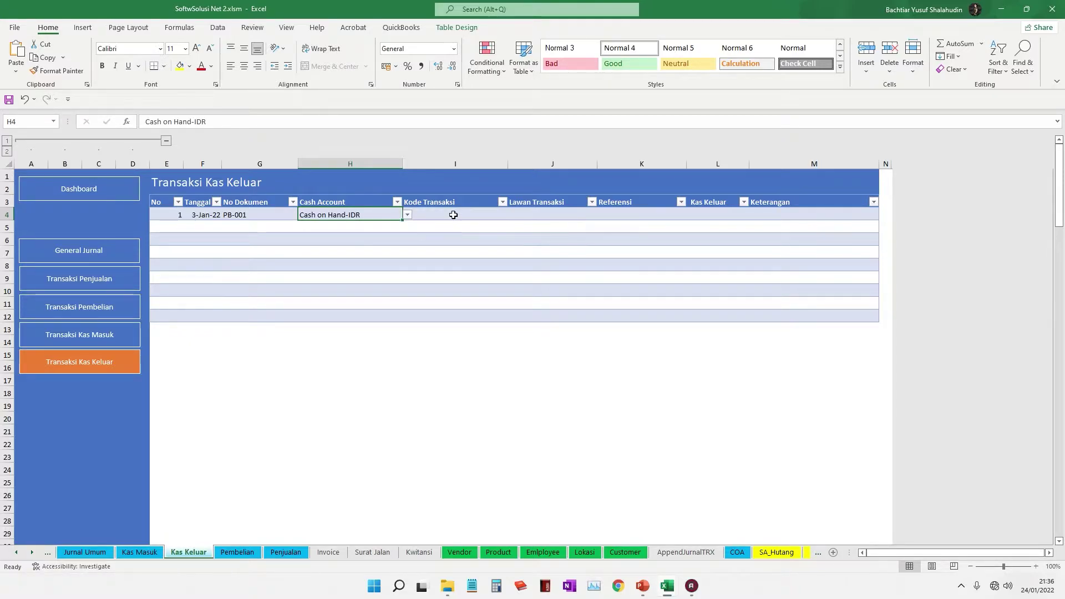
click(451, 216)
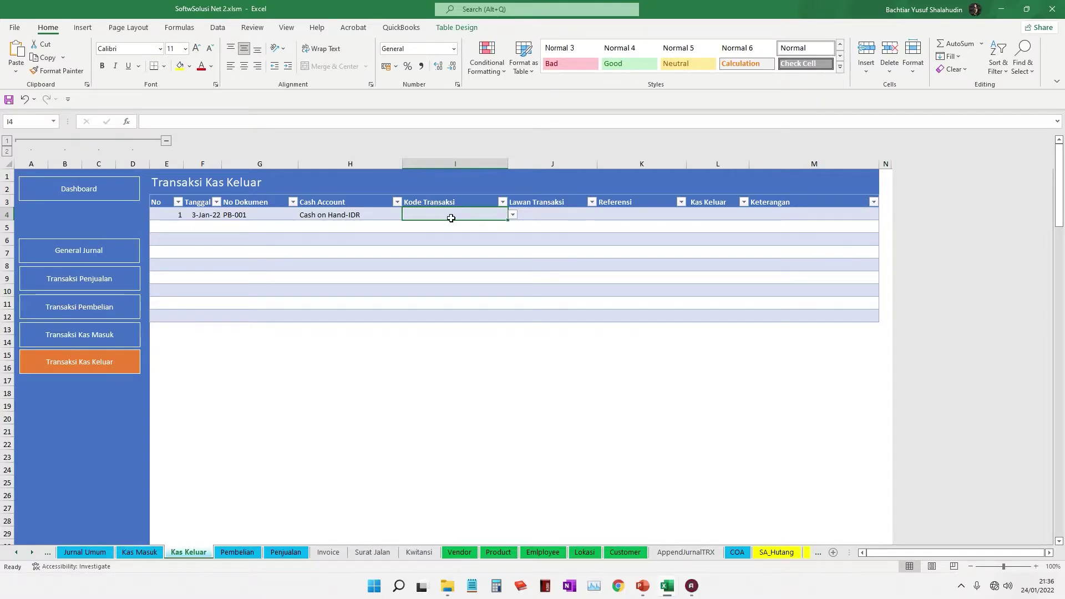
click(512, 216)
key(Up)
key(Up)
scroll(509, 261, up, 3)
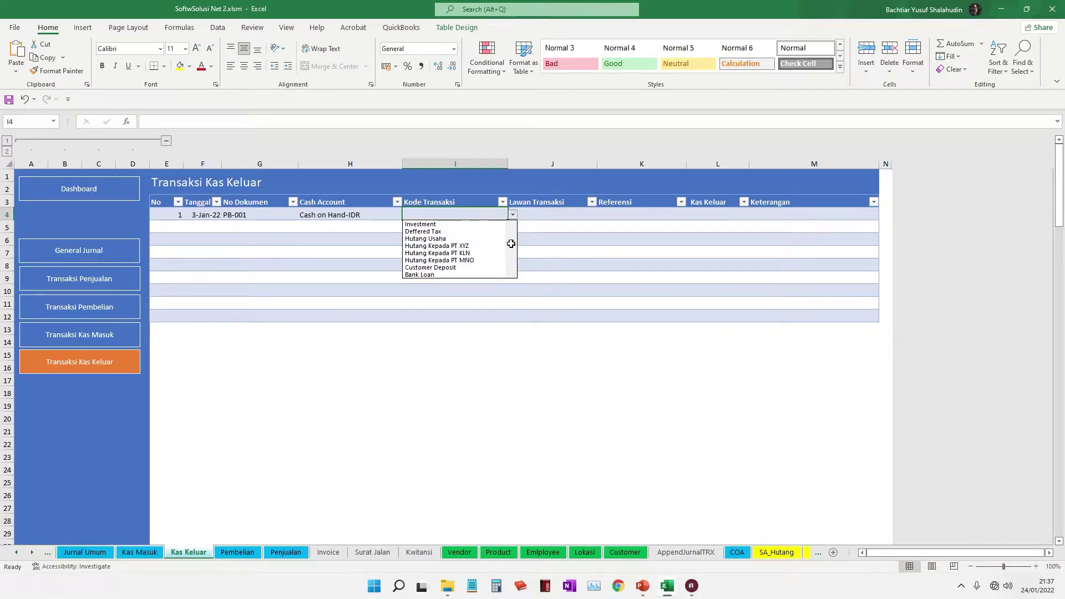
click(474, 240)
Choose PT General Indonesia as the Lawan Transaksi of the Kas Keluar row
click(557, 220)
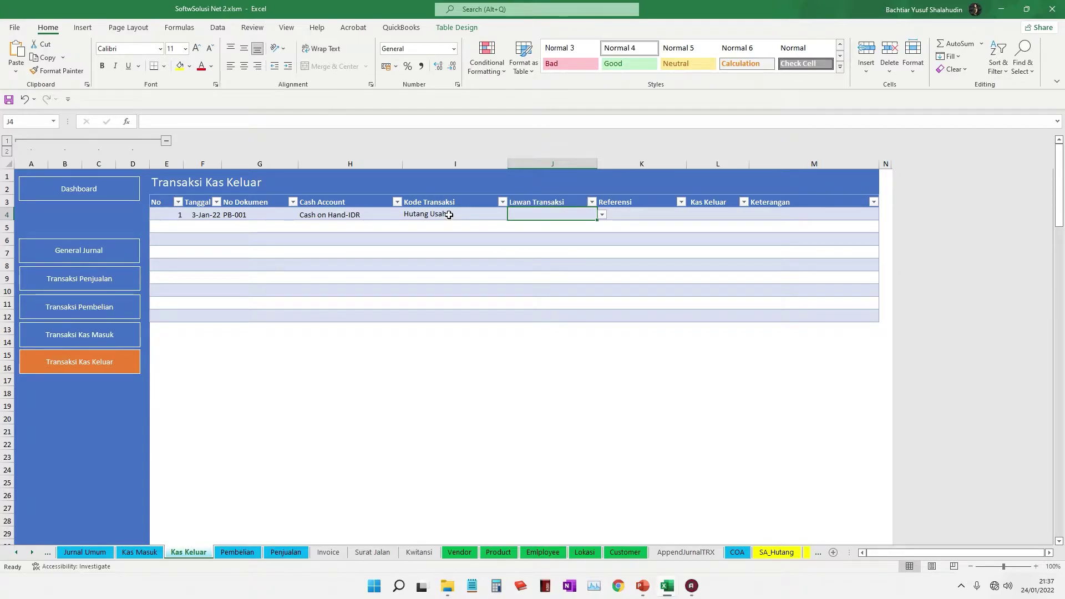
click(607, 216)
click(566, 216)
click(603, 215)
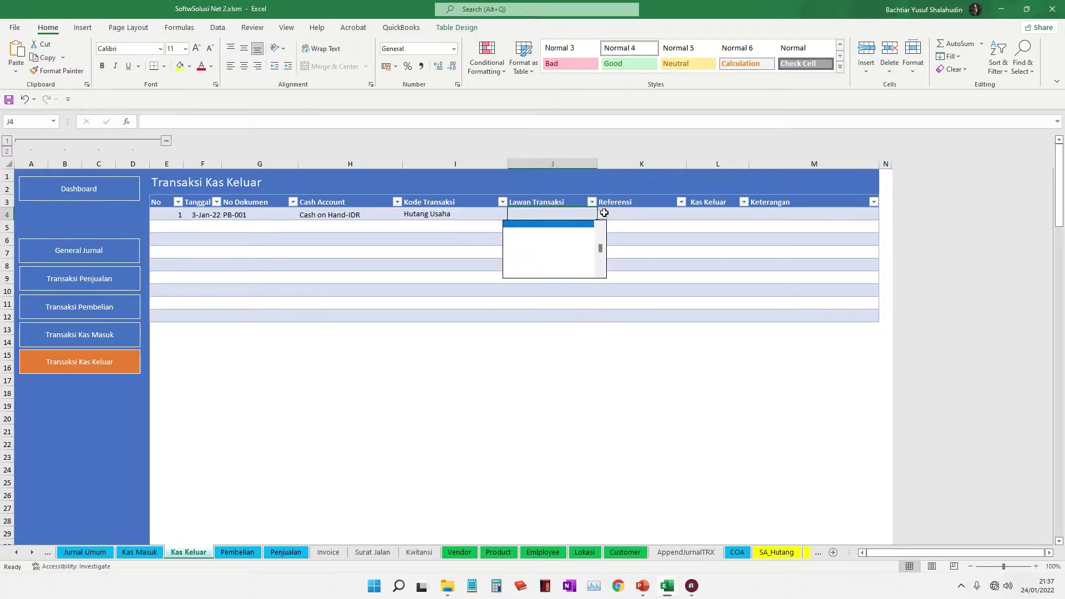
scroll(600, 244, up, 2)
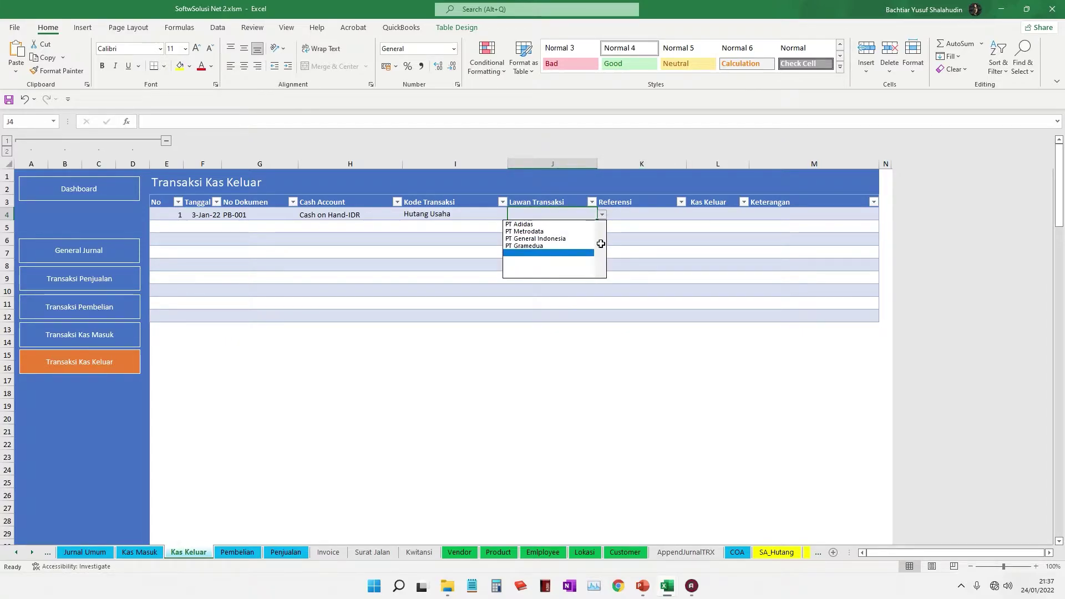
click(565, 239)
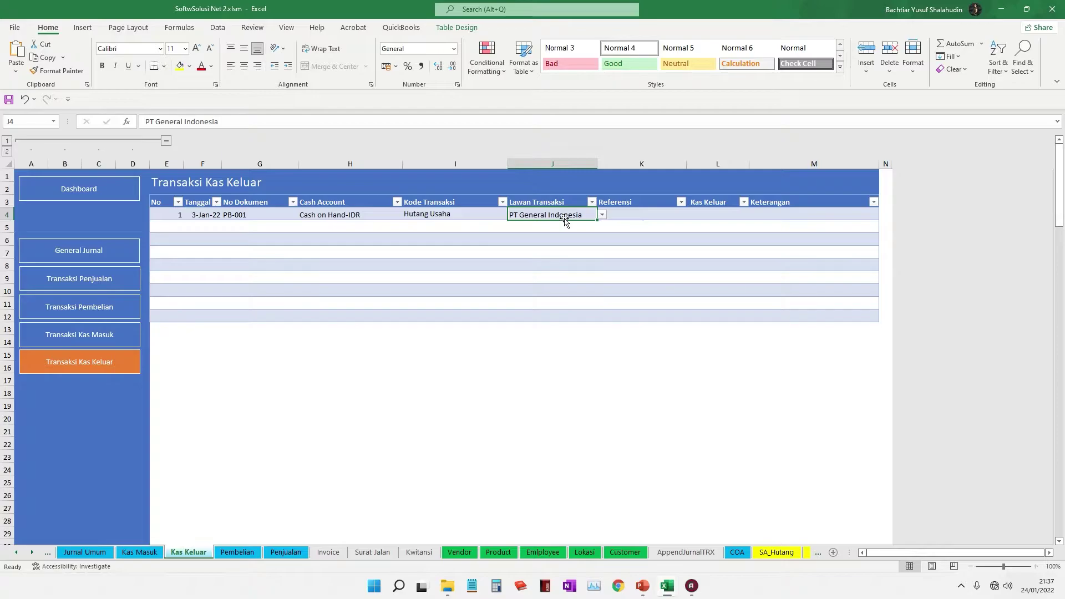
Leave Referensi empty and enter 330,000 as the Kas Keluar amount of the PB-001 payment
key(Tab)
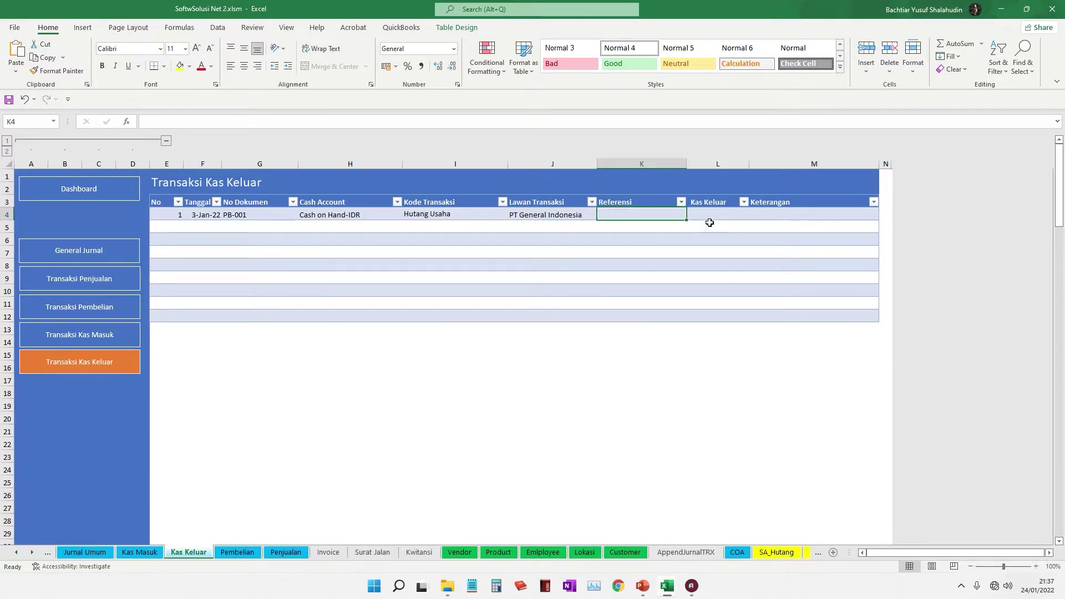
key(Tab)
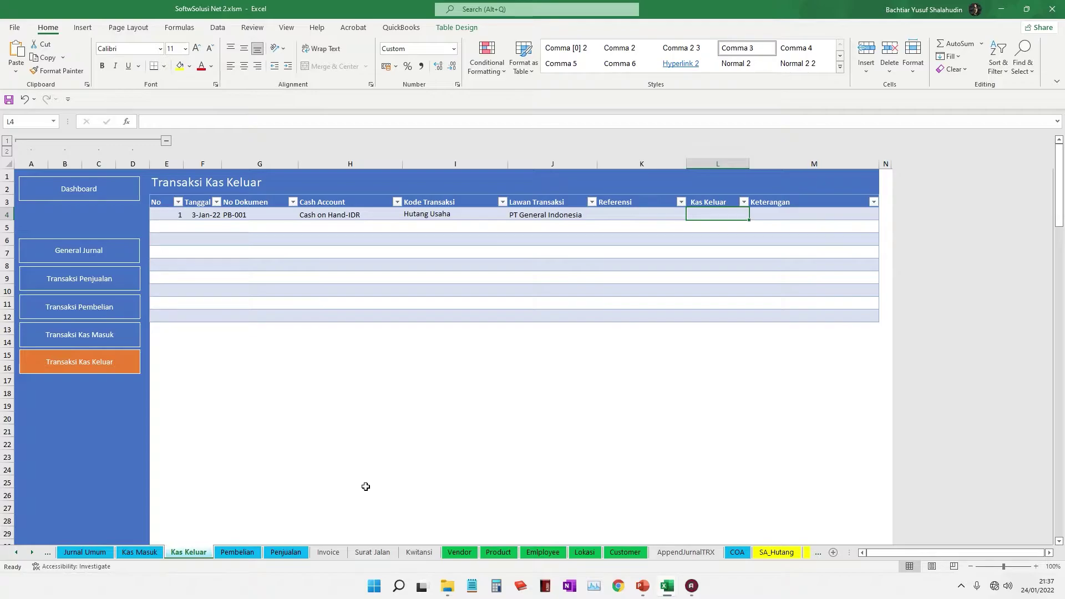
text(330,000)
key(Tab)
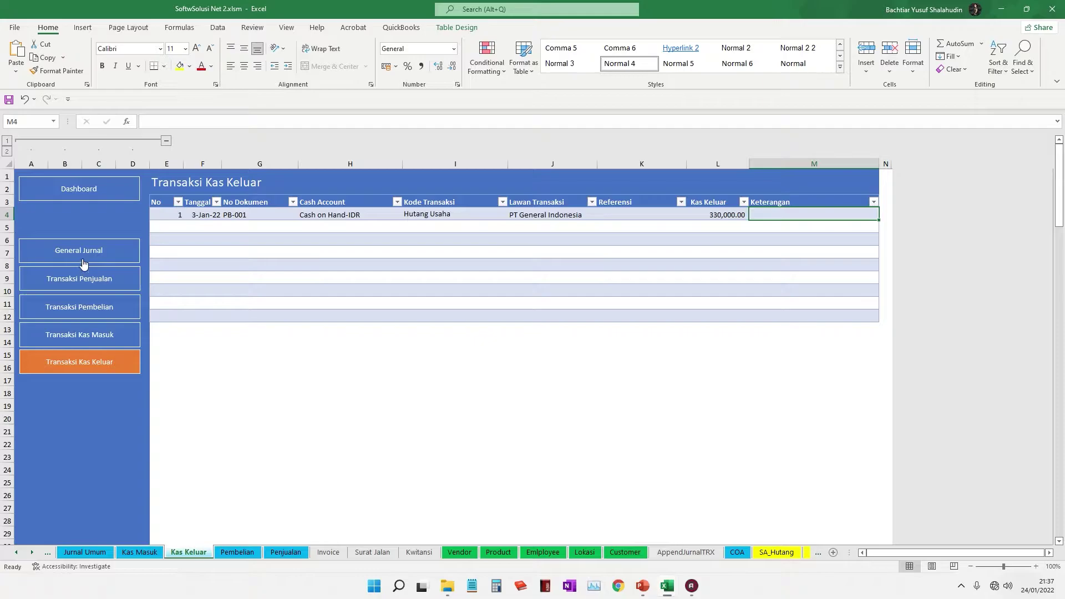
Refresh the workbook data from the Dashboard and open the Buku Besar sheet to check the cash ledger
click(109, 189)
click(91, 383)
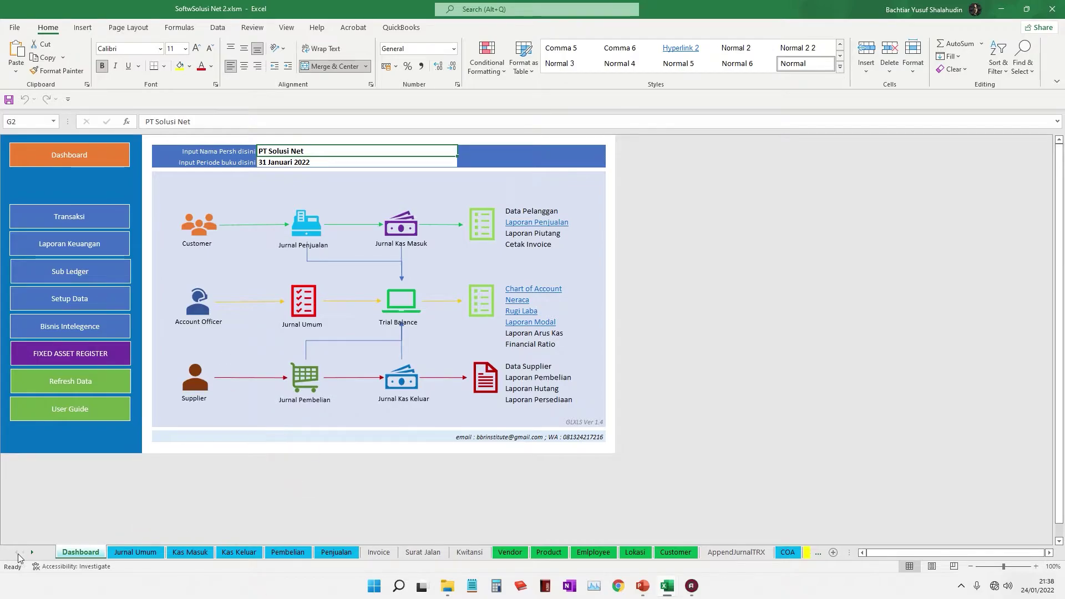
drag(38, 553, 38, 553)
click(779, 553)
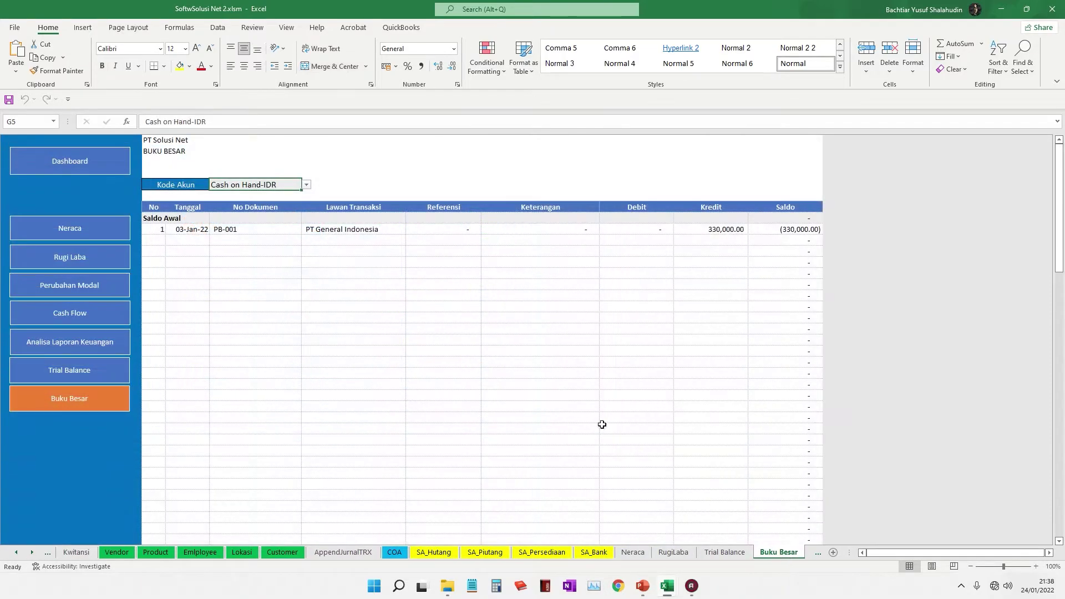
Set the Kode Akun of the Buku Besar report to Inventory
click(306, 188)
click(250, 193)
click(306, 185)
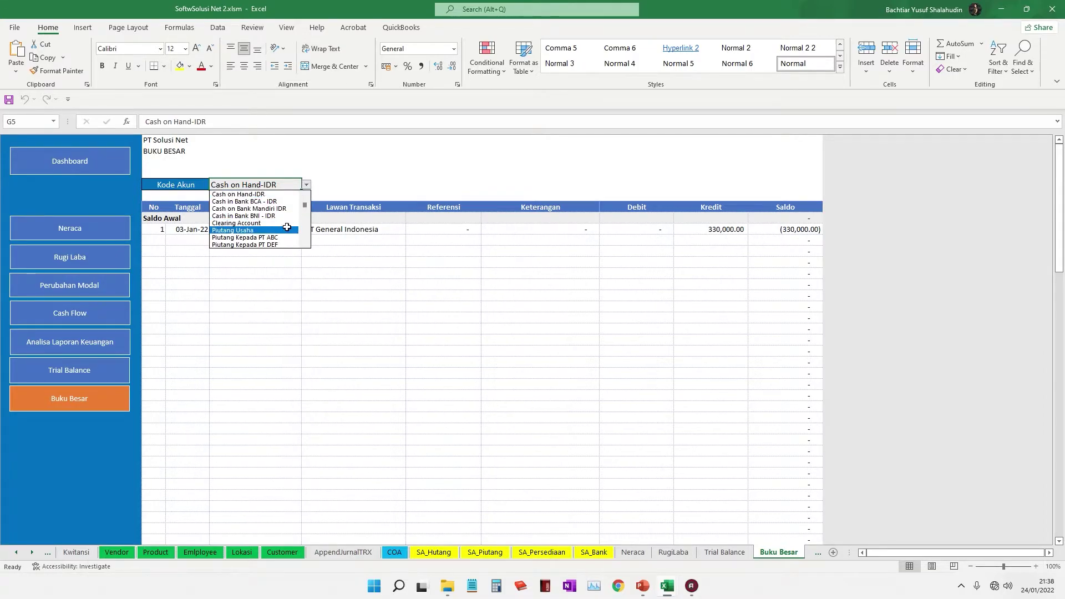
drag(305, 205, 302, 206)
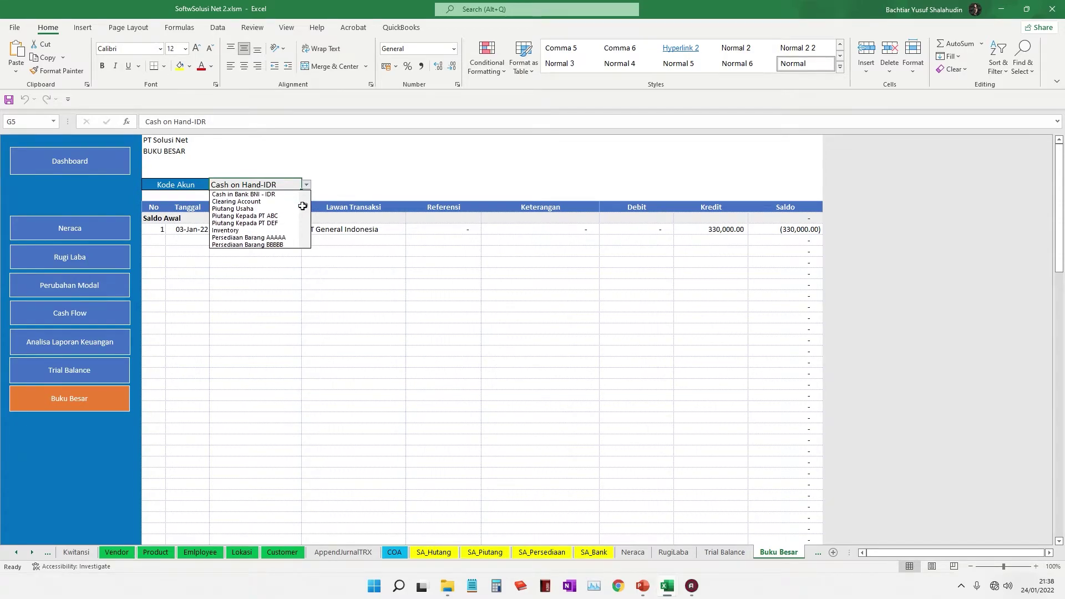
click(227, 230)
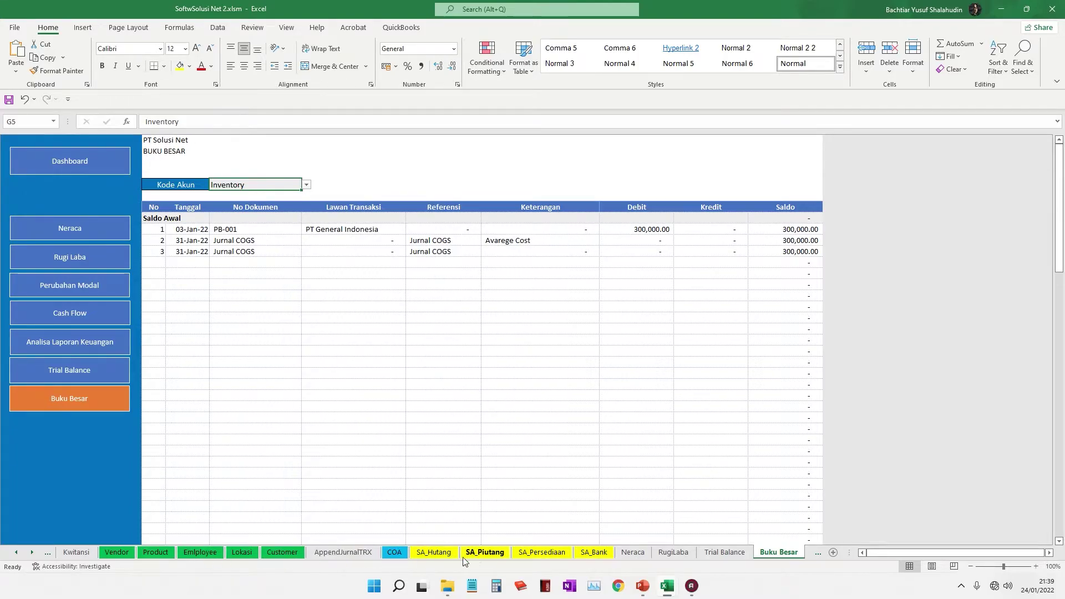
Review the PB-001 purchase row on the Pembelian sheet against the Inventory ledger
click(33, 553)
click(34, 552)
click(34, 552)
click(15, 554)
click(15, 553)
click(15, 553)
click(15, 553)
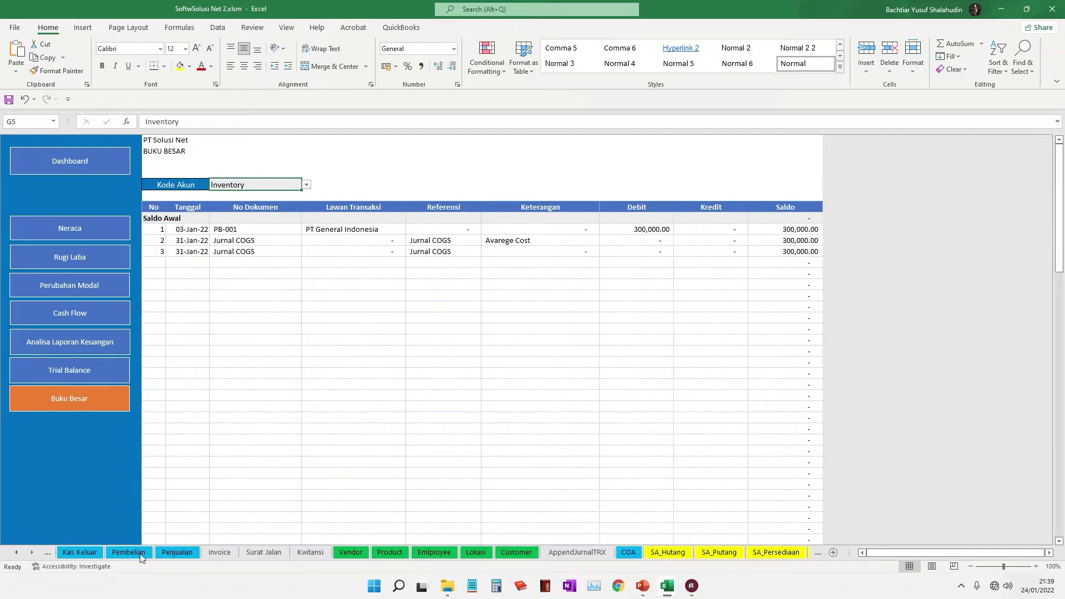
click(129, 553)
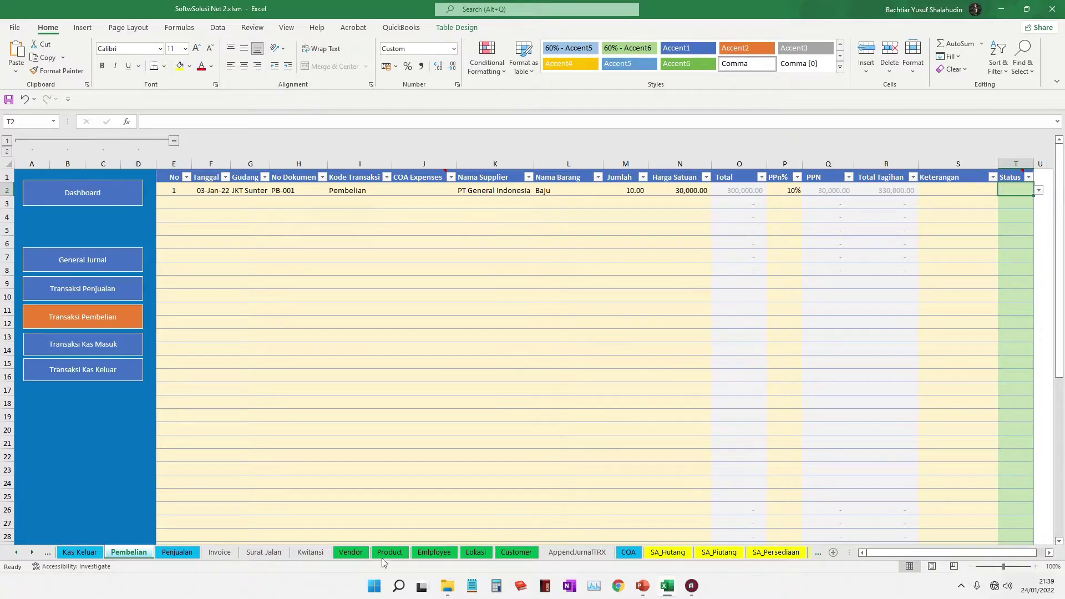
Open the KartuStok (all) sheet and check the Baju purchase in the stock card
click(32, 552)
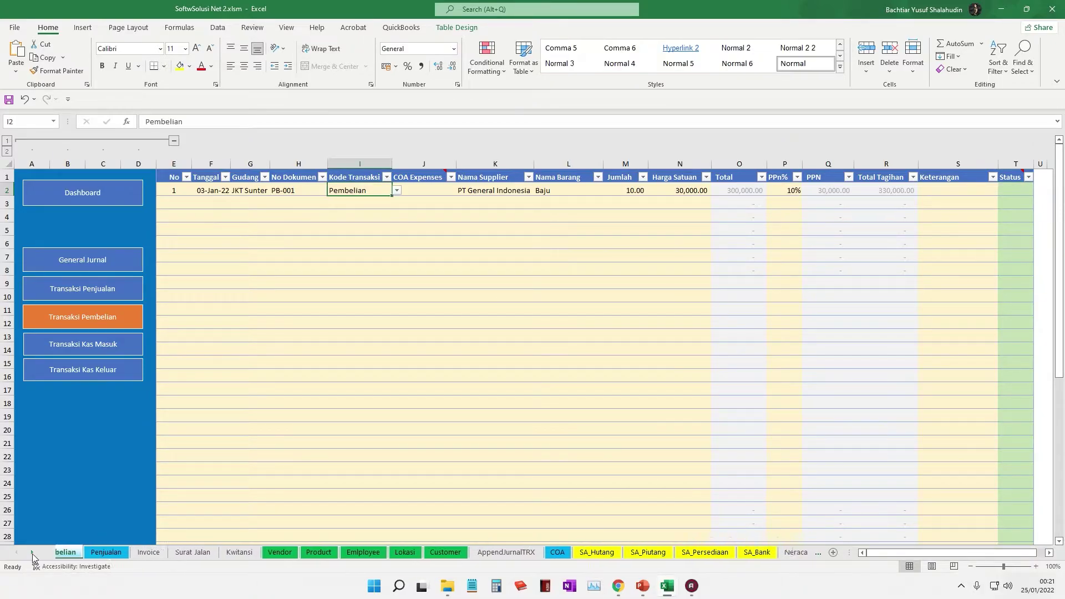
click(32, 552)
click(32, 552)
click(32, 552)
click(32, 553)
click(32, 553)
click(33, 553)
click(33, 553)
click(32, 553)
click(32, 554)
click(32, 553)
click(32, 553)
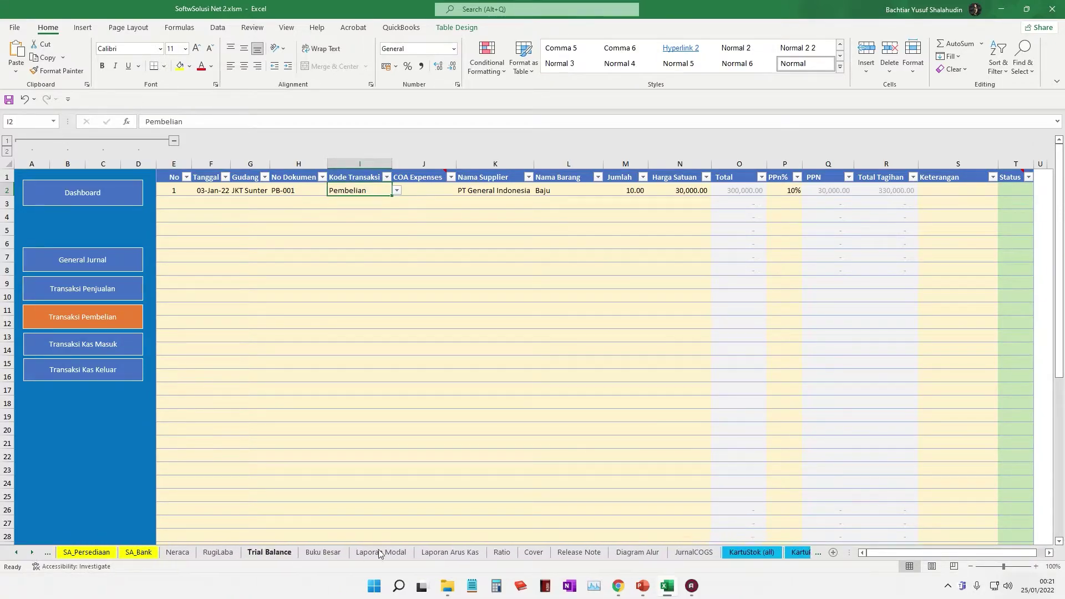
click(753, 552)
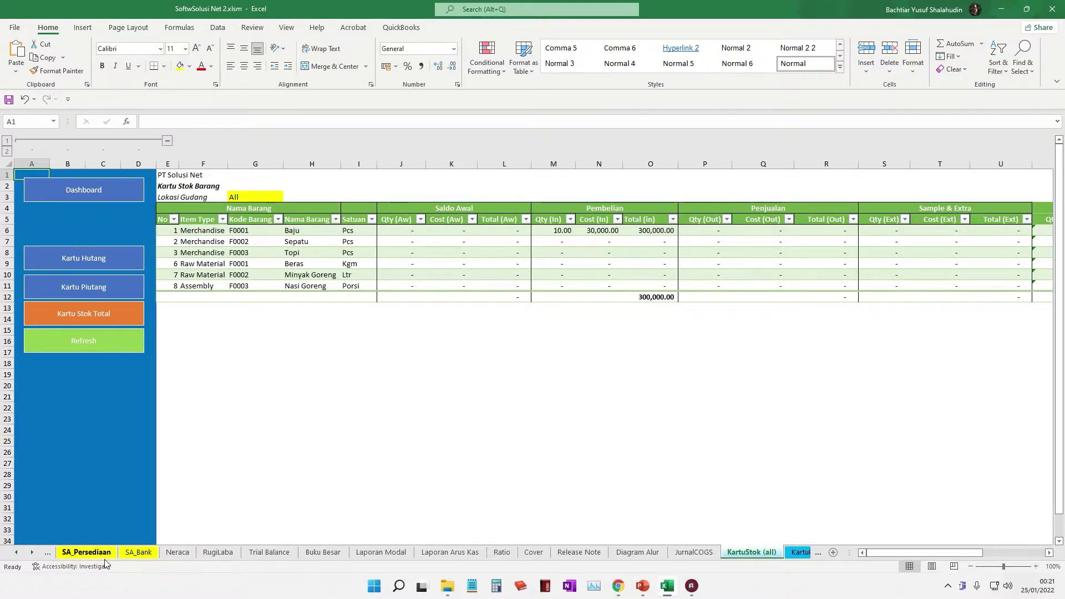
Check the opening stock on the SA_Persediaan sheet, and examine the KartuStok (all) columns through to the ending quantity
click(85, 554)
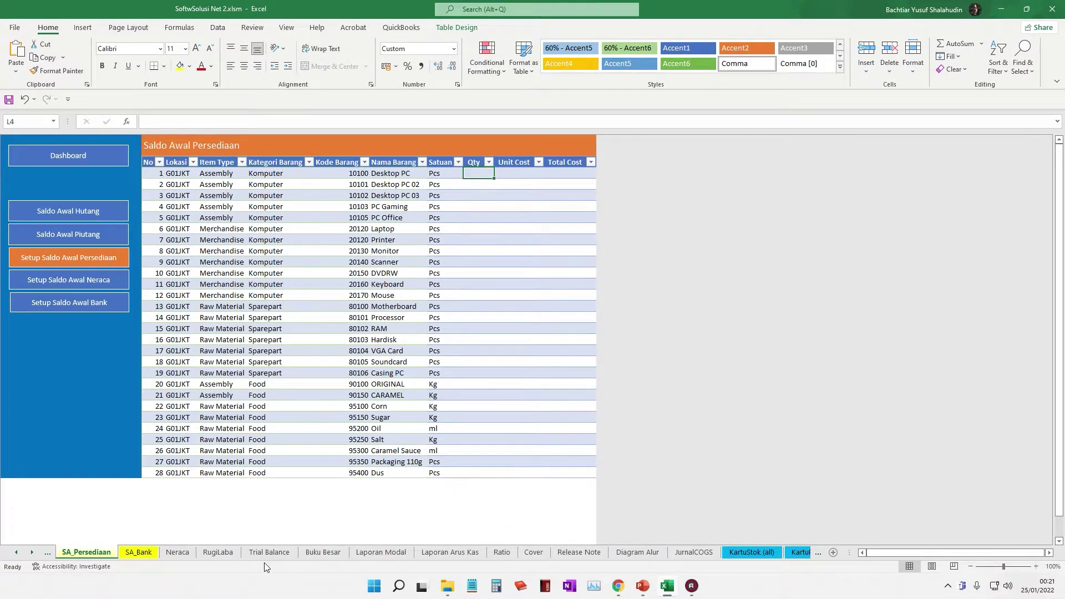
click(751, 552)
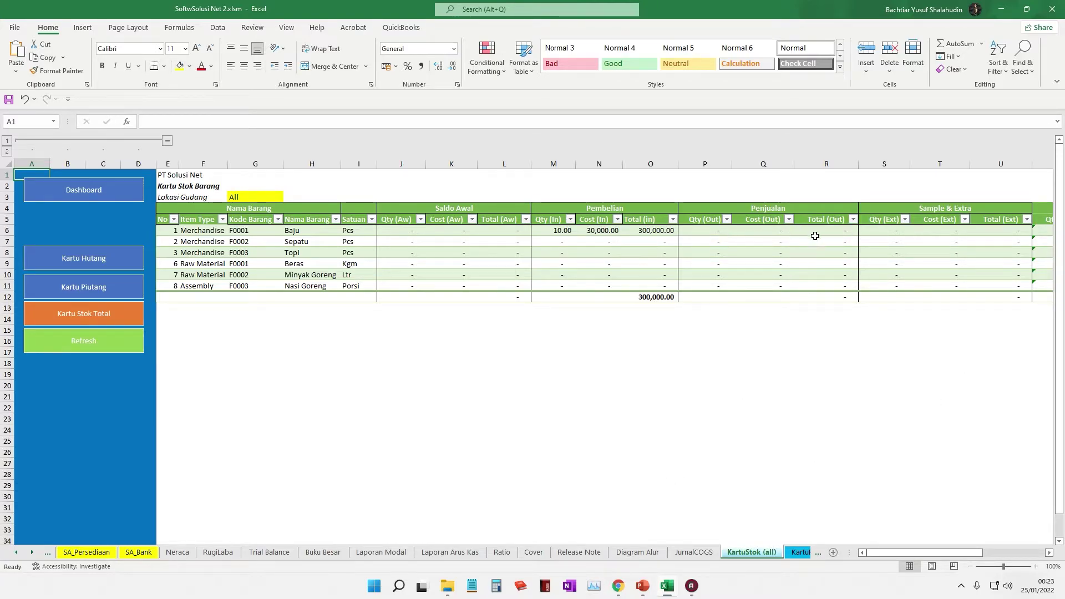
drag(897, 556, 934, 553)
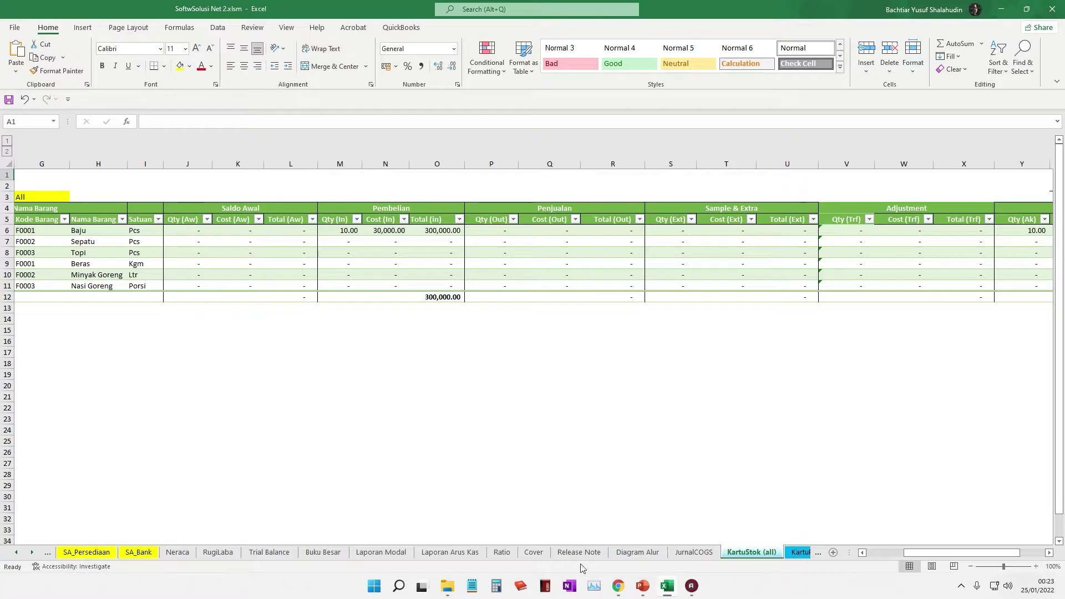
Open the Adjustment sheet and check which Kode Transaksi options are available for inventory adjustments
click(31, 552)
click(31, 552)
click(31, 553)
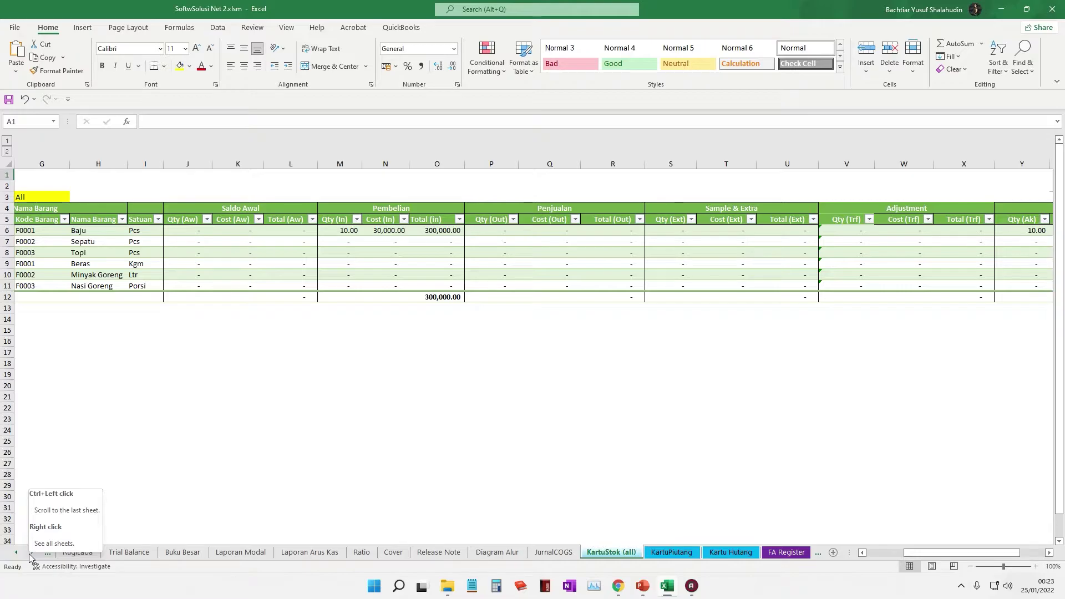
click(31, 553)
click(31, 553)
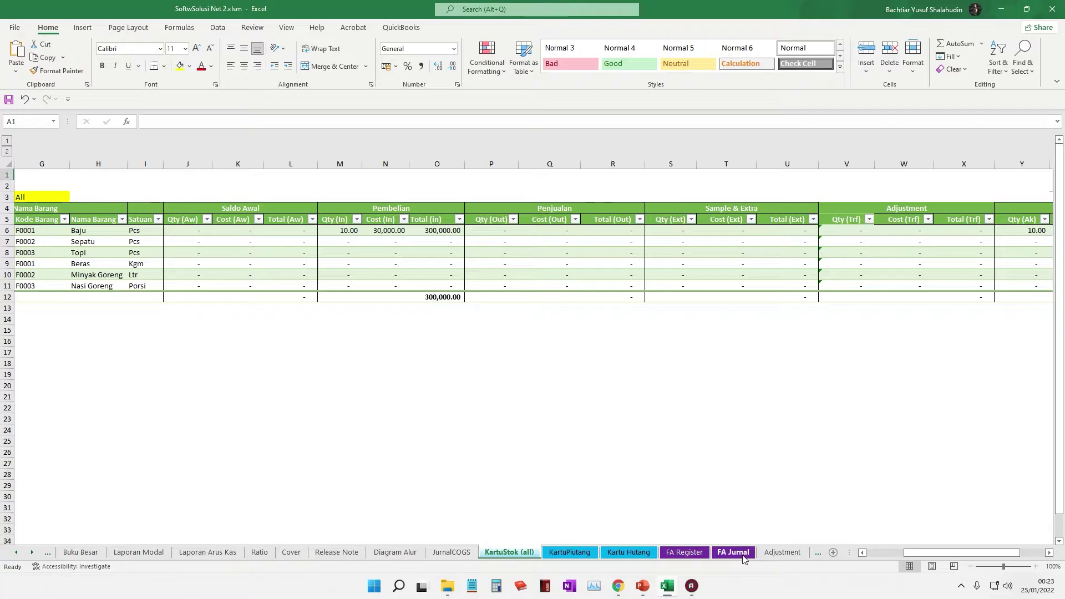
click(782, 553)
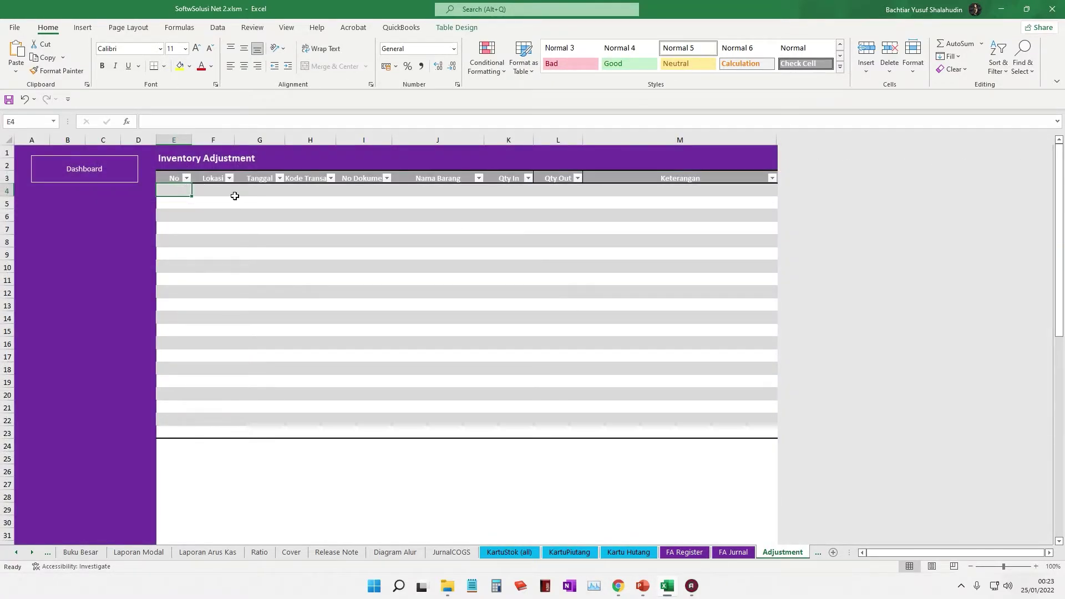
click(327, 189)
click(340, 191)
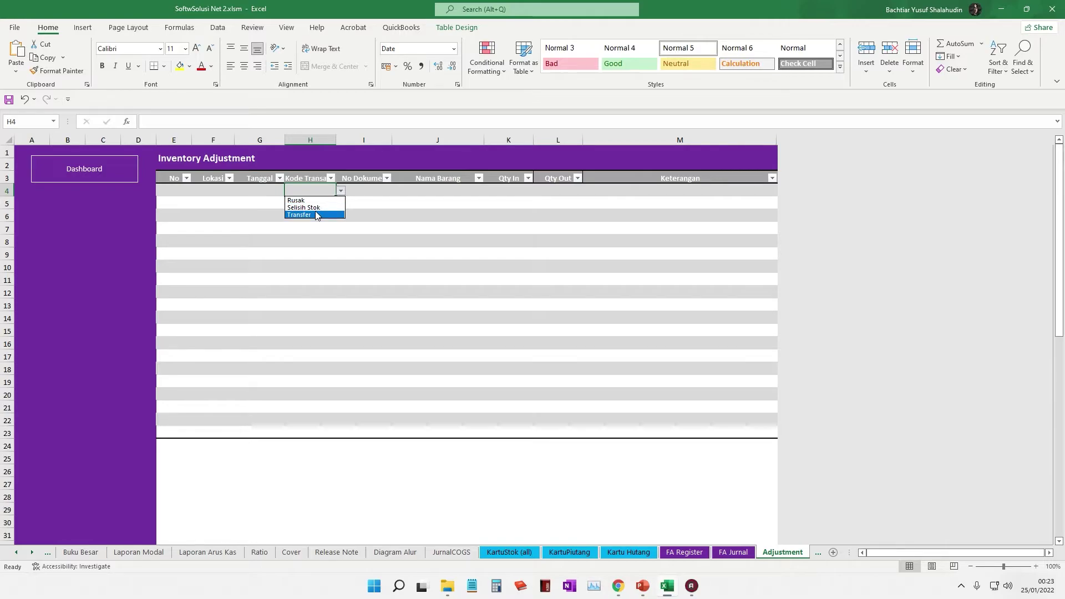
key(Escape)
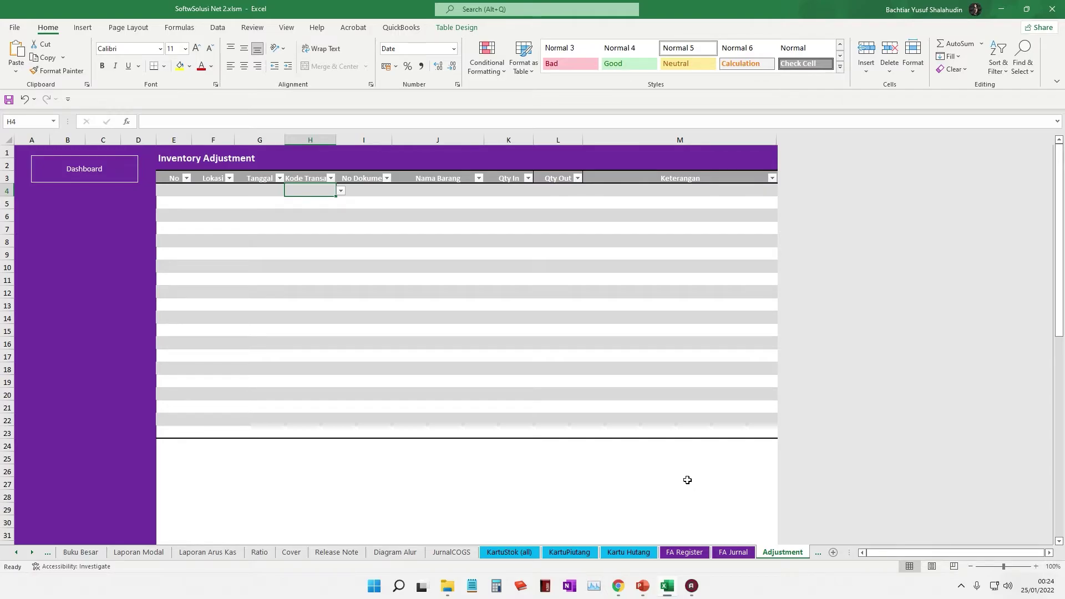
Return to the KartuStok (all) sheet and examine the Baju row through to the Saldo Akhir columns
click(698, 553)
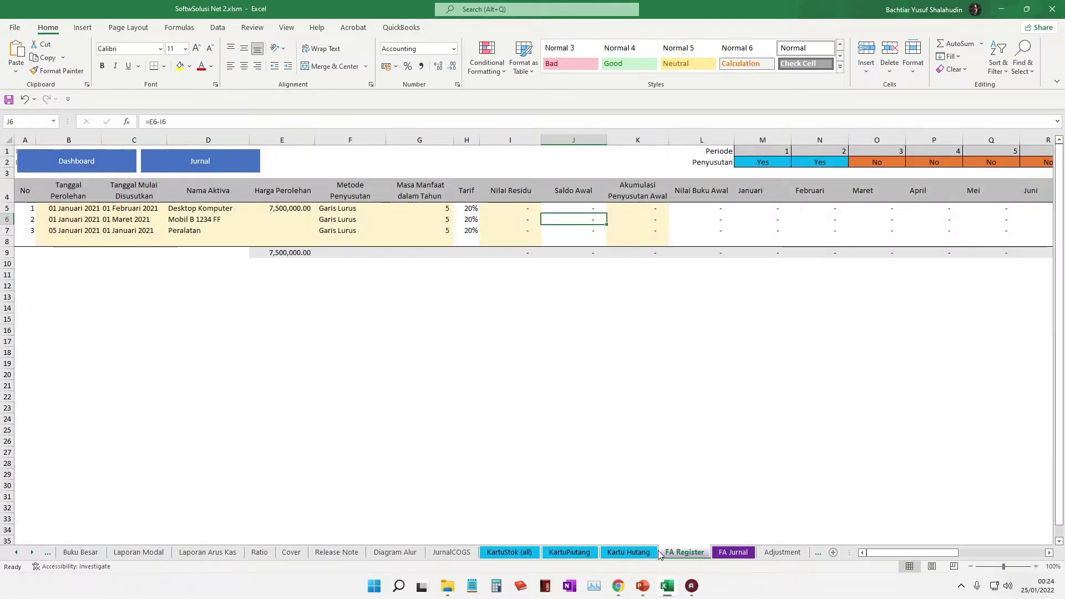
click(509, 553)
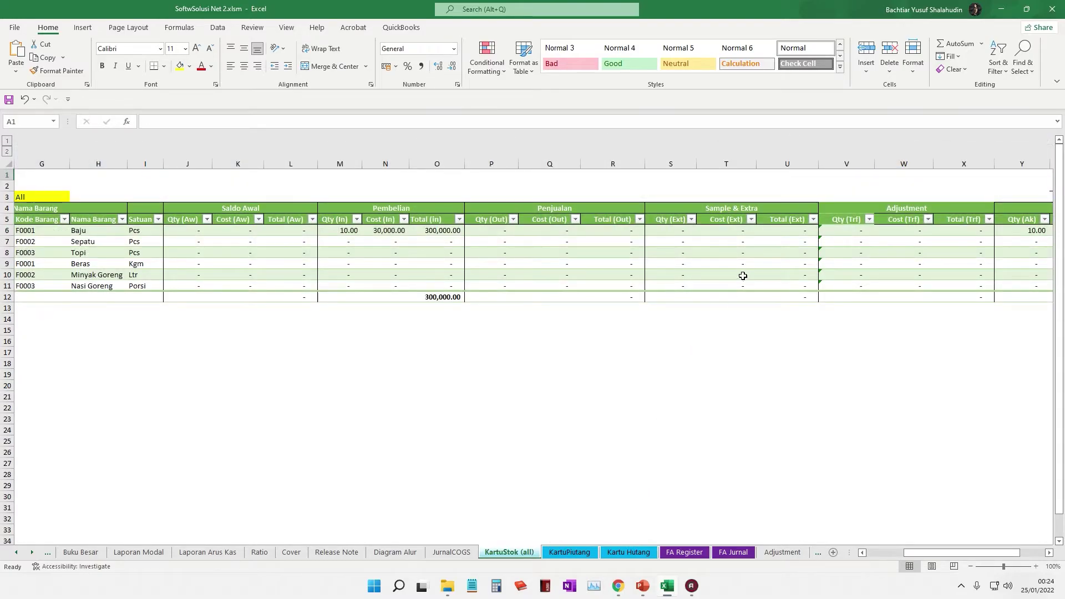
scroll(931, 347, right, 3)
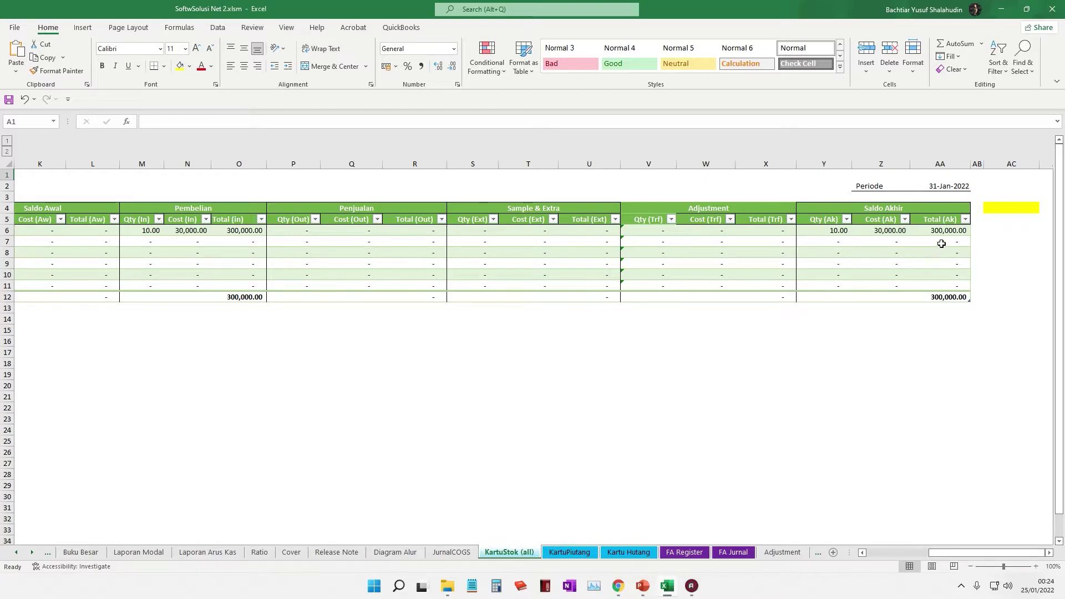
drag(963, 554, 904, 554)
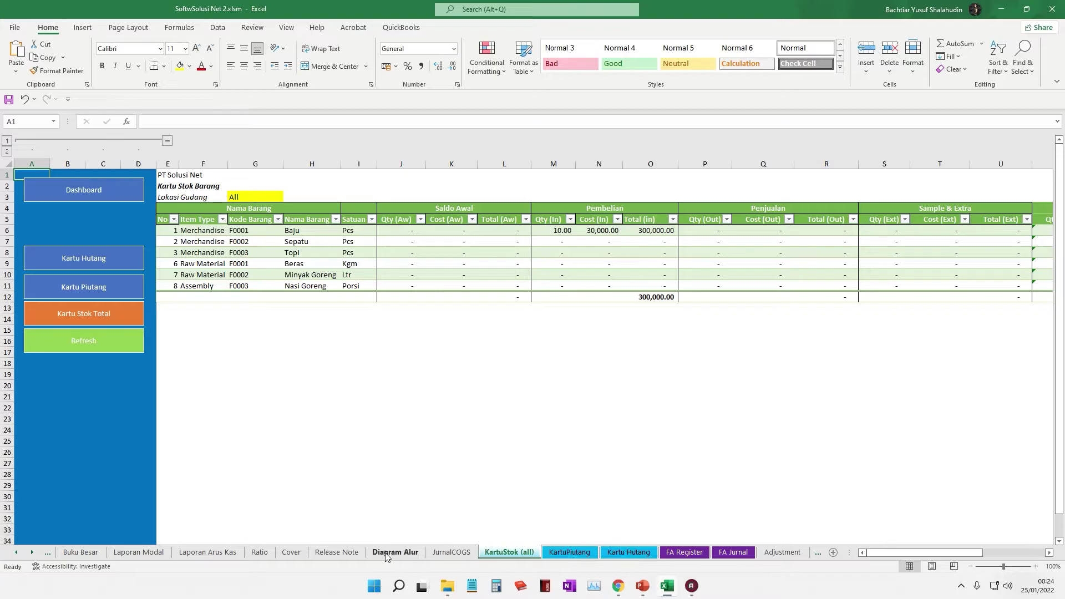
Go back to the Pembelian sheet among the transaction sheets at the start of the workbook
click(16, 554)
click(16, 554)
click(16, 553)
click(17, 554)
click(16, 553)
click(16, 554)
click(17, 554)
click(17, 554)
click(17, 554)
click(17, 553)
click(17, 554)
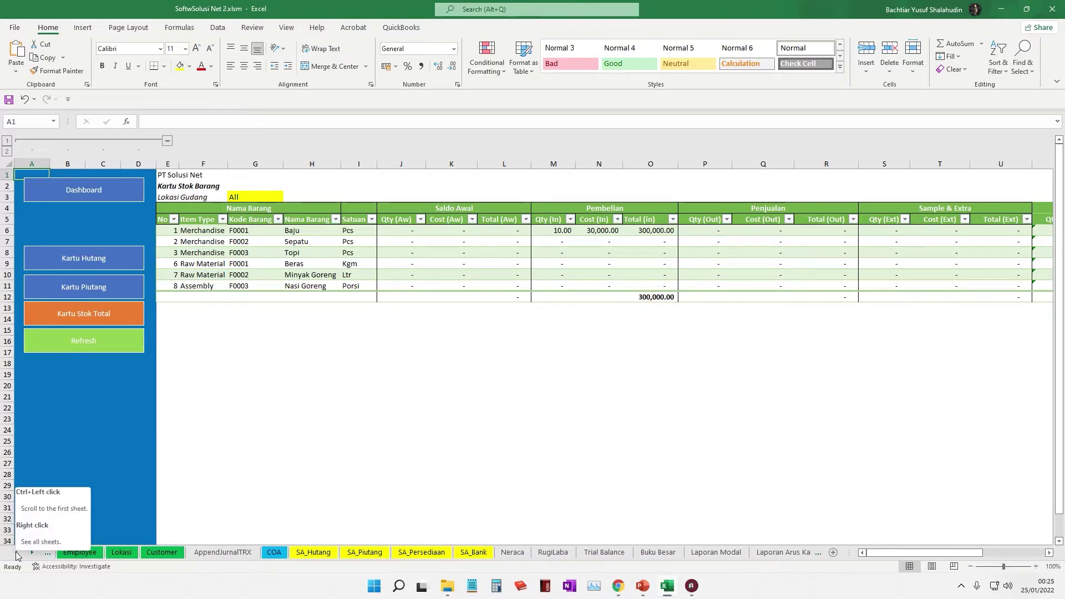
click(17, 554)
click(16, 554)
click(17, 553)
click(16, 554)
click(16, 554)
click(16, 554)
click(17, 554)
click(16, 553)
click(17, 554)
click(17, 553)
click(16, 554)
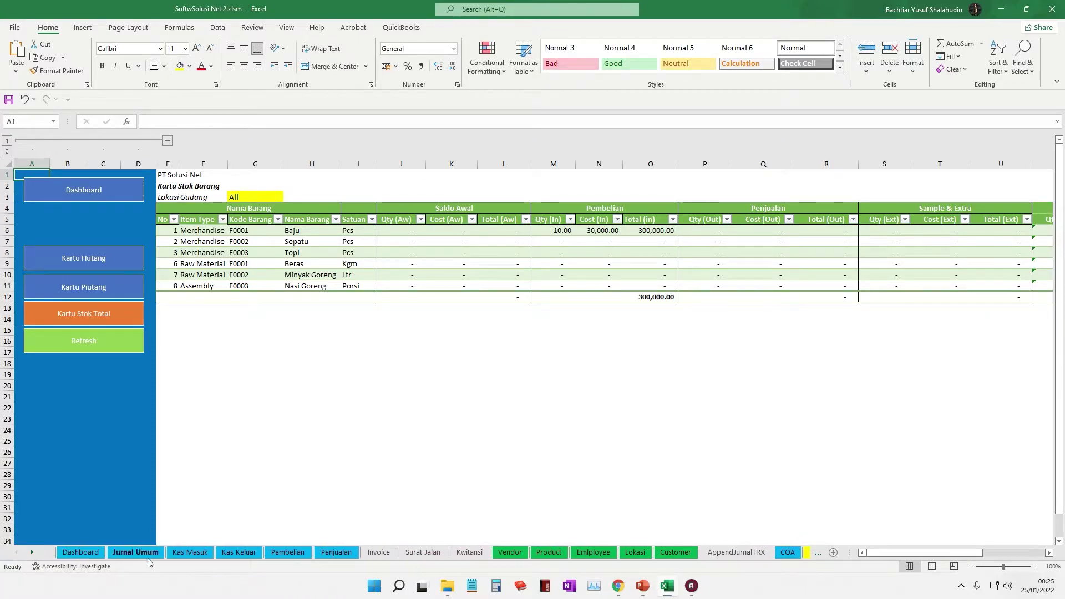
click(32, 553)
click(33, 552)
click(32, 552)
click(32, 553)
click(33, 553)
click(32, 553)
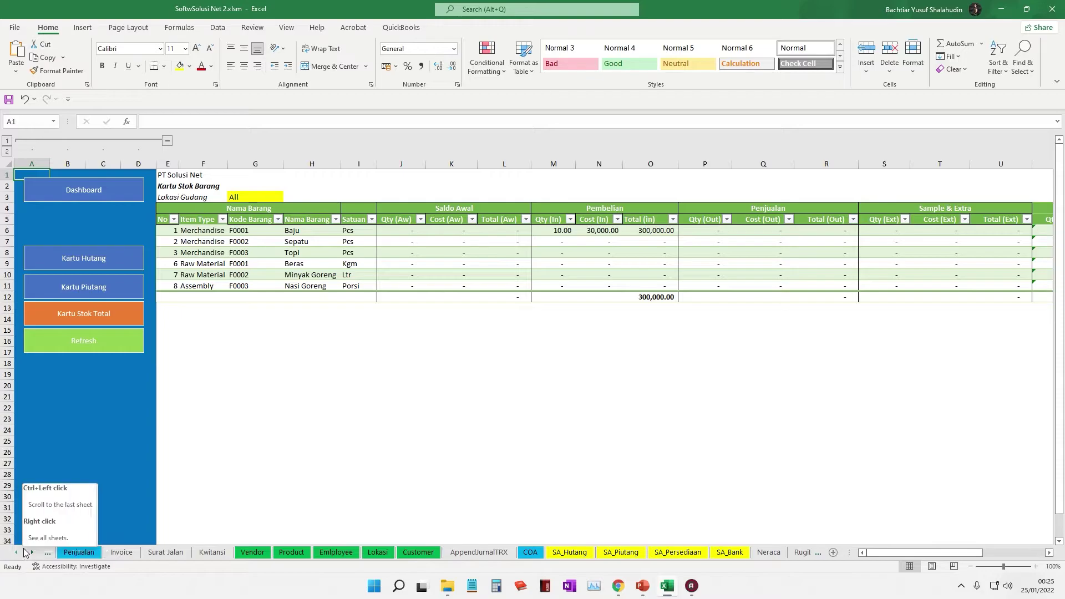
click(16, 553)
click(16, 553)
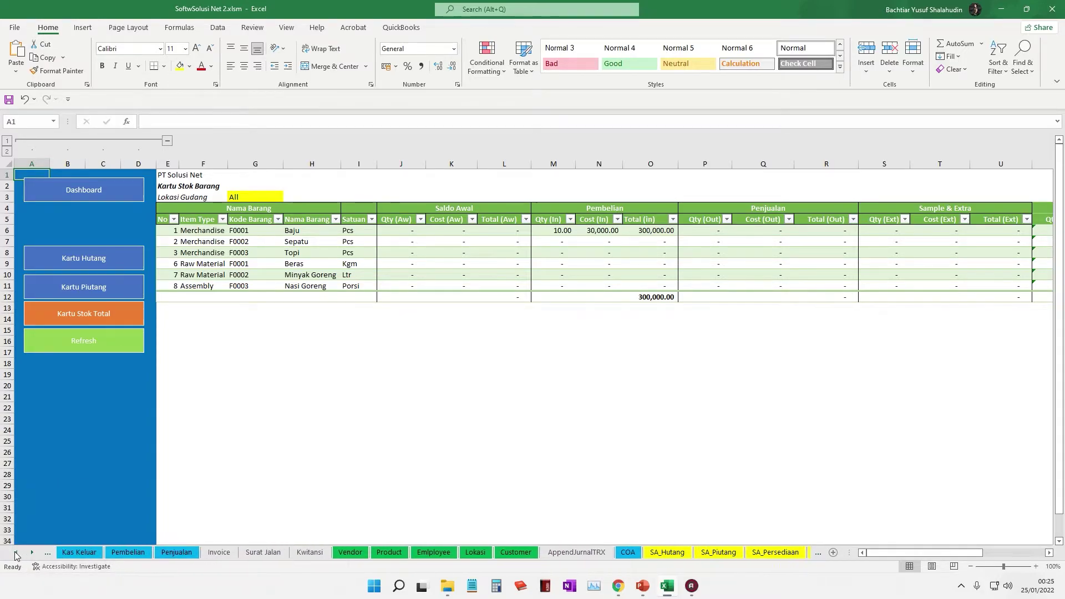
click(118, 552)
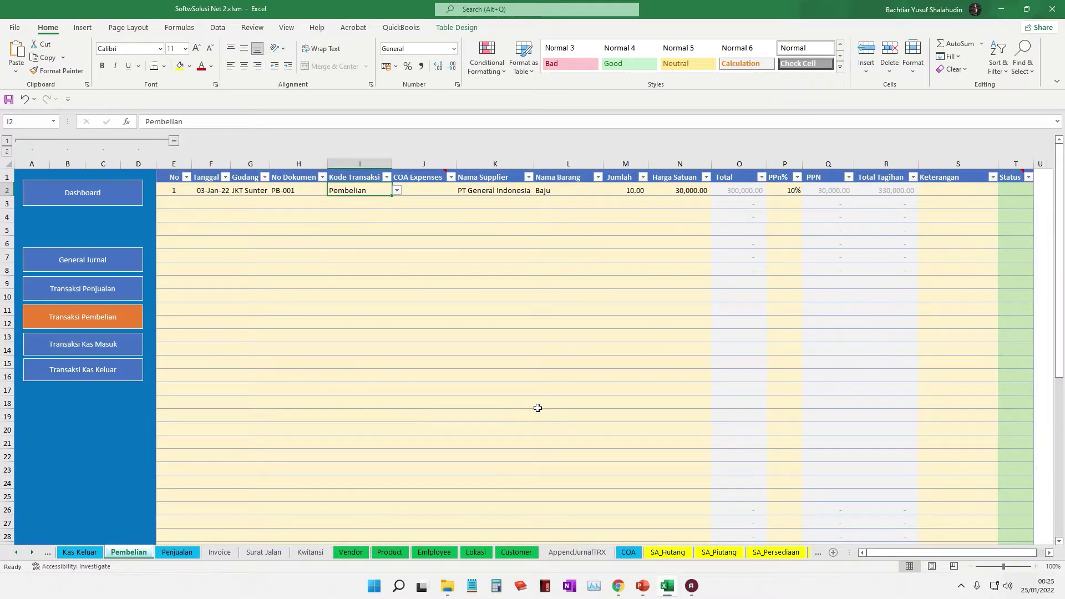
Switch to the PowerPoint slide show to reread the Studi Kasus 1 items, and return to the Excel workbook
key(alt+Tab)
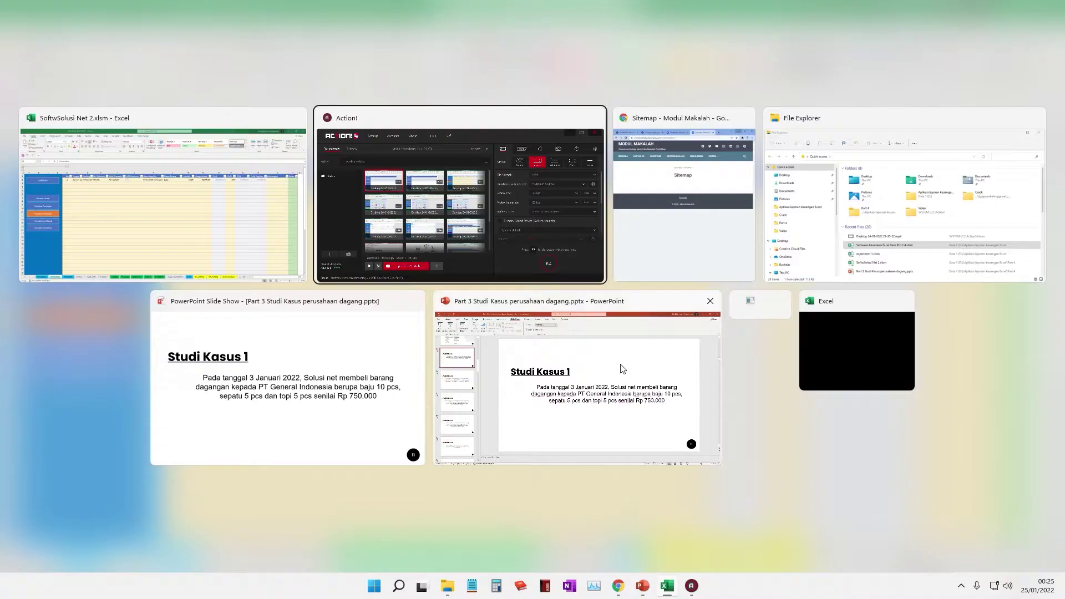
key(alt+Tab)
key(alt+Tab)
key(alt+Tab)
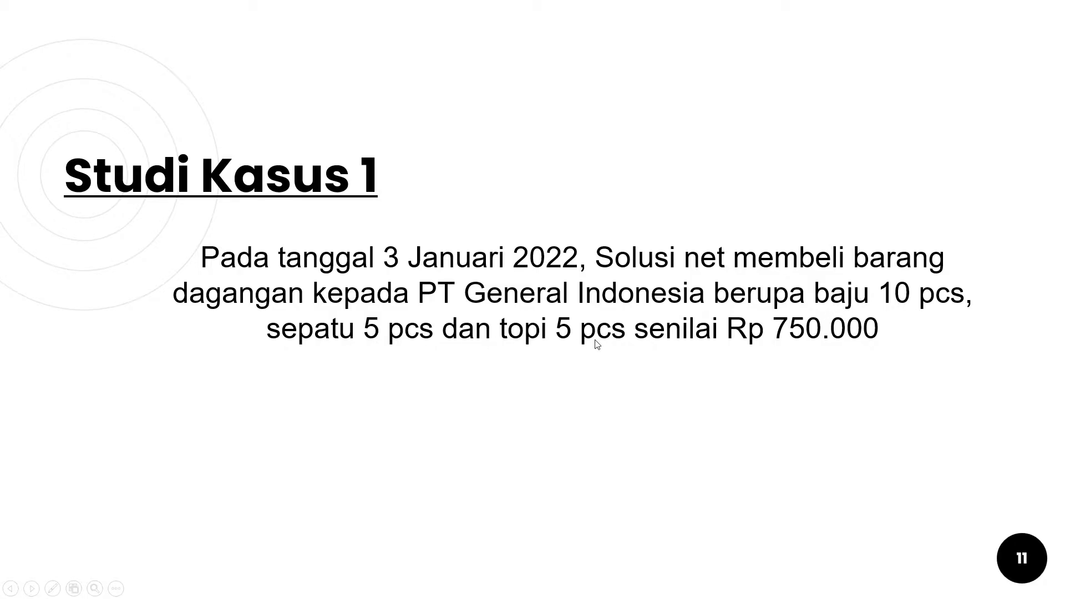
key(alt+Tab)
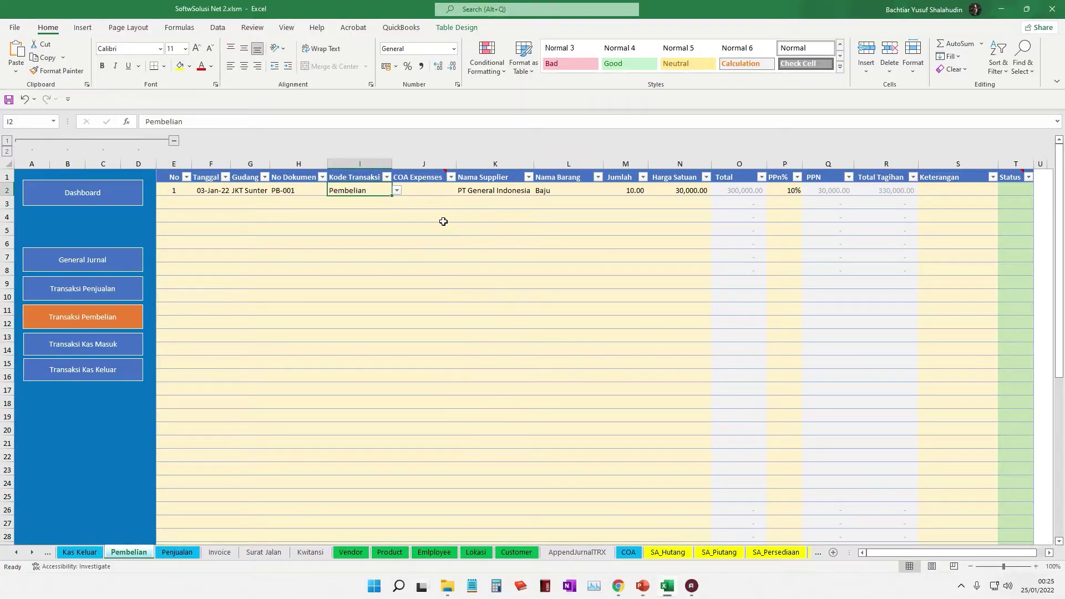
Start a second row on the Pembelian sheet with No 2 and the date 03/01/2022 copied from the first row
click(700, 206)
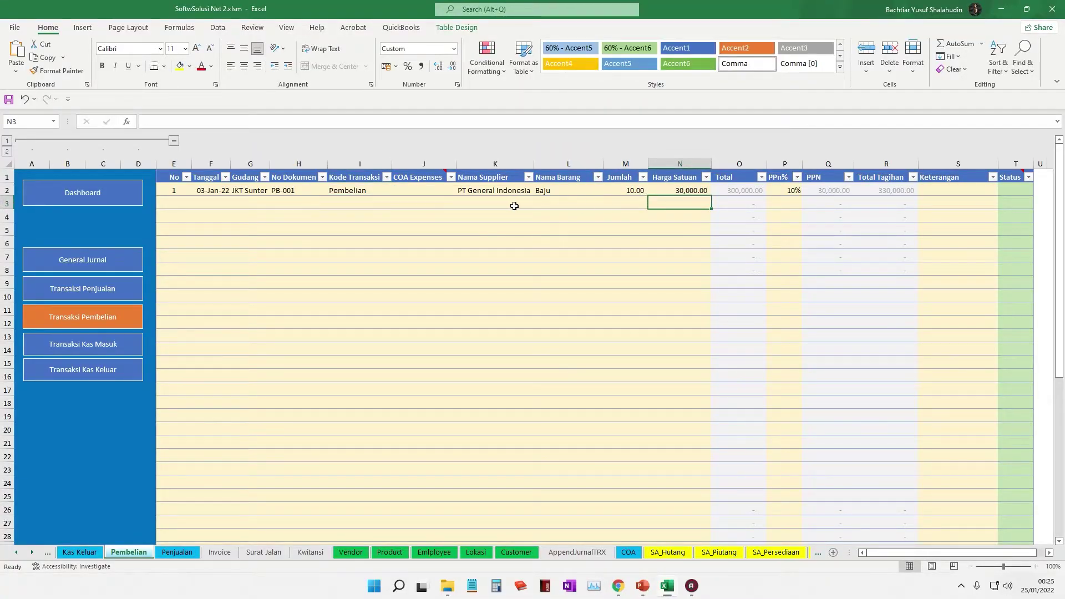
click(178, 203)
text(2)
double_click(204, 190)
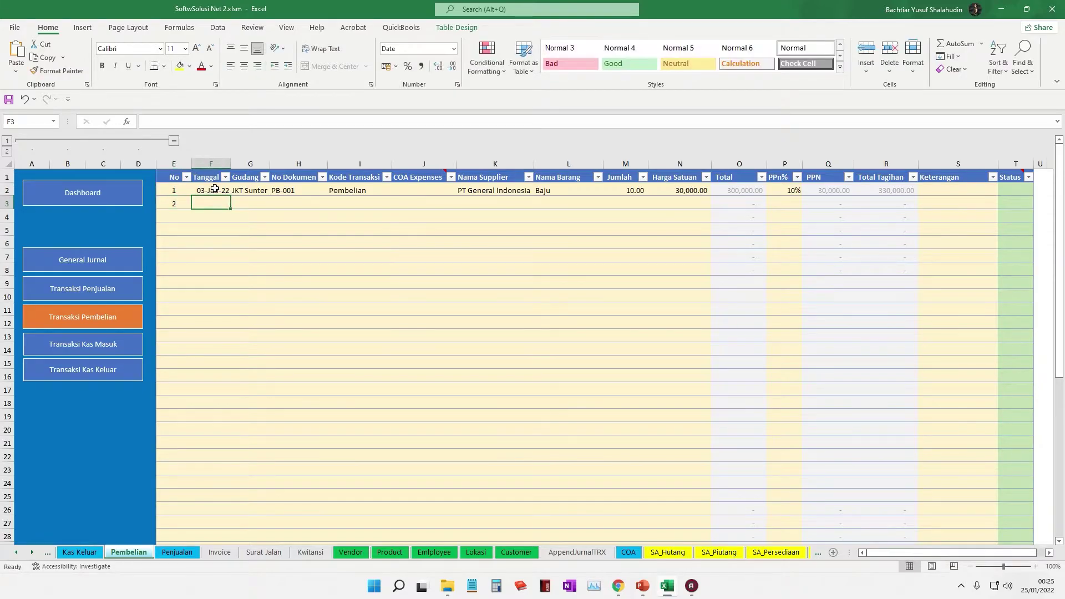
drag(194, 189, 235, 189)
key(ctrl+c)
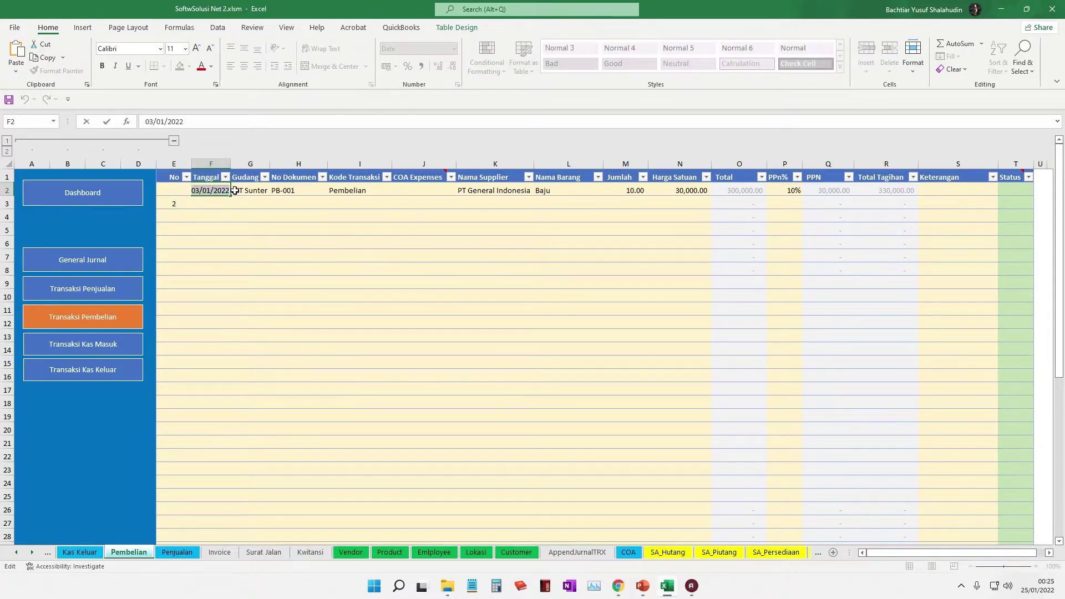
click(257, 257)
click(211, 201)
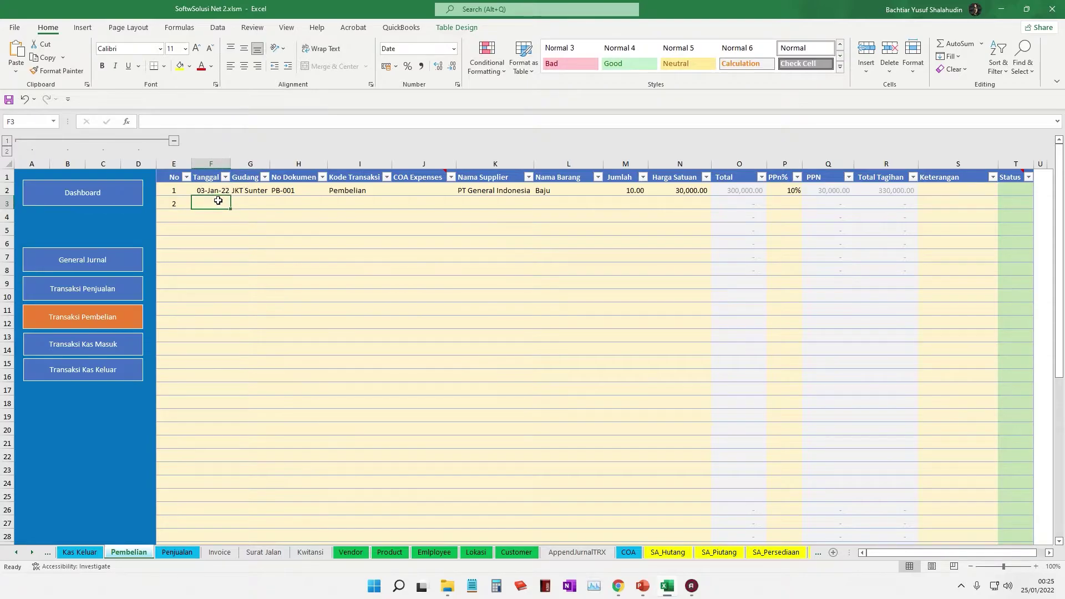
key(ctrl+v)
Set the Gudang of the second purchase row to JKT Sunter
click(258, 201)
click(275, 206)
drag(272, 230, 272, 223)
click(259, 213)
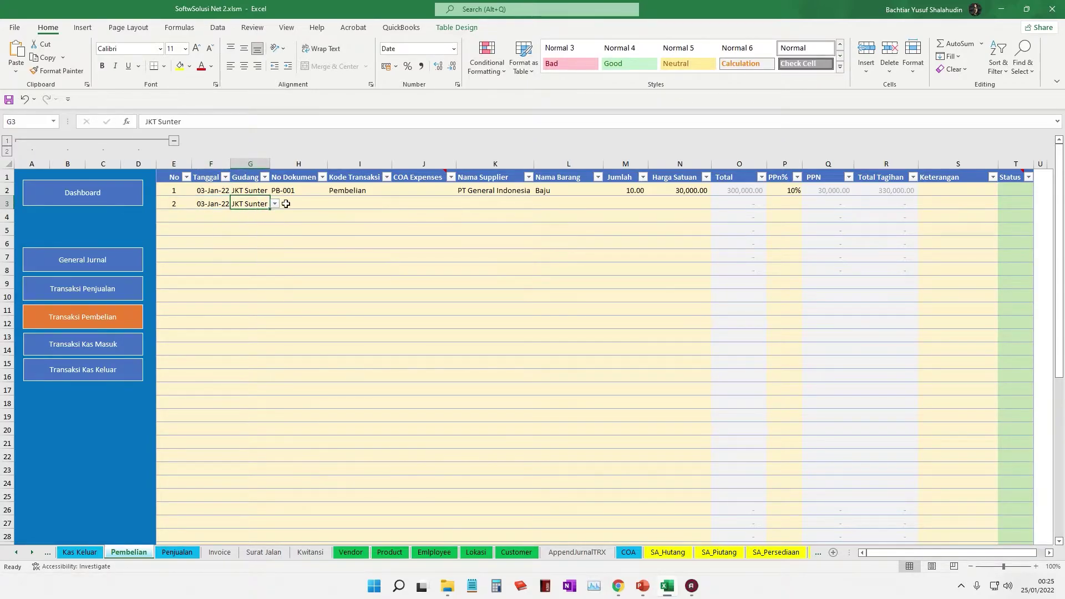
Copy the document number PB-001 from the first purchase row into the second row's No Dokumen
click(295, 199)
click(304, 190)
click(298, 205)
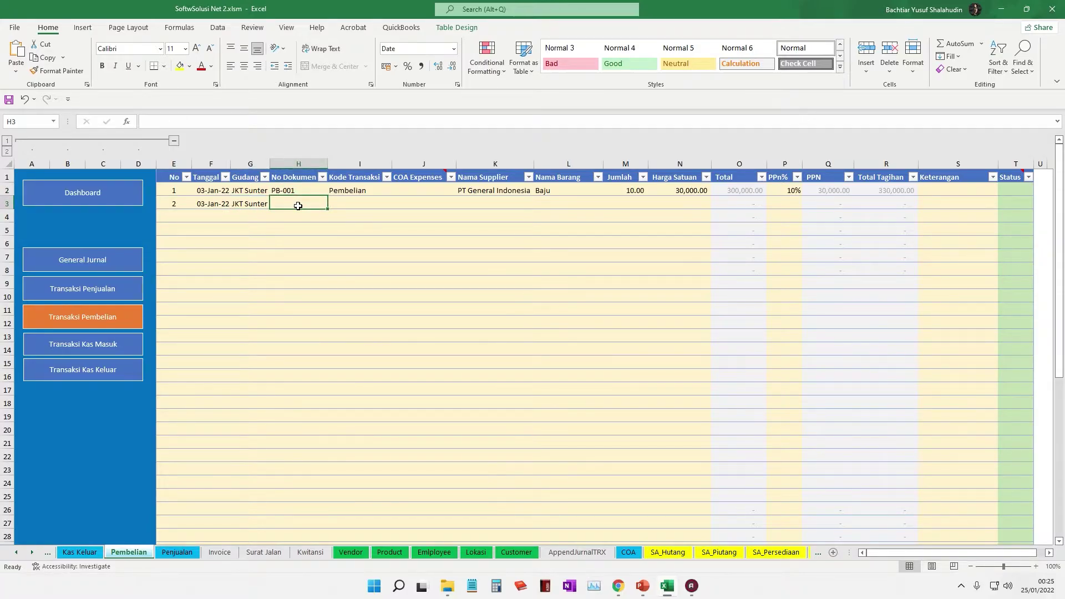
click(304, 189)
click(303, 203)
click(300, 191)
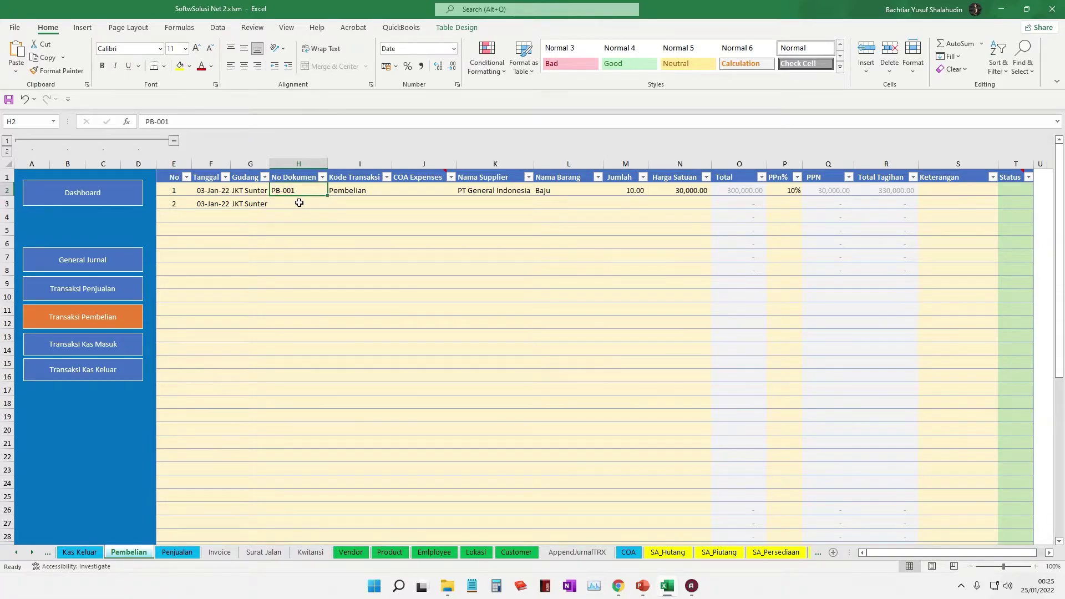
double_click(298, 192)
drag(295, 190, 271, 191)
key(ctrl+c)
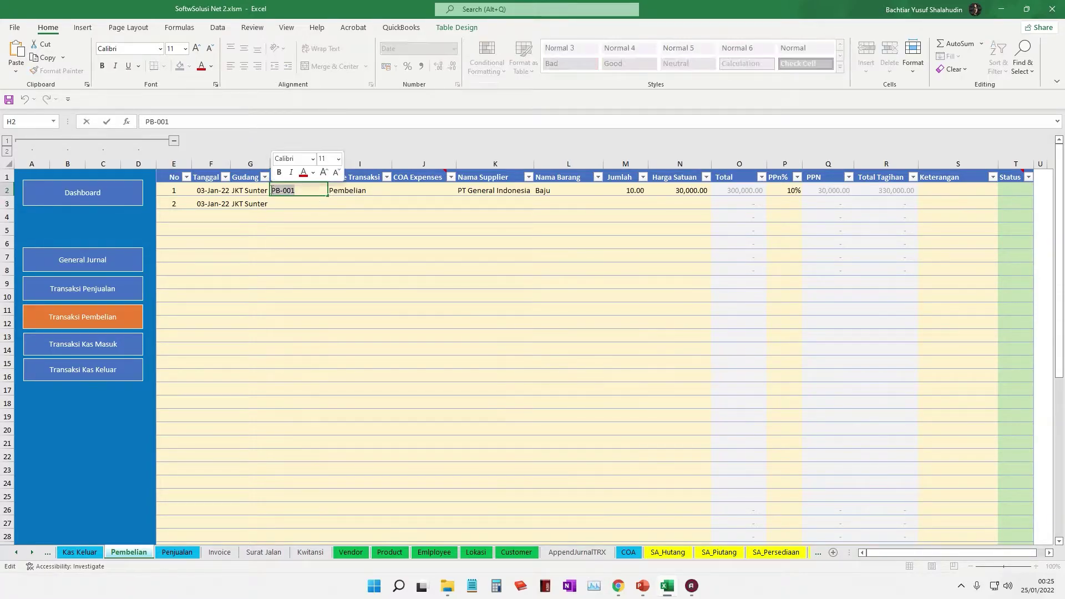
click(311, 216)
click(303, 201)
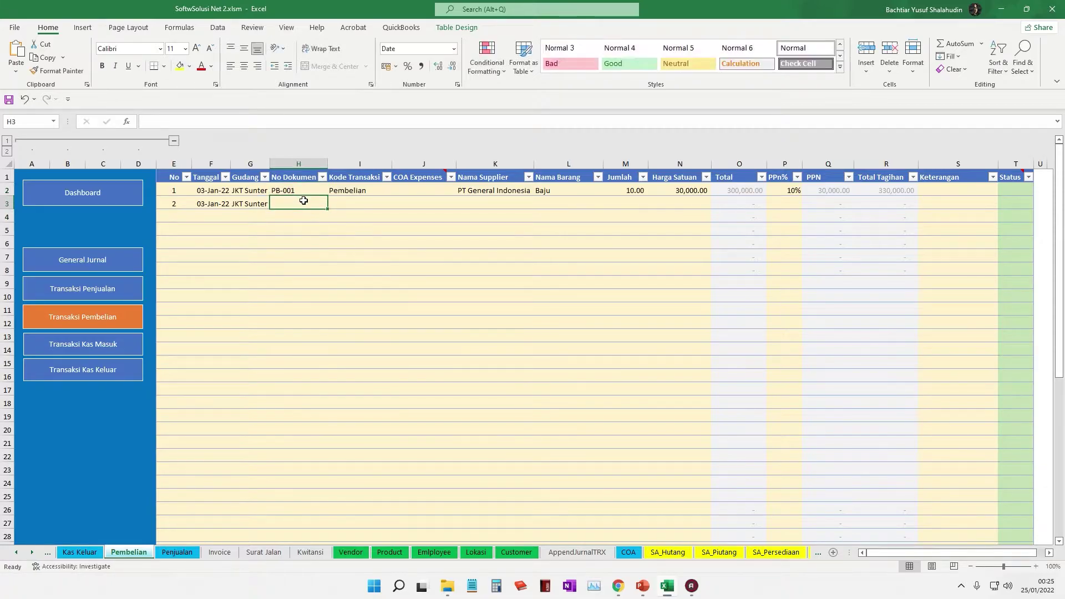
key(ctrl+v)
Set the second row's Kode Transaksi to Pembelian and its Nama Supplier to PT General Indonesia
click(369, 200)
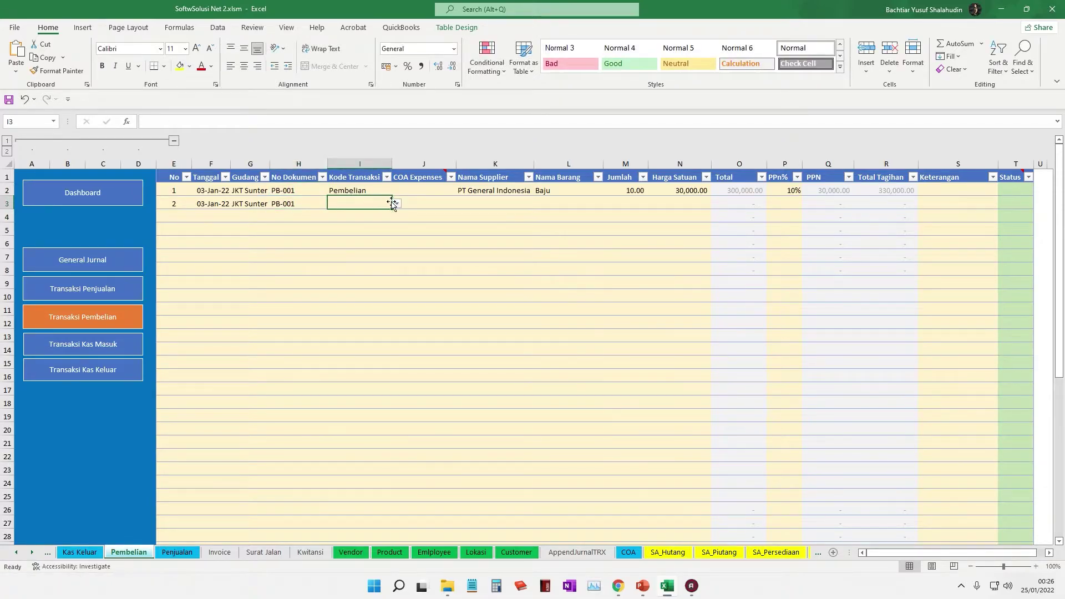
click(396, 204)
click(378, 212)
click(473, 205)
click(545, 203)
click(510, 201)
click(538, 204)
scroll(536, 231, up, 3)
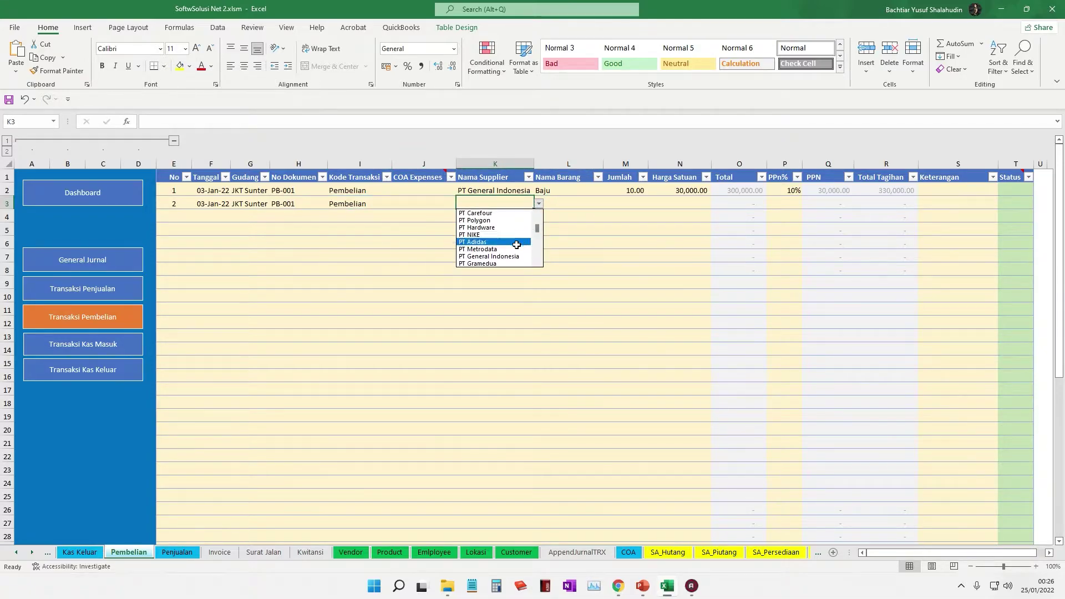
click(513, 259)
click(539, 203)
scroll(536, 233, up, 2)
click(513, 220)
Set the second row's Nama Barang to Sepatu and, following the case study slide, its Jumlah to 5
click(561, 203)
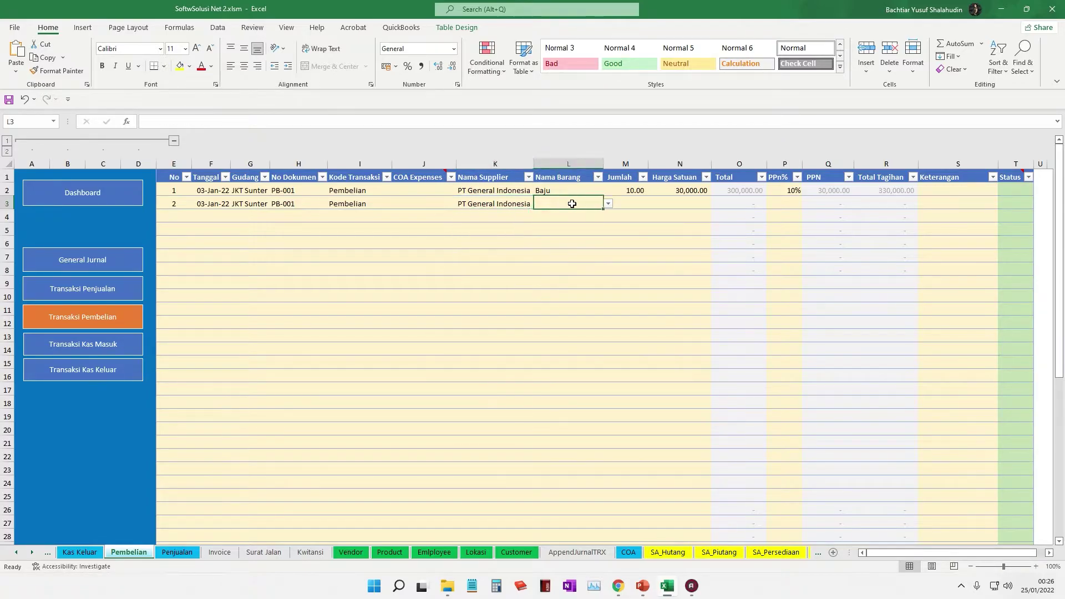
click(608, 204)
scroll(583, 244, down, 2)
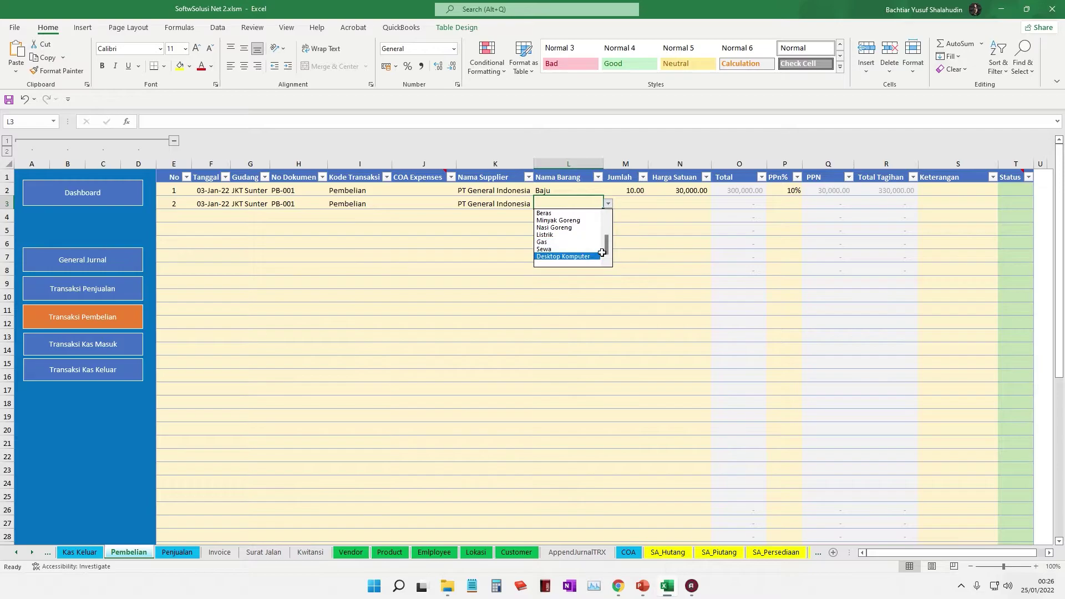
scroll(606, 244, up, 2)
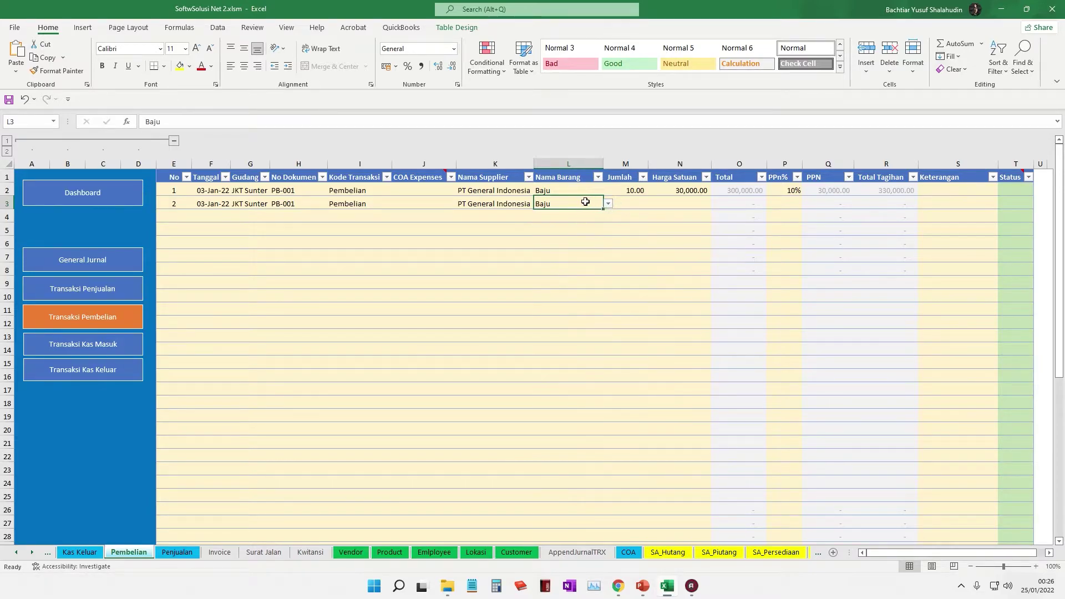
click(608, 203)
click(588, 222)
key(super+Tab)
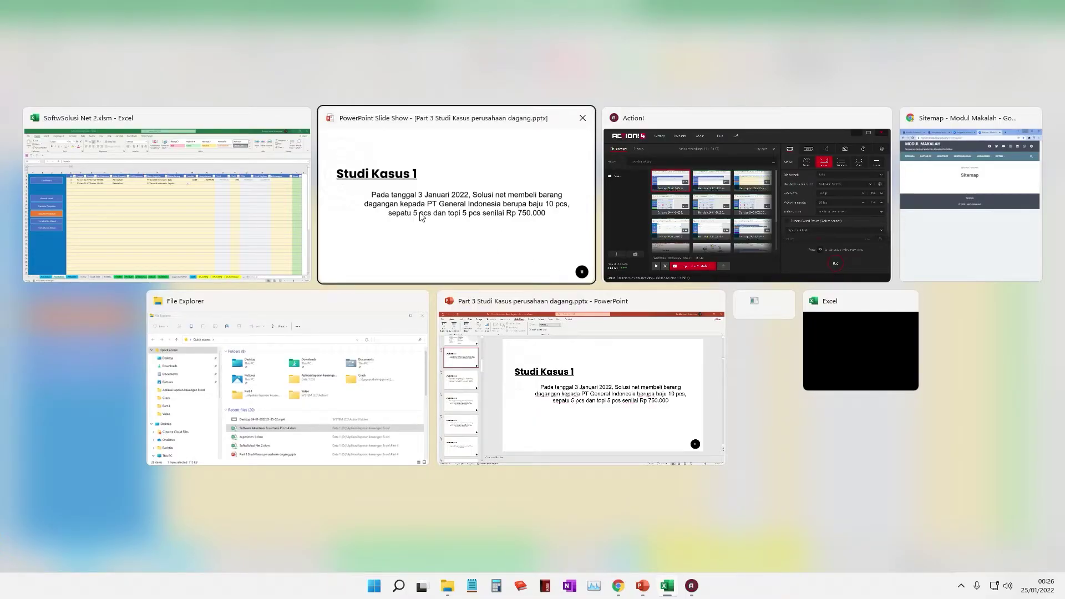
key(Escape)
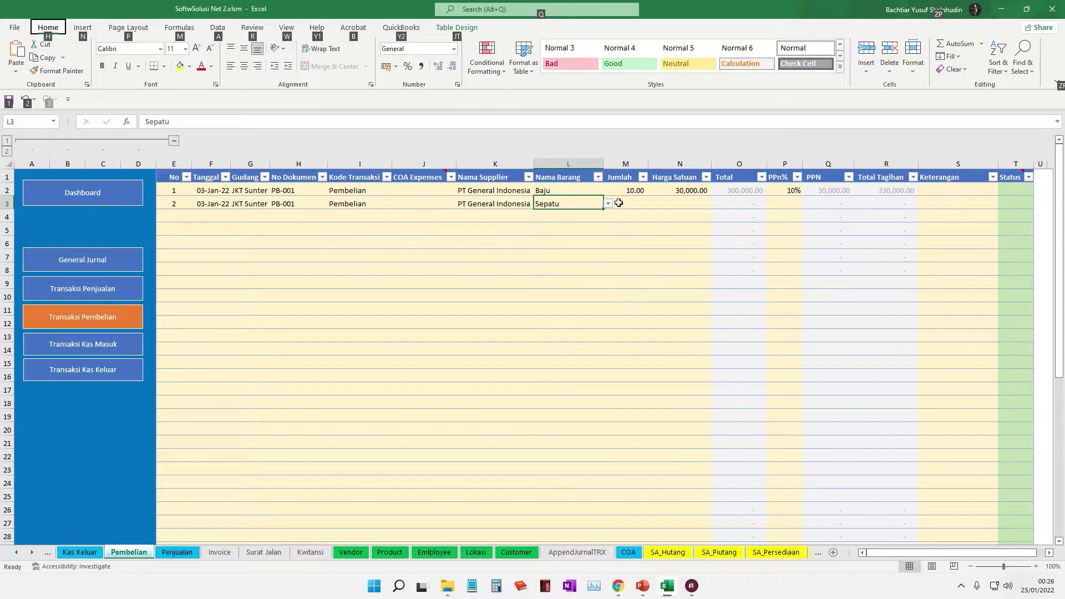
click(618, 203)
text(5)
key(Tab)
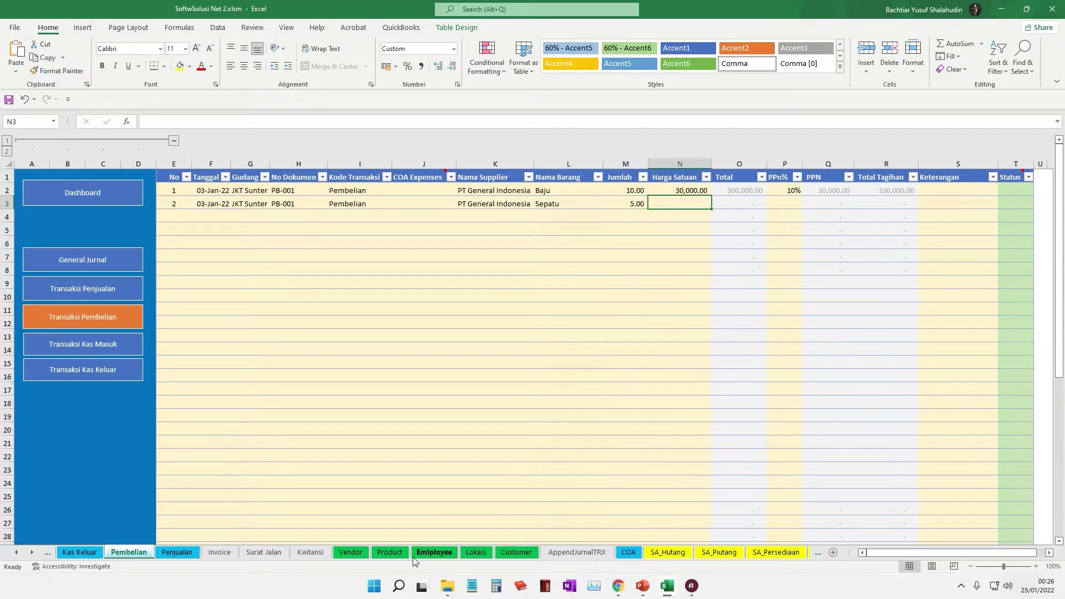
Examine the Standart Cost values of the merchandise items in the Master Product list alongside the purchase rows on the Pembelian sheet
click(391, 554)
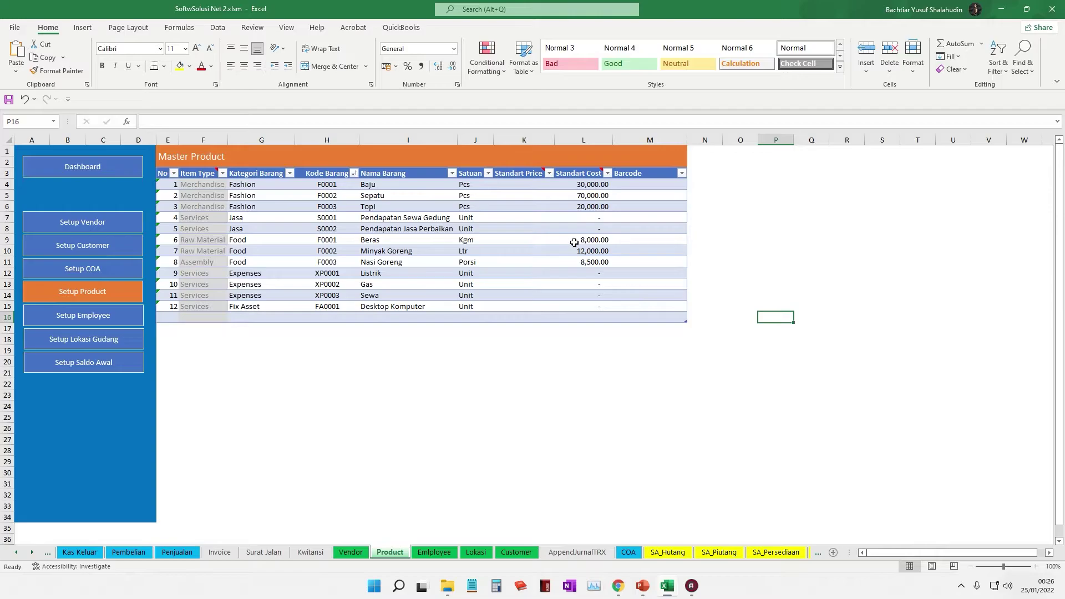
click(18, 553)
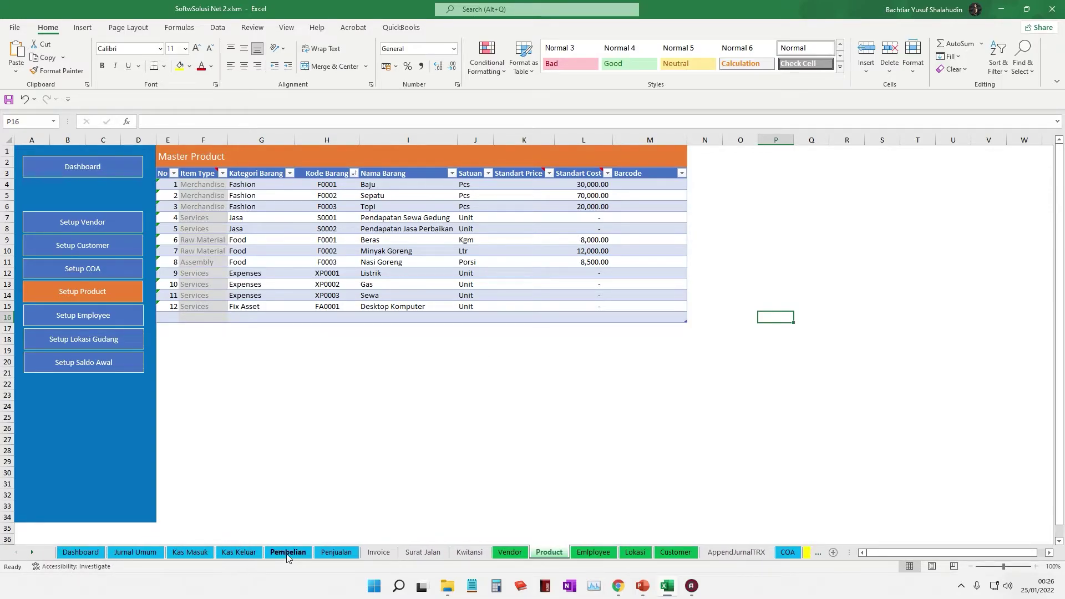
click(288, 553)
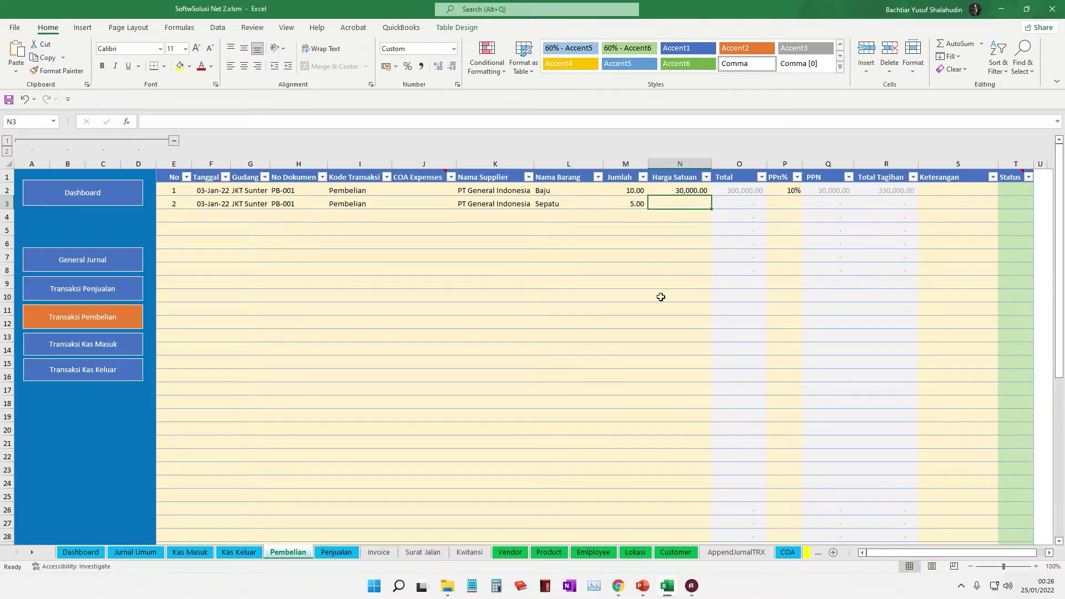
click(550, 553)
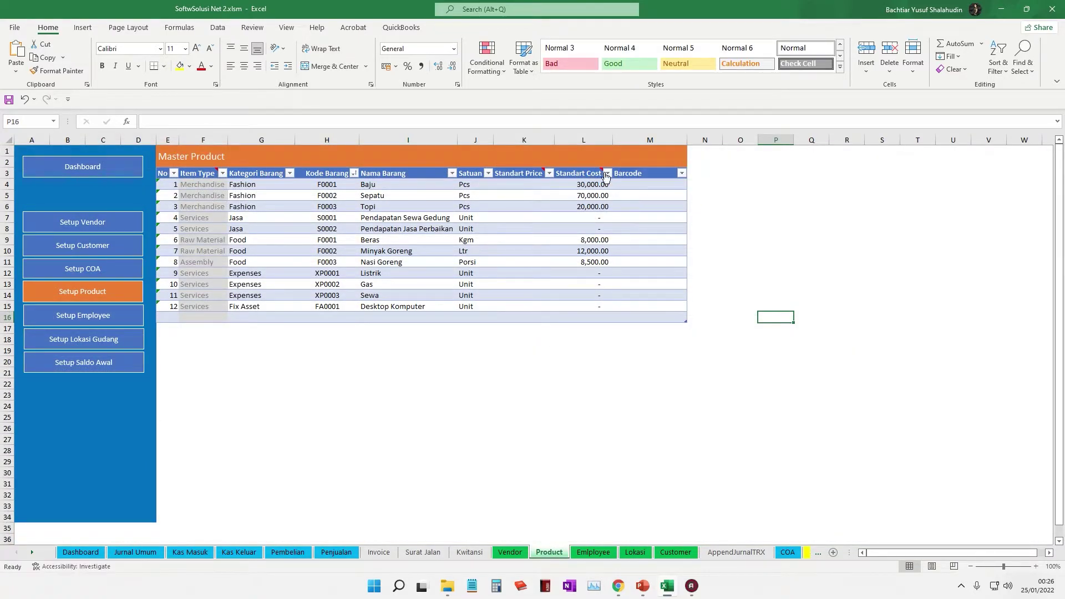
mouse_move(601, 174)
click(596, 184)
click(596, 218)
click(593, 184)
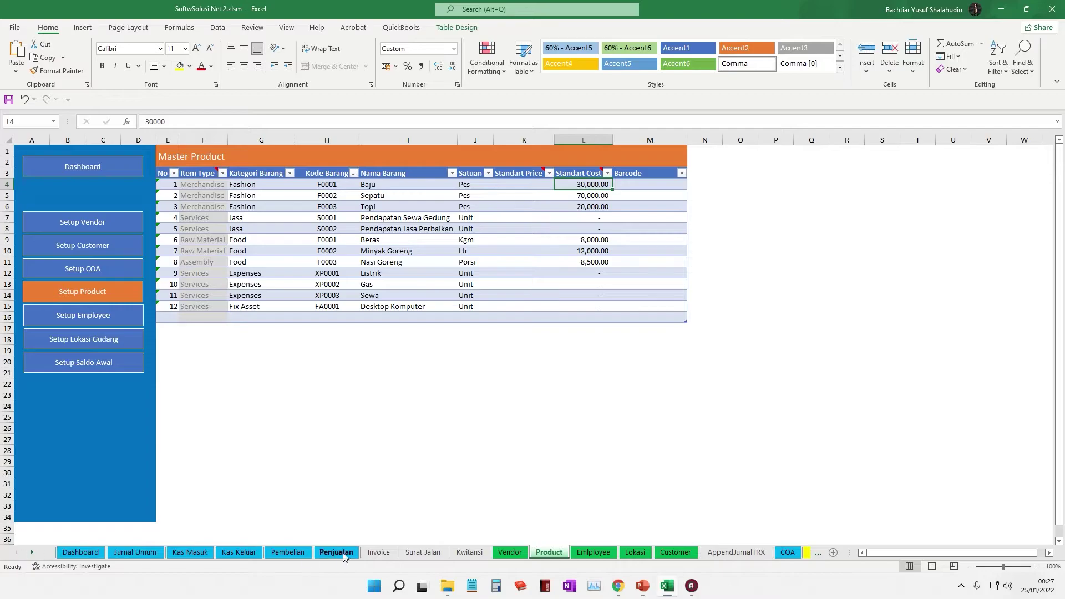
click(294, 553)
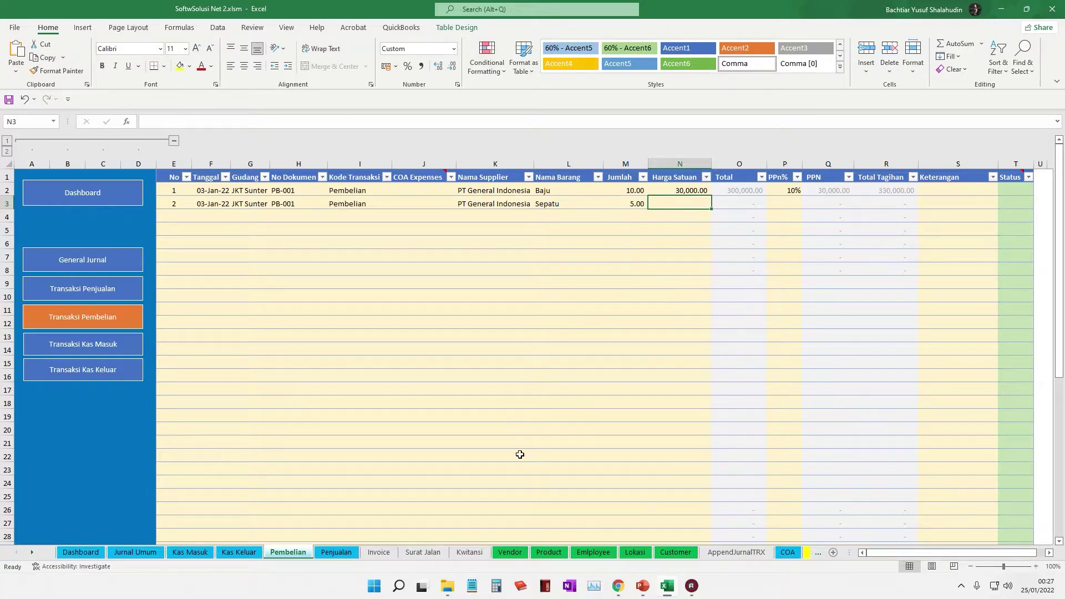
click(548, 552)
click(599, 185)
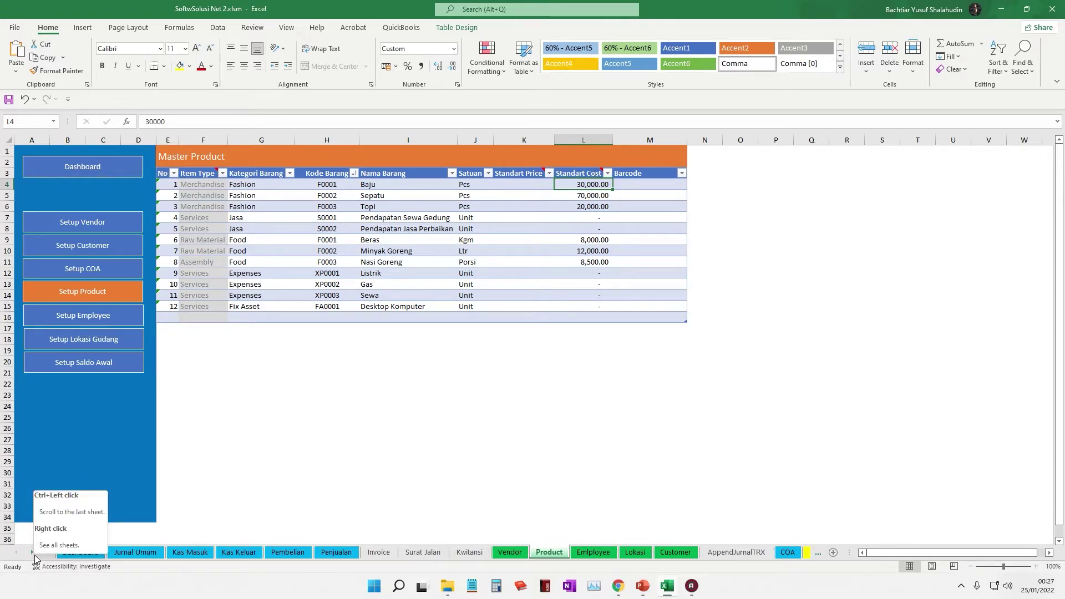
Examine the COGS recalculation on the JurnalCOGS sheet and the stock card on the KartuStok (all) sheet
click(33, 553)
click(34, 553)
click(33, 554)
click(33, 556)
click(33, 556)
click(33, 556)
click(33, 556)
click(34, 556)
click(33, 556)
click(33, 556)
click(33, 556)
click(34, 556)
click(33, 556)
click(33, 556)
click(33, 556)
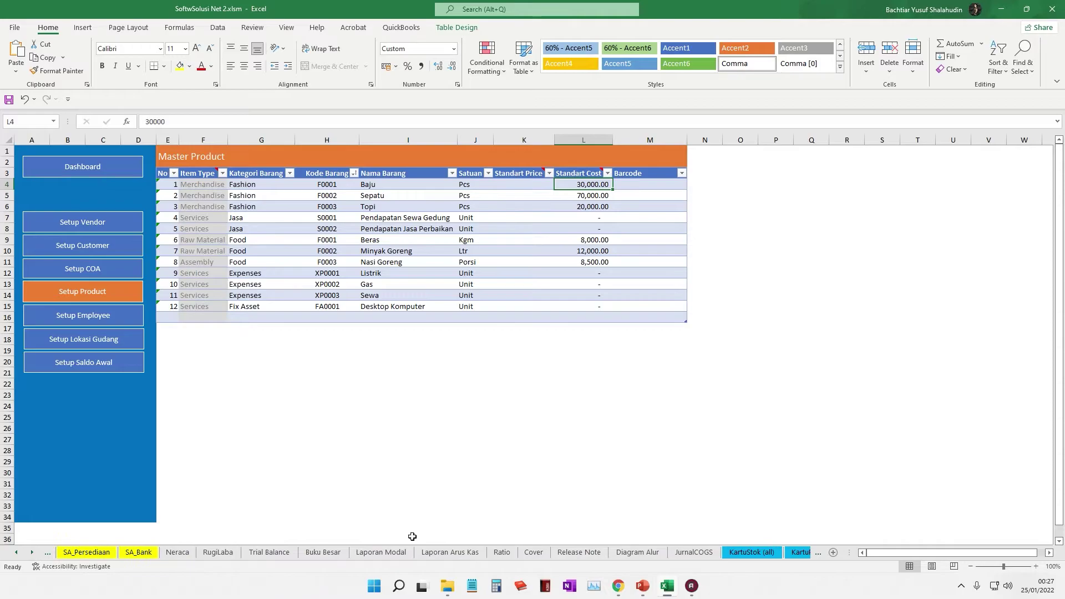
click(694, 553)
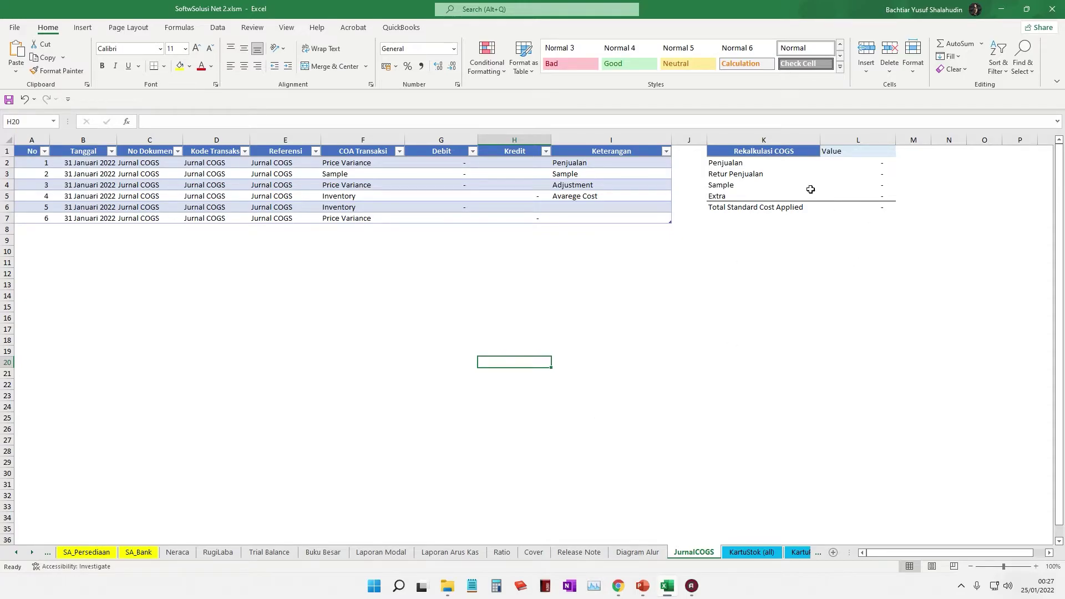
click(755, 554)
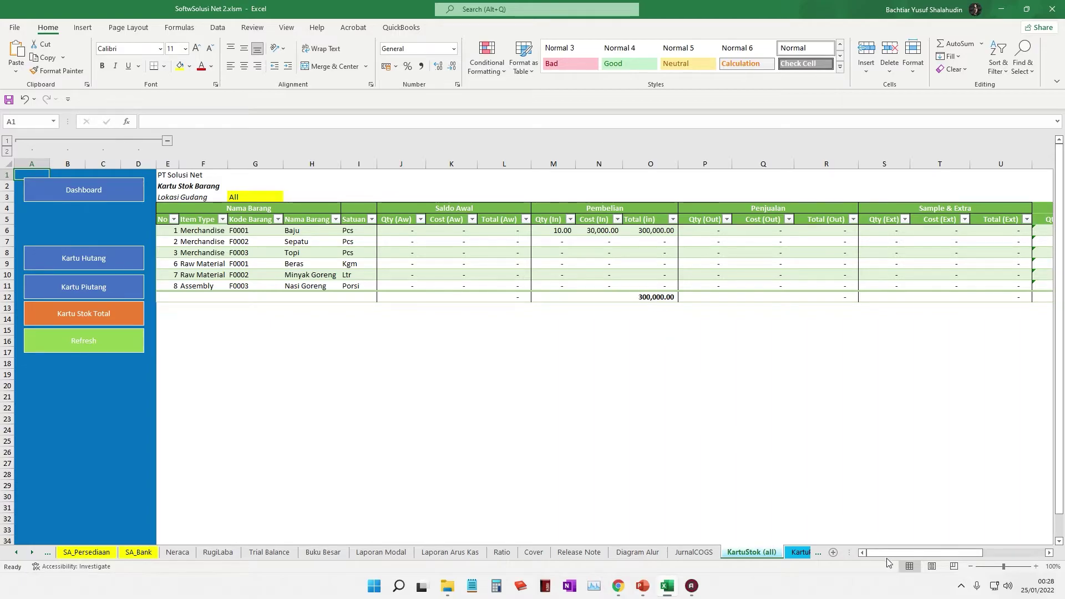
On the Pembelian sheet, set the Sepatu row's Harga Satuan to 70,000, matching its standard cost, and its PPn% to 10%
click(16, 552)
click(16, 552)
click(16, 552)
click(16, 552)
click(17, 553)
click(17, 553)
click(17, 552)
click(17, 552)
click(78, 553)
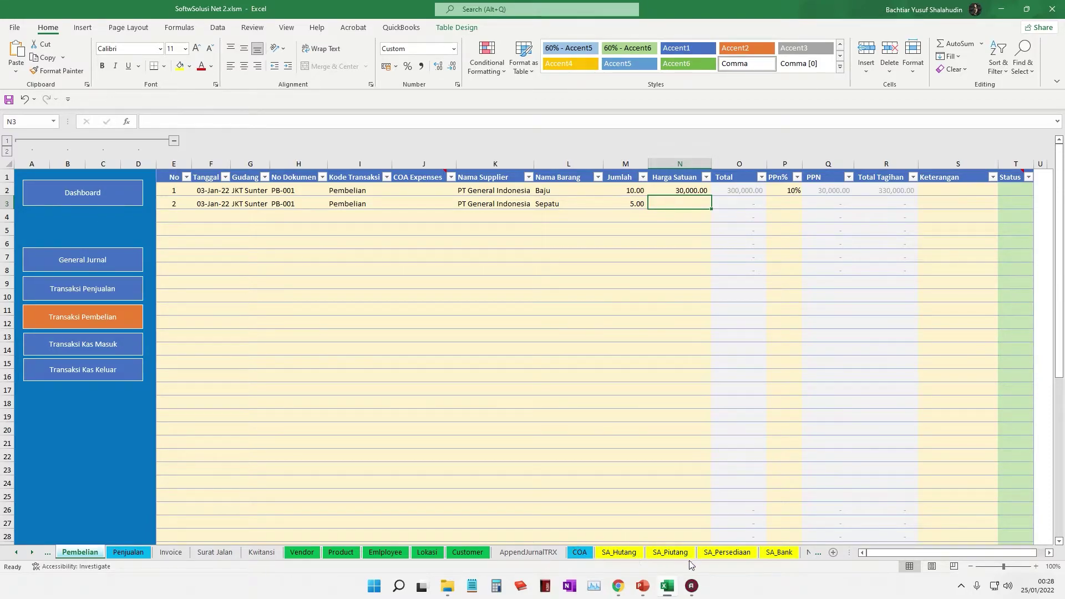
click(335, 553)
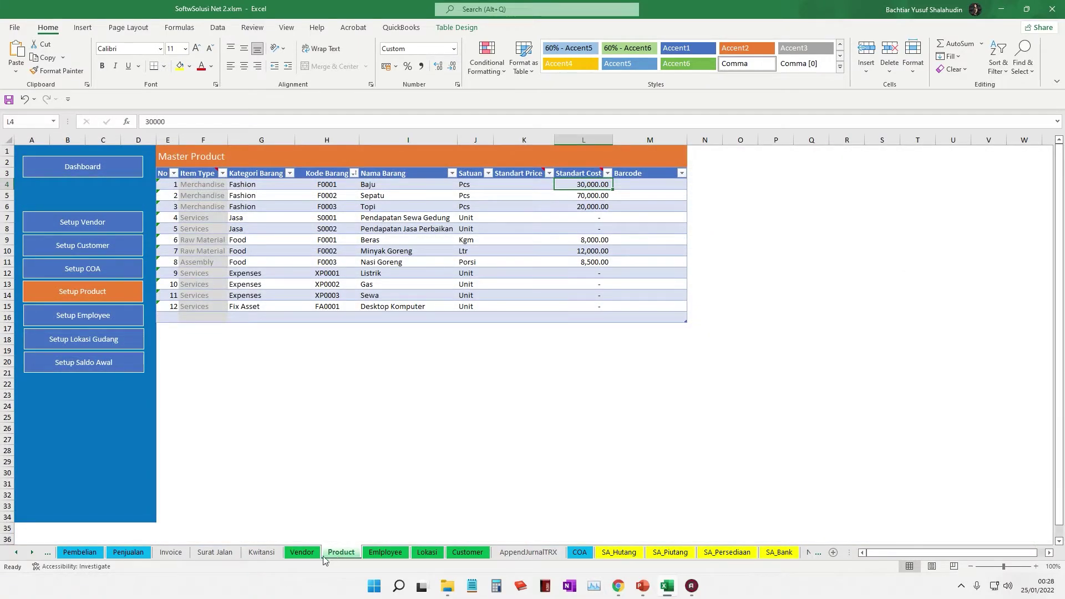
click(91, 553)
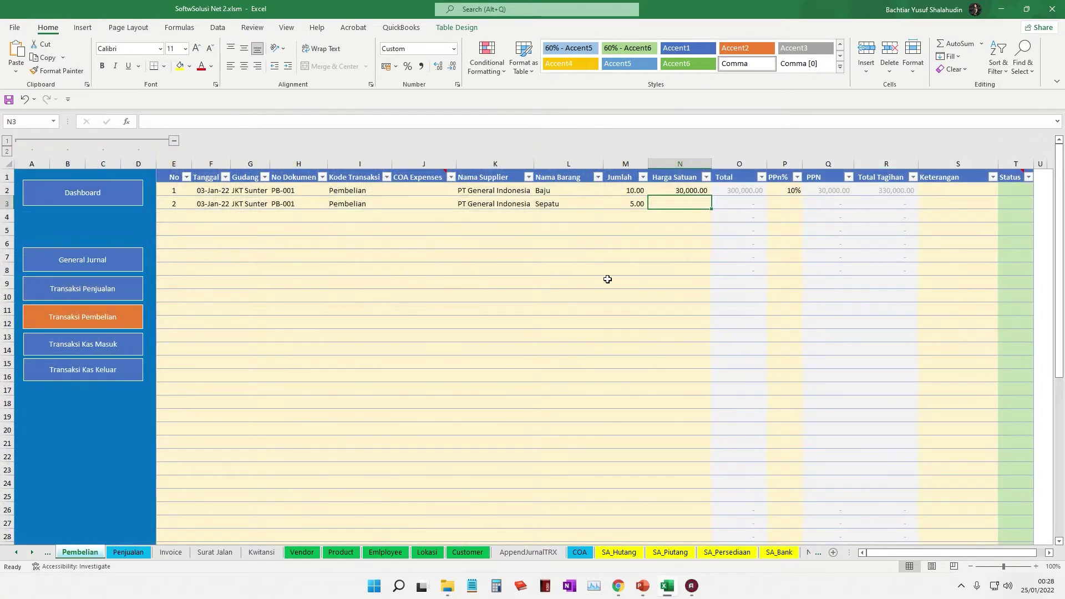
text(700)
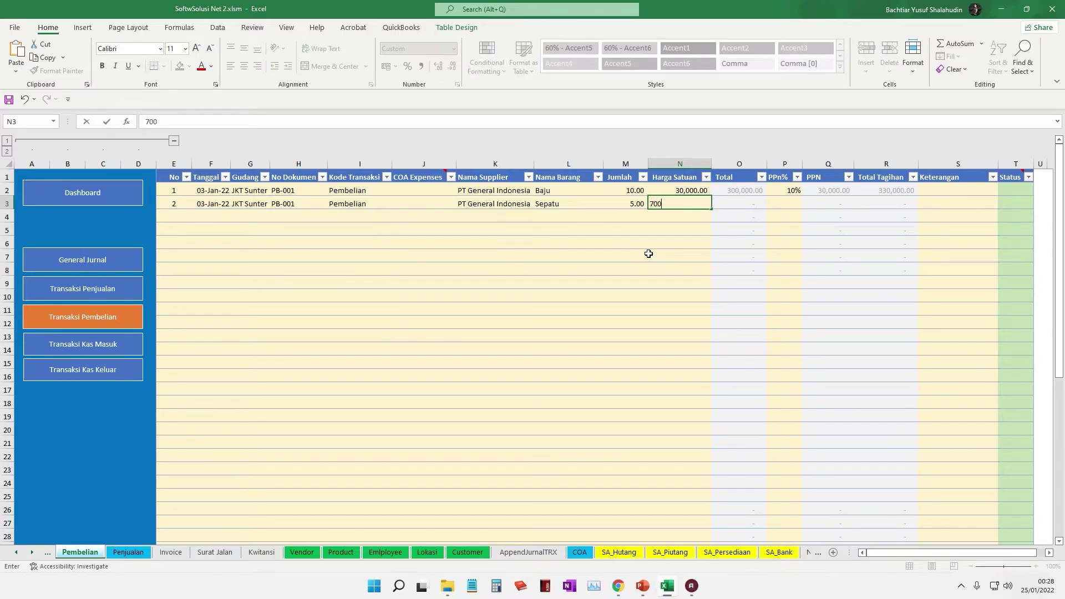
key(Tab)
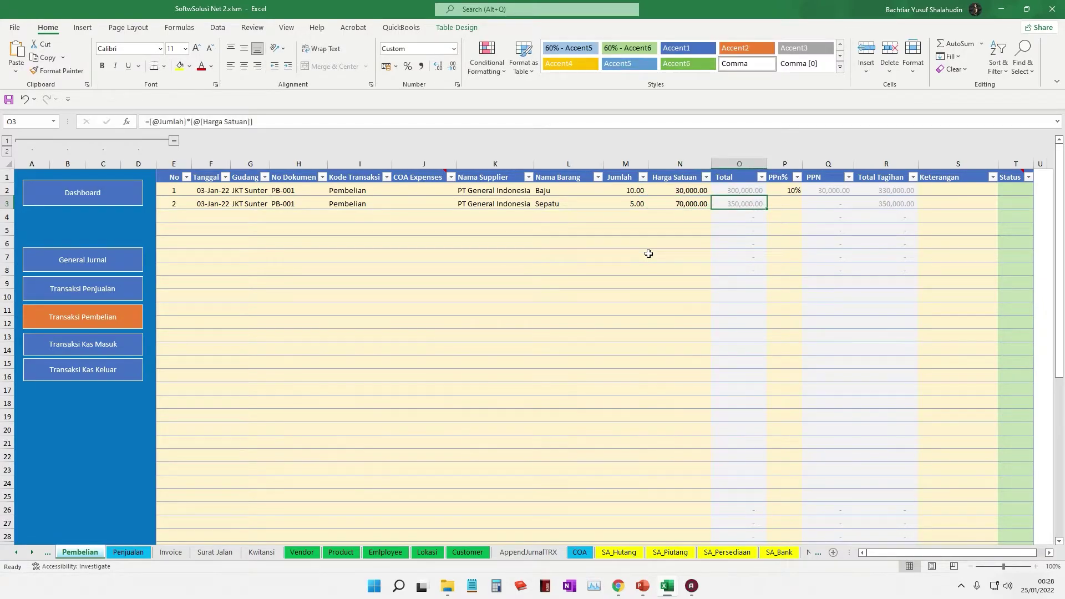
key(Tab)
text(10)
key(Tab)
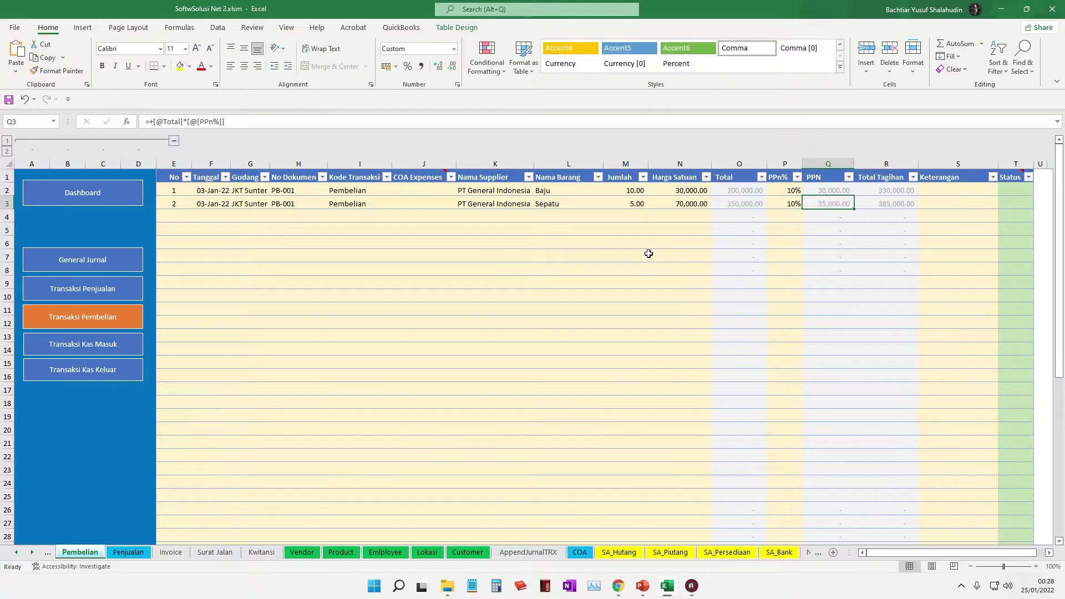
key(Tab)
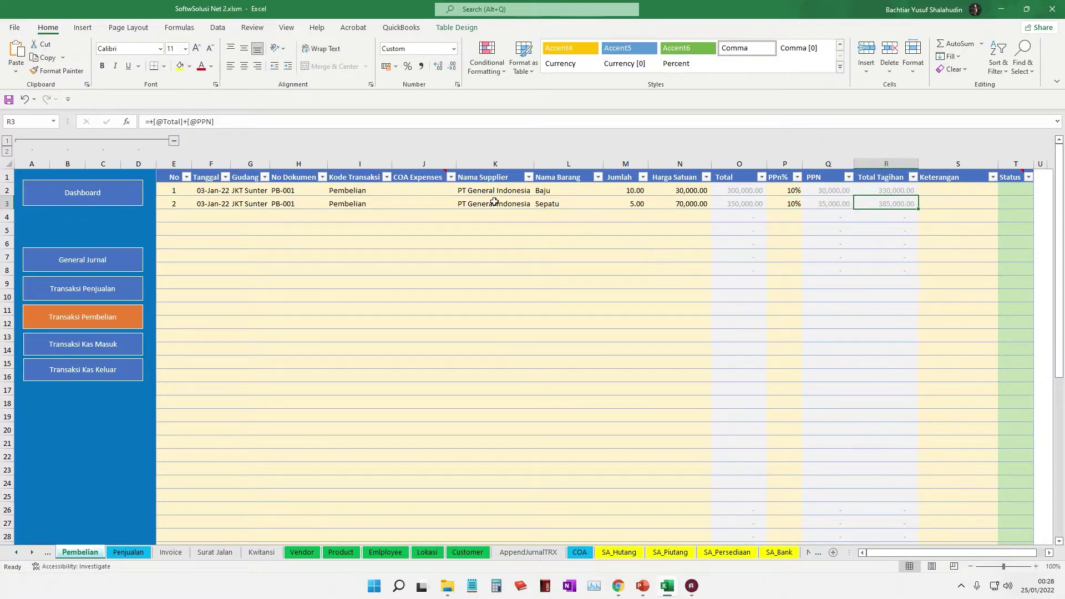
Start a third purchase row with No 3 and copy the Tanggal 03-Jan-22 down from the second row
click(189, 217)
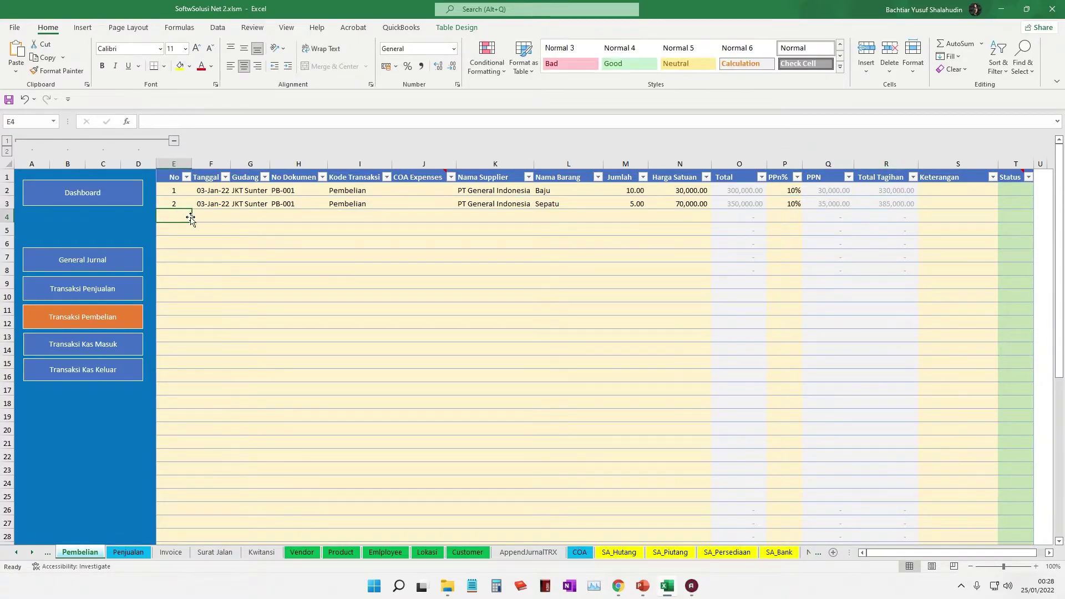
text(3)
click(220, 217)
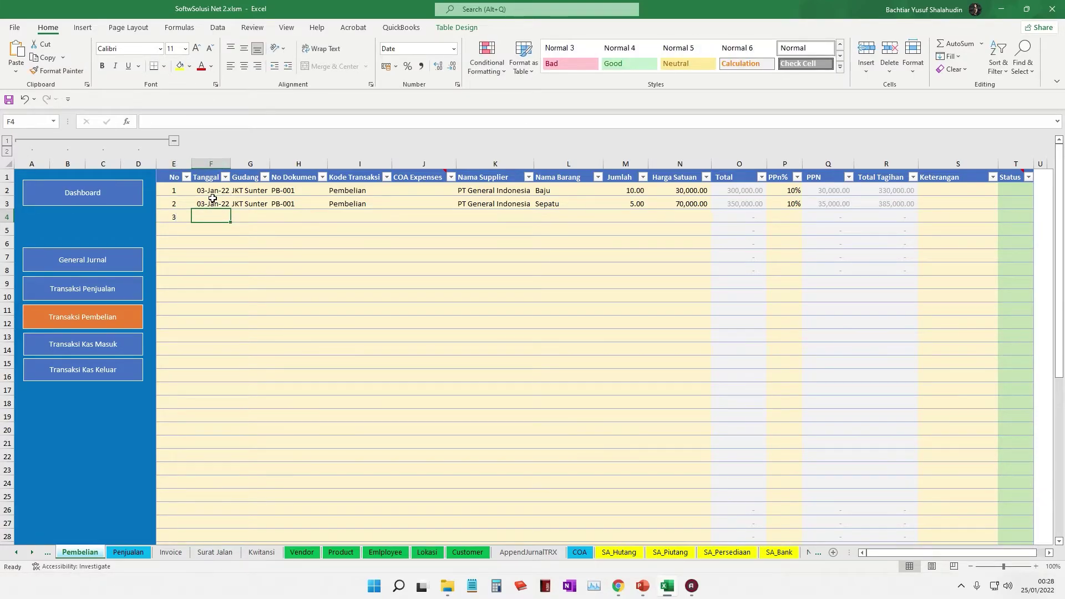
double_click(213, 202)
double_click(213, 203)
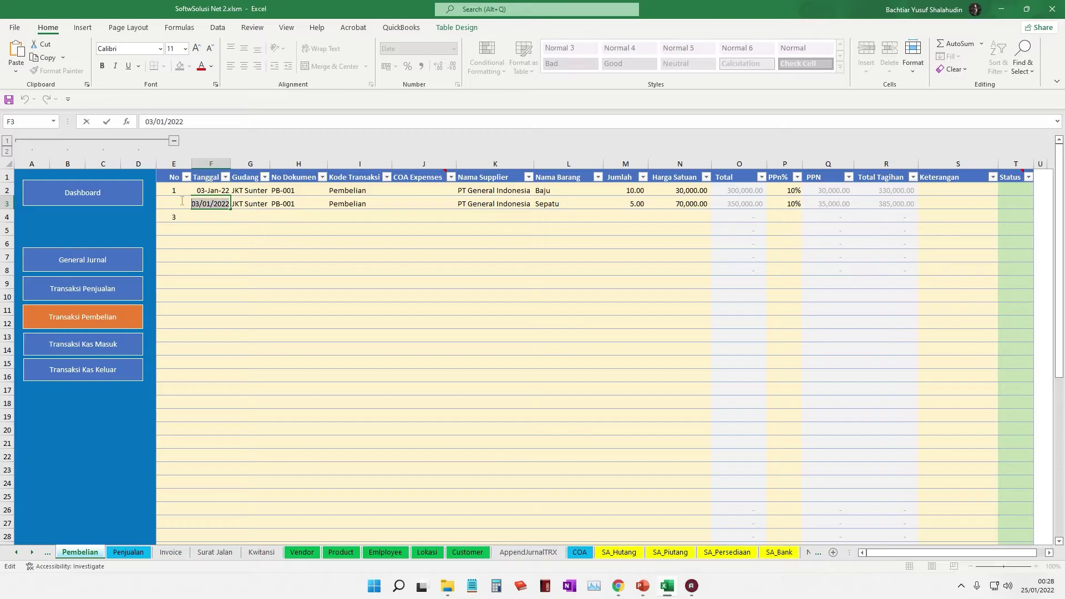
click(257, 283)
click(215, 208)
click(213, 215)
key(ctrl+d)
Set the Gudang of the third purchase row to JKT Sunter
click(259, 206)
click(258, 220)
click(274, 217)
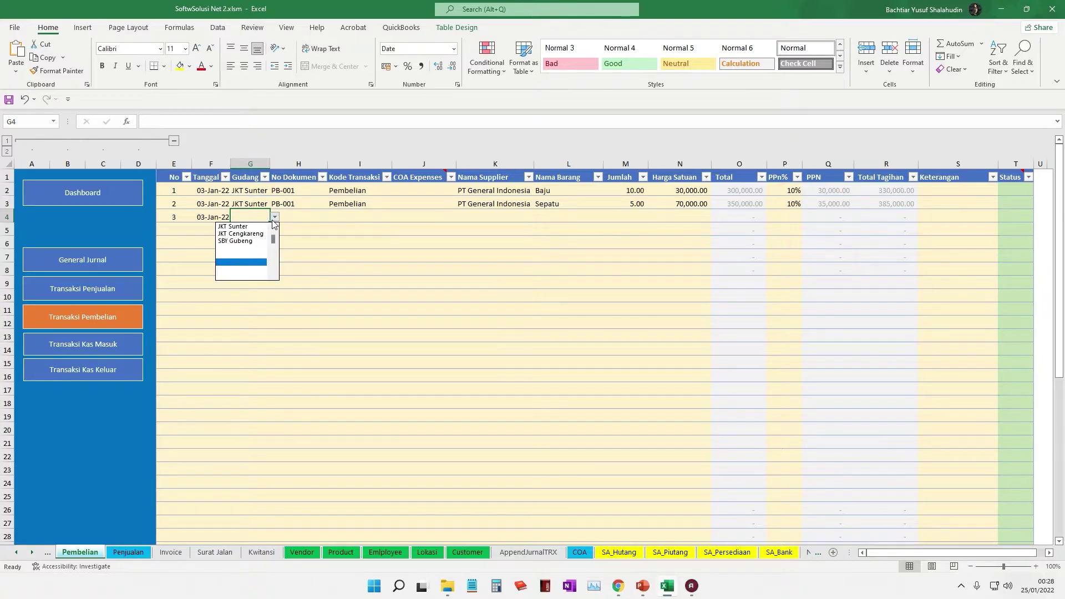
click(257, 228)
Copy the document number PB-001 from the second purchase row into the third row's No Dokumen
double_click(288, 203)
drag(298, 203, 264, 201)
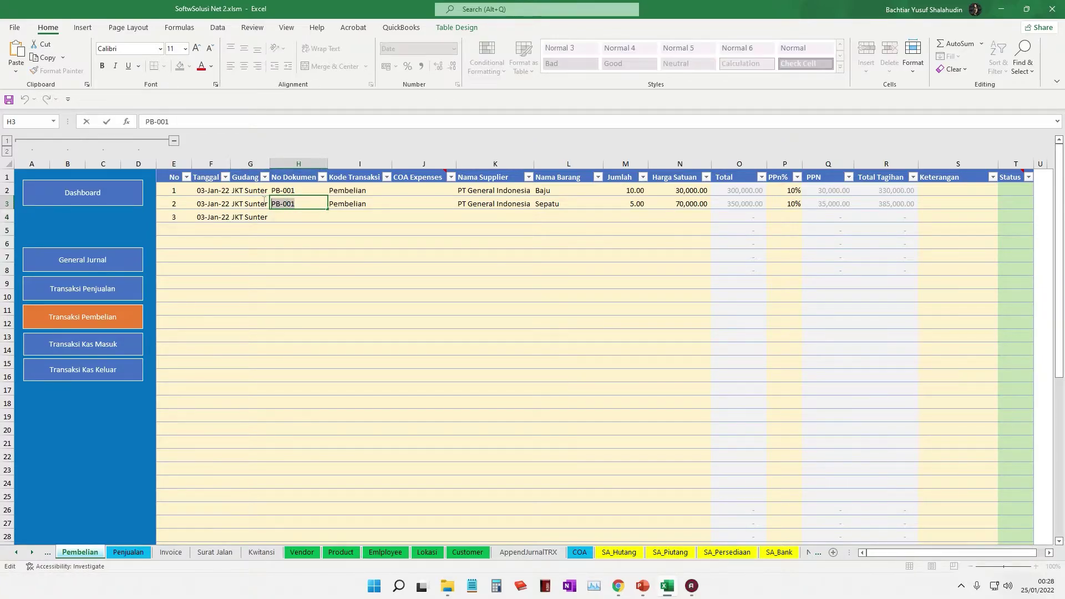
key(ctrl+c)
key(Return)
key(ctrl+v)
Set the third row's Kode Transaksi to Pembelian and its Nama Supplier to PT General Indonesia
click(364, 217)
click(396, 217)
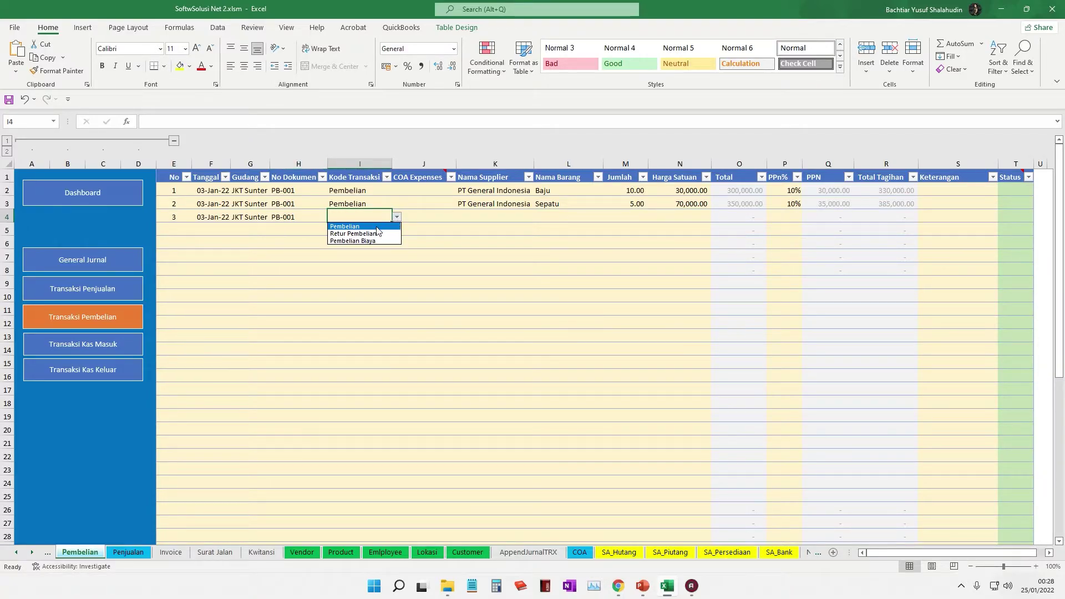
click(377, 228)
click(488, 217)
click(538, 217)
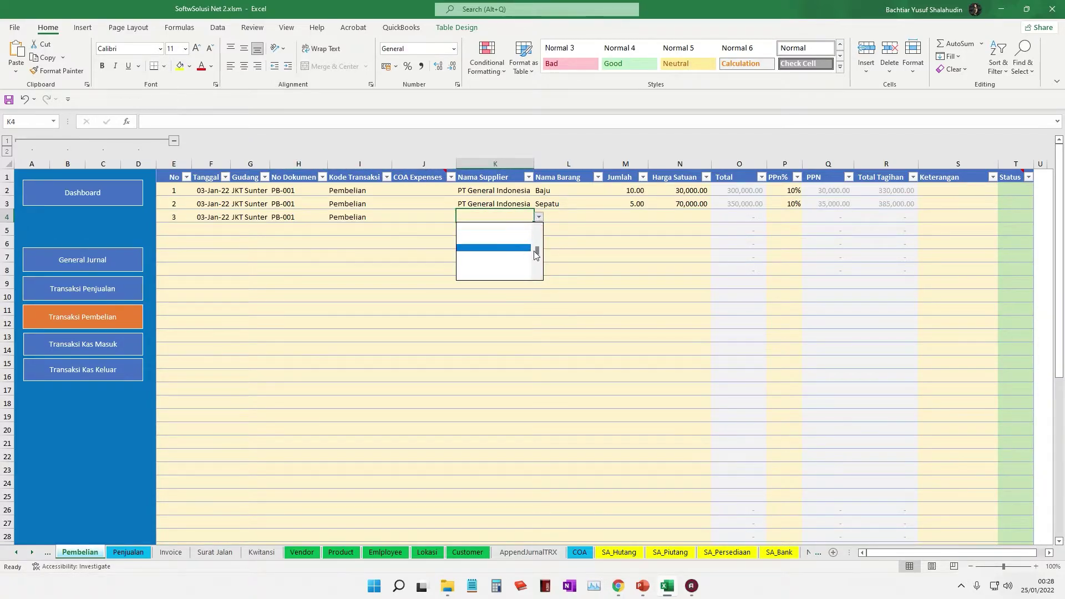
drag(536, 254, 538, 244)
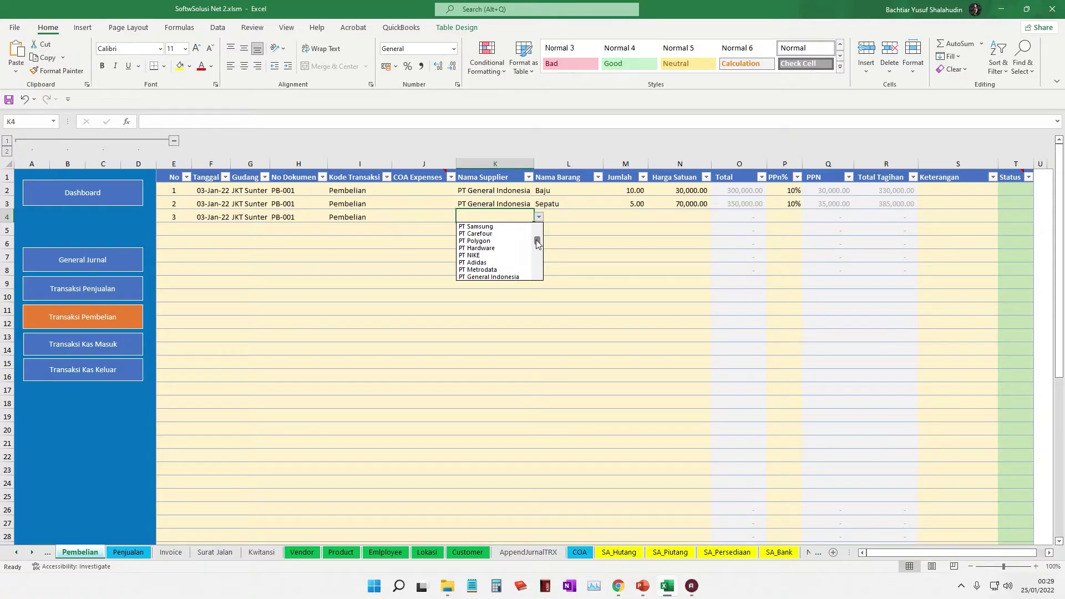
click(489, 277)
Set the third row's Nama Barang to Topi and, following the case study slide, its Jumlah to 5
click(599, 217)
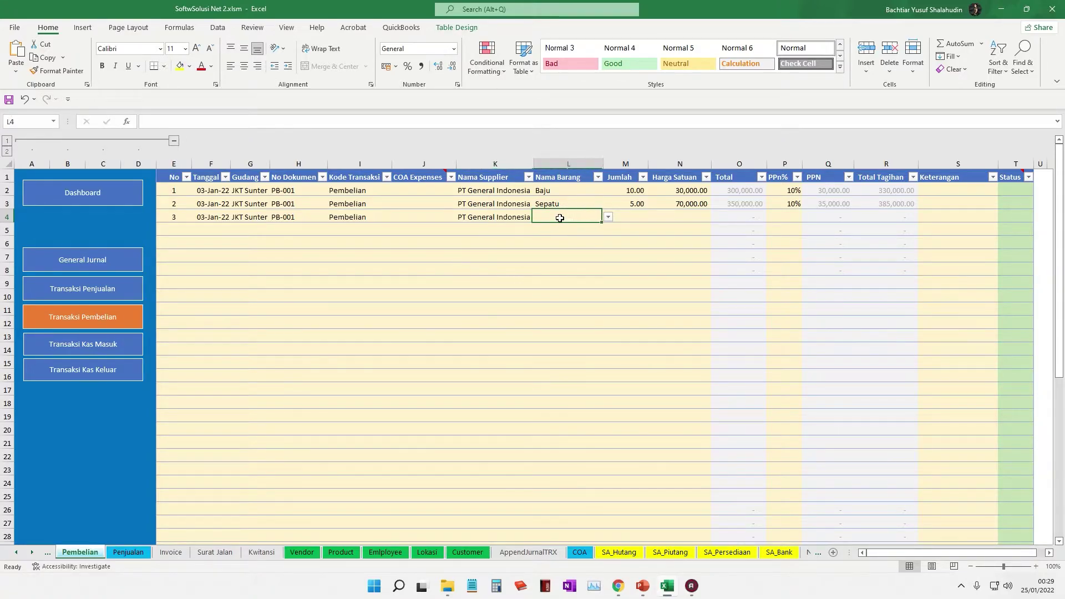
click(608, 217)
drag(606, 269, 605, 239)
click(583, 243)
key(alt+Tab)
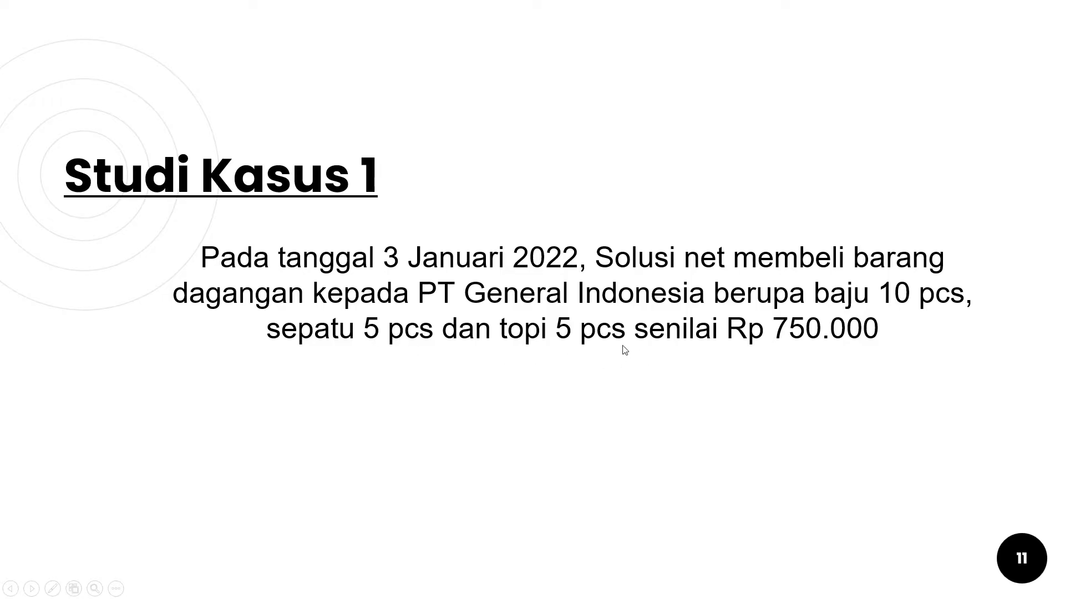
key(alt+Tab)
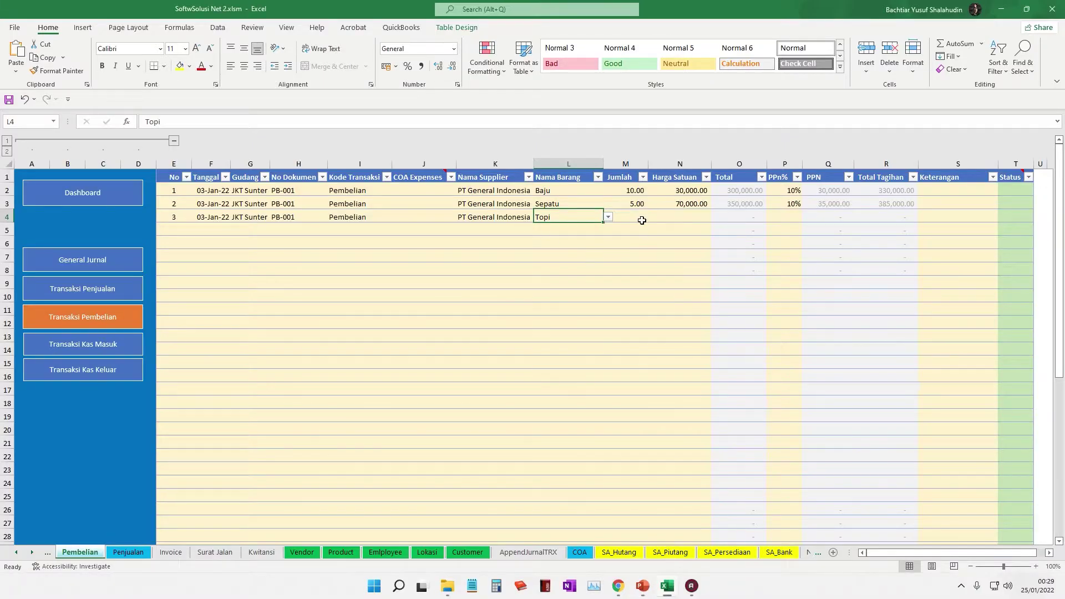
click(647, 216)
text(5)
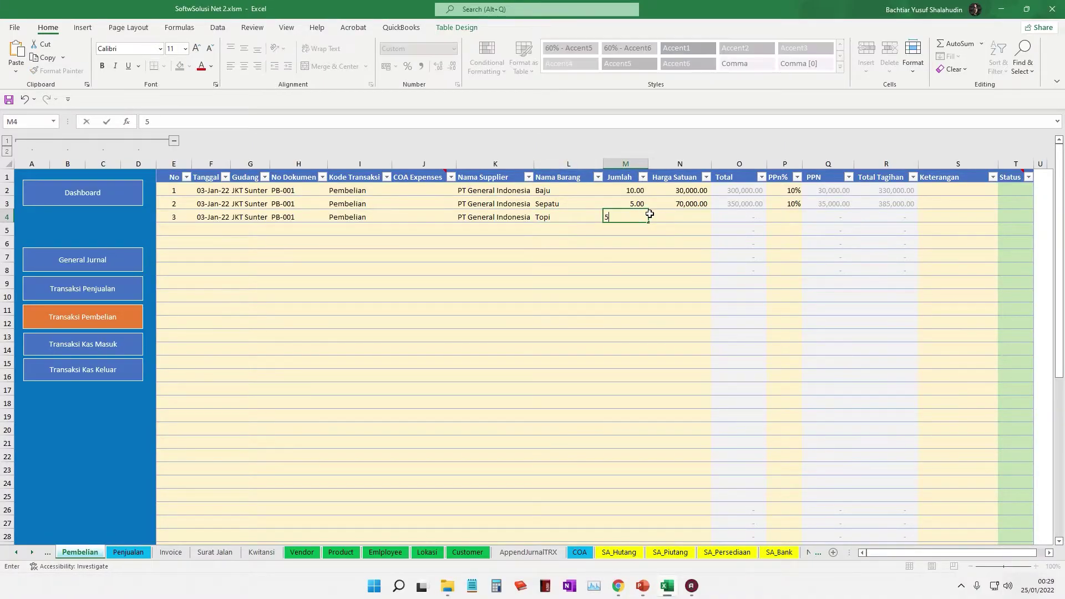
key(Tab)
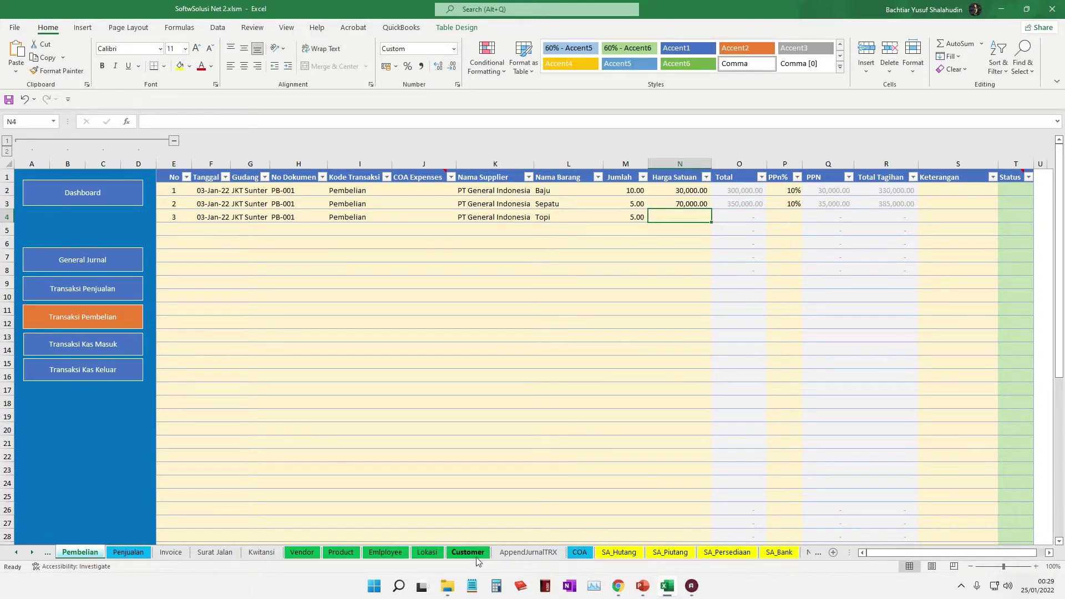
Look up Topi's Standart Cost in the Master Product sheet and enter 20,000 as the third purchase row's Harga Satuan
click(356, 553)
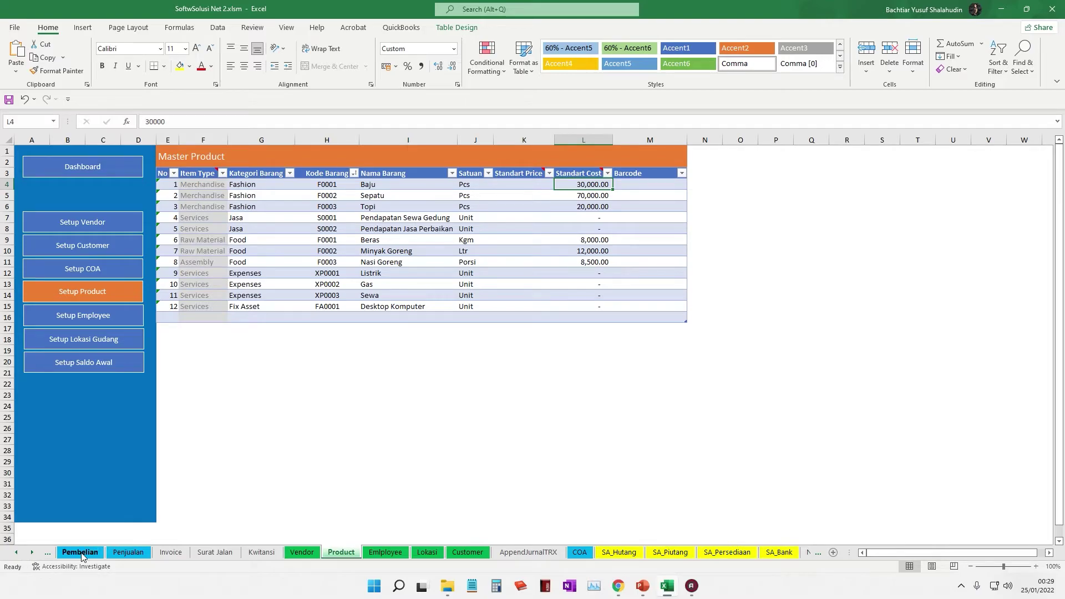
click(378, 206)
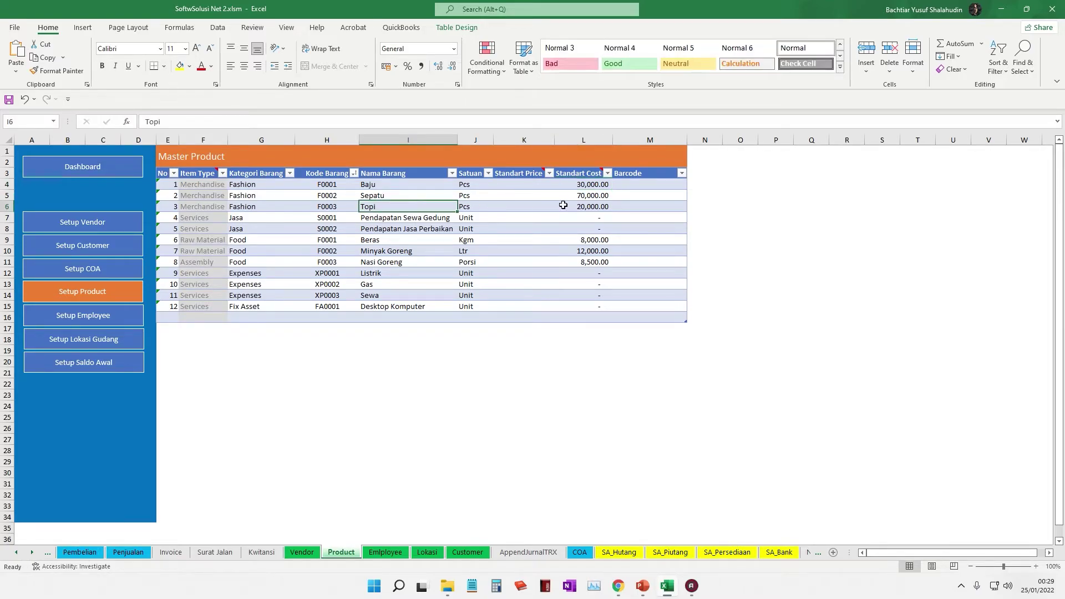
click(613, 207)
click(73, 553)
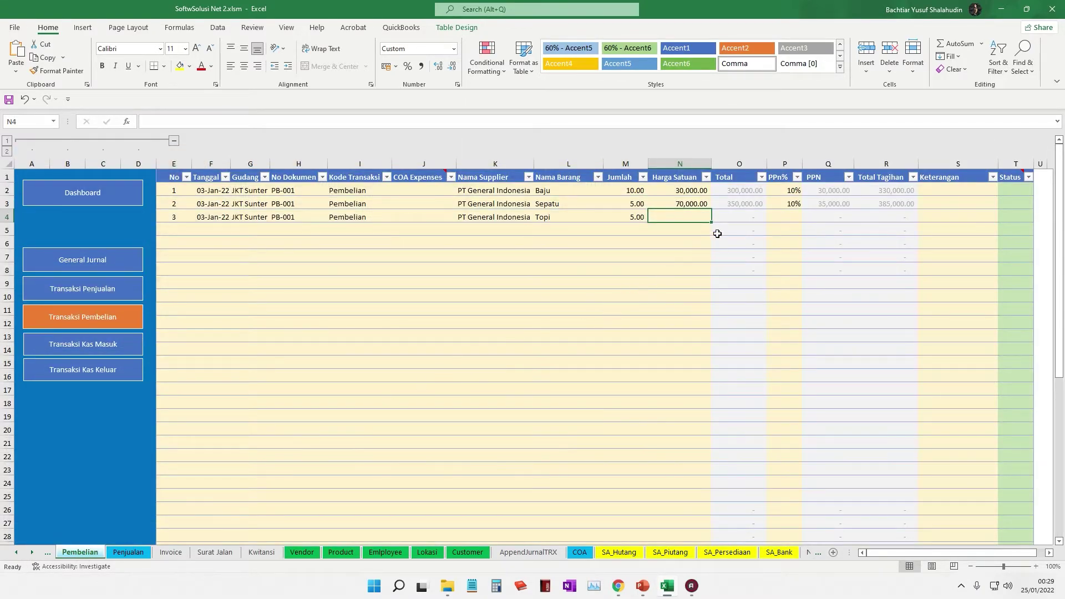
text(20,000)
key(Tab)
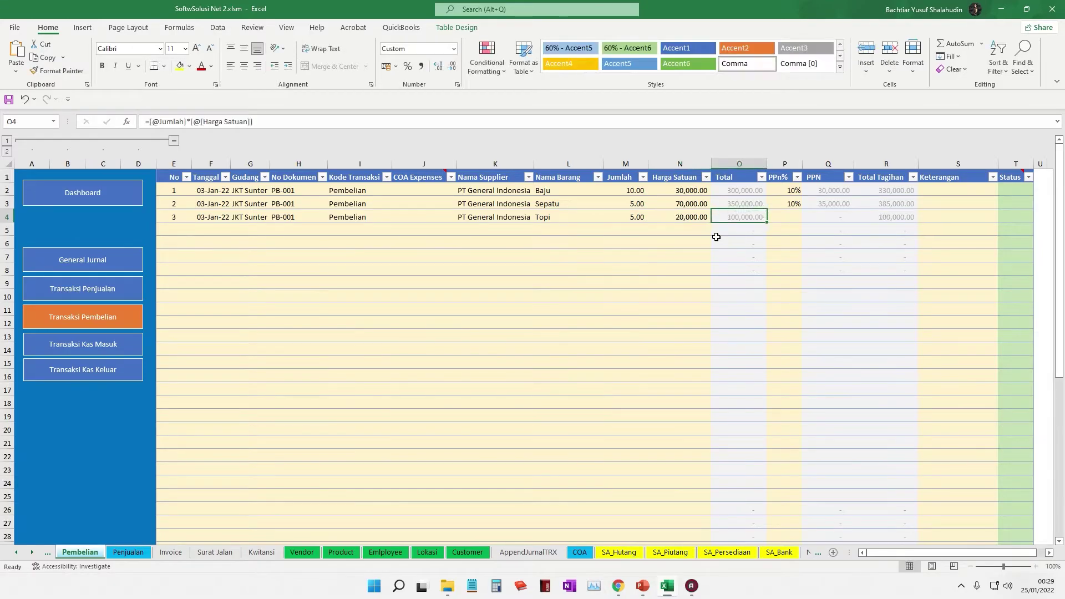
Set the PPn% of the third purchase row, Topi, to 10%
click(771, 222)
text(10)
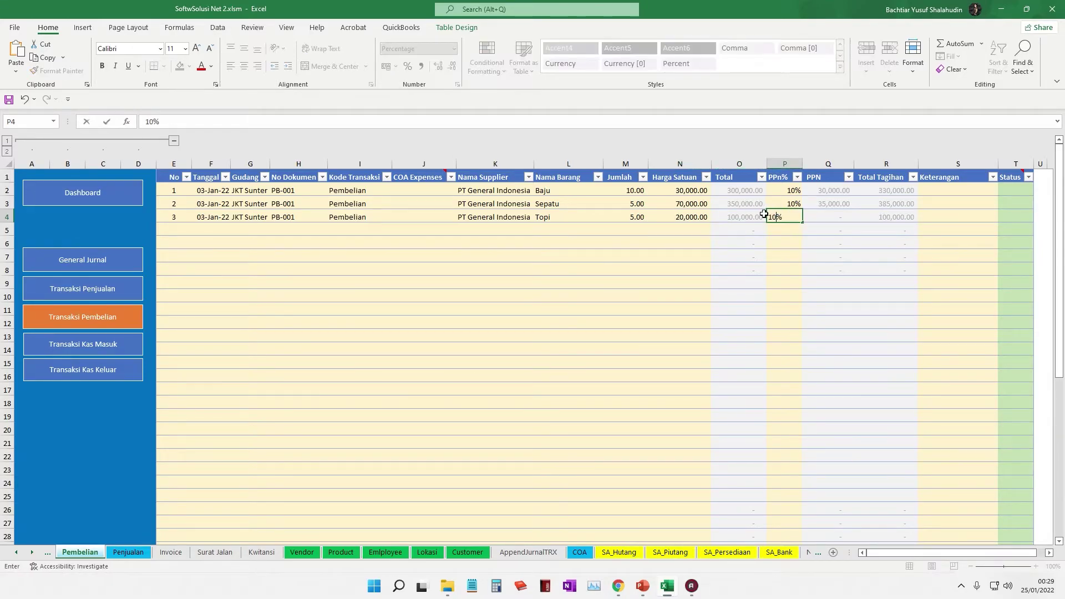
key(Tab)
key(Tab)
key(Tab)
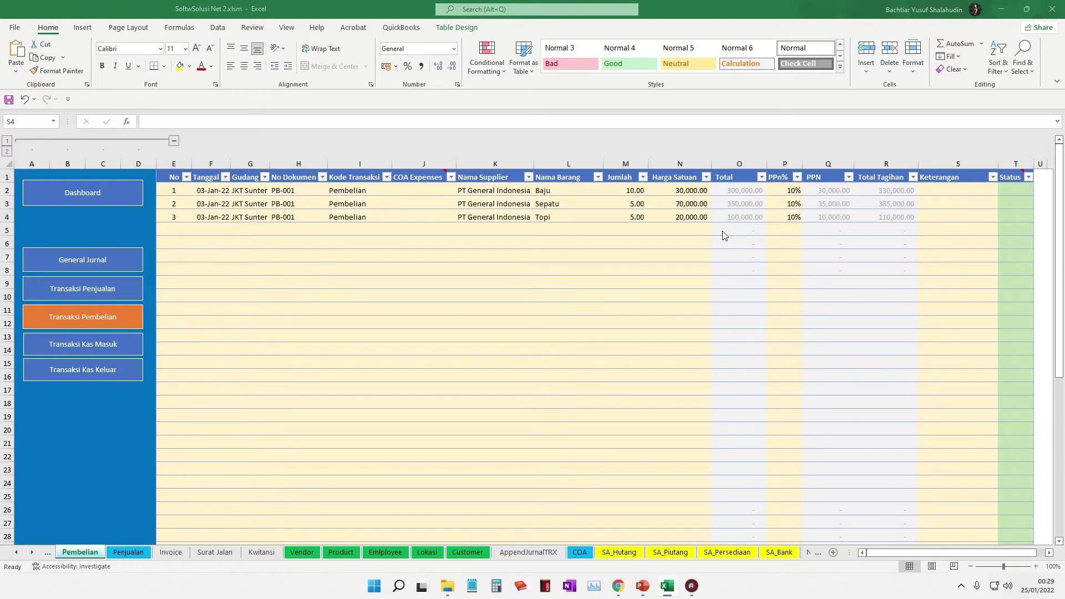
Check the purchase value on the Studi Kasus 1 slide and return to the Excel workbook
key(super+Tab)
click(557, 238)
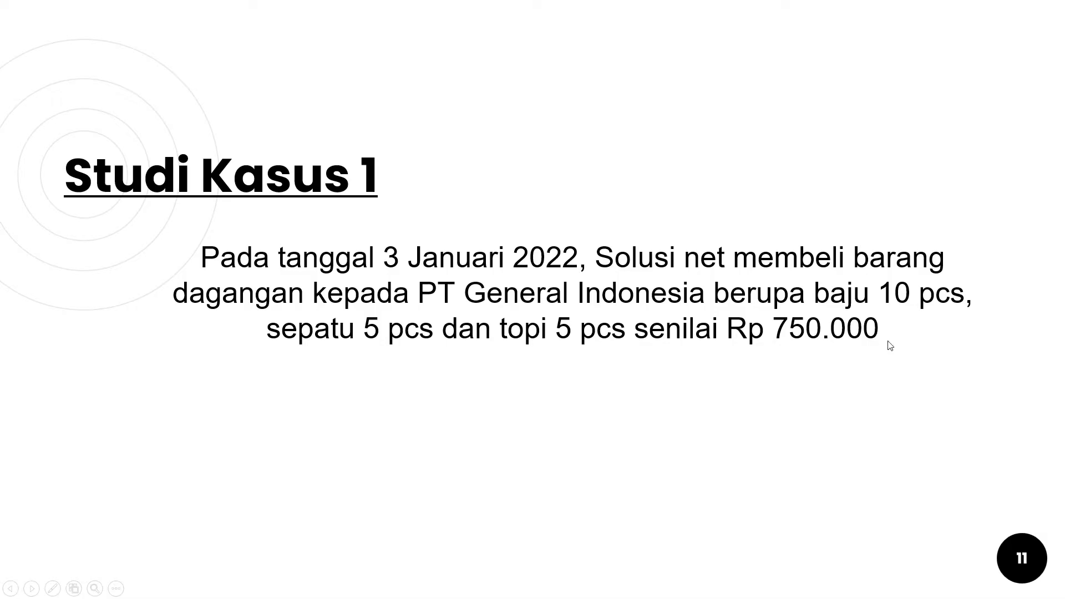
key(super+Tab)
click(555, 261)
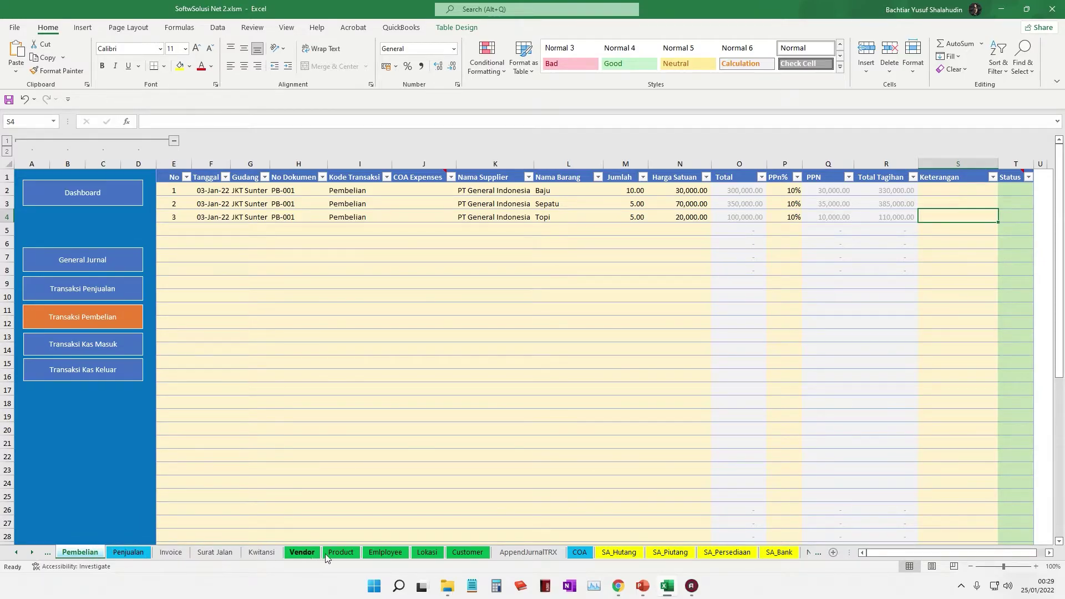
Review the PB-001 payment on the Kas Keluar sheet and return to the Pembelian sheet
click(16, 553)
click(16, 553)
click(127, 552)
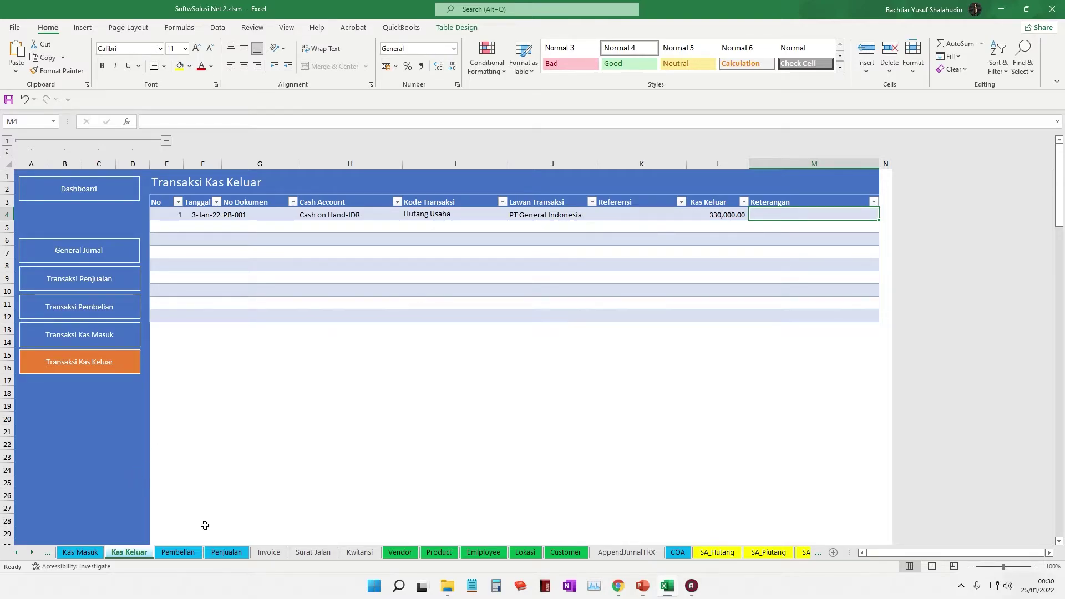
click(201, 554)
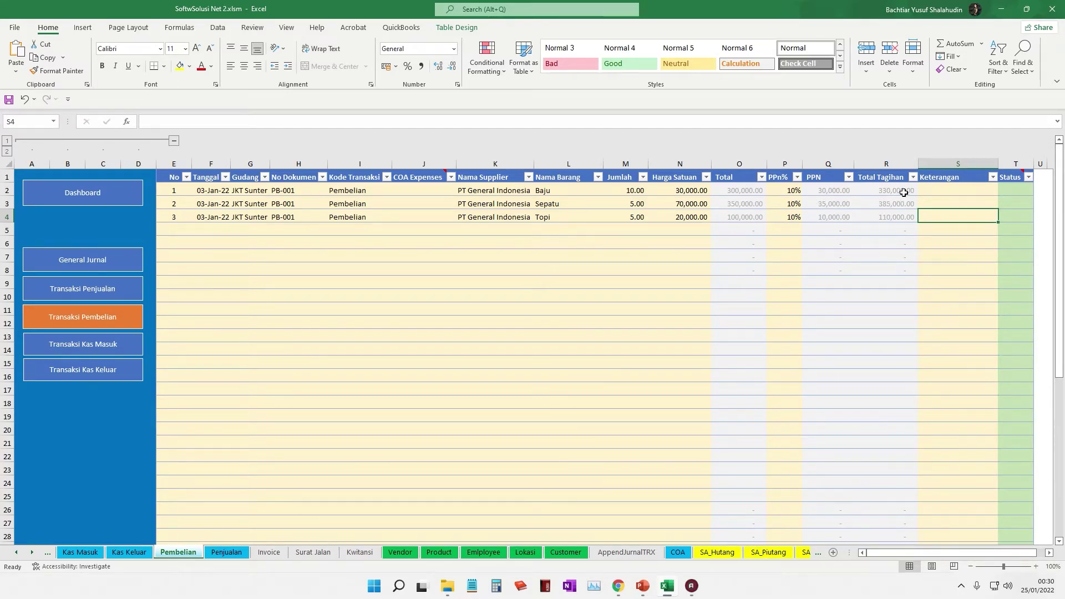
Calculate the sum of the three PB-001 Total Tagihan amounts in the cell beneath them, and clear that cell
click(893, 236)
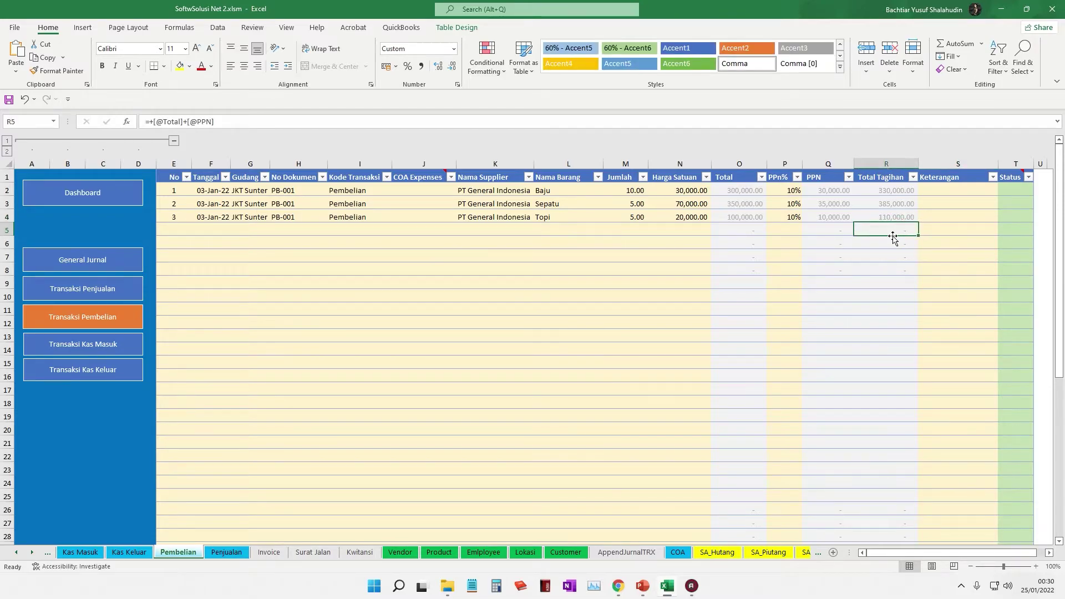
text(=sum)
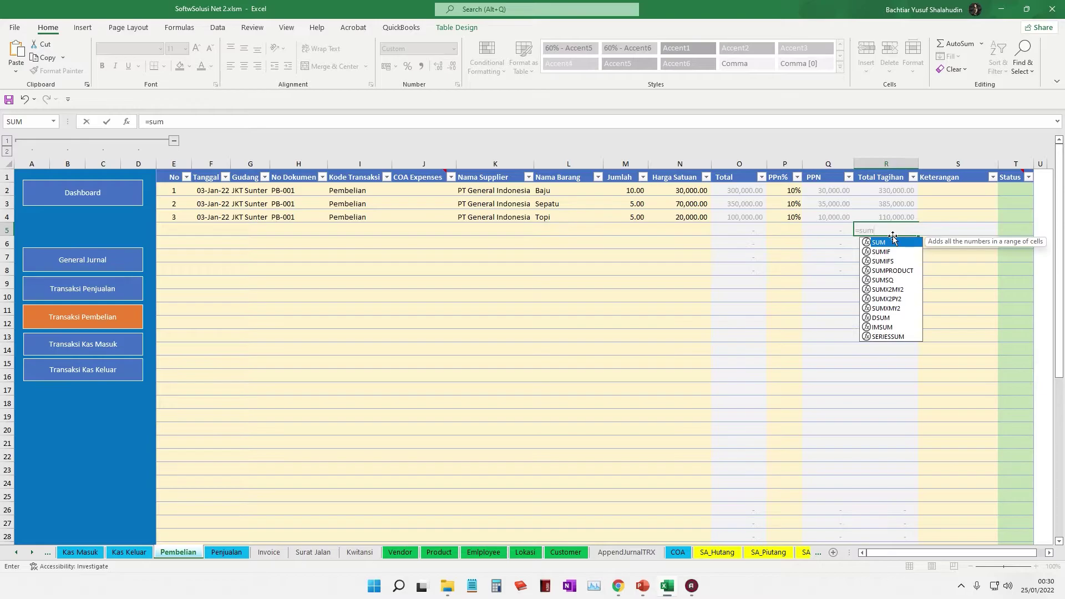
text(*)
key(BackSpace)
text(()
drag(910, 189, 894, 213)
key(Return)
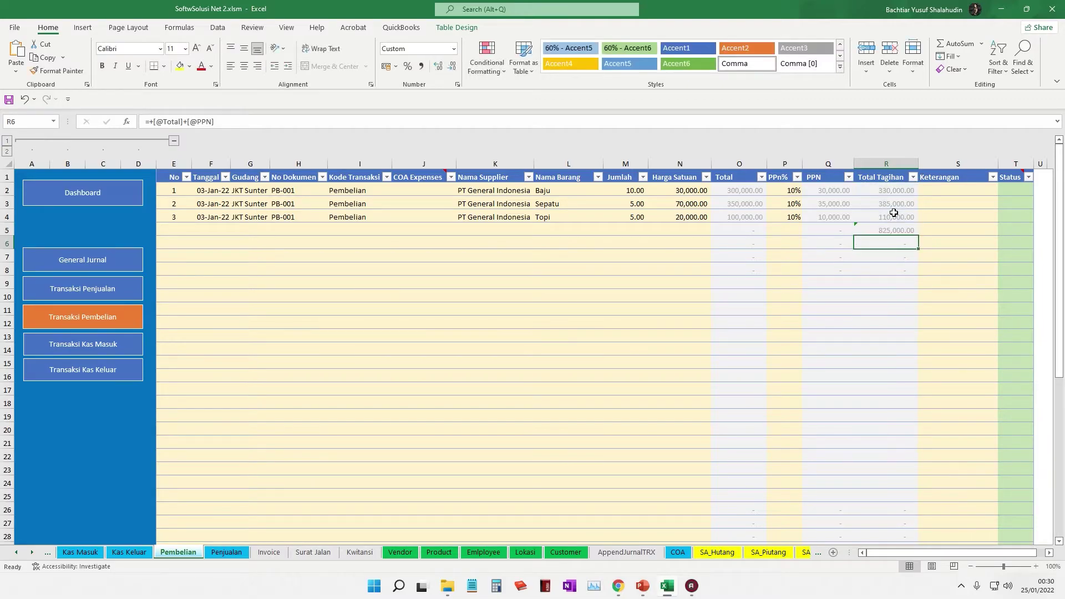
click(891, 227)
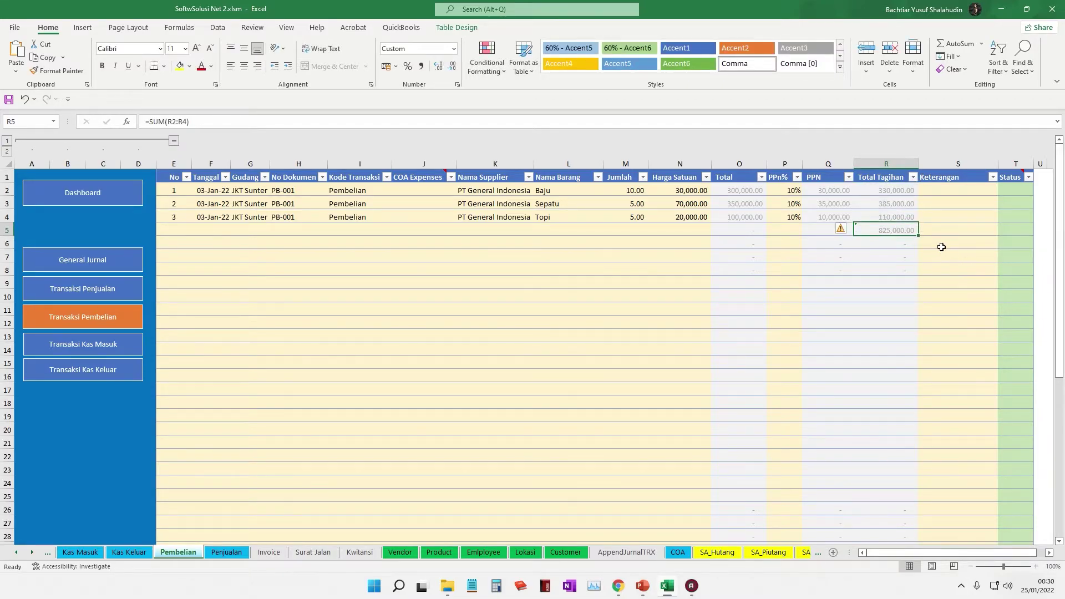
key(Delete)
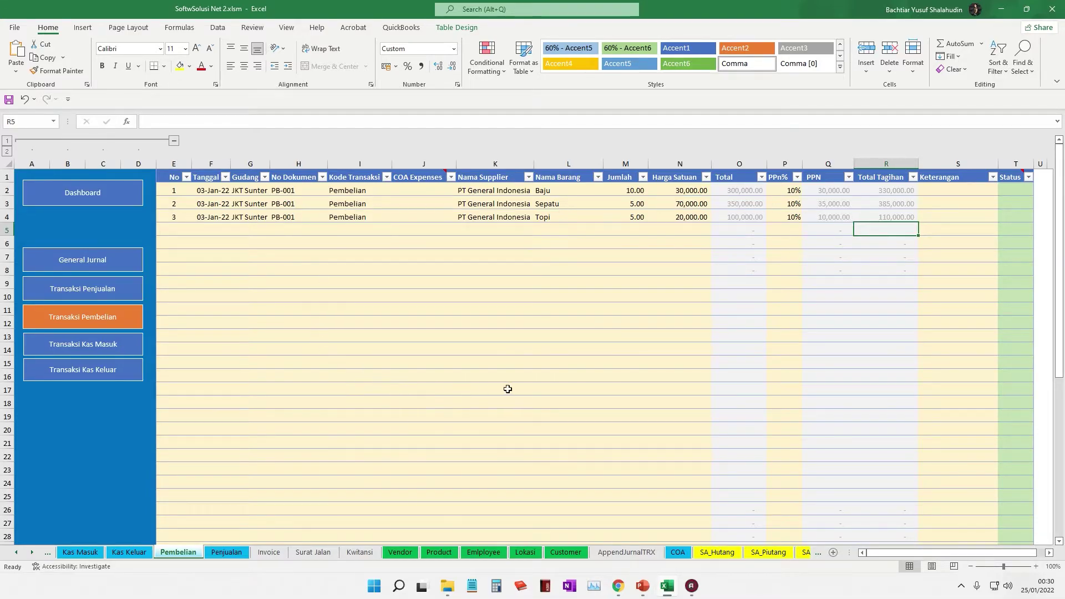
Set the Kas Keluar amount of the PB-001 payment to PT General Indonesia to 825,000
click(137, 558)
click(725, 216)
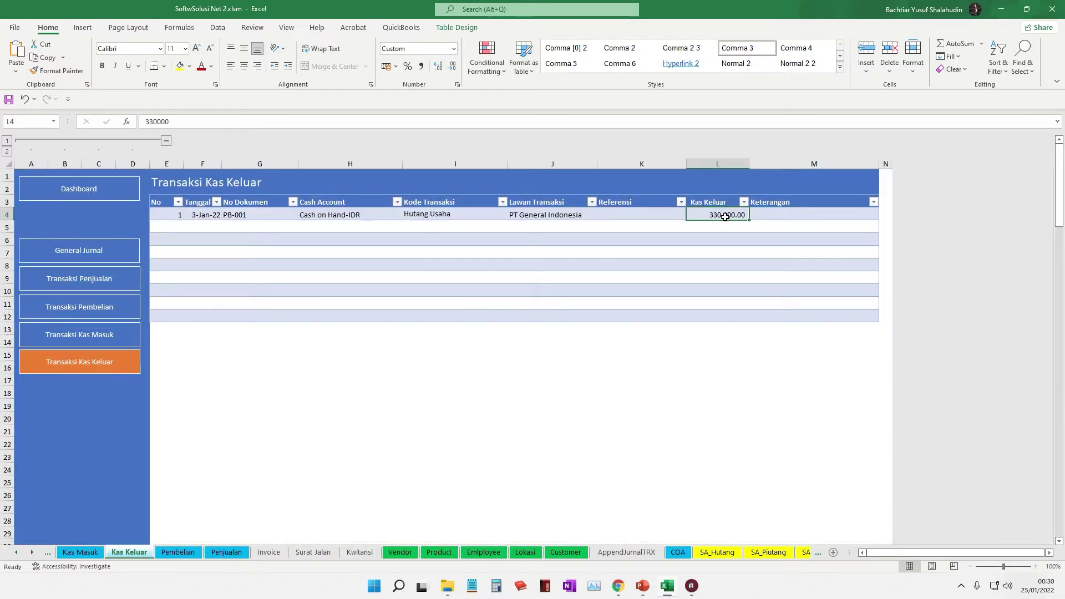
text(825000)
key(Return)
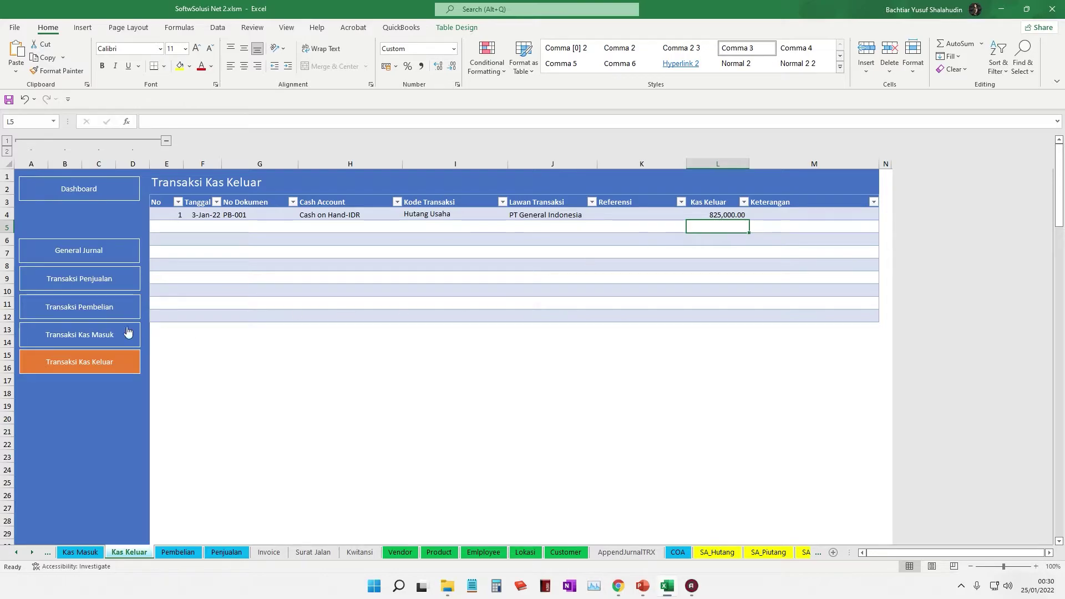
Refresh the workbook data from the Dashboard and open the Buku Besar ledger sheet
click(111, 199)
click(100, 383)
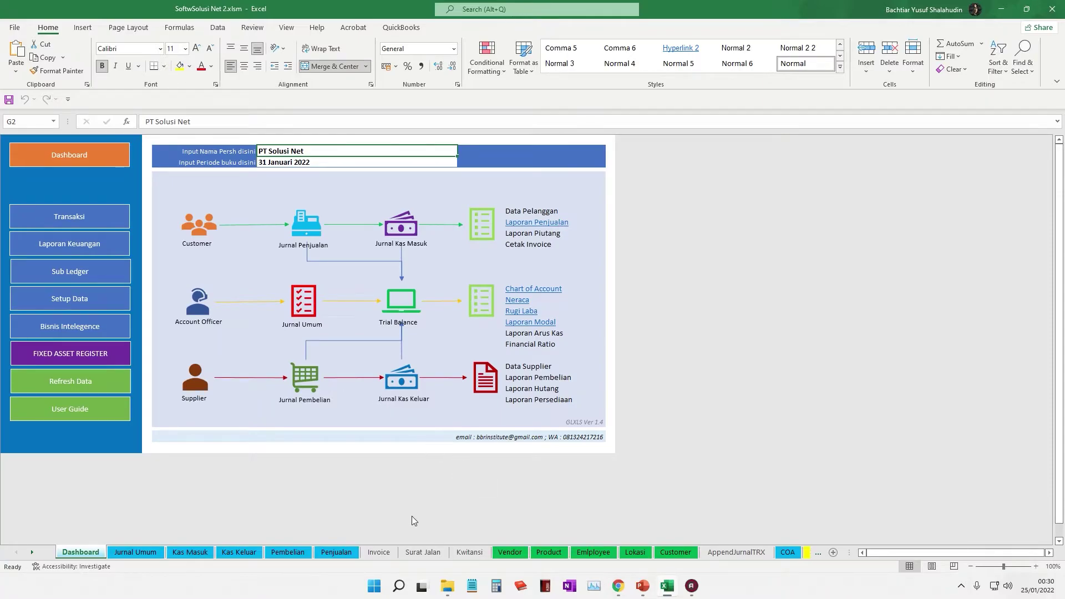
click(36, 554)
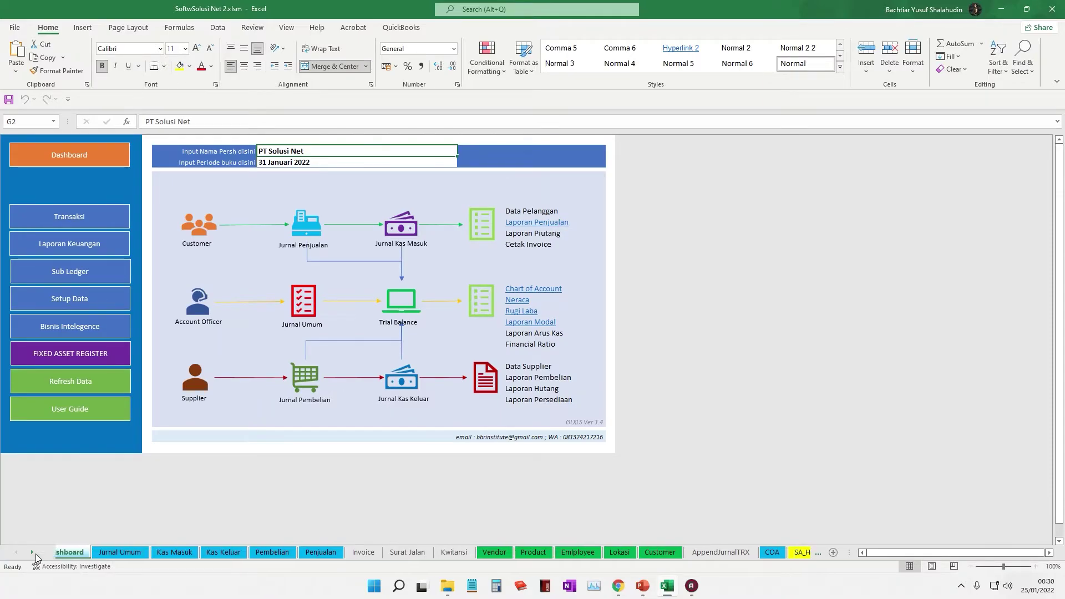
click(35, 554)
click(36, 554)
click(36, 554)
click(35, 553)
click(35, 553)
click(35, 554)
click(35, 554)
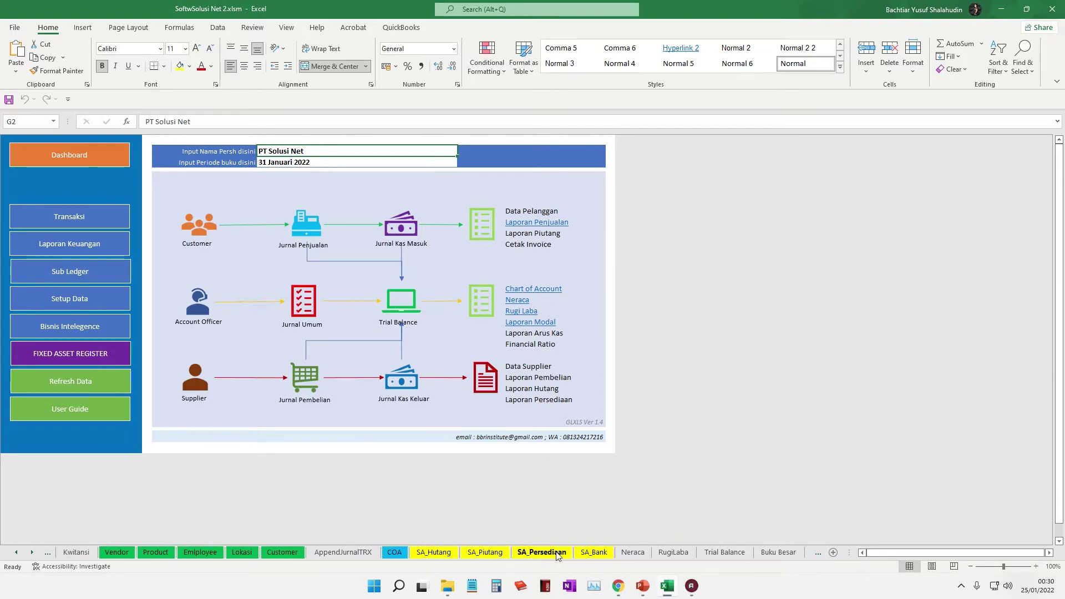
click(767, 554)
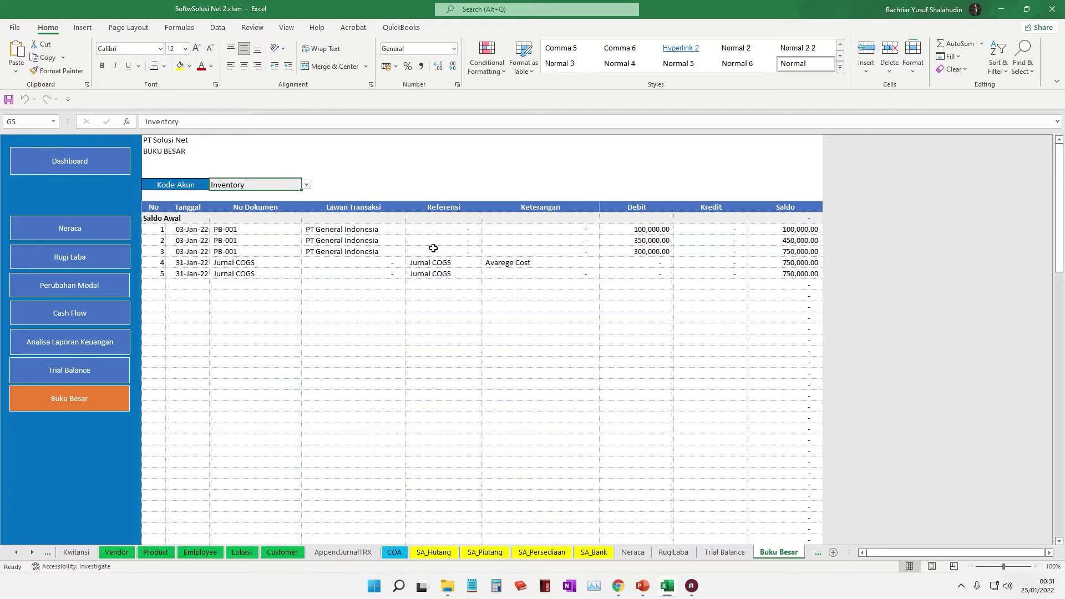
Show the Hutang Usaha account in the Buku Besar to check the purchase and payment postings
click(306, 186)
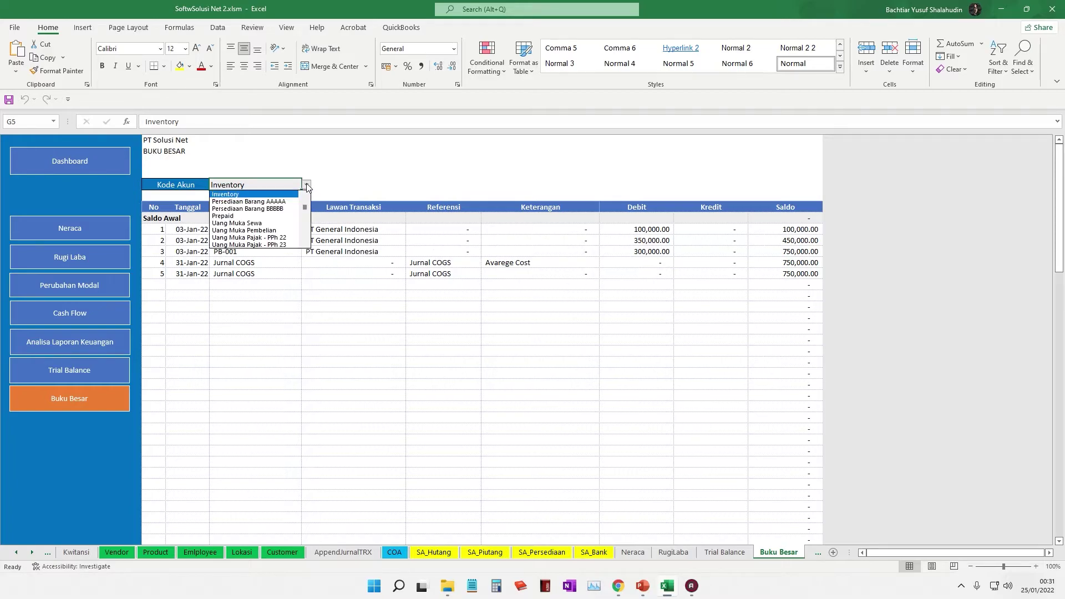
drag(306, 209, 306, 215)
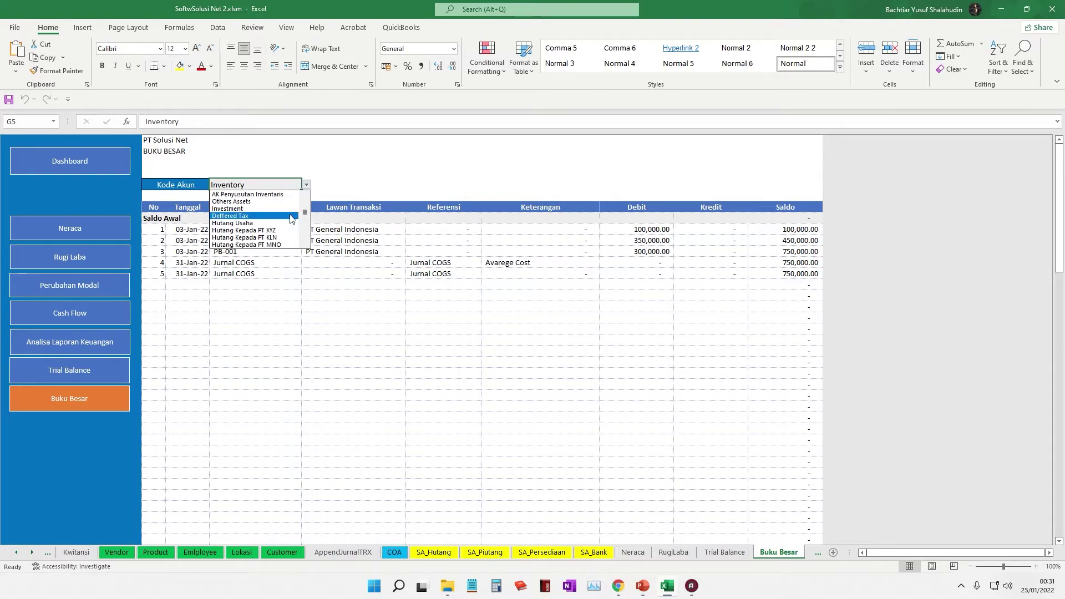
click(233, 223)
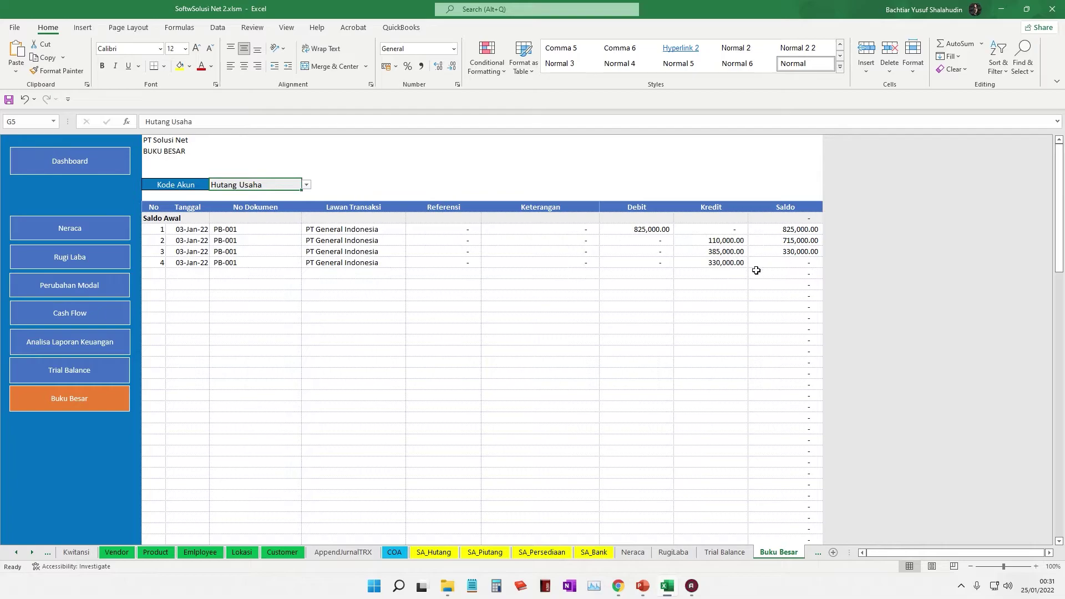
Show the Hutang PPN account in the Buku Besar to check the tax postings for PB-001
click(305, 185)
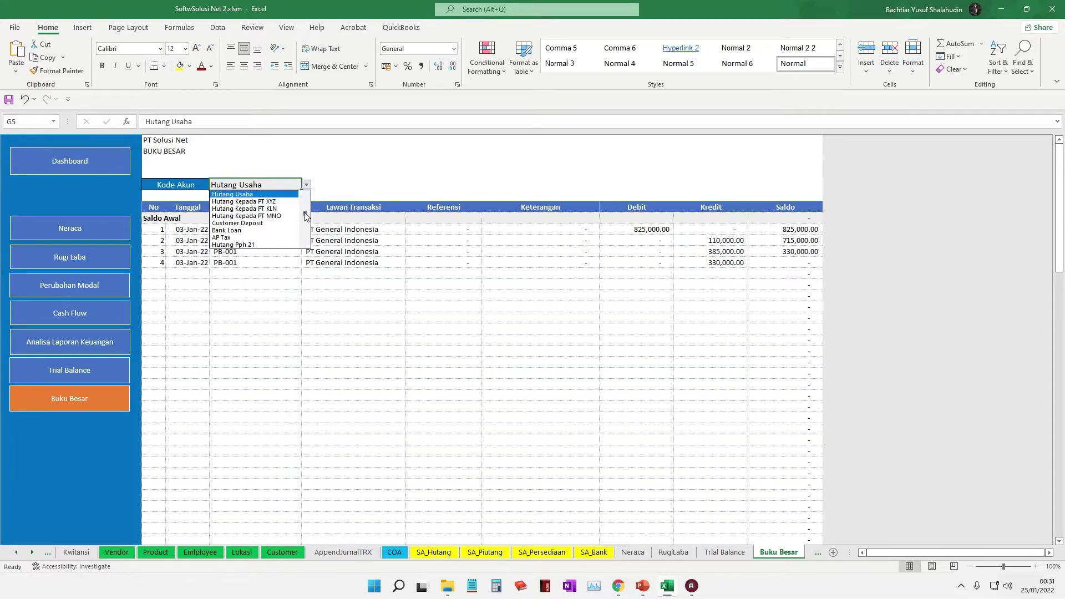
drag(303, 212, 303, 212)
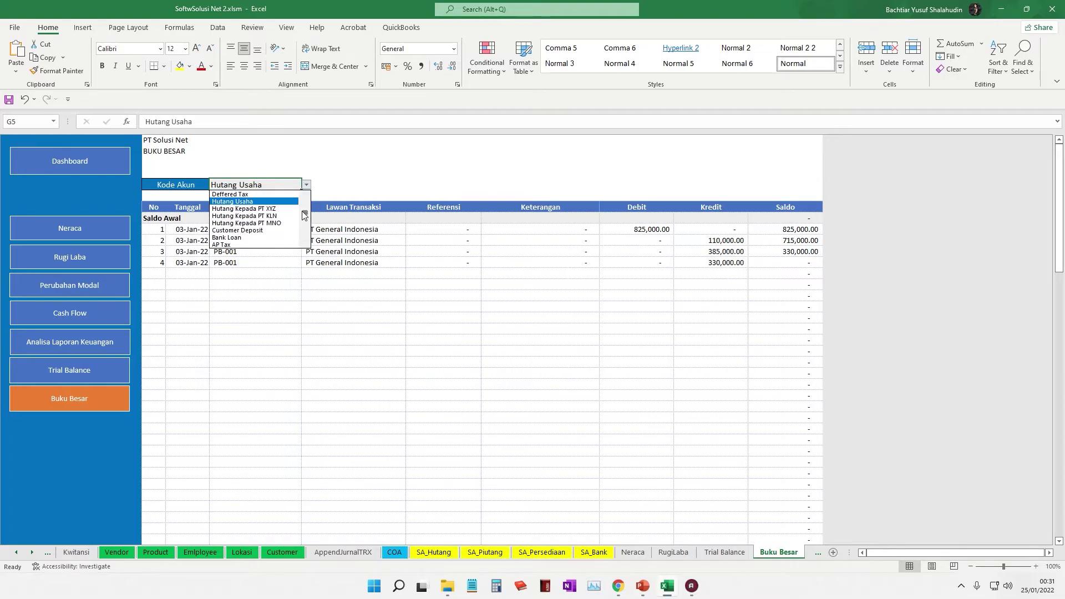
click(400, 312)
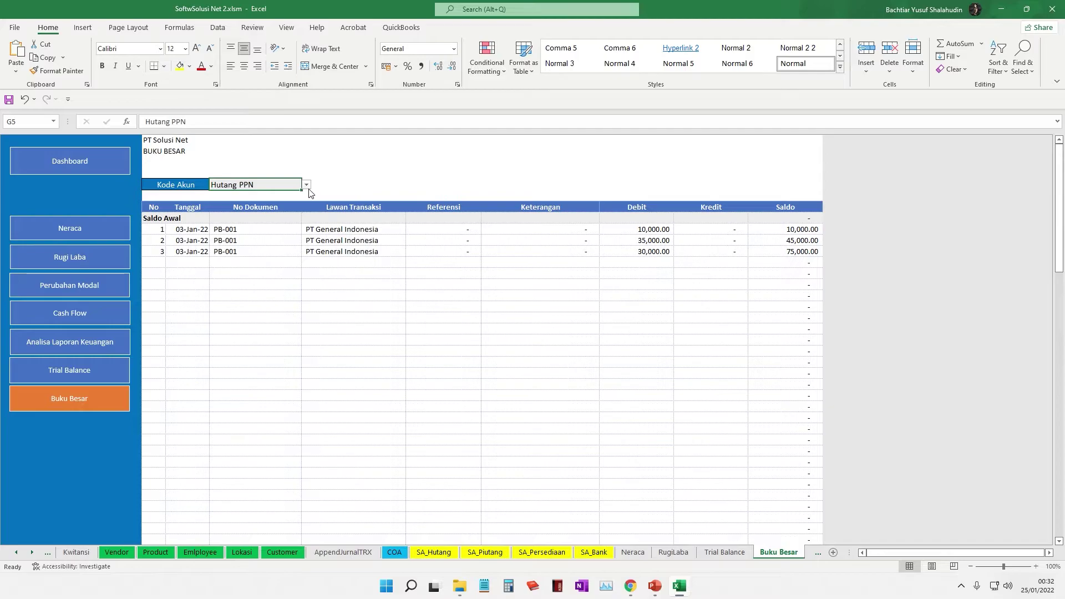
Return to the Pembelian sheet to review the recorded PB-001 purchase lines
click(16, 553)
click(16, 553)
click(15, 553)
click(15, 553)
click(16, 553)
click(16, 553)
click(16, 553)
click(15, 553)
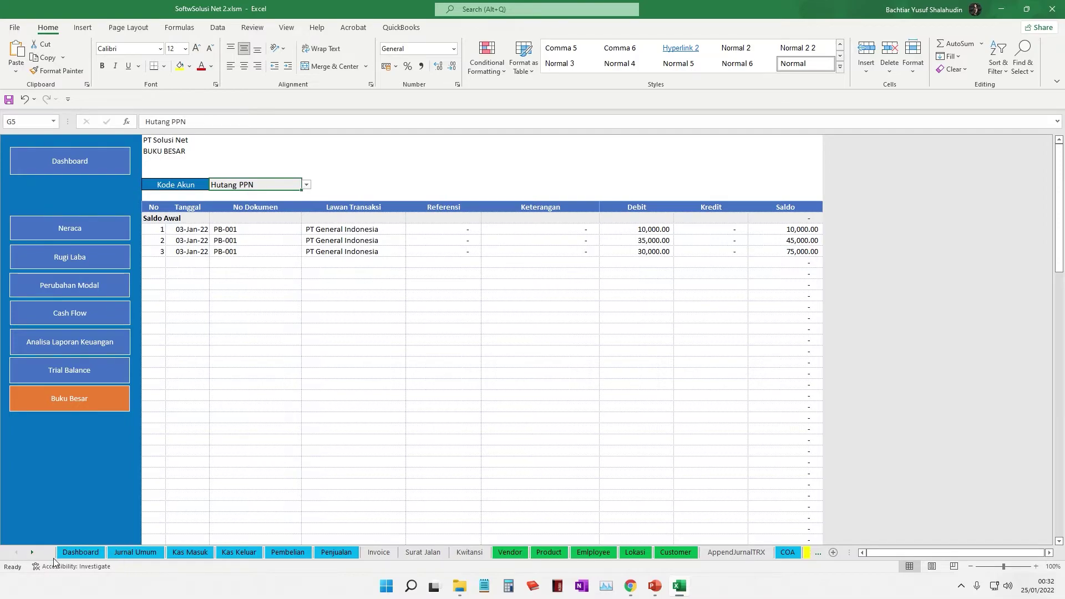
click(277, 553)
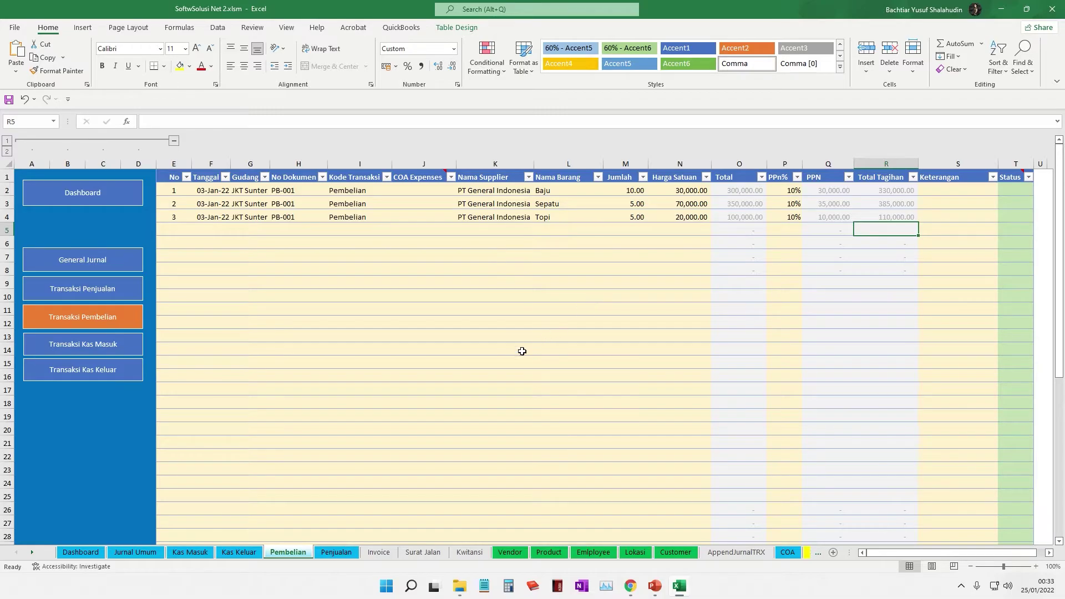
Begin the first row of the Penjualan sheet for Studi Kasus 3 with No 1, and recheck the case study slide
click(337, 553)
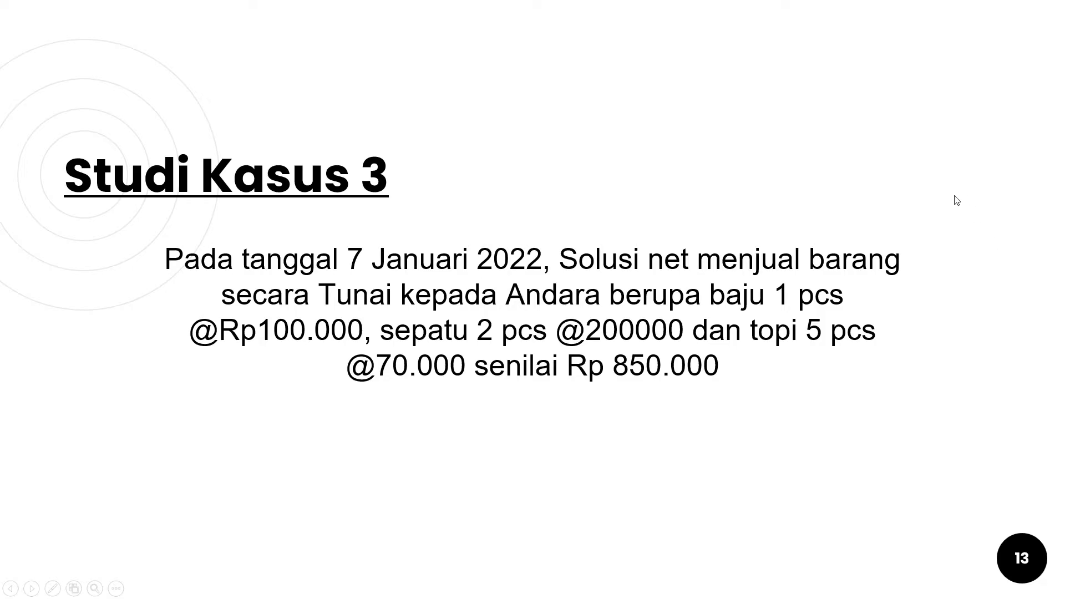
key(alt+Tab)
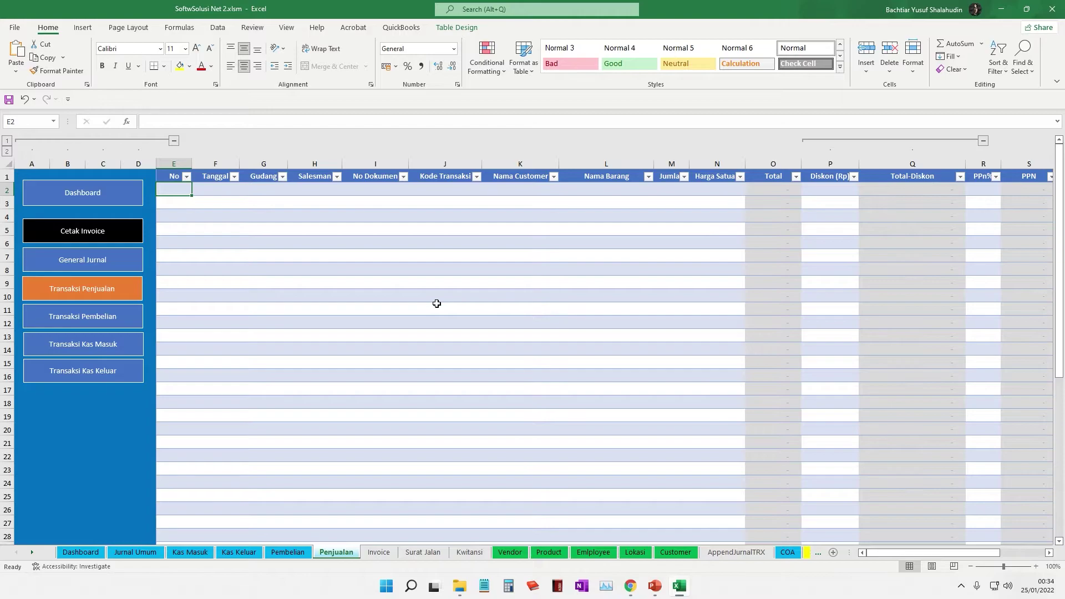
text(1)
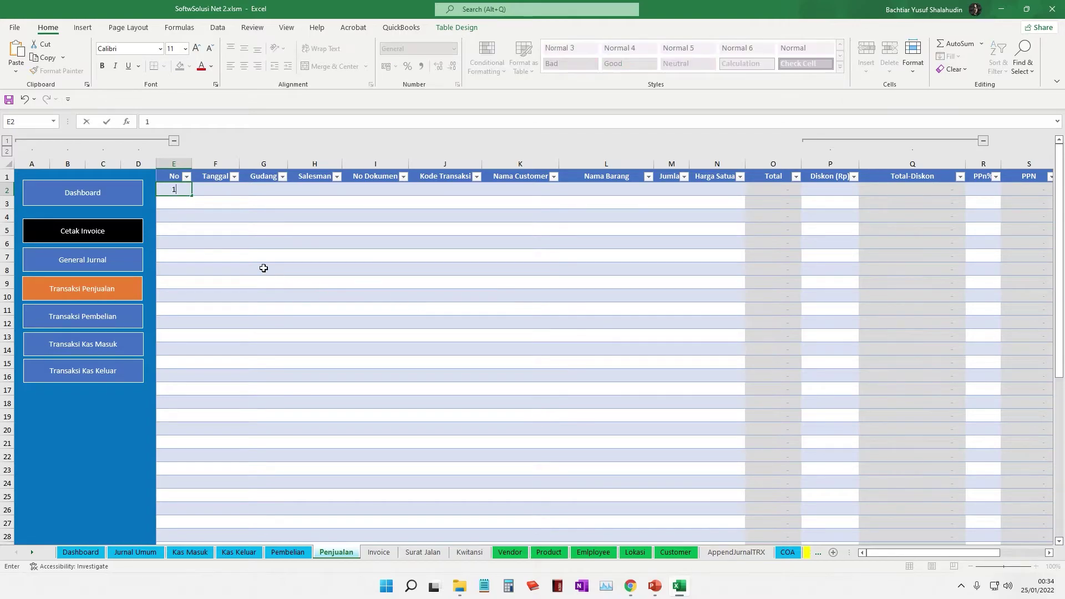
key(Tab)
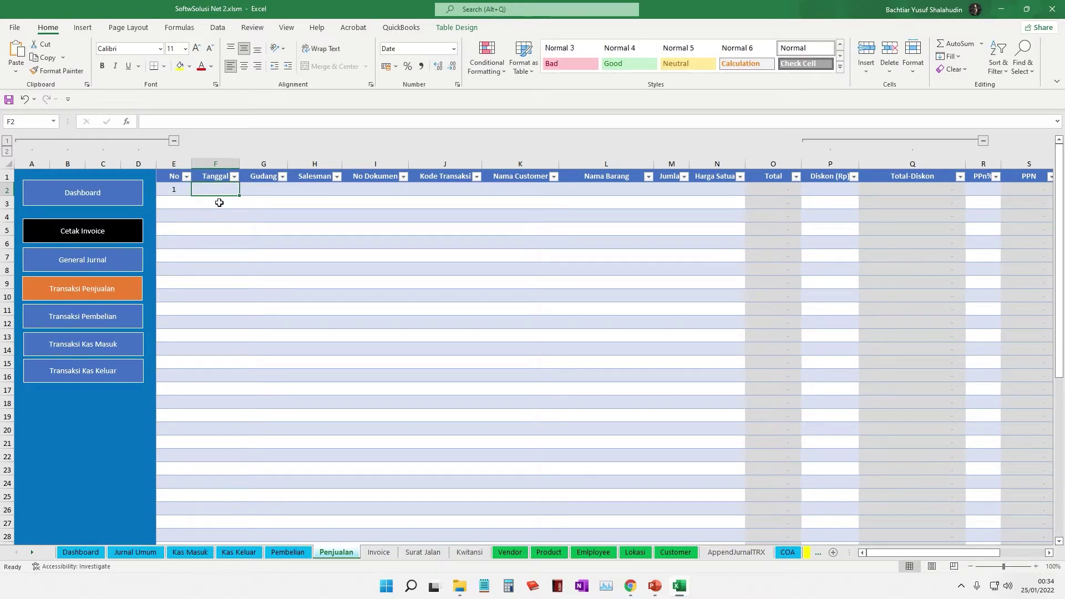
key(alt+Tab)
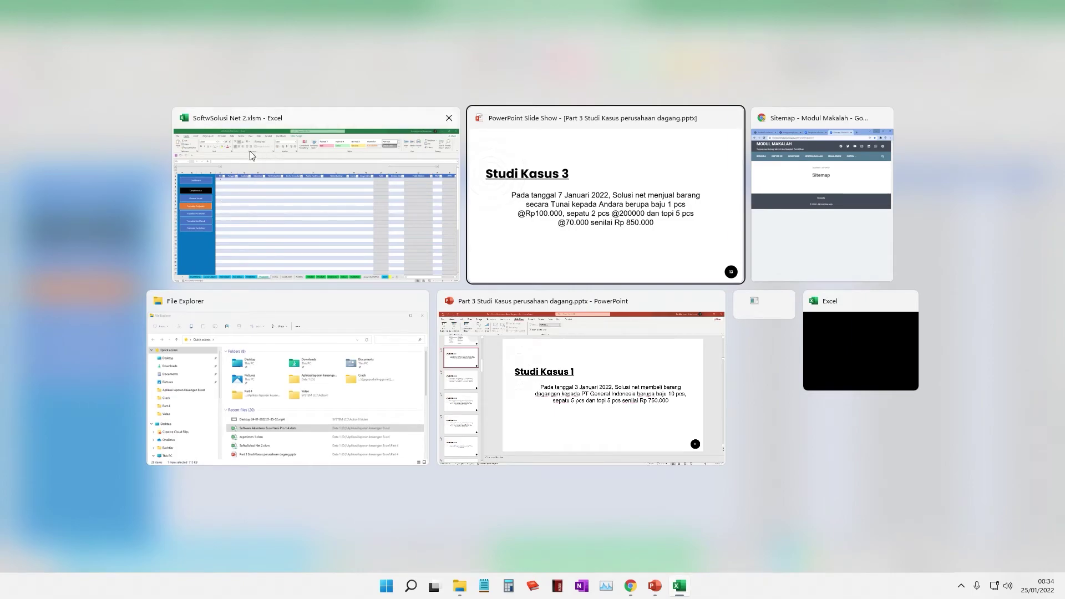
key(Escape)
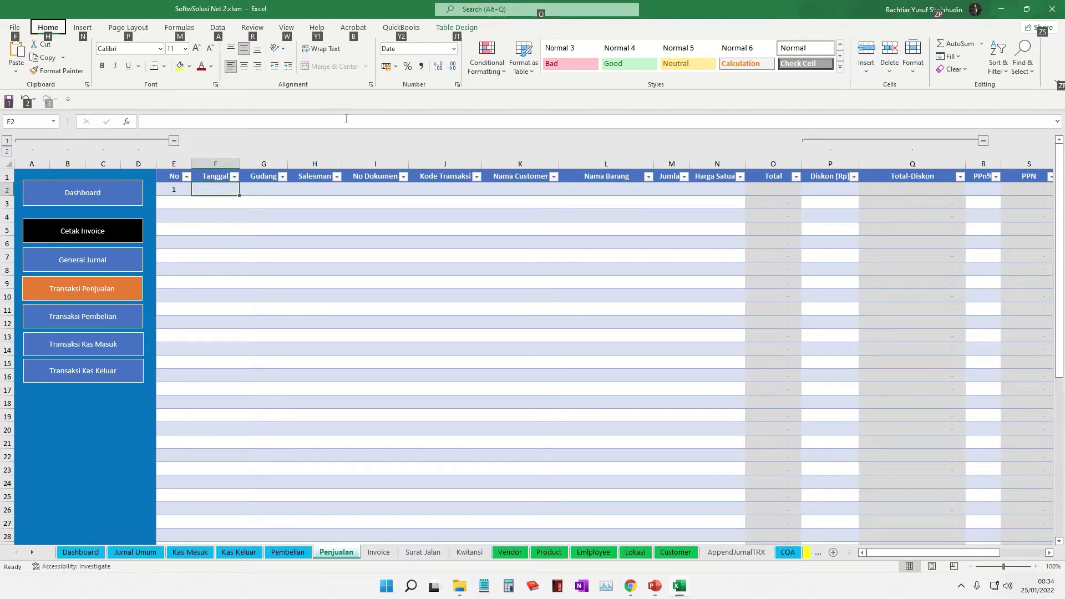
Date the first sale row 07-Nov-22 and set its warehouse to JKT Sunter
click(216, 243)
double_click(228, 189)
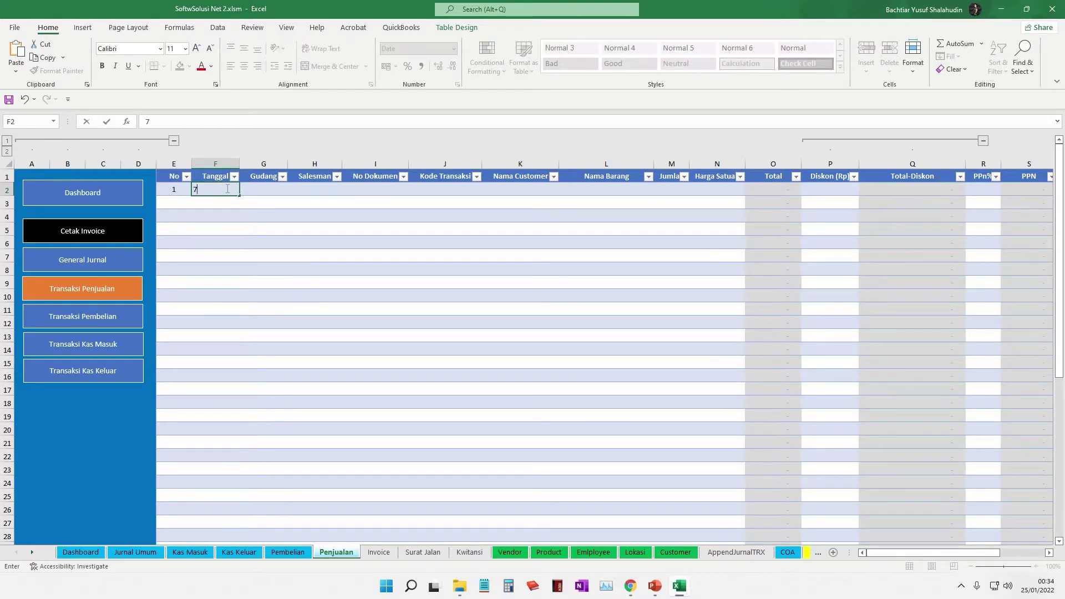
text(7/11/22)
key(Tab)
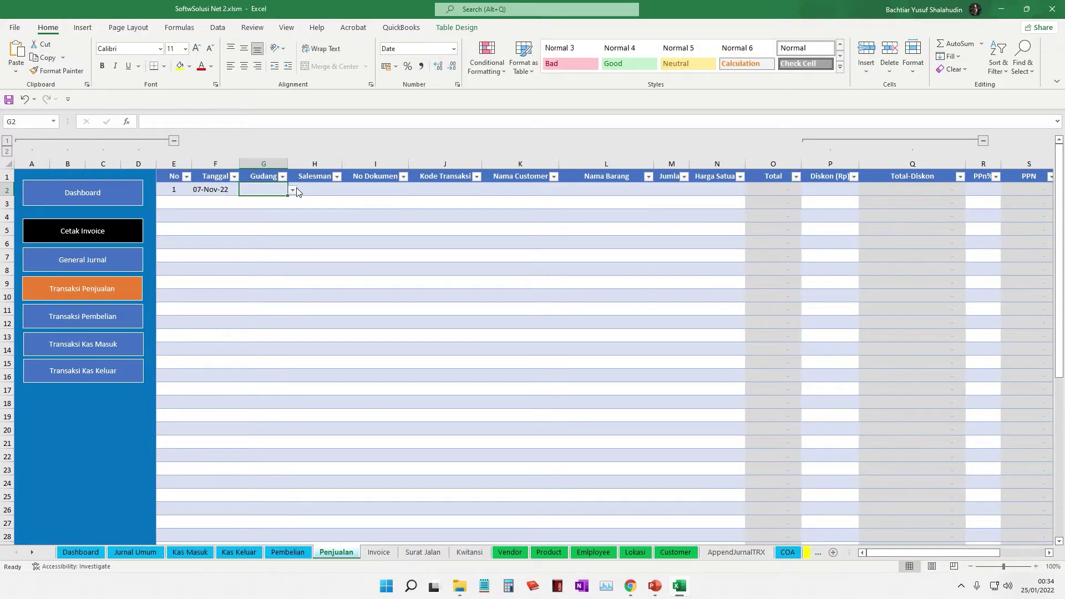
click(292, 189)
click(289, 198)
Leave the first sale row's salesman blank and enter document number PJ-001
click(315, 190)
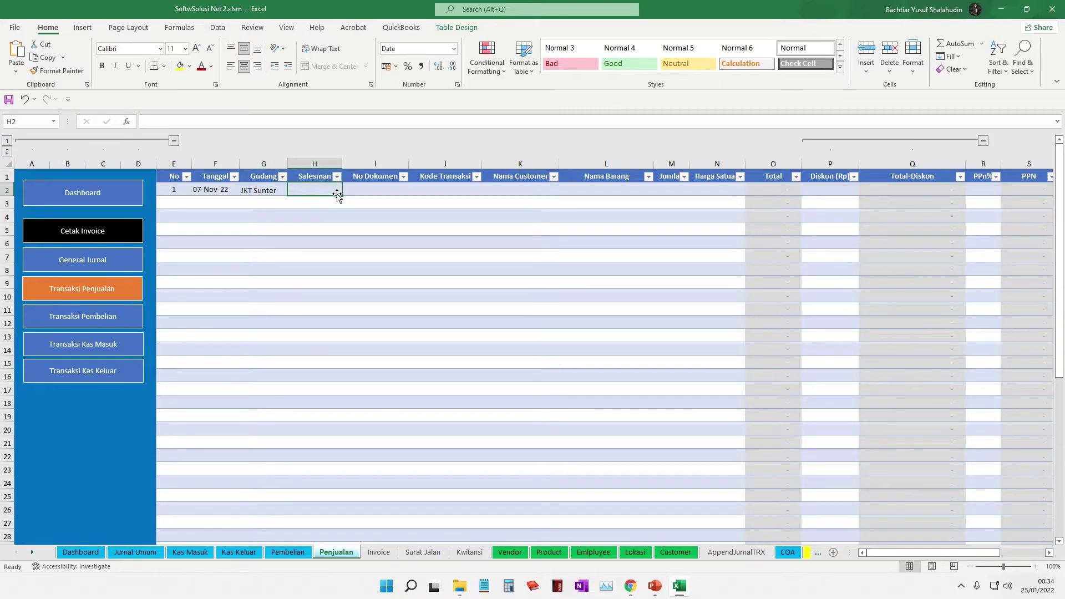
click(355, 191)
click(320, 190)
click(381, 190)
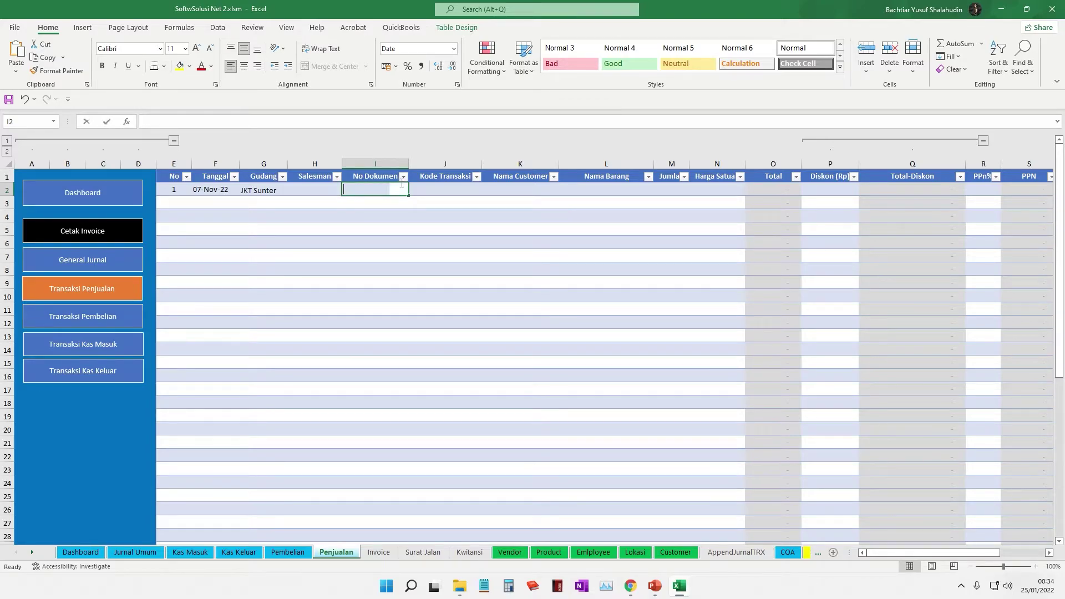
text(PJ-001)
key(Tab)
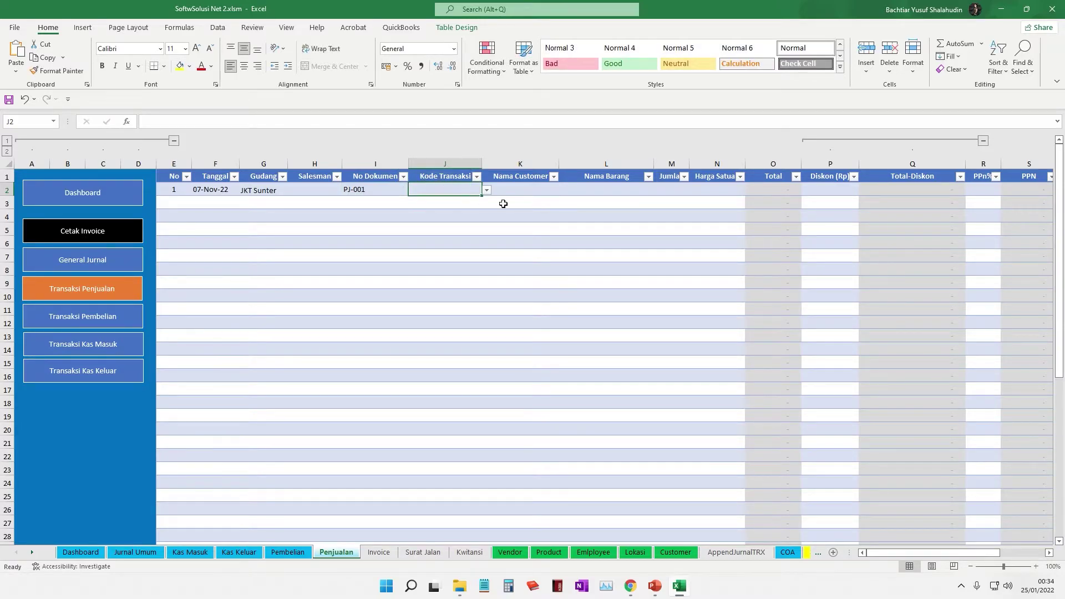
Set the first sale row's transaction code to Penjualan and its customer to Andara
click(486, 190)
click(480, 200)
click(527, 190)
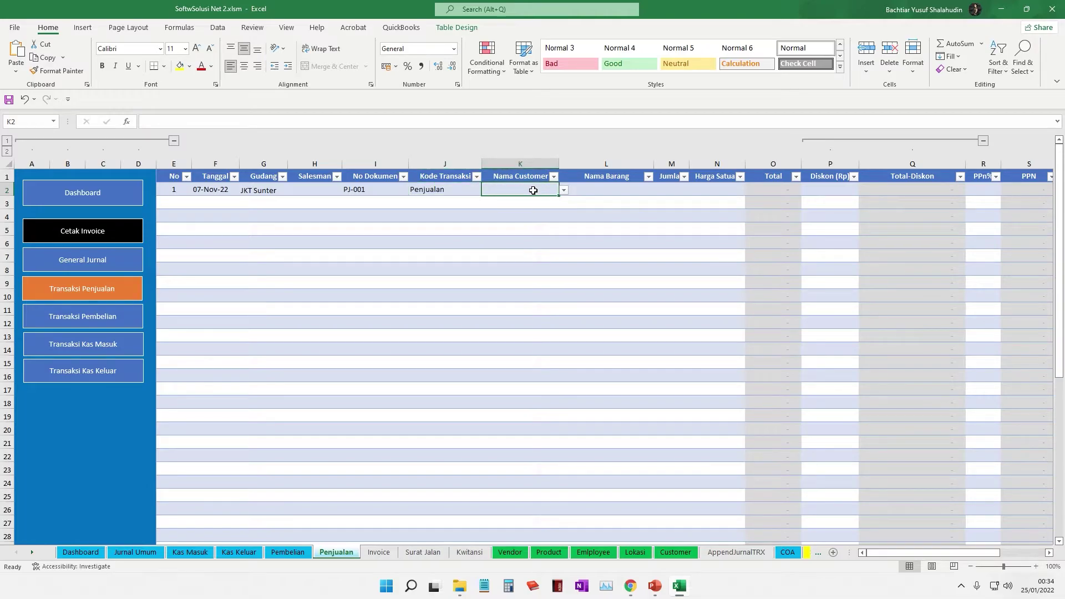
click(564, 191)
drag(562, 222, 562, 208)
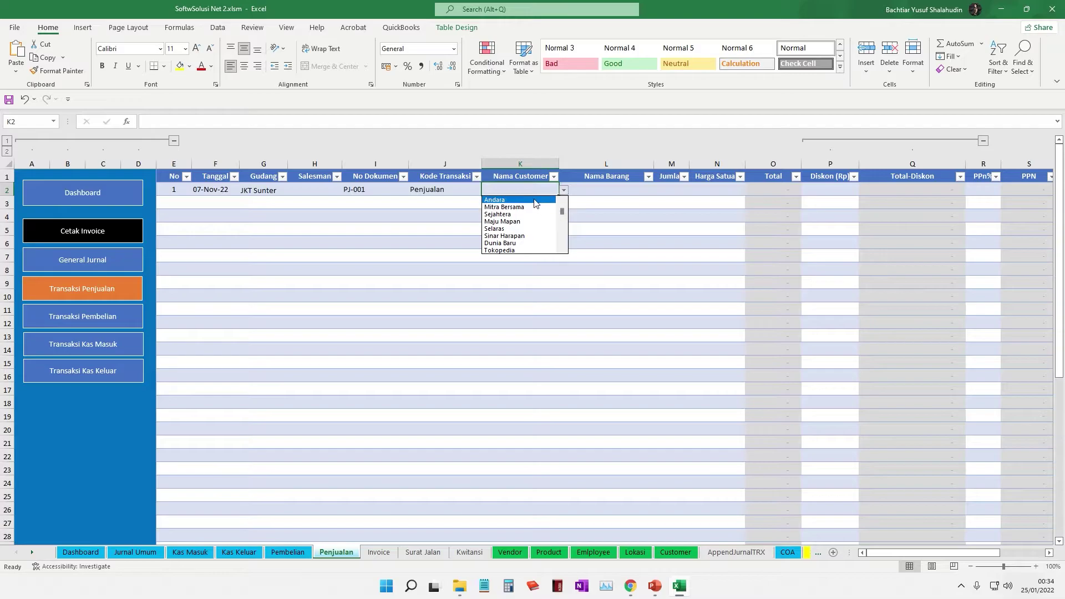
click(536, 201)
click(581, 181)
Recheck the sold goods on the Studi Kasus 3 slide and choose Baju as the first sale row's item
click(597, 190)
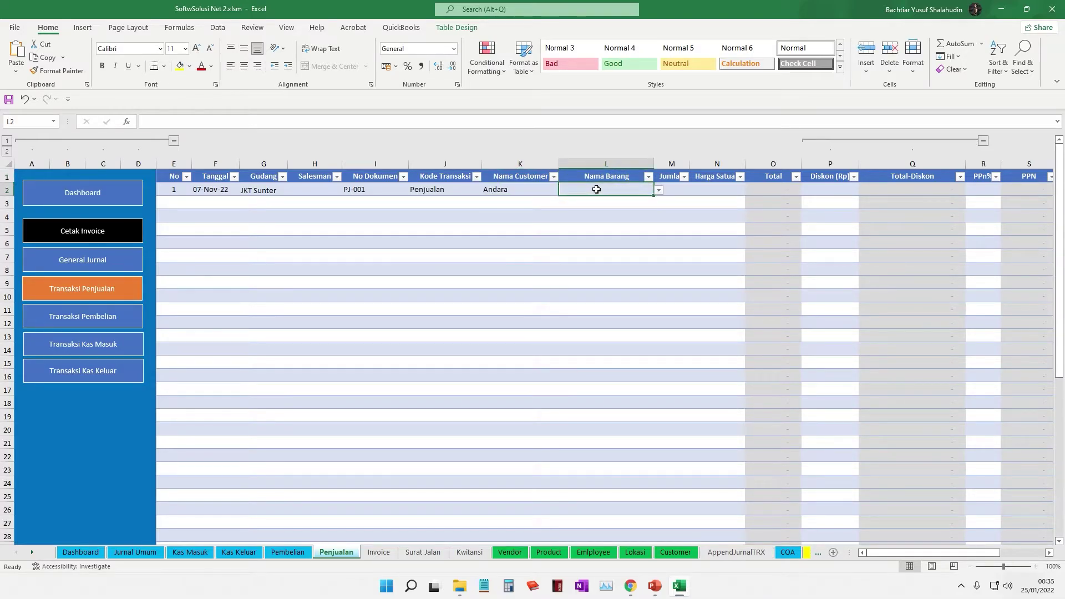
key(alt+Tab)
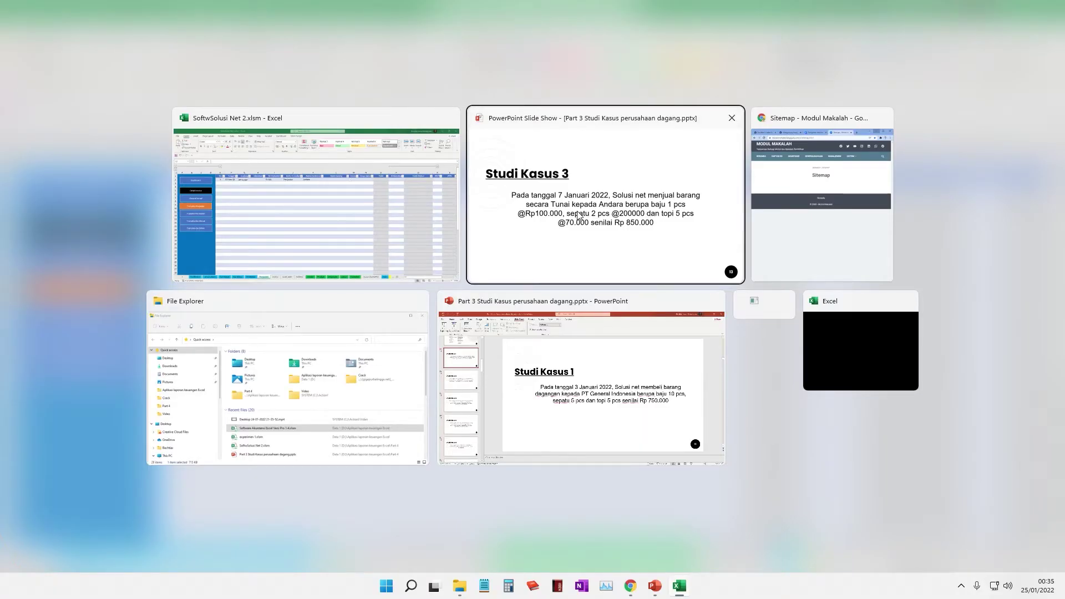
click(387, 208)
click(658, 190)
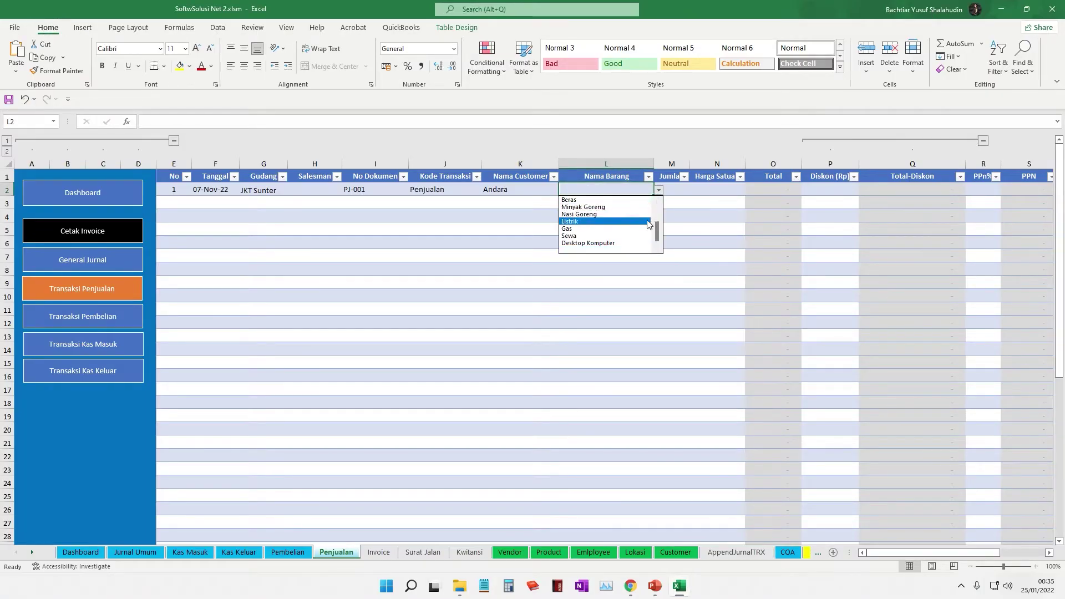
drag(657, 231, 657, 208)
click(622, 200)
click(658, 190)
Enter a quantity of 1 and a unit price of 100,000 for Baju, leaving the discount blank
click(676, 190)
text(1)
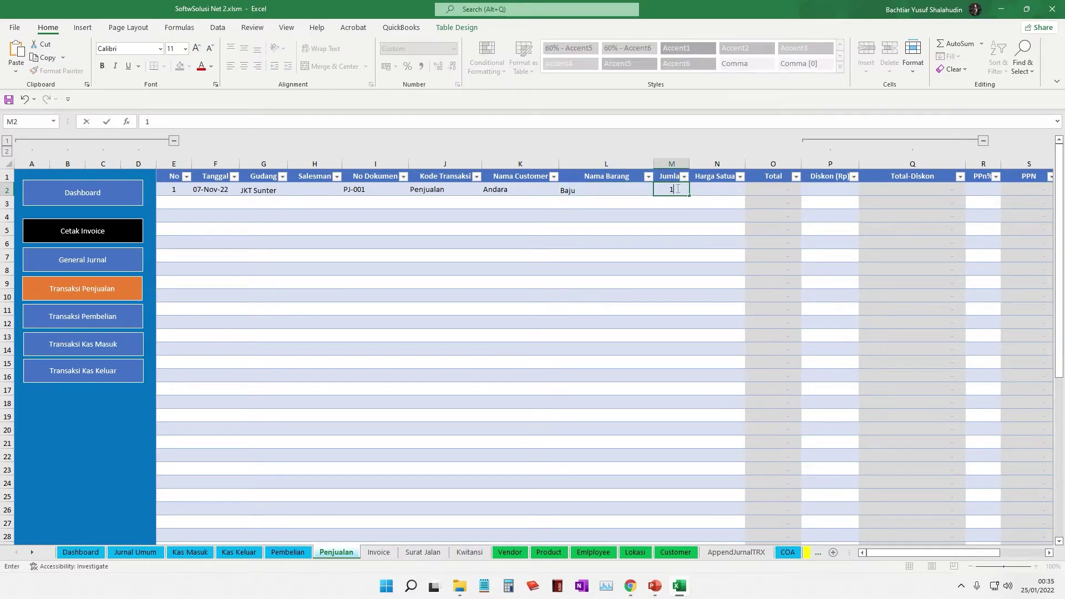
text(0)
key(Tab)
text(100,000)
key(Tab)
key(Tab)
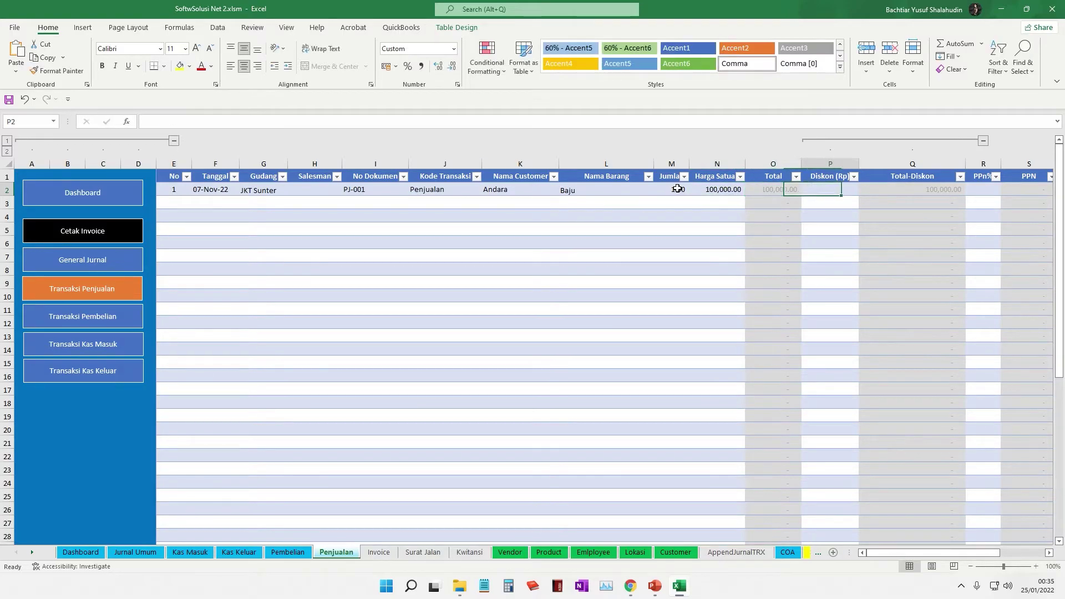
key(Tab)
key(Tab)
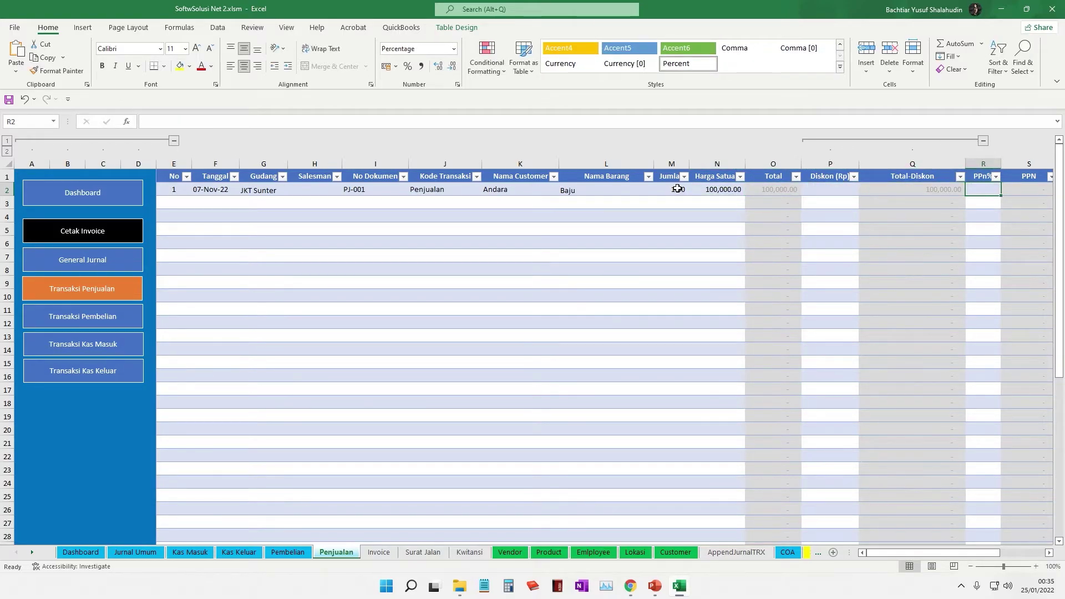
Set the Baju row's PPN rate to 10% and enter "penjualan" as its description
text(10)
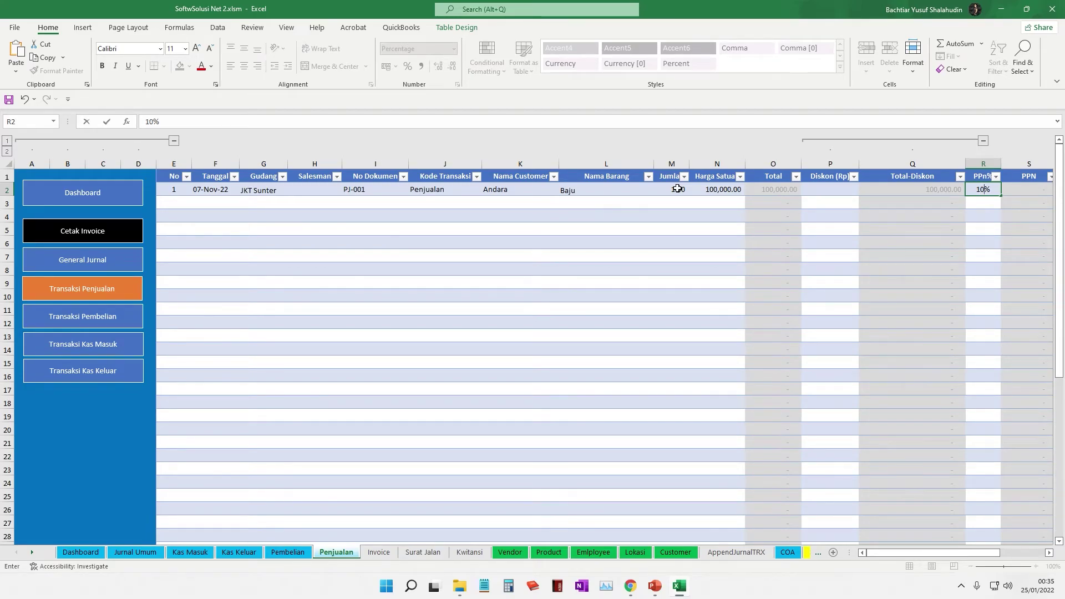
key(Tab)
key(Tab)
key(Tab)
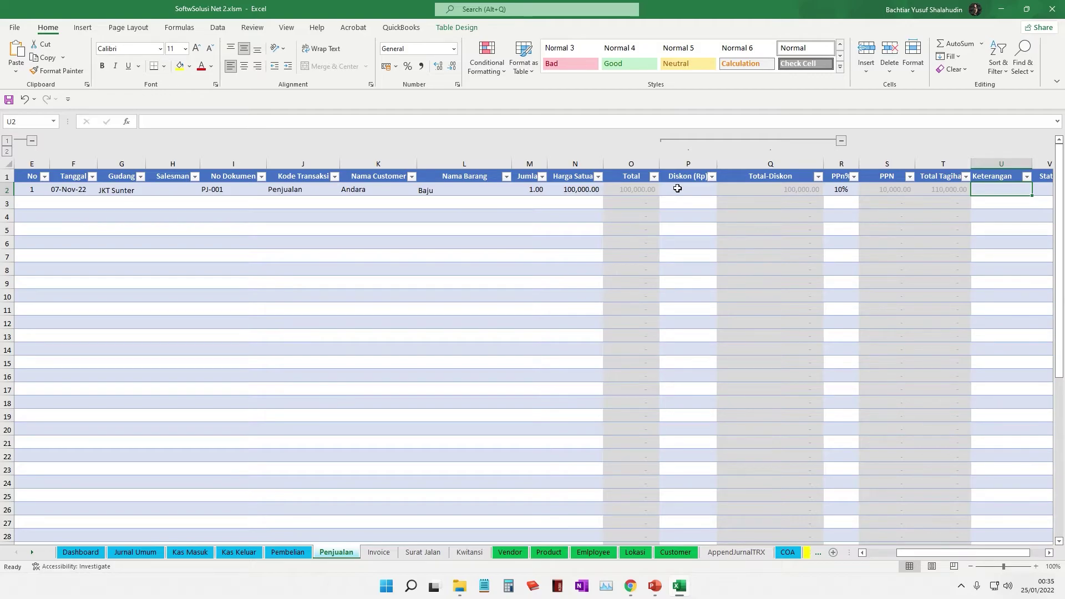
text(penjualan)
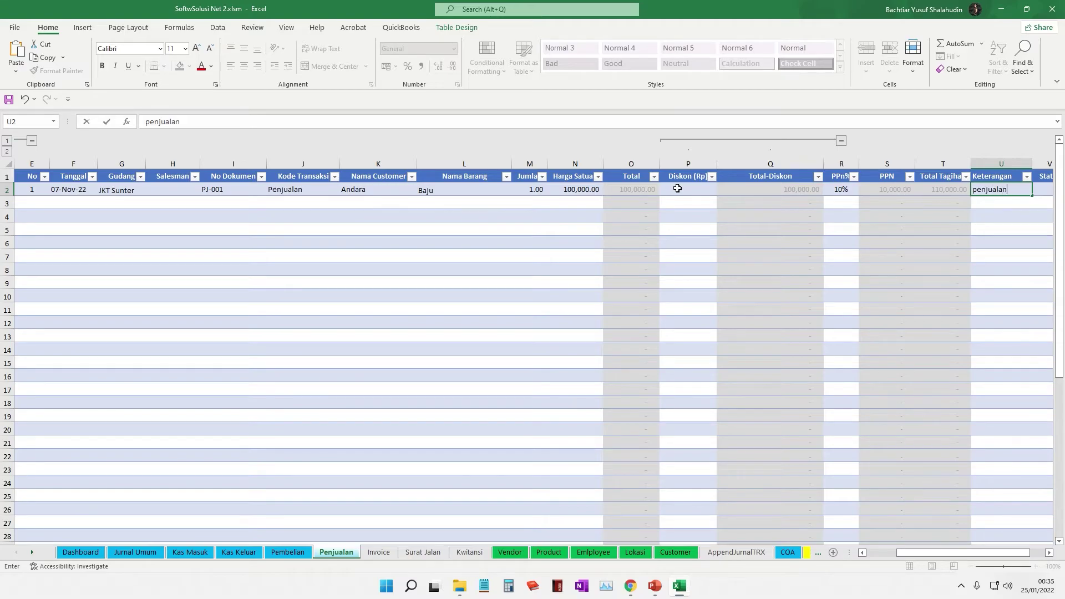
key(Tab)
key(Tab)
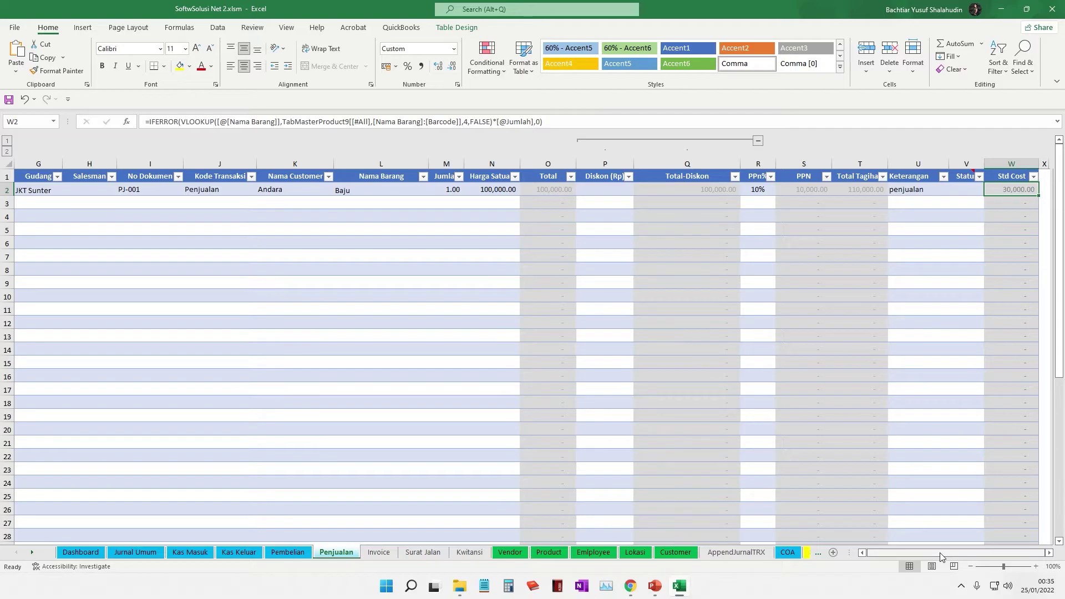
Begin the second sale row with No 2 and copy down the date from the first row
drag(941, 553, 932, 558)
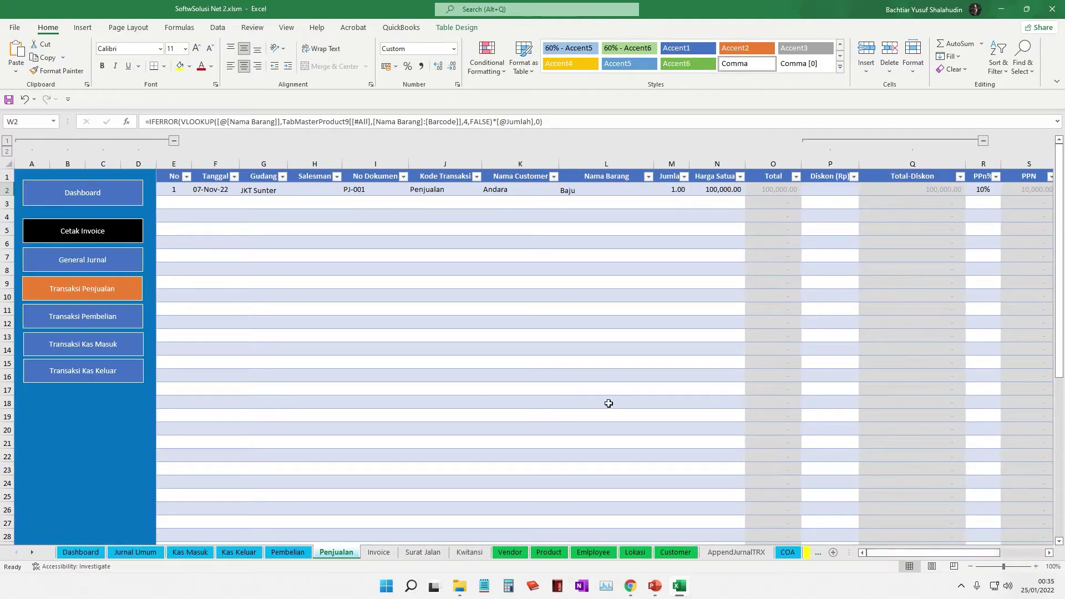
click(179, 202)
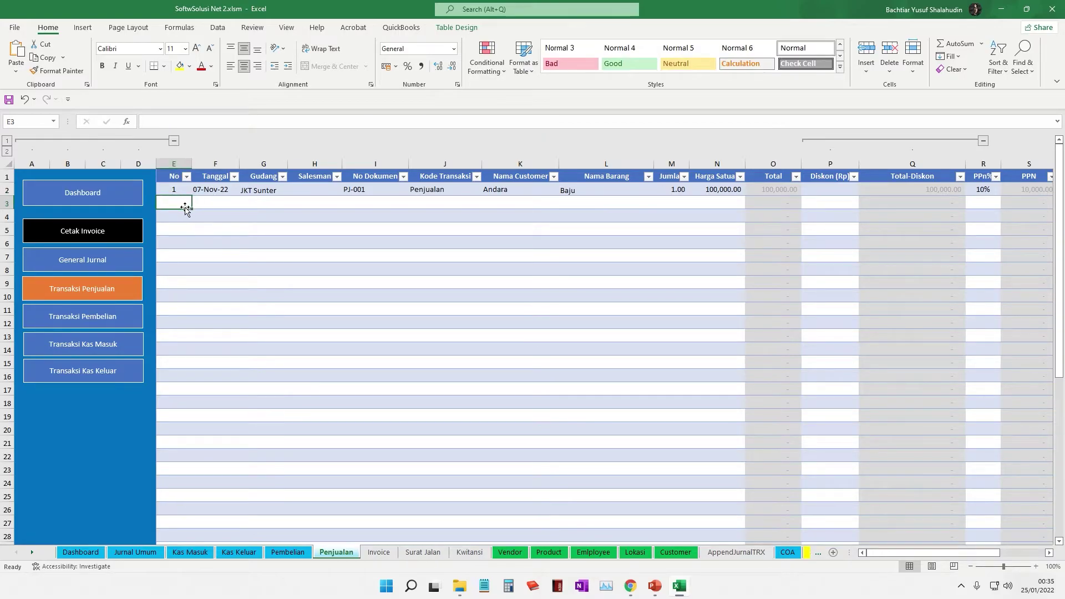
text(2)
click(207, 207)
double_click(218, 188)
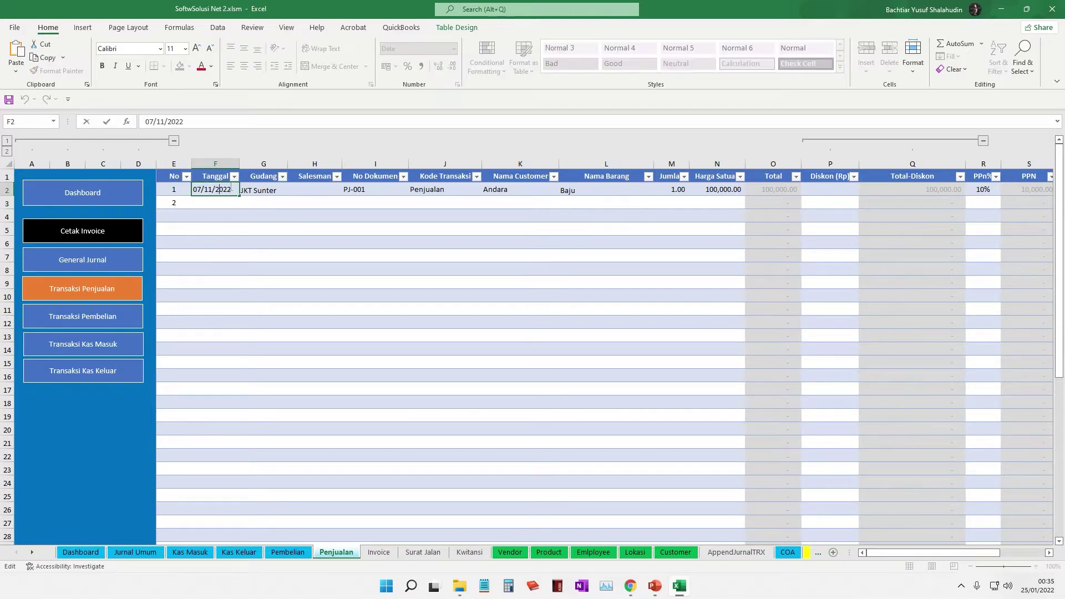
click(225, 227)
click(223, 203)
key(ctrl+d)
Set the second sale row's warehouse to JKT Sunter
click(269, 191)
click(276, 204)
click(291, 204)
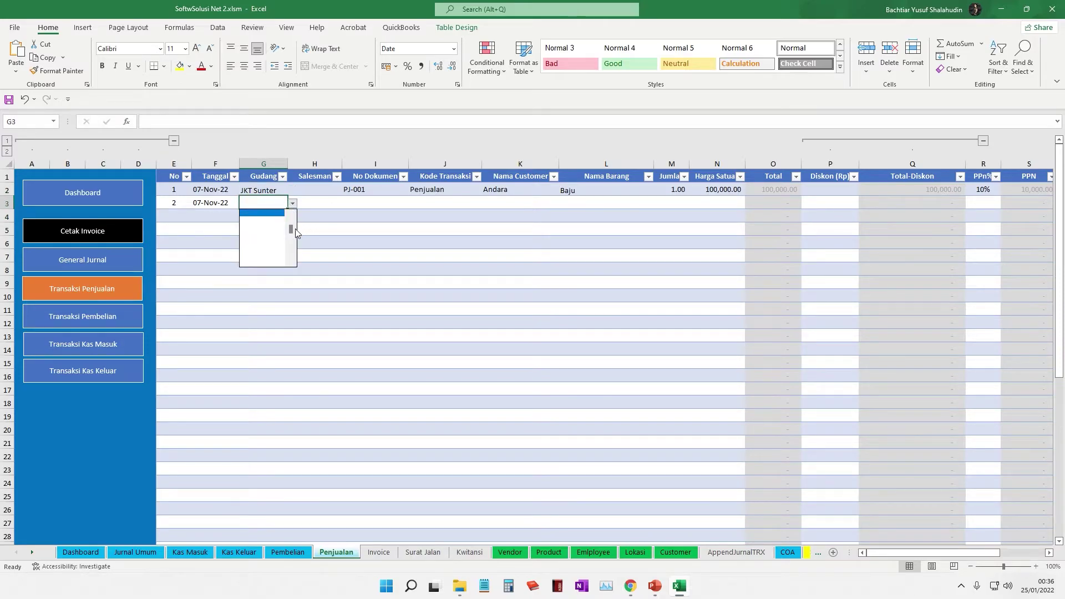
click(272, 214)
Enter PJ-001 as the second sale row's document number, matching the first row
click(385, 203)
click(388, 190)
double_click(353, 189)
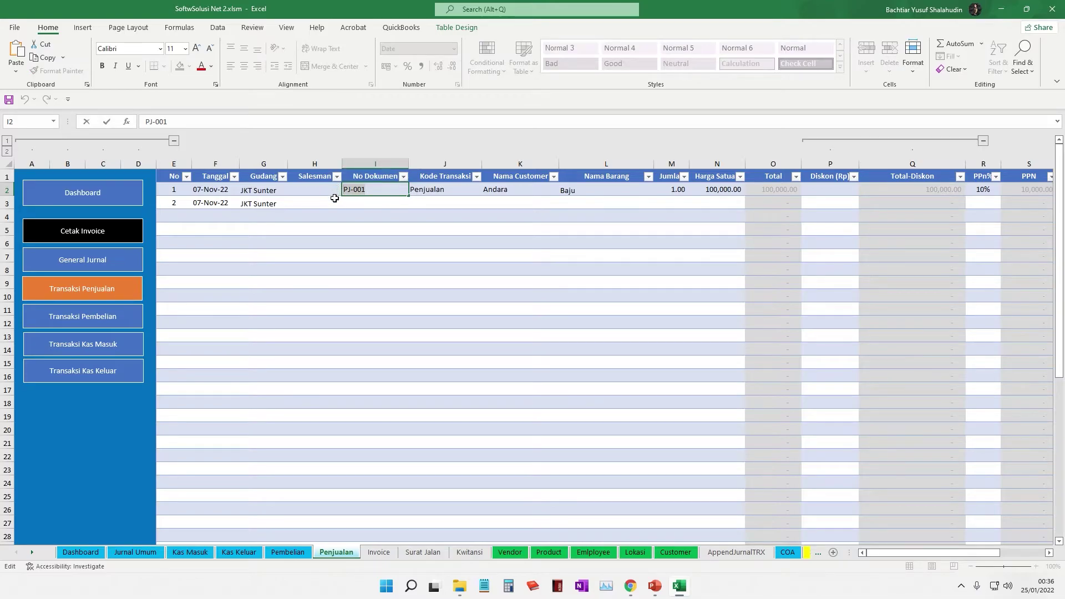
click(373, 238)
click(381, 204)
text(PJ-001)
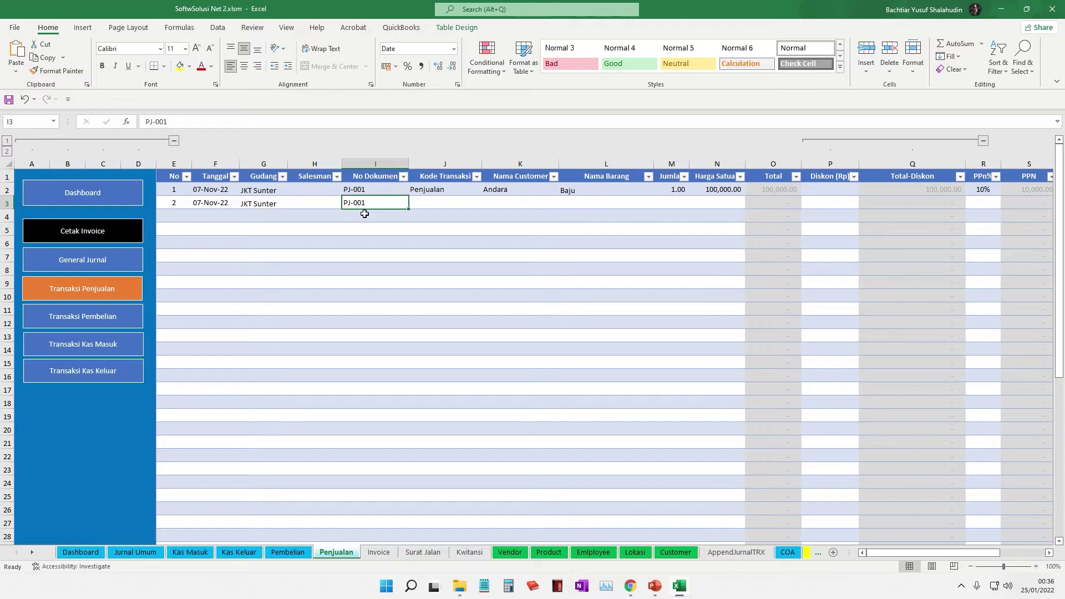
Set the second sale row's transaction code to Penjualan and its customer to Andara
click(443, 189)
click(484, 203)
click(487, 204)
key(Return)
click(555, 203)
click(563, 204)
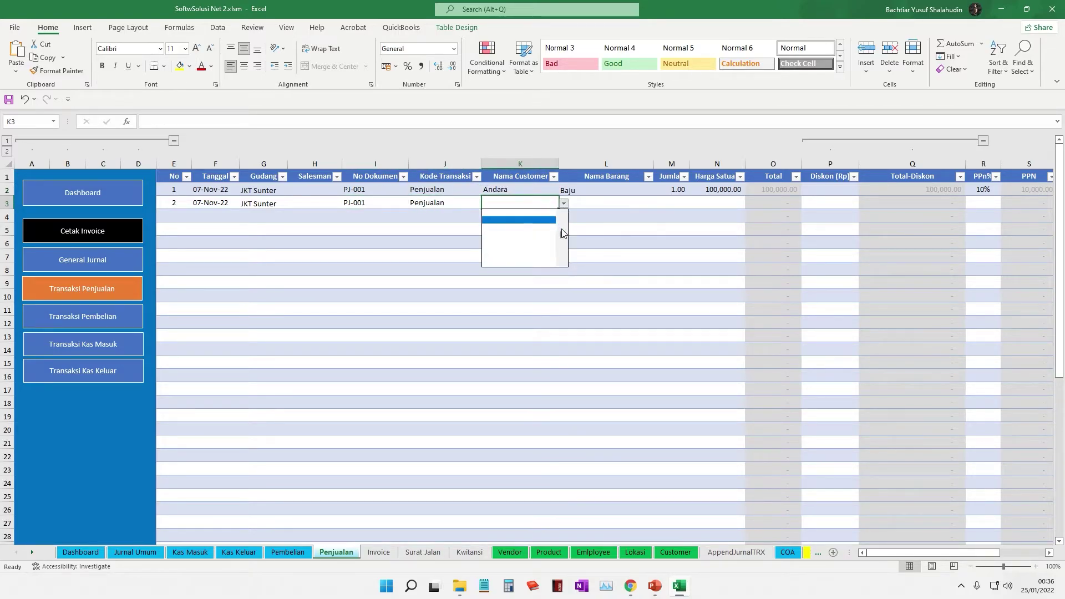
drag(562, 231, 563, 215)
click(538, 214)
Choose Baju as the second sale row's item
click(577, 200)
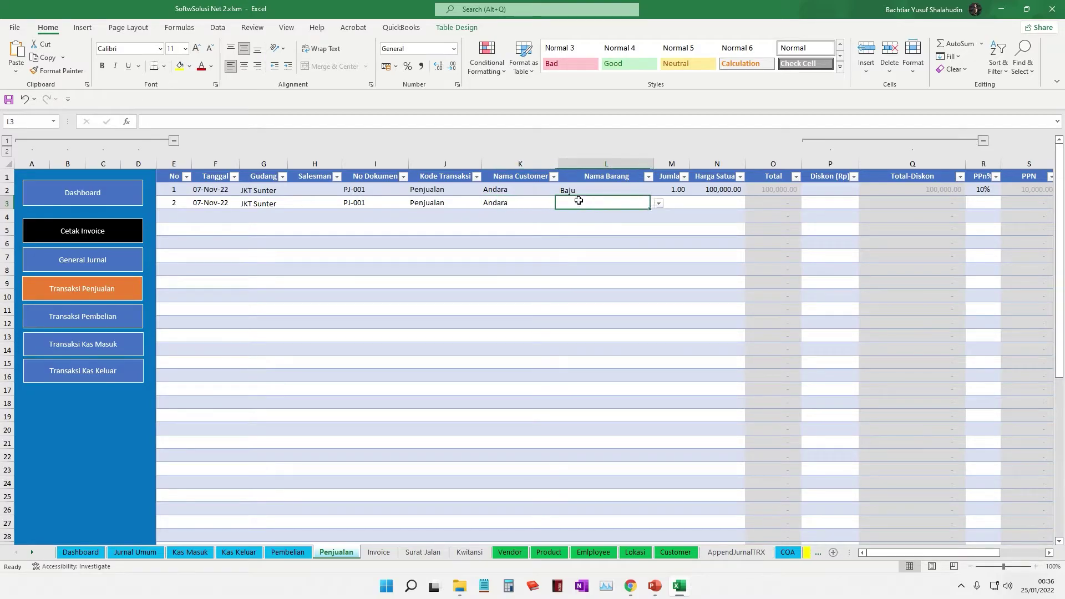
click(659, 203)
click(626, 212)
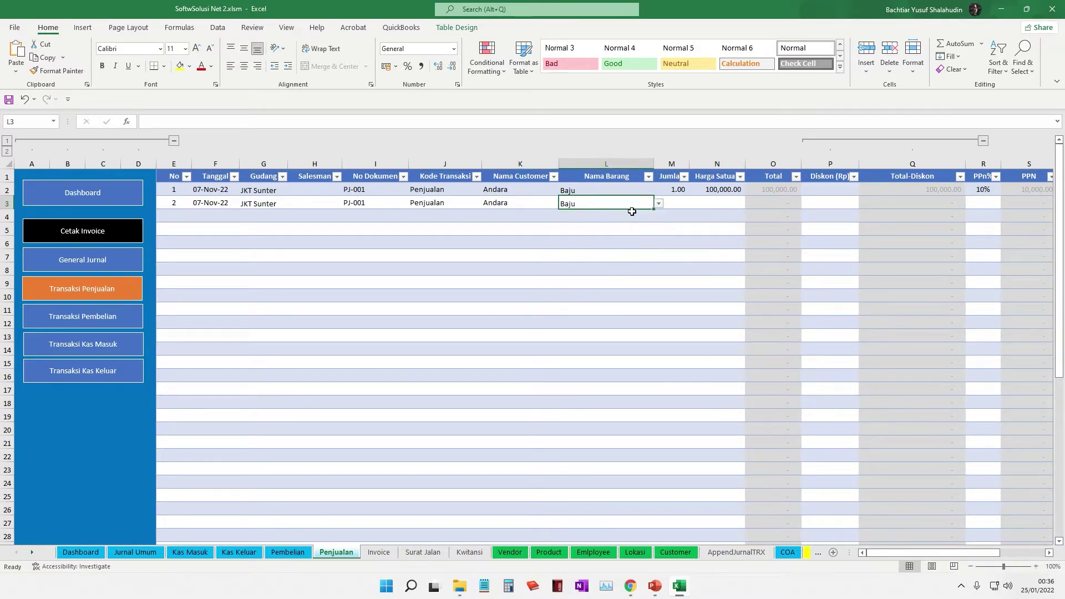
click(679, 202)
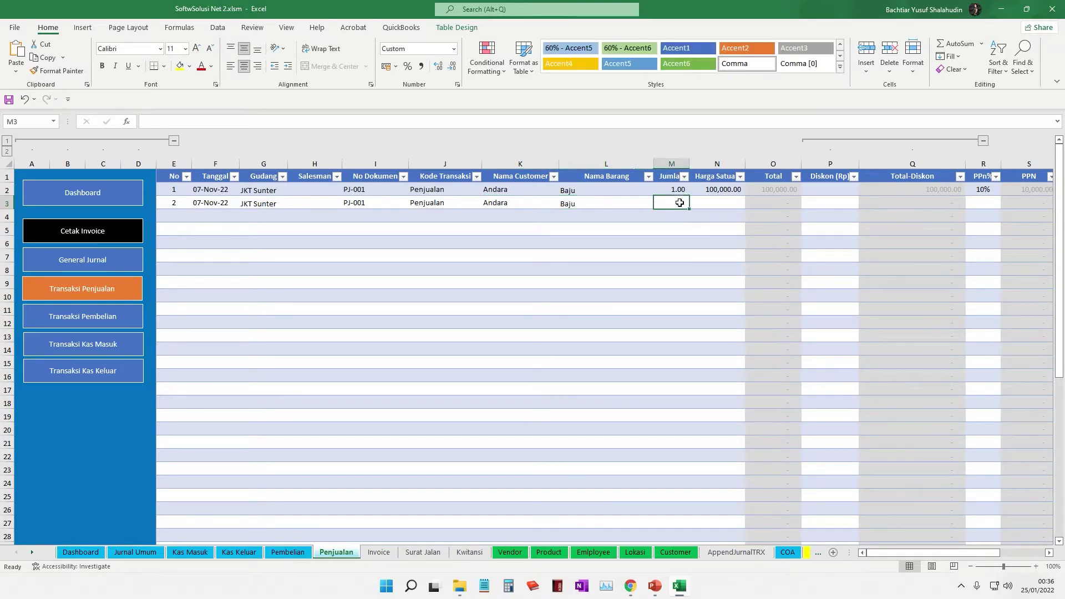
click(610, 205)
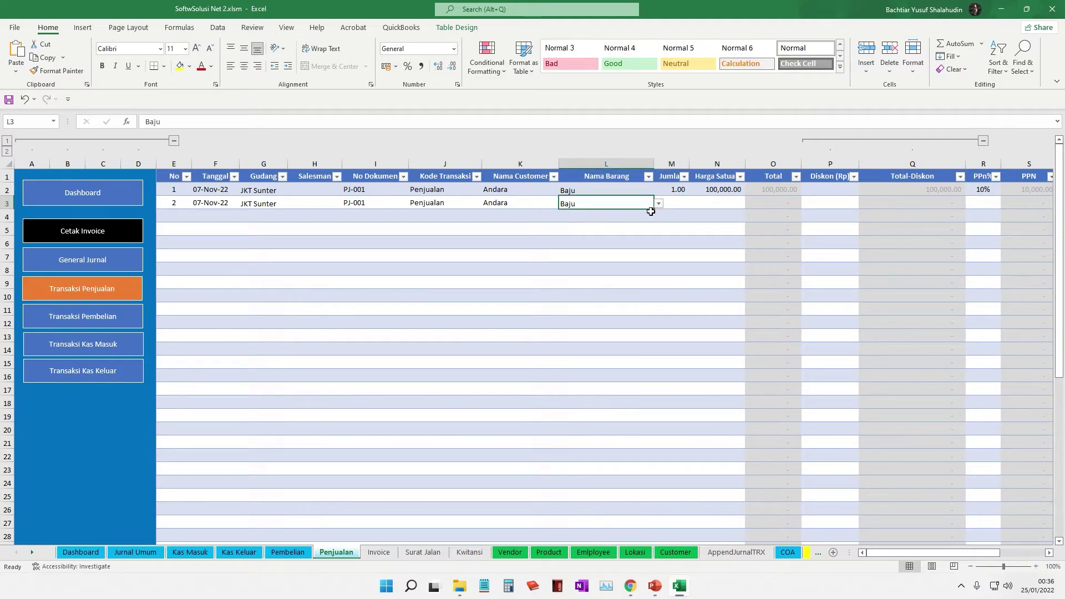
Consult the Studi Kasus 3 slide and change the second sale row's item to Sepatu
key(alt+Tab)
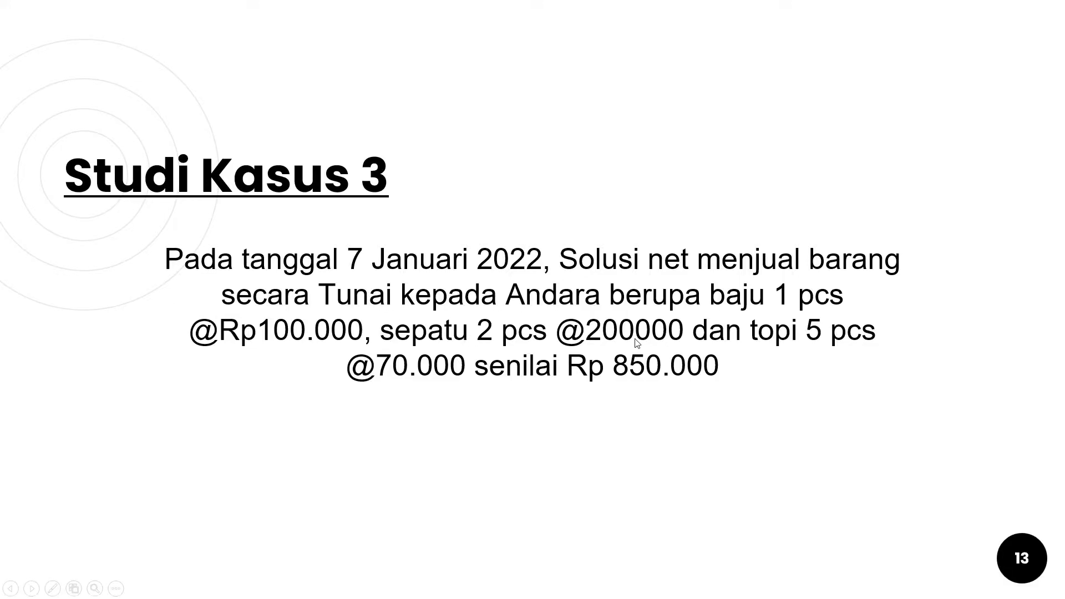
key(alt+Tab)
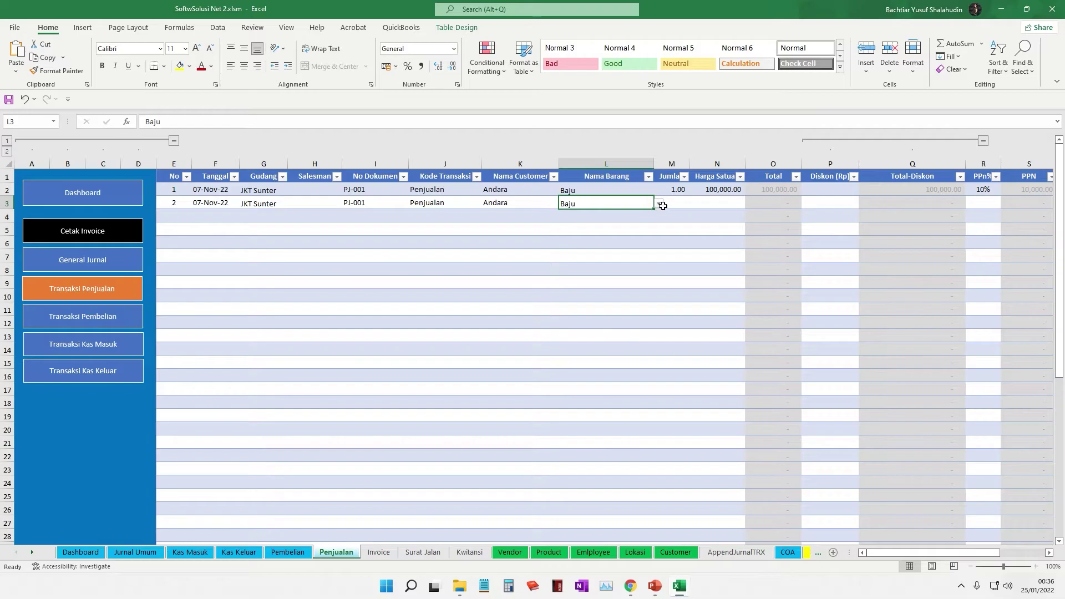
click(661, 205)
click(617, 220)
key(alt+Tab)
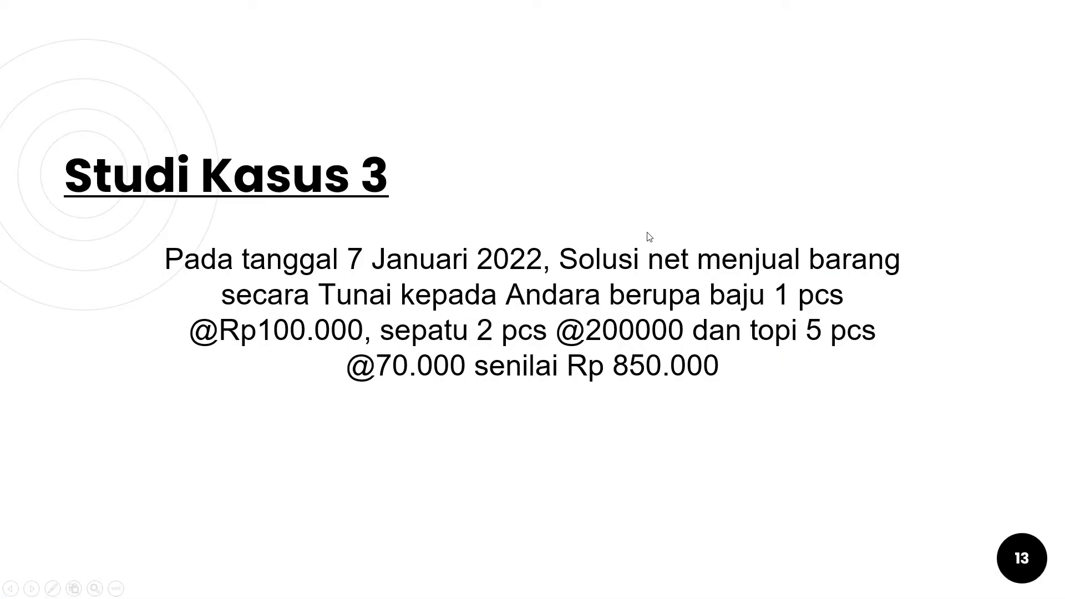
key(alt+Tab)
Enter a quantity of 2 and a unit price of 200,000 for Sepatu, leaving the discount blank
click(680, 203)
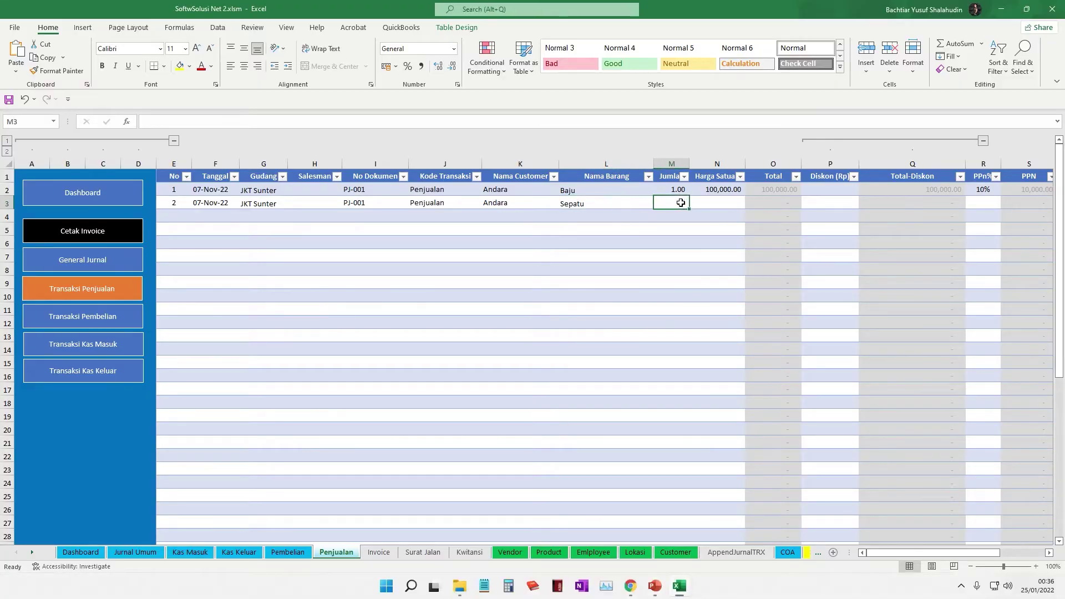
text(2)
key(Tab)
text(200,000)
key(Tab)
key(Tab)
key(Tab)
key(Tab)
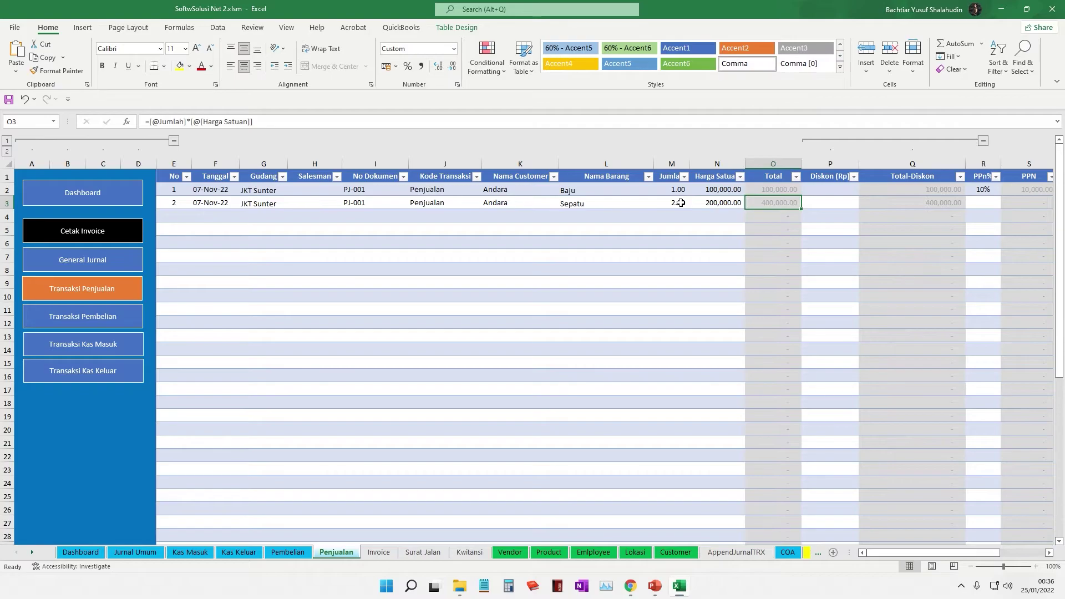
Set the Sepatu row's PPN rate to 10% and go to its description cell
text(10)
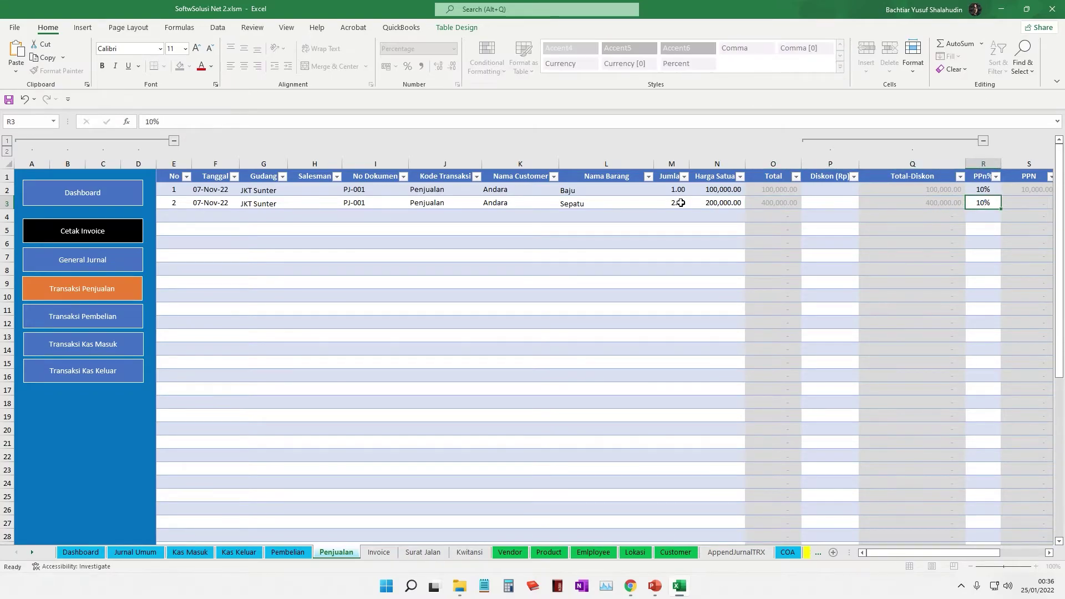
key(Tab)
key(Tab)
key(Tab)
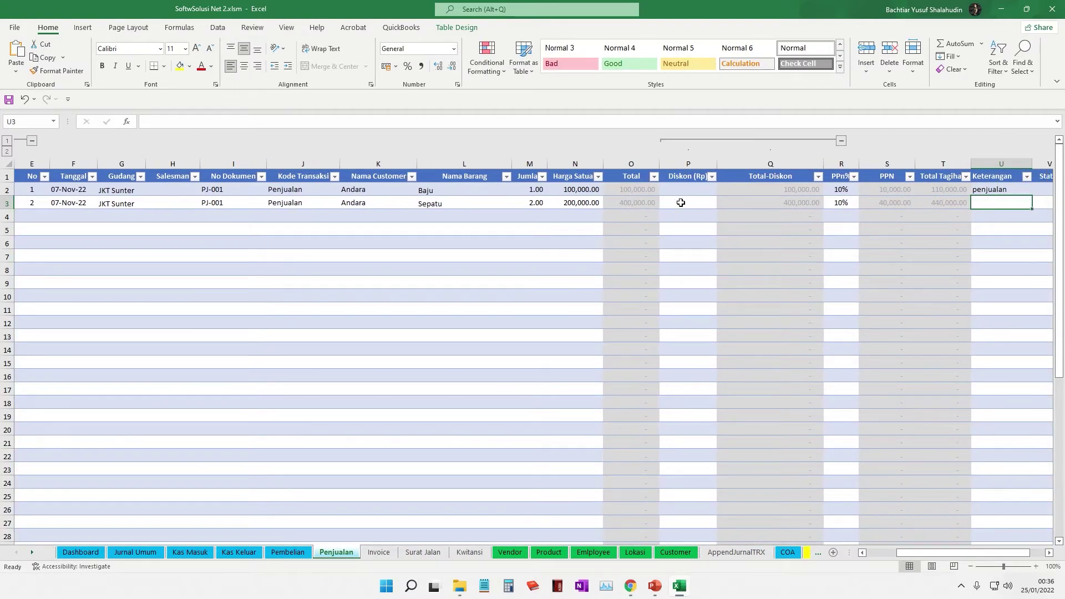
Enter penjualan as the Sepatu row's description and leave its status blank
text(o)
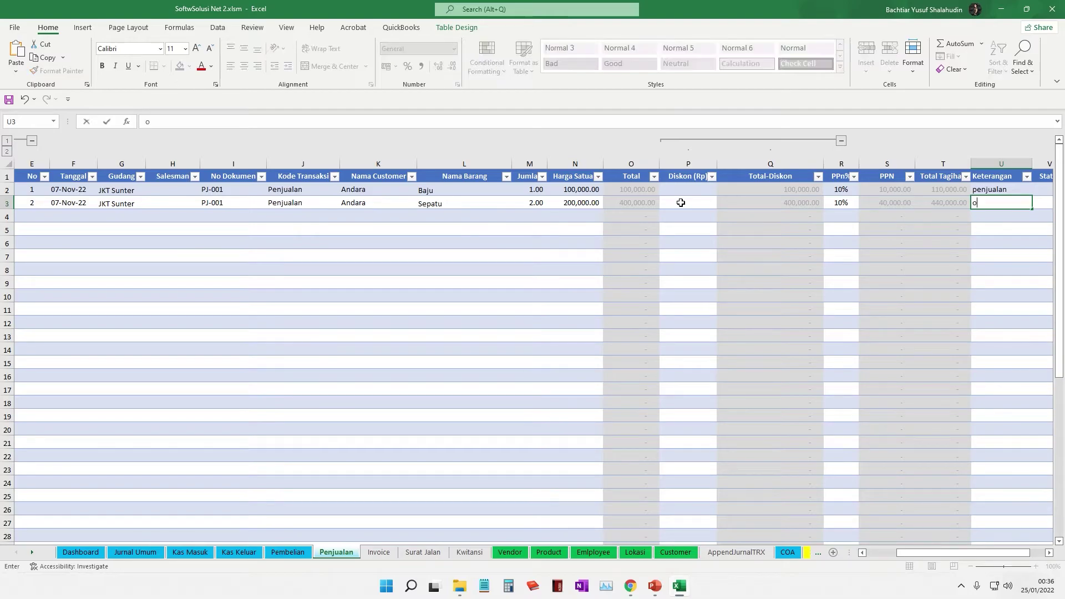
key(BackSpace)
text(penjualan)
key(Tab)
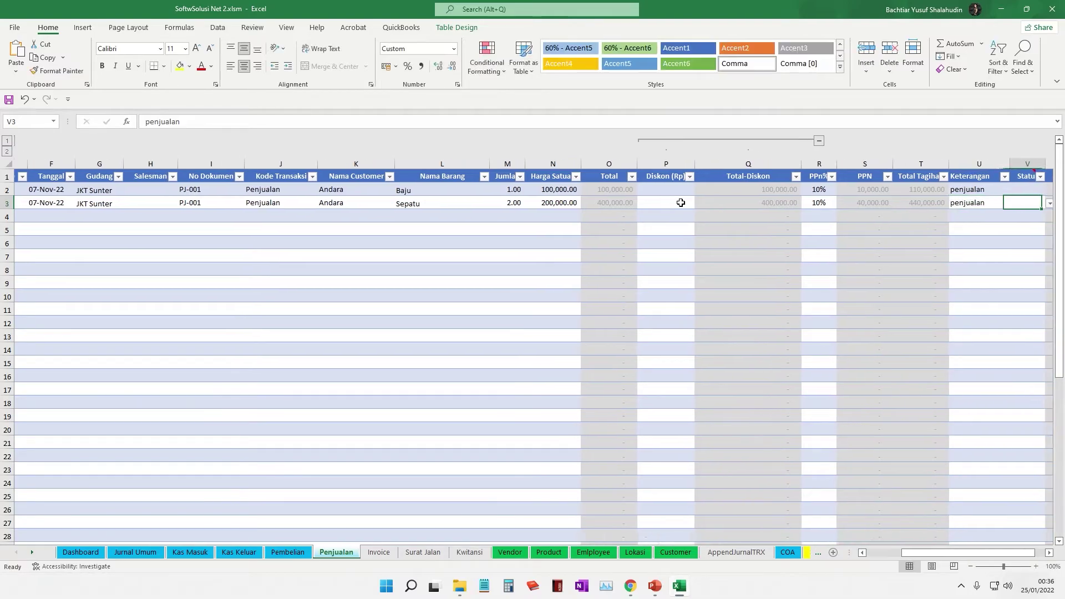
key(Tab)
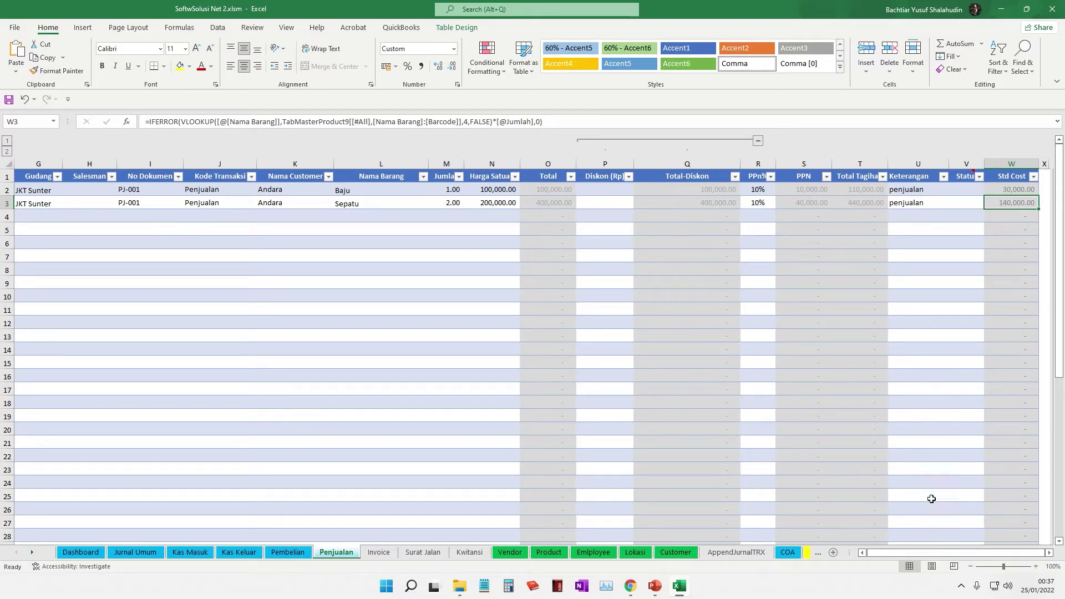
Start a third sale row with number 3 and copy the date 07/11/2022 from the Sepatu row into it
drag(949, 554, 910, 554)
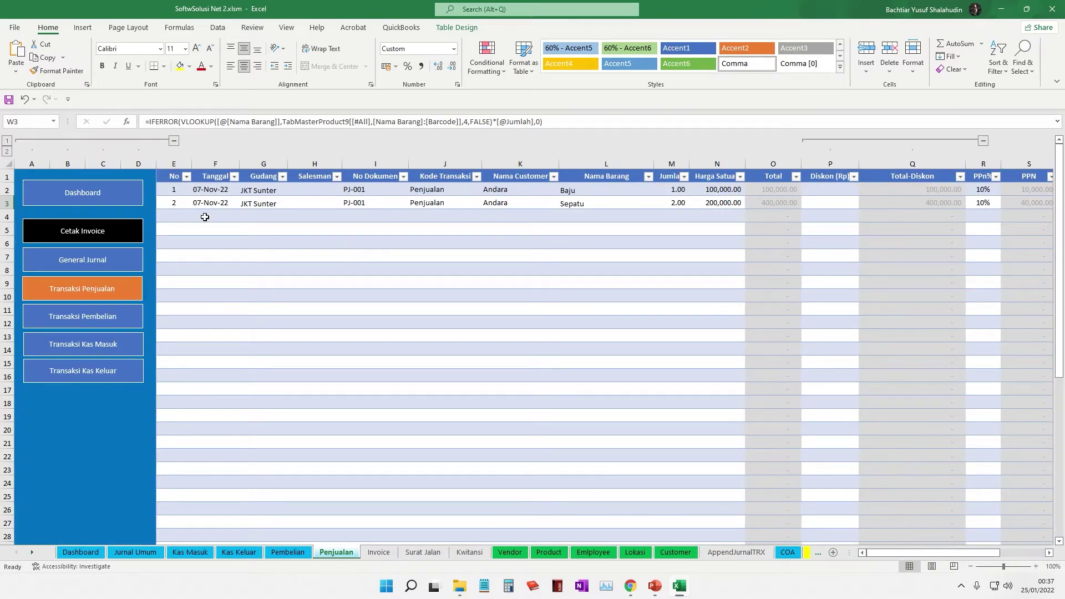
click(214, 219)
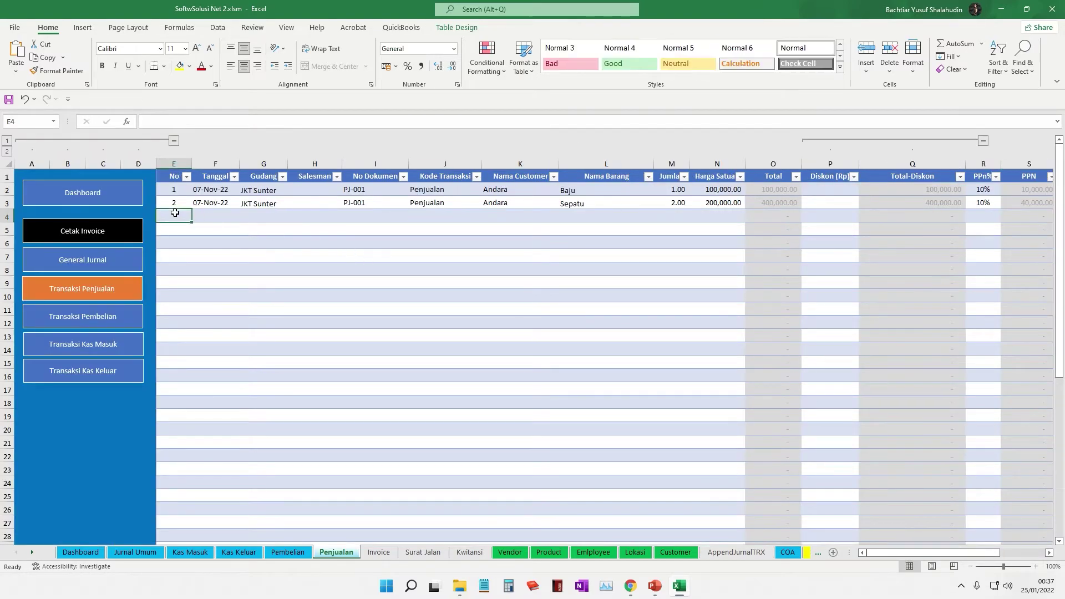
double_click(220, 203)
drag(233, 203, 191, 205)
key(ctrl+c)
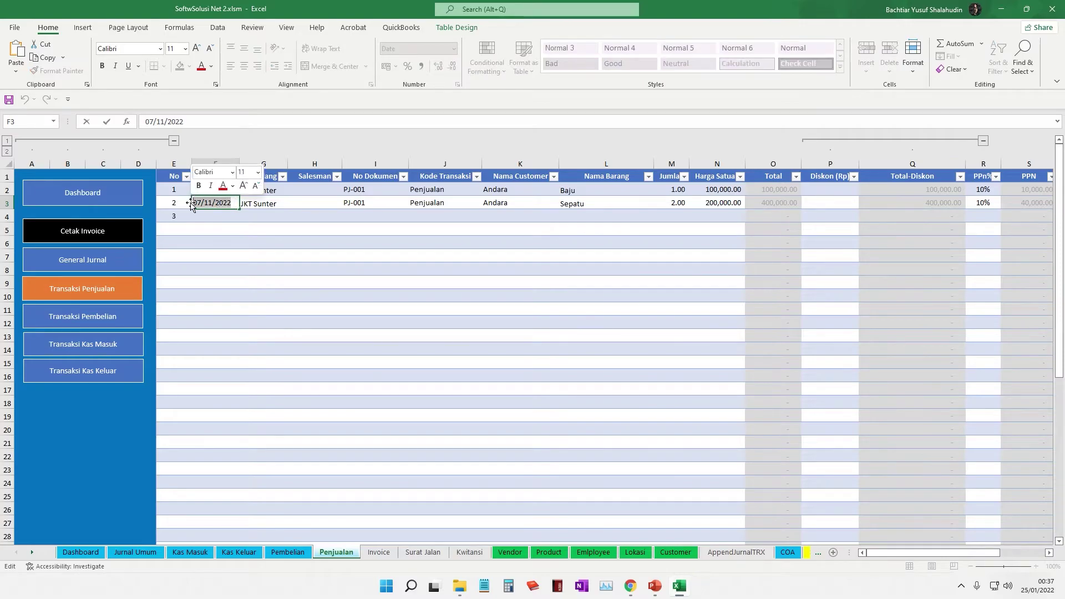
click(252, 252)
click(221, 217)
key(ctrl+v)
Set the third sale row's warehouse to JKT Sunter and its document number to PJ-001
click(277, 217)
click(292, 217)
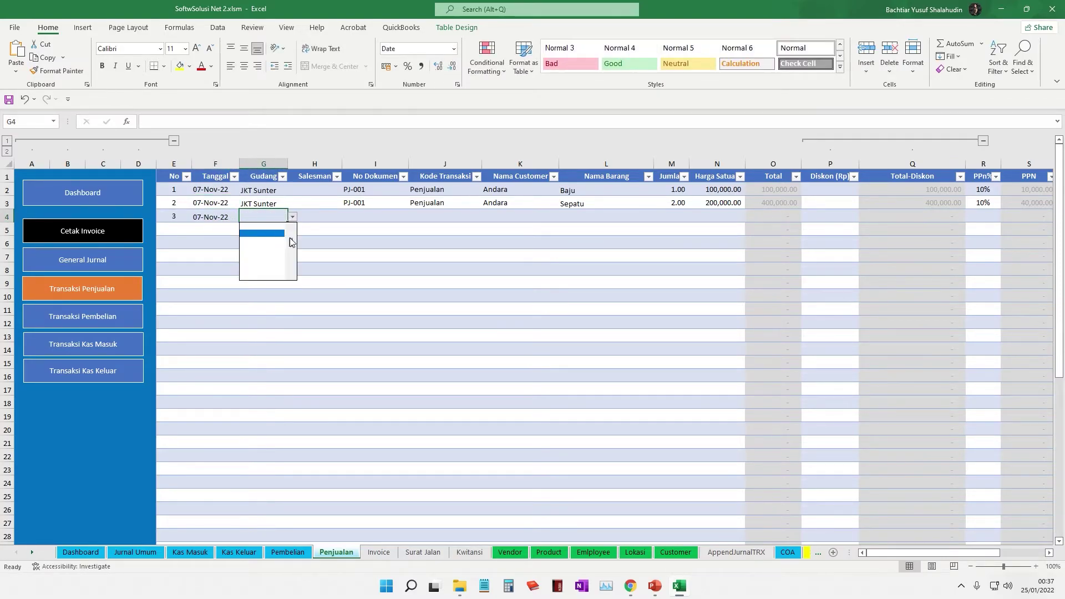
click(260, 227)
click(349, 216)
double_click(358, 203)
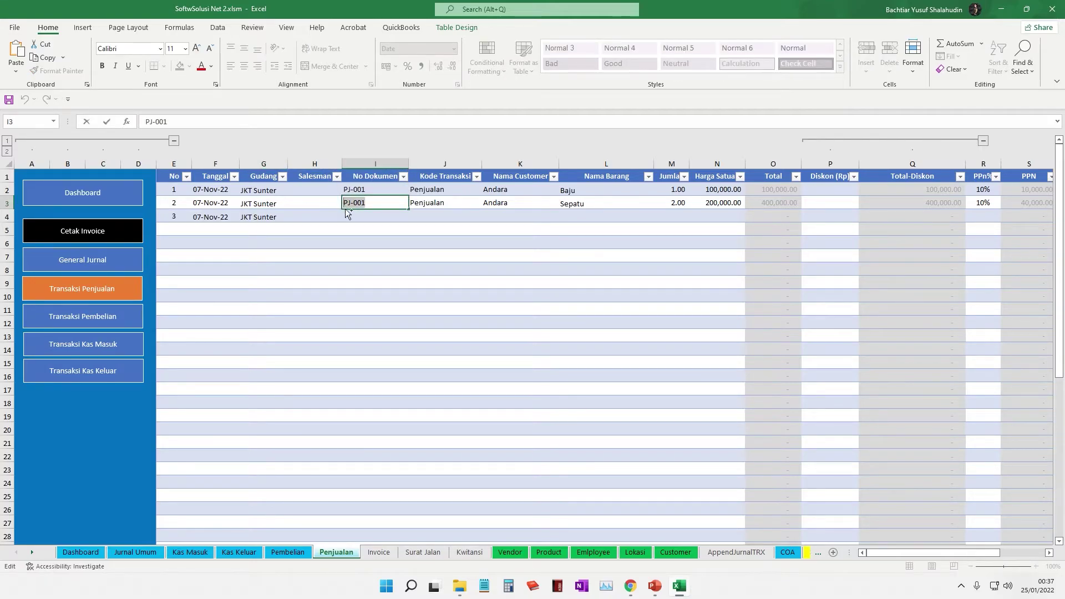
key(Return)
text(PJ-001)
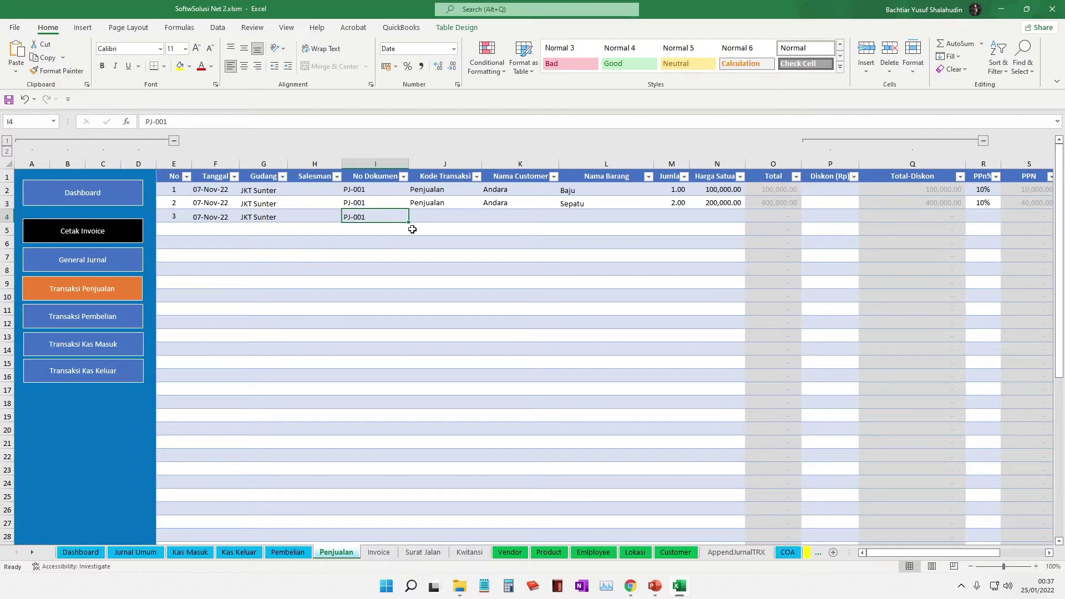
Set the third sale row's transaction code to Penjualan and its customer to Andara
click(439, 219)
click(452, 205)
click(453, 216)
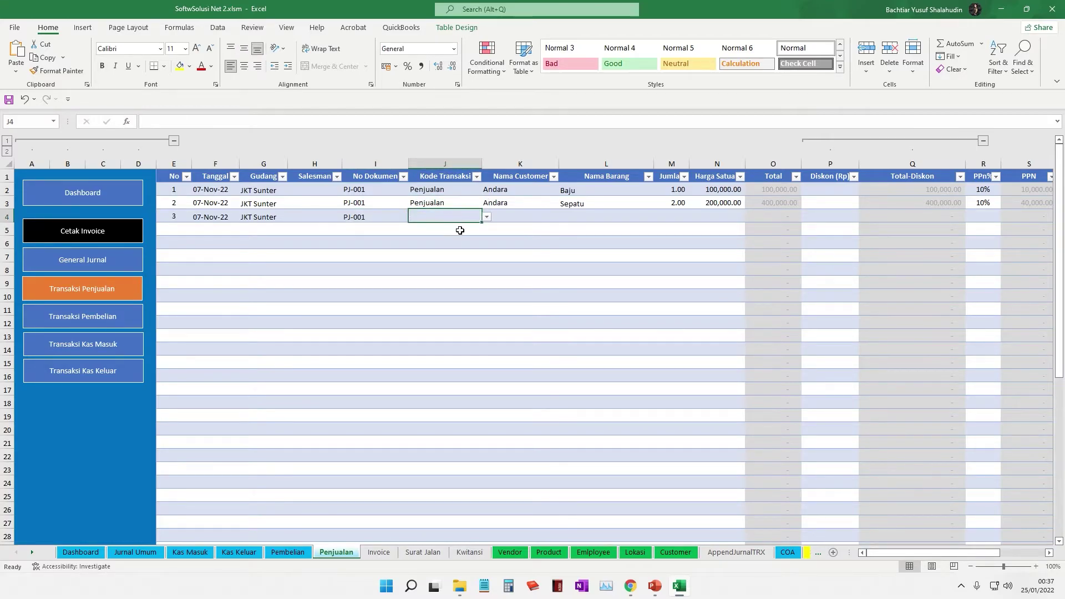
click(487, 217)
click(471, 227)
click(518, 218)
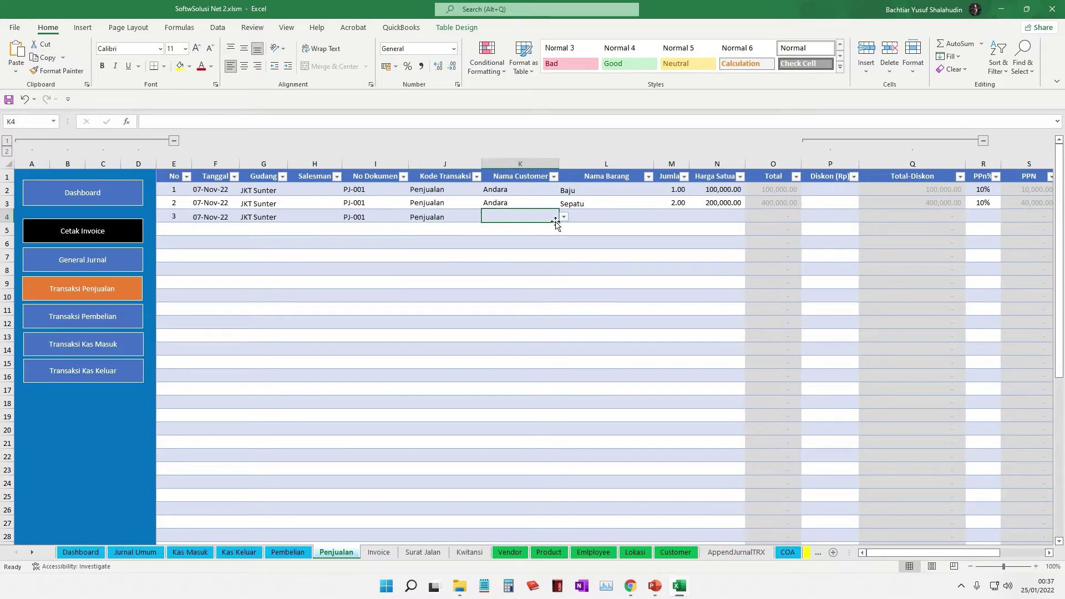
click(564, 218)
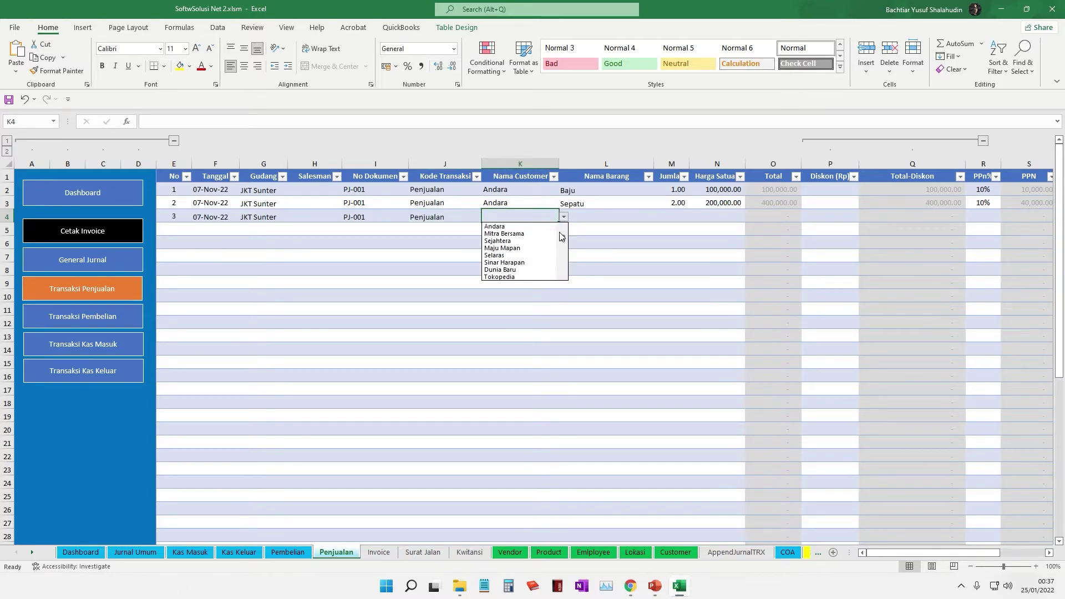
click(499, 225)
Choose Topi as the third sale row's item
click(576, 215)
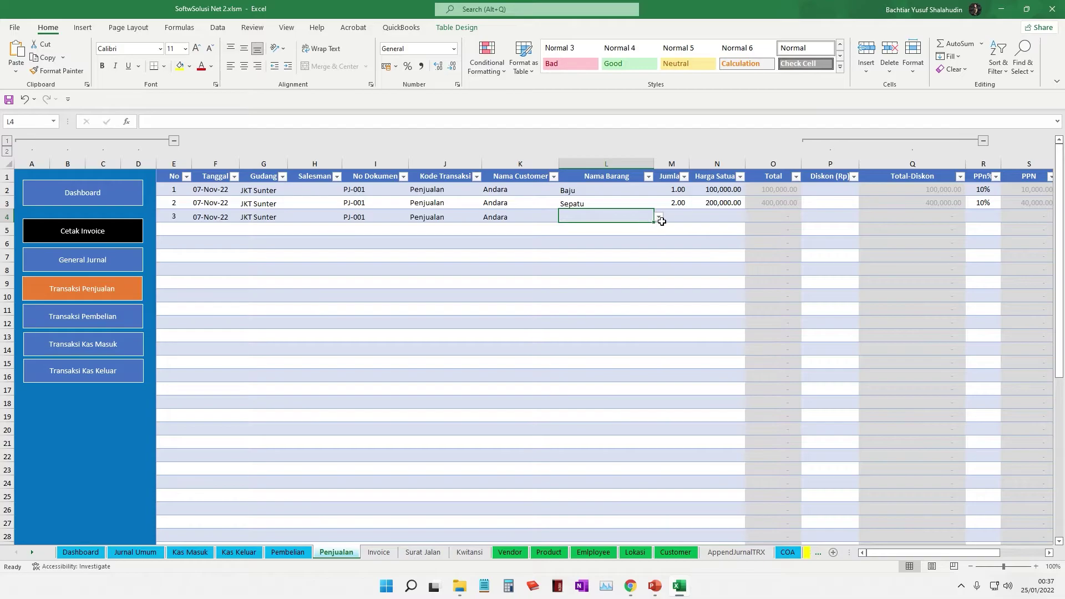
click(658, 217)
drag(660, 258, 656, 230)
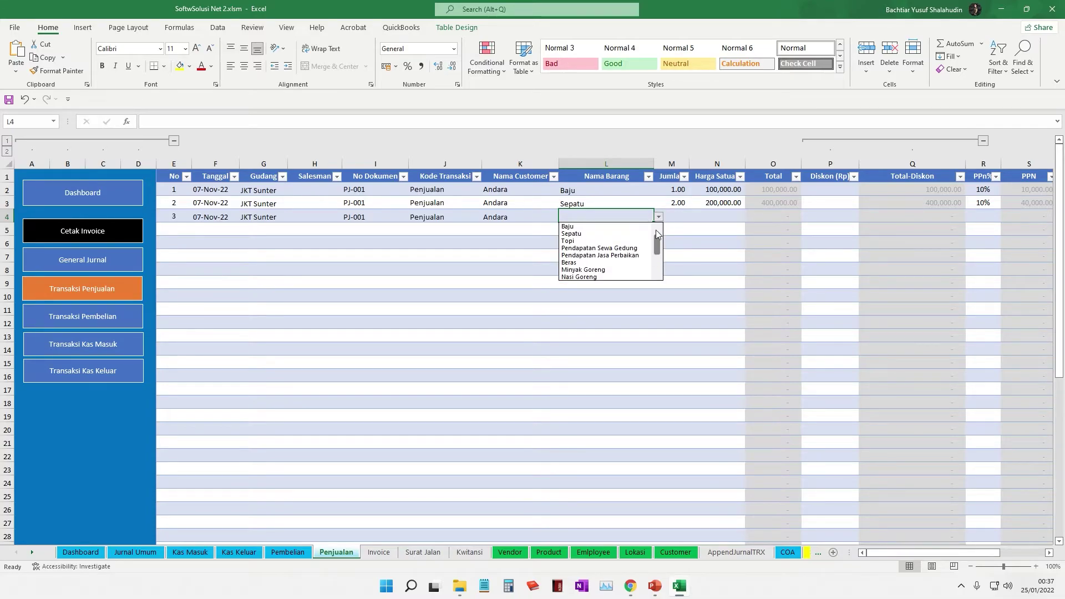
click(622, 237)
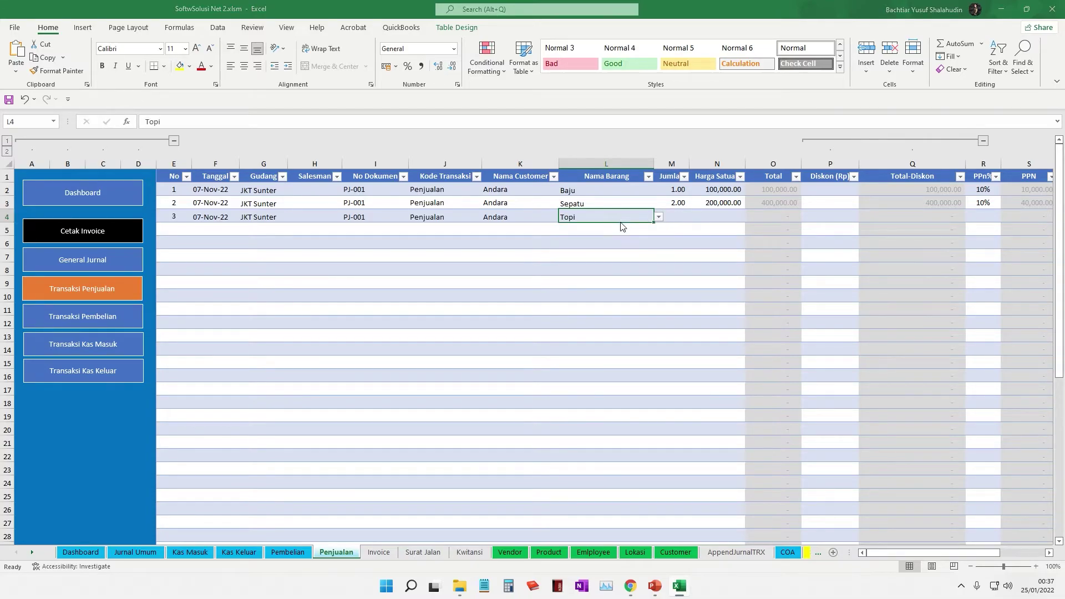
Consult the Studi Kasus 3 slide and enter a quantity of 5 and a unit price of 70,000 for Topi
key(alt+Tab)
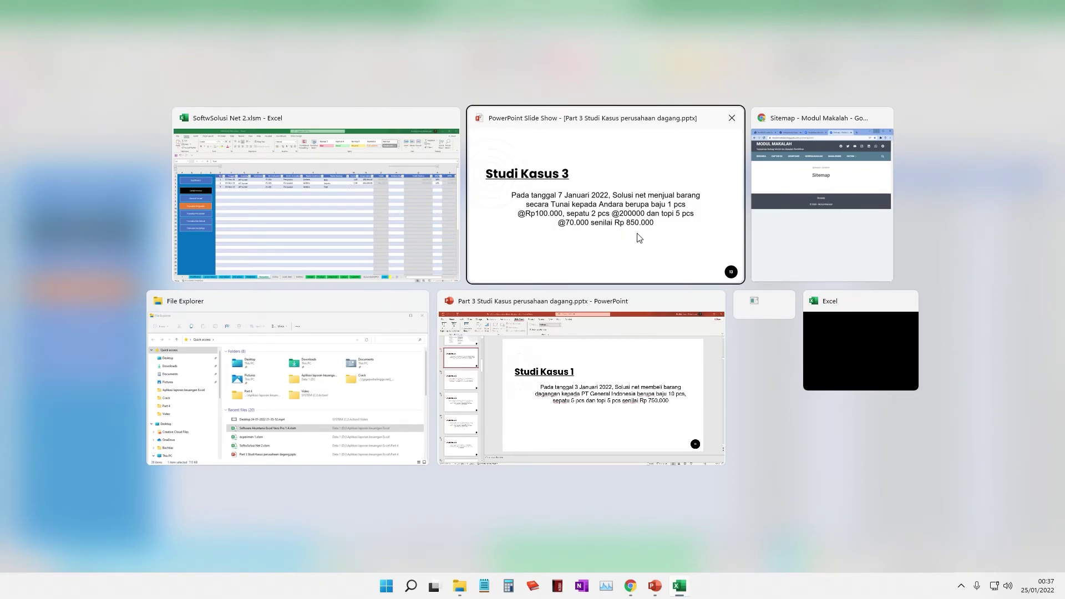
click(639, 237)
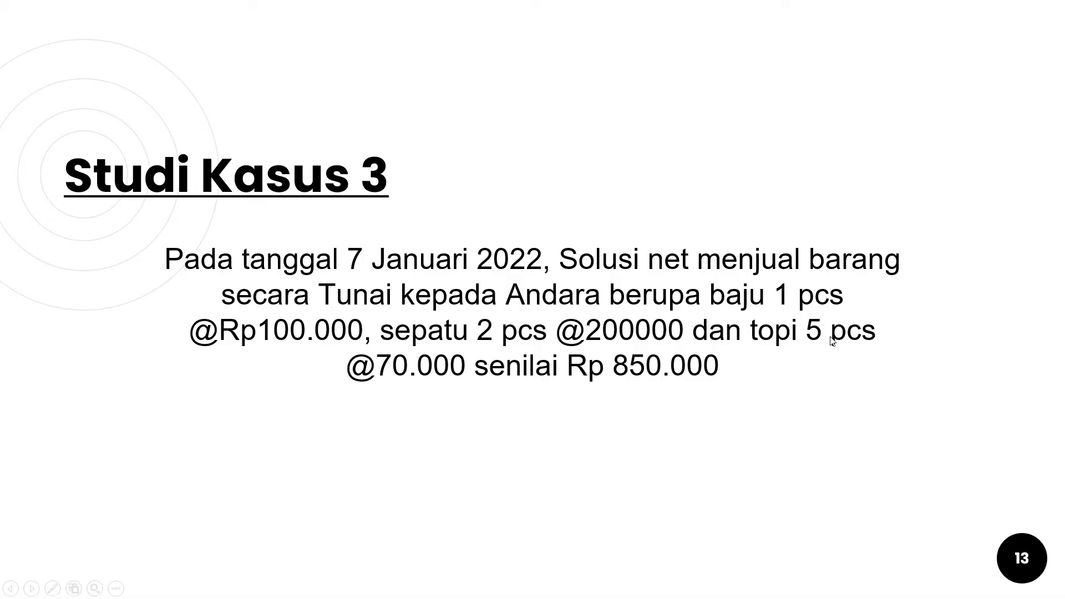
key(alt+Tab)
click(617, 259)
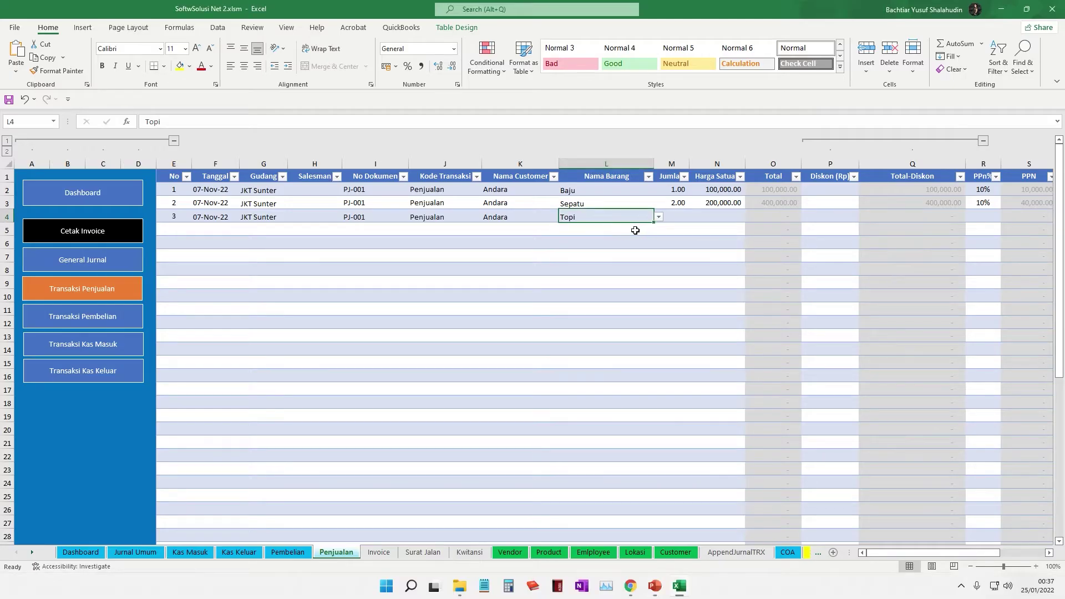
click(676, 216)
text(5)
key(Tab)
text(7)
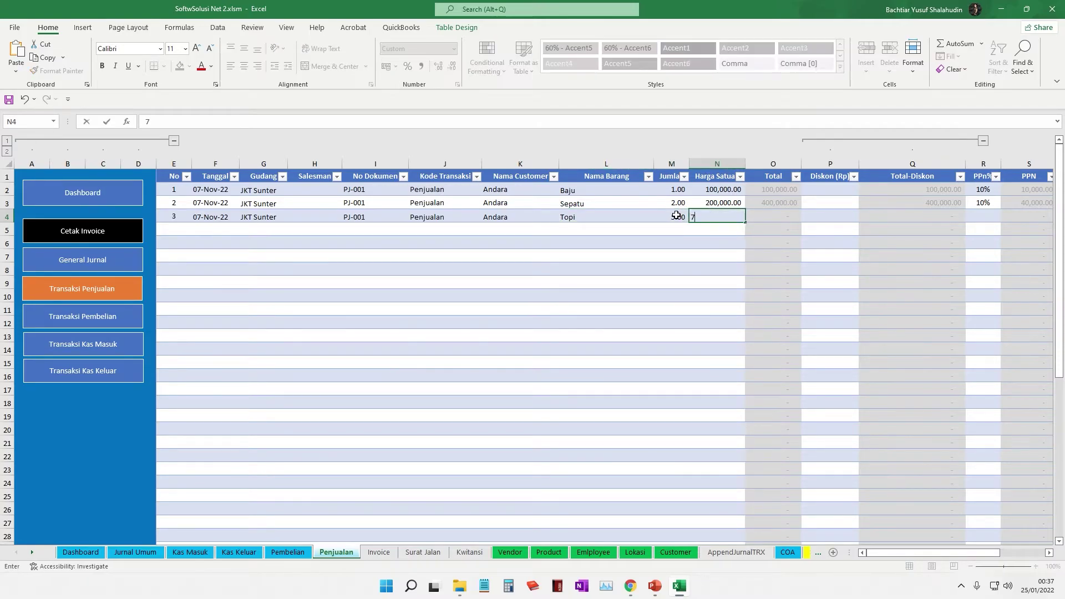
key(Tab)
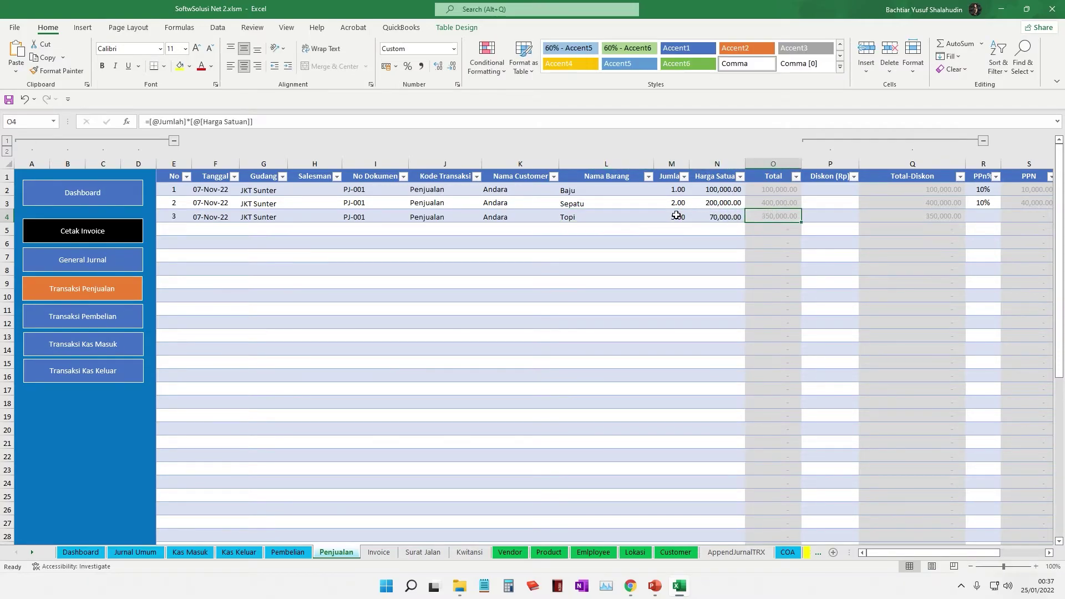
Leave the Topi row's discount blank, set its PPN rate to 10% and enter penjualan as its description
key(Tab)
key(Tab)
key(Tab)
text(10)
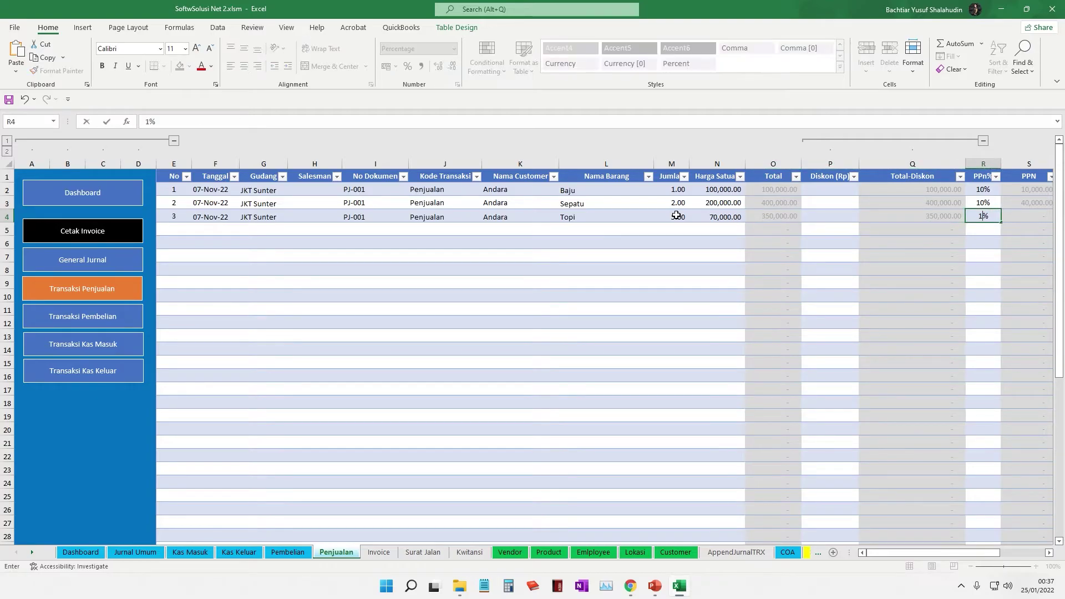
key(Tab)
key(Tab)
key(Tab)
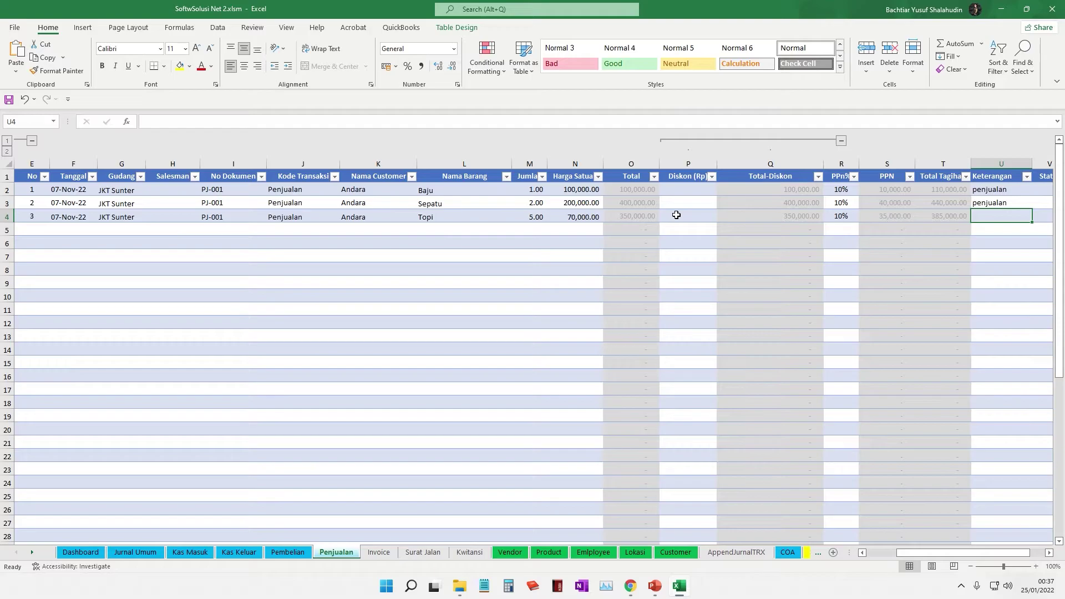
text(penjualan)
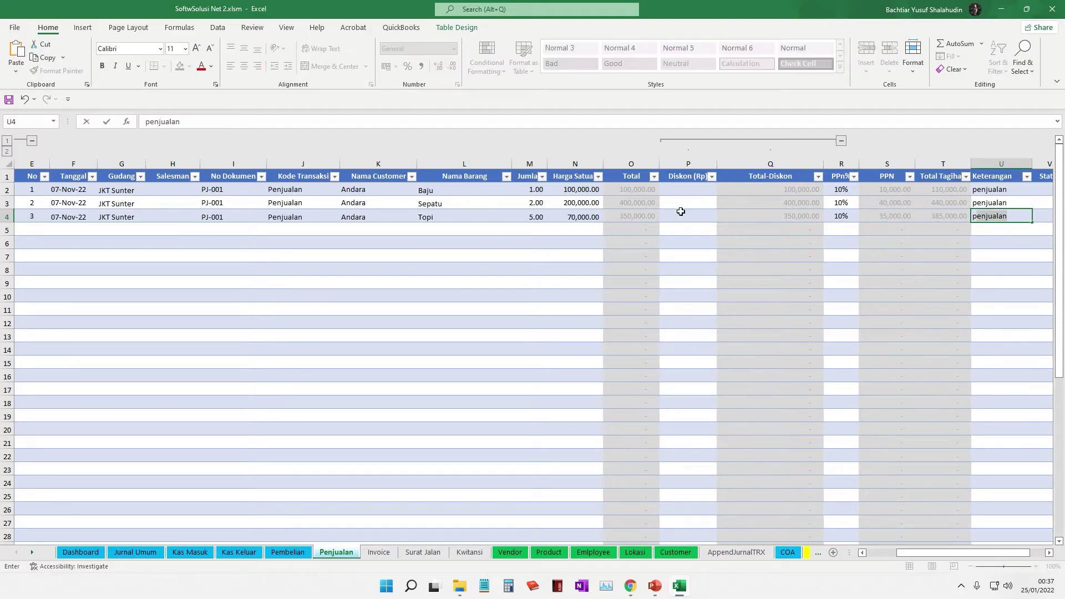
key(Return)
Generate the sales invoice for document PJ-001 from the first sale row's document number
drag(908, 556, 878, 556)
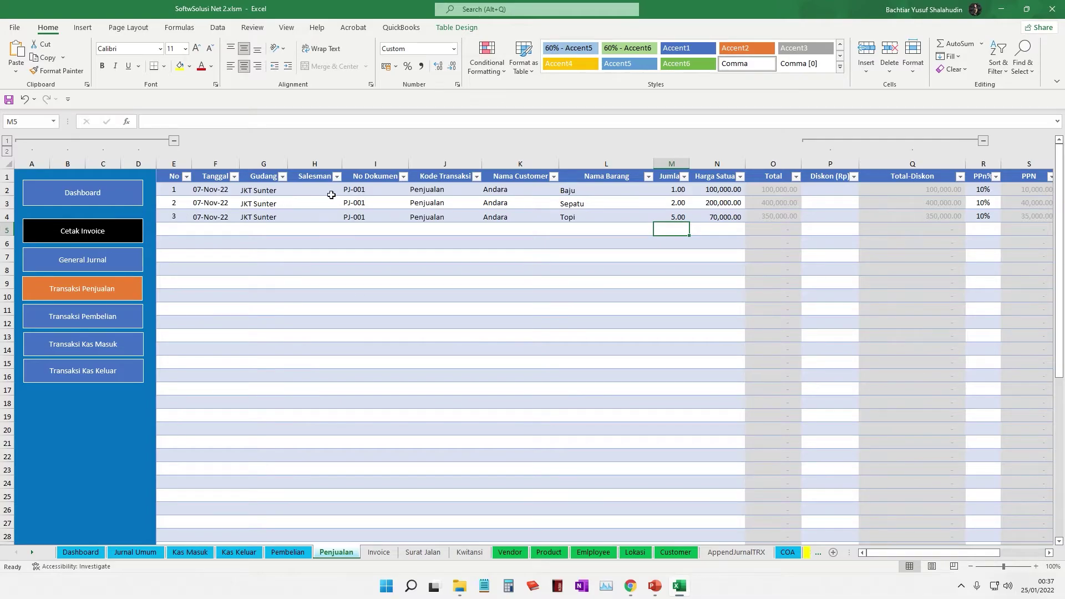
click(354, 191)
click(405, 318)
key(Up)
click(373, 190)
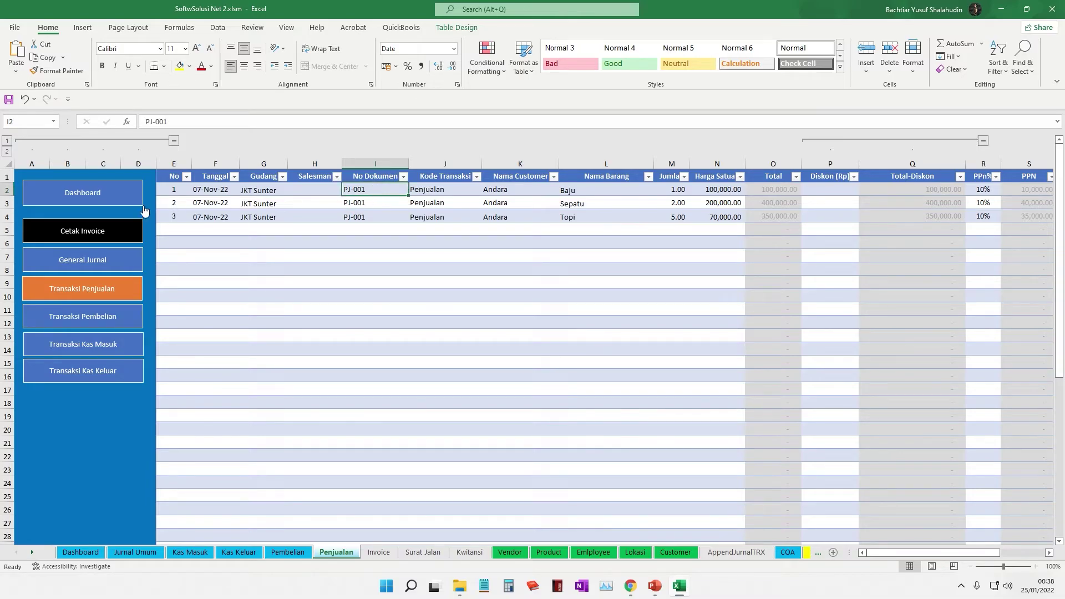
click(120, 228)
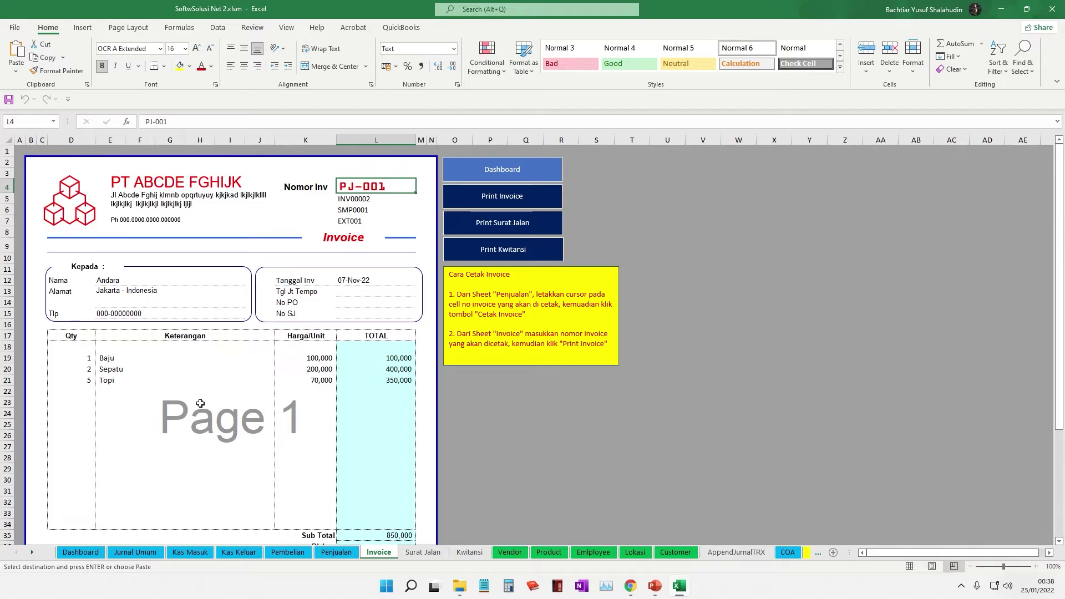
Compare the invoice's item lines and subtotal with the sale amount on the Studi Kasus 3 slide
scroll(216, 410, down, 2)
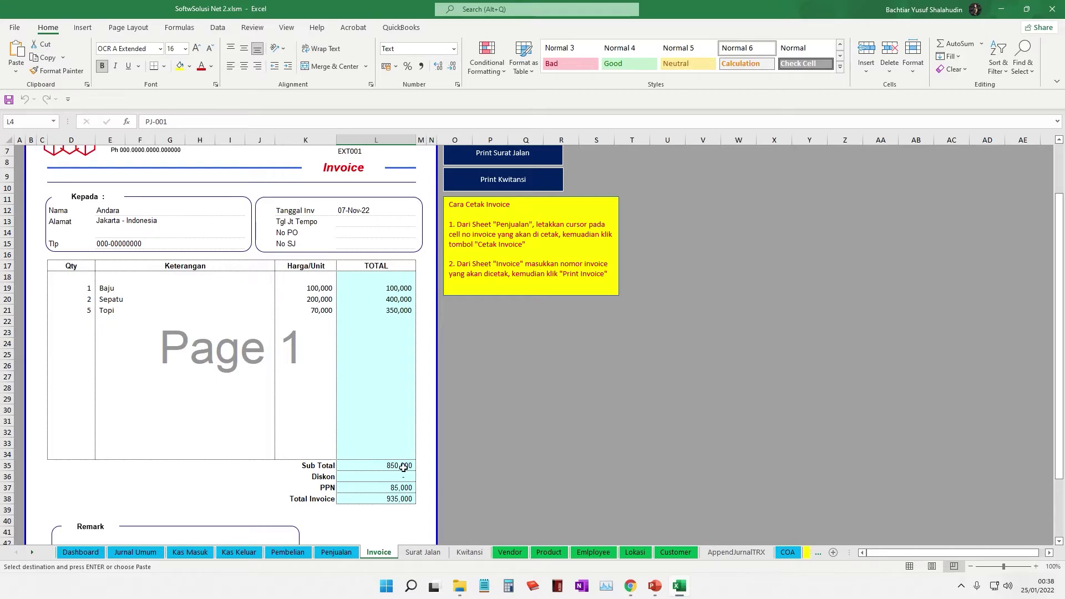
key(alt+Tab)
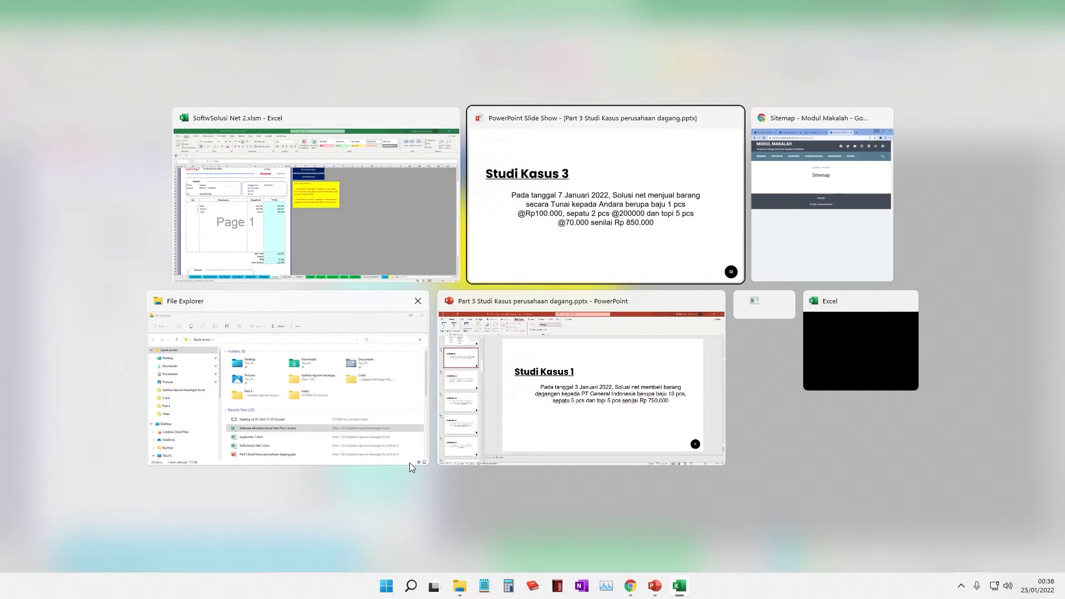
click(614, 262)
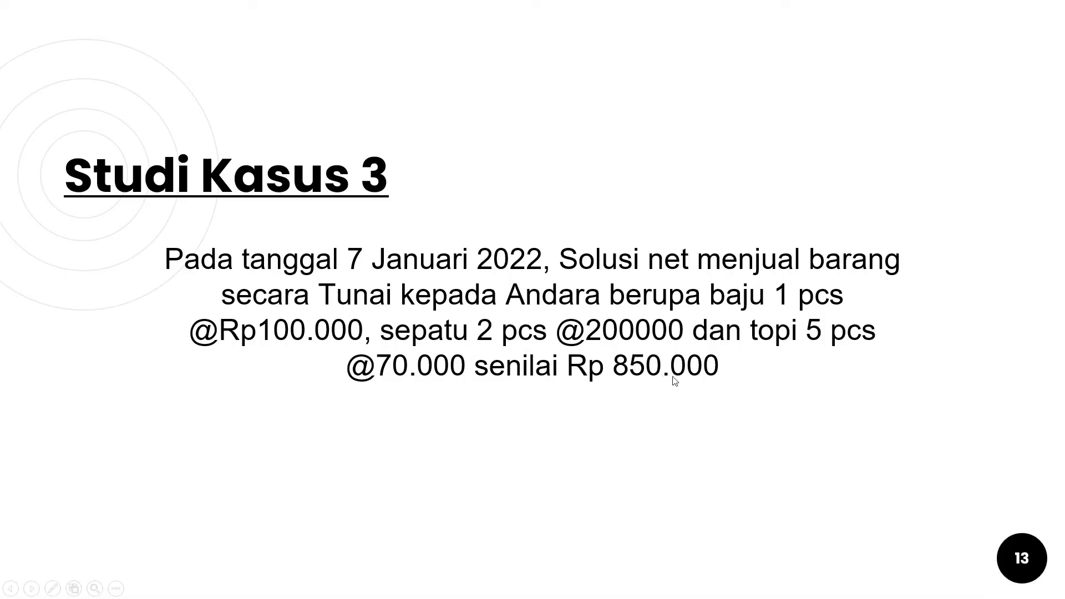
key(alt+Tab)
click(556, 234)
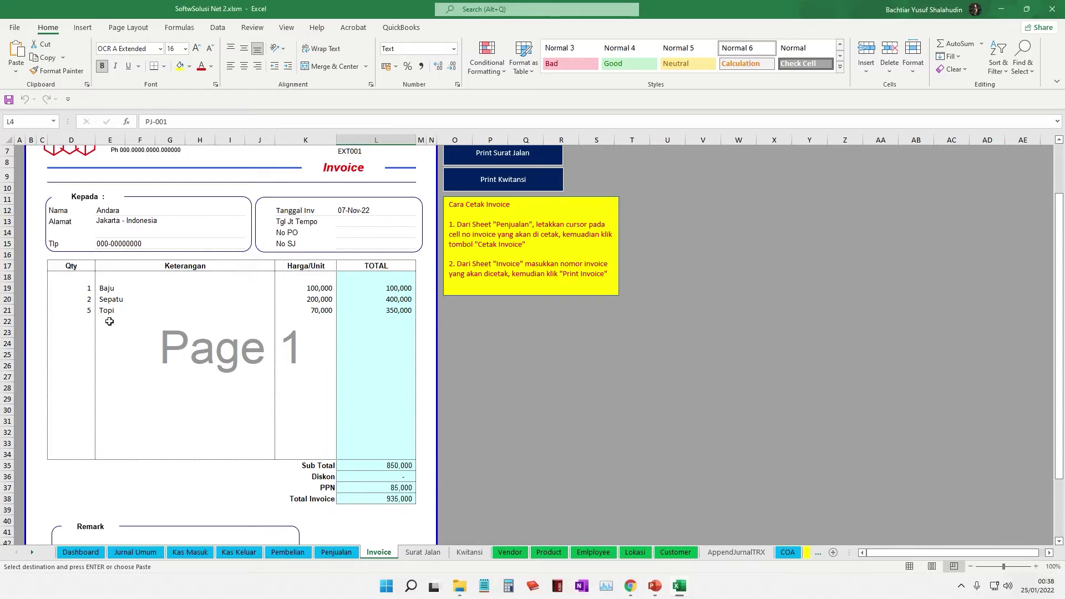
scroll(113, 320, up, 2)
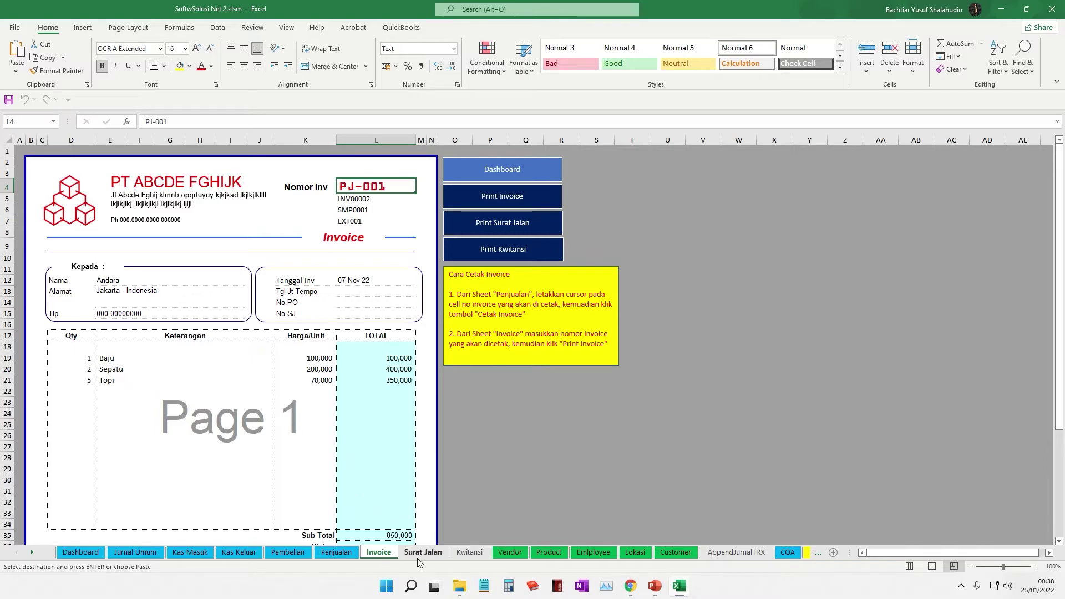
Revisit the Penjualan sheet, and view the Surat Jalan and Kwitansi sheets for document PJ-001
click(337, 552)
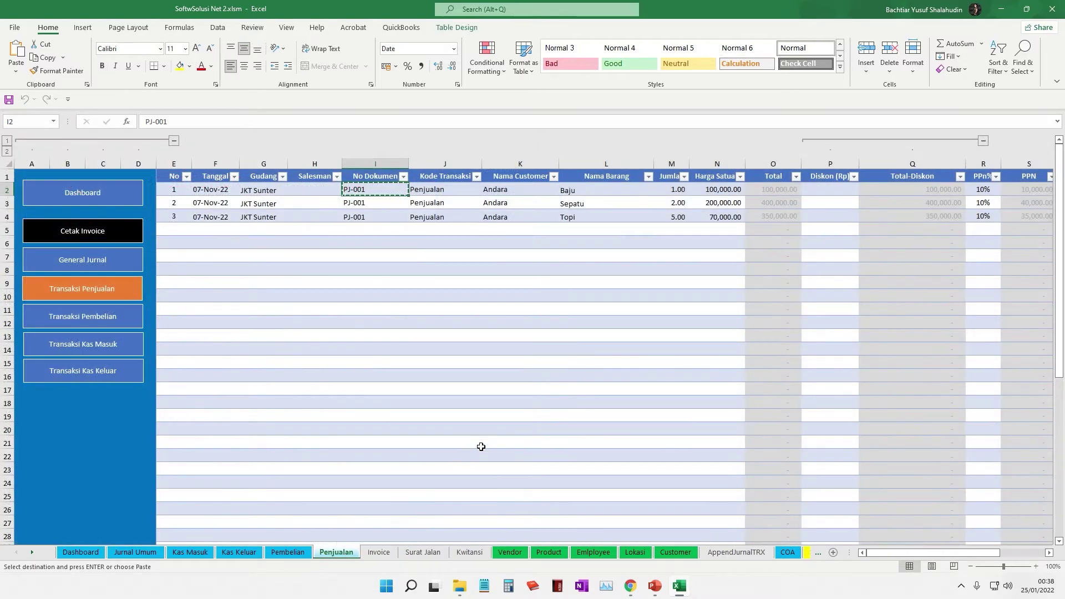
click(480, 379)
click(385, 231)
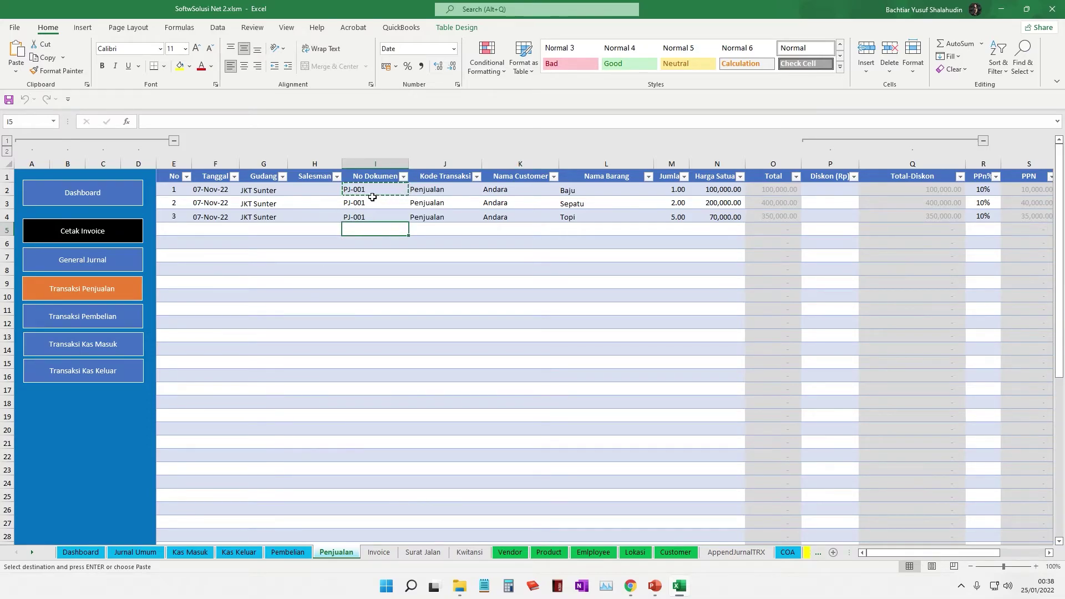
click(423, 552)
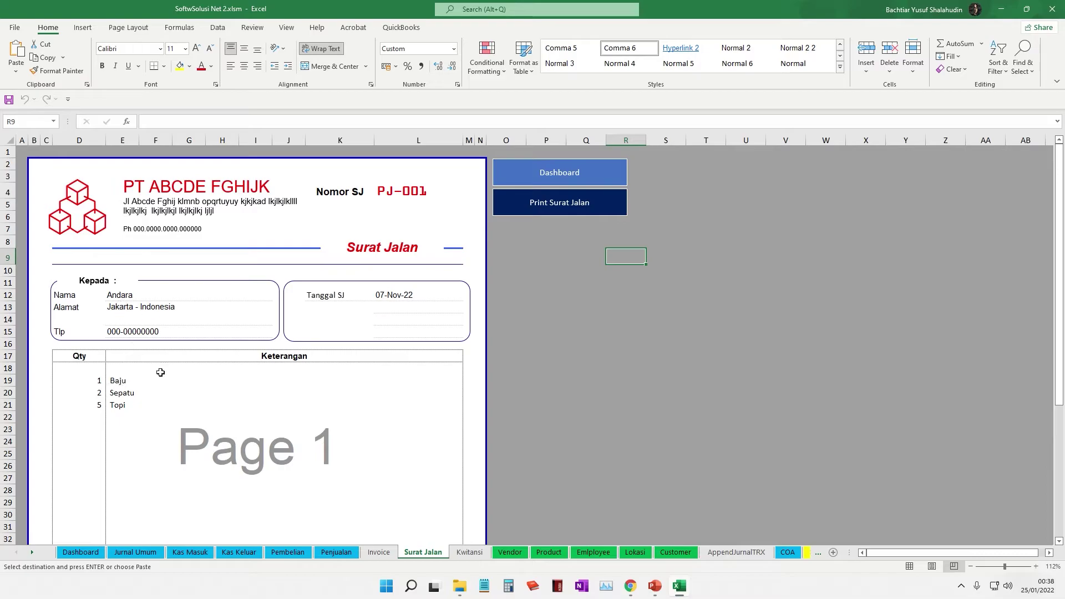
click(457, 553)
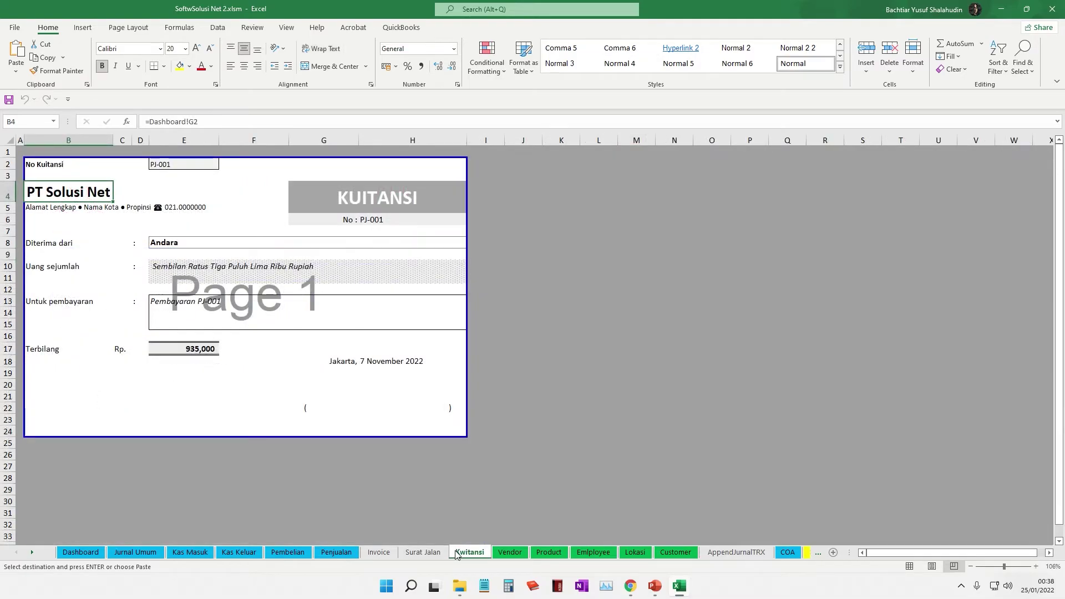
Look over the Surat Jalan for PJ-001 and the Penjualan sheet's recorded sale rows
click(423, 552)
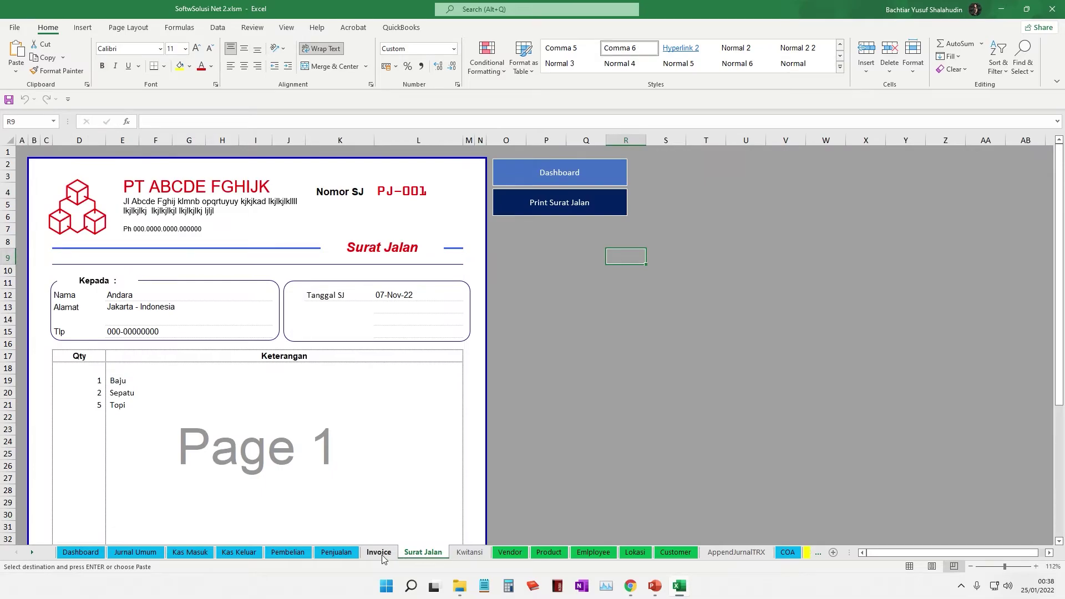
click(15, 27)
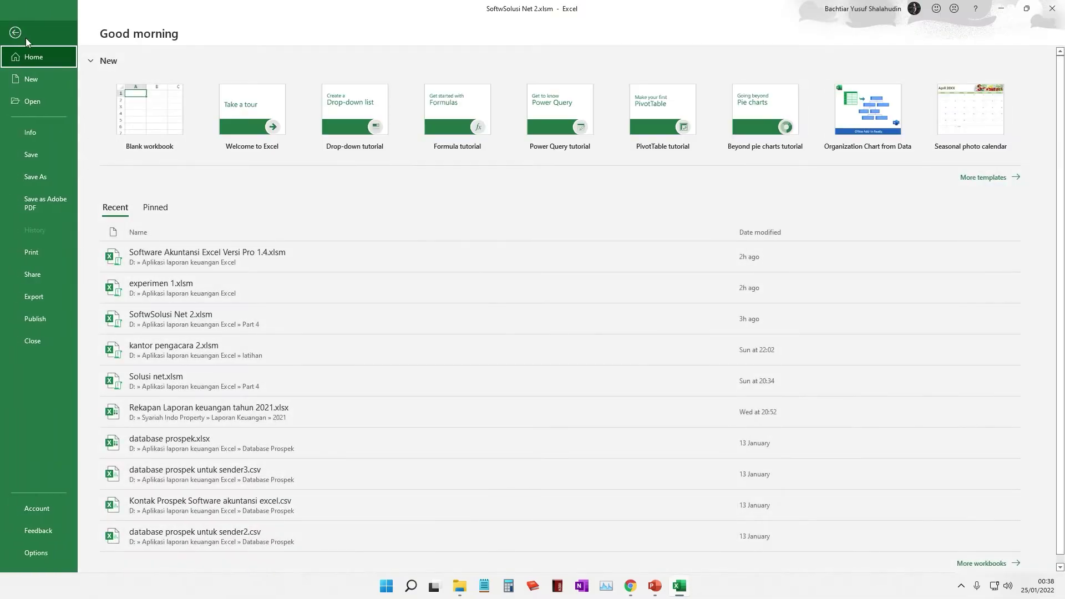
click(15, 32)
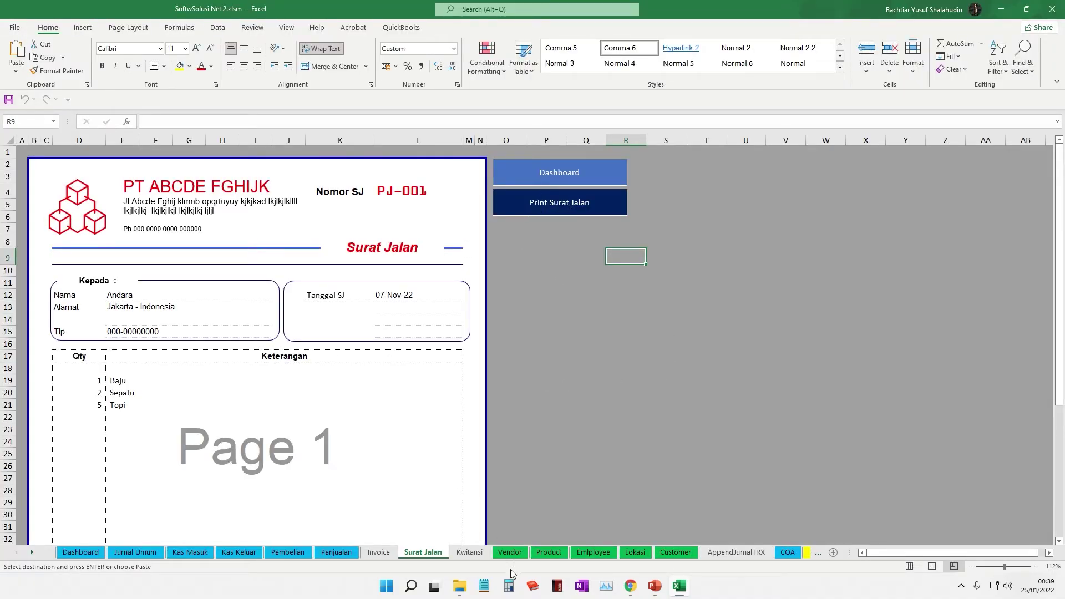
click(388, 553)
click(340, 553)
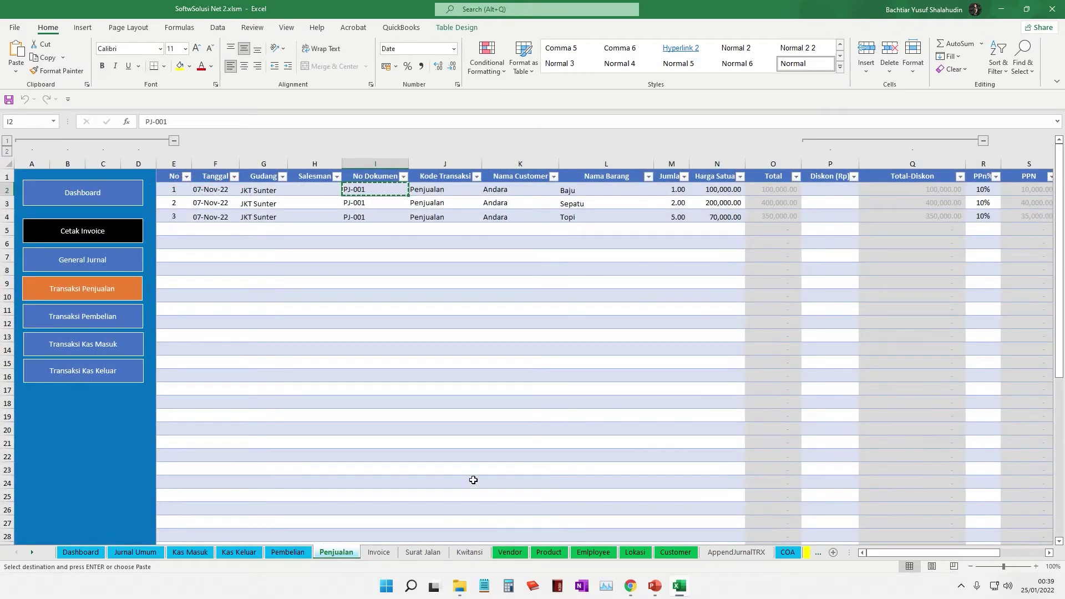
click(520, 457)
drag(929, 553, 905, 544)
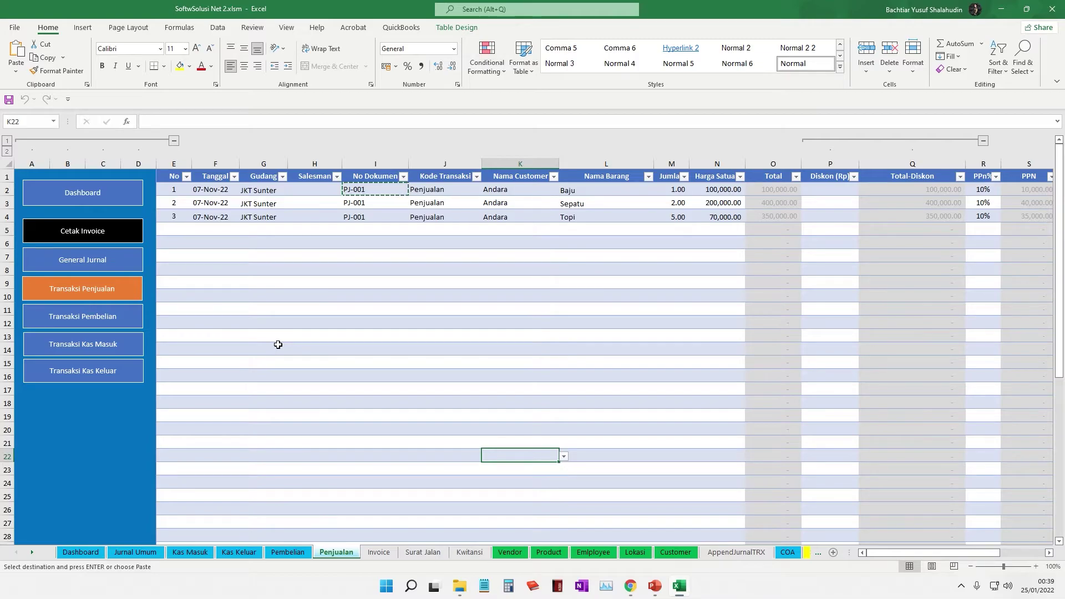
Refresh the workbook data from the Dashboard and open the Buku Besar sheet
click(78, 192)
click(100, 380)
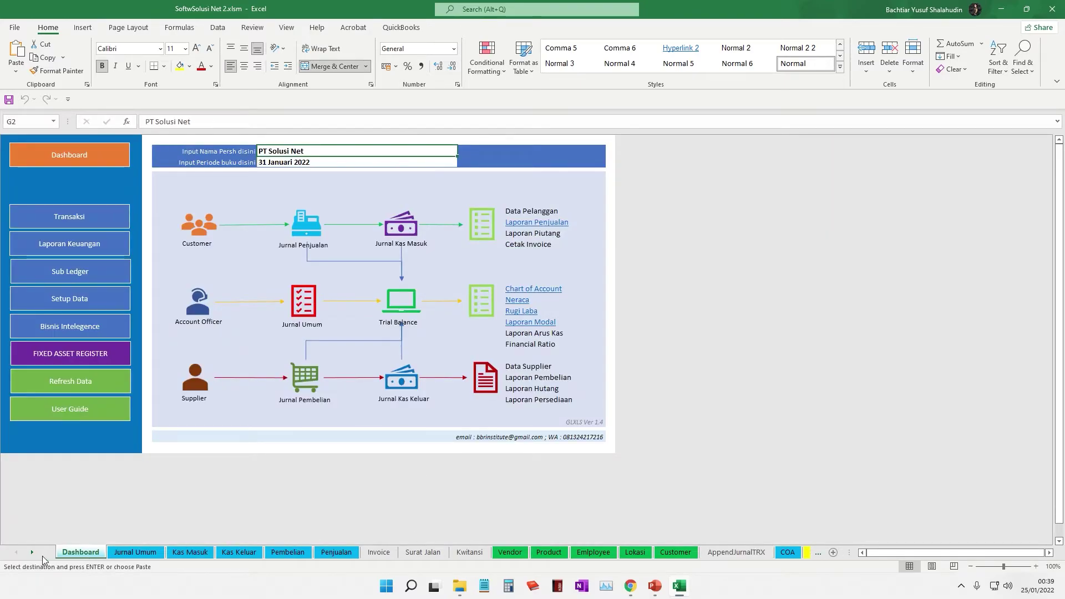
click(35, 554)
click(35, 554)
click(35, 554)
click(37, 555)
click(38, 555)
click(38, 554)
click(38, 555)
click(37, 555)
click(694, 553)
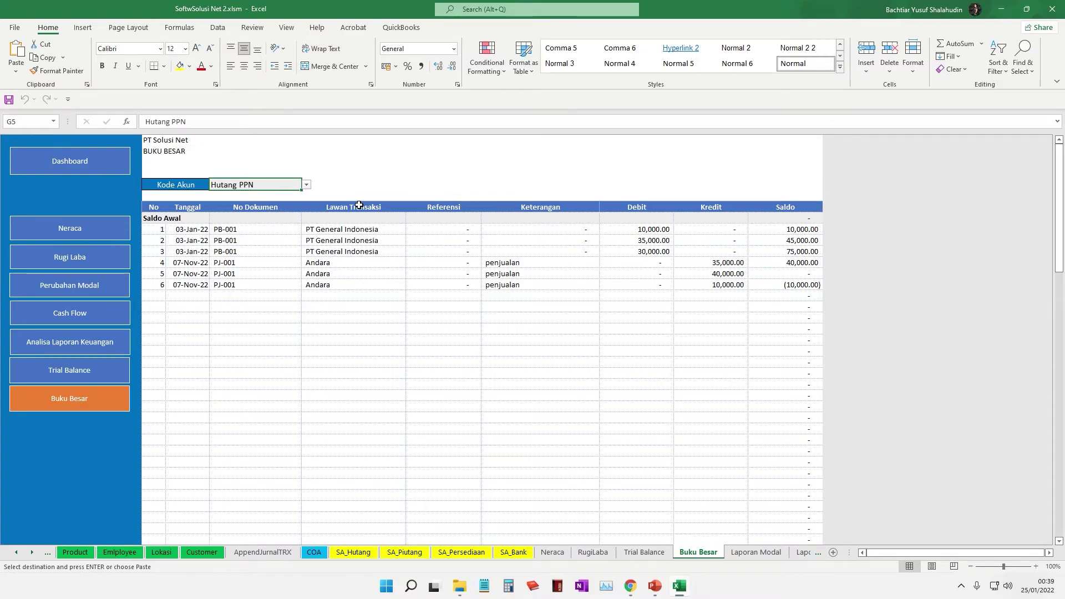
Examine the Hutang PPN ledger entries, and set Buku Besar's Kode Akun to Cash on Hand-IDR
click(444, 300)
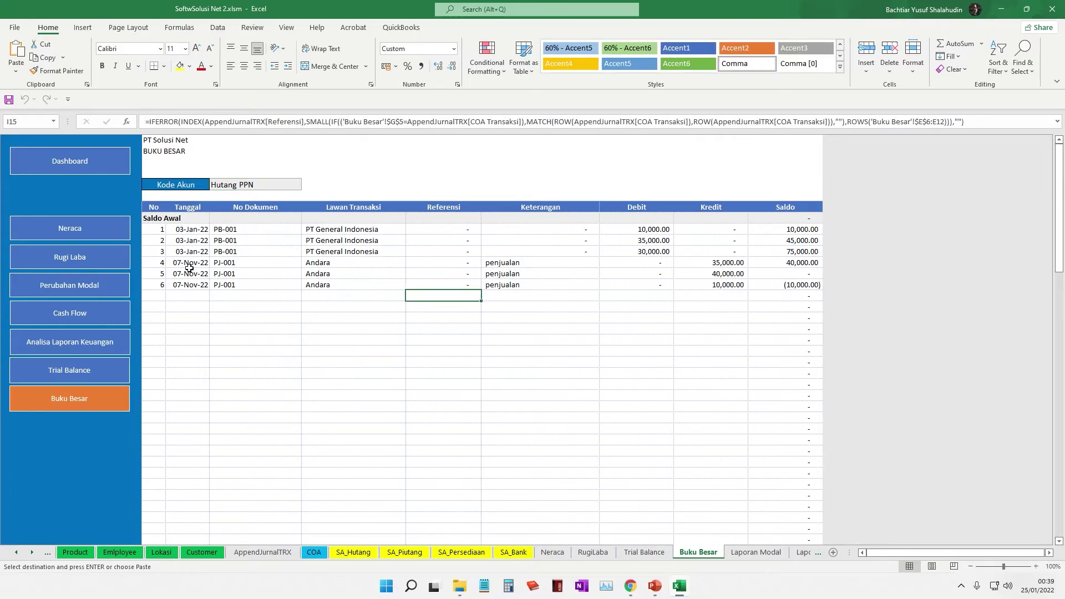
click(540, 267)
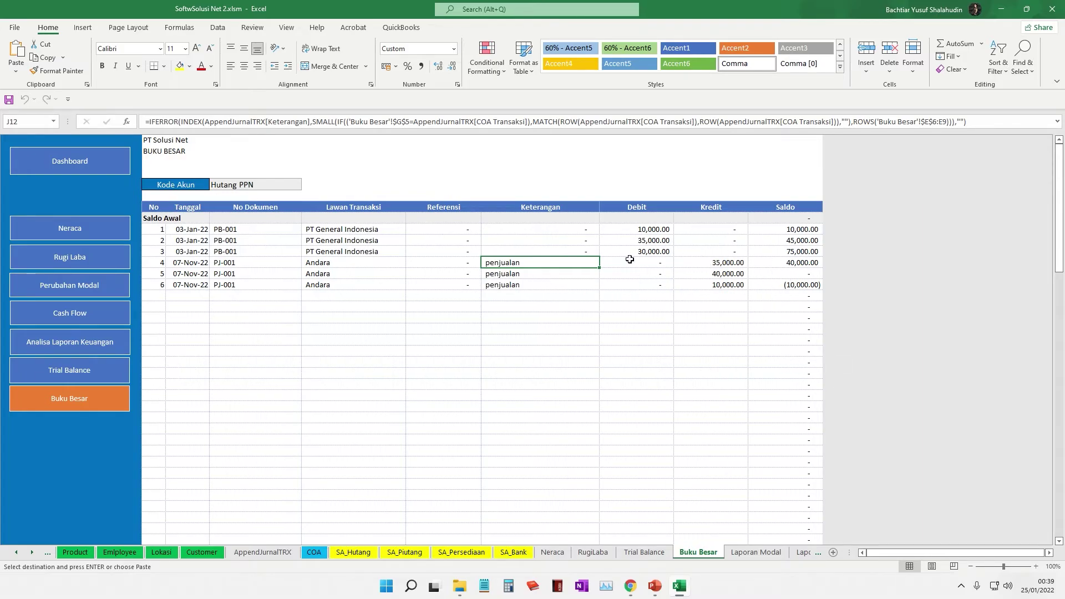
click(255, 186)
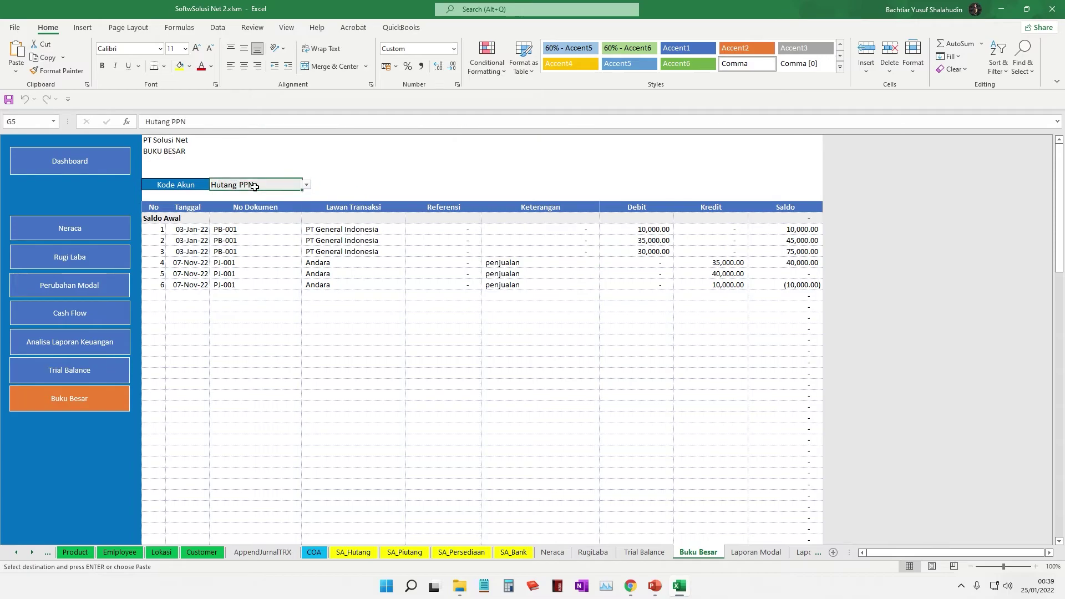
click(306, 184)
drag(309, 218, 307, 195)
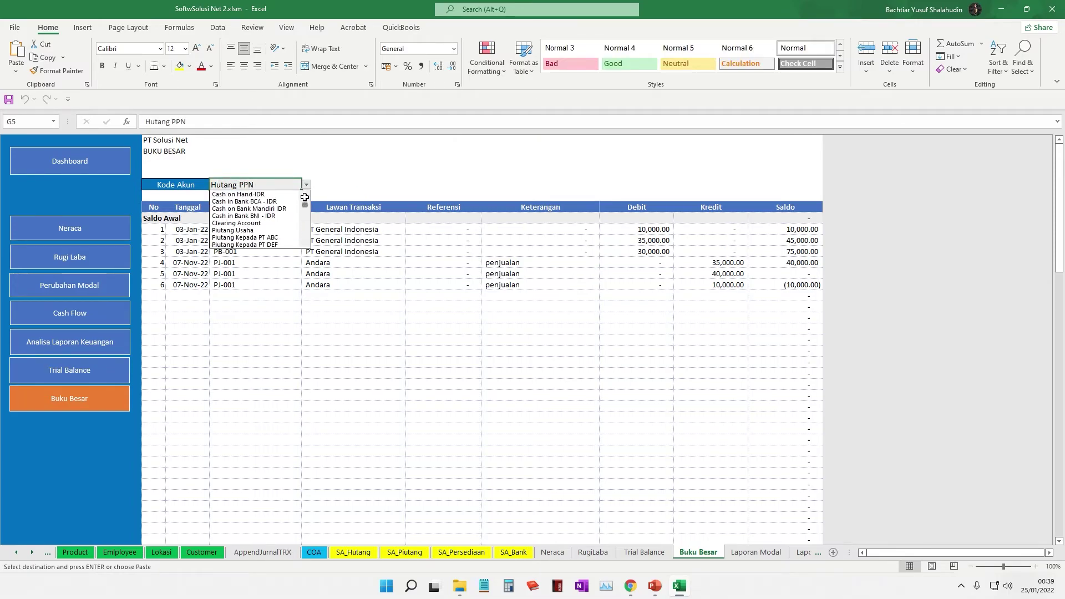
click(277, 194)
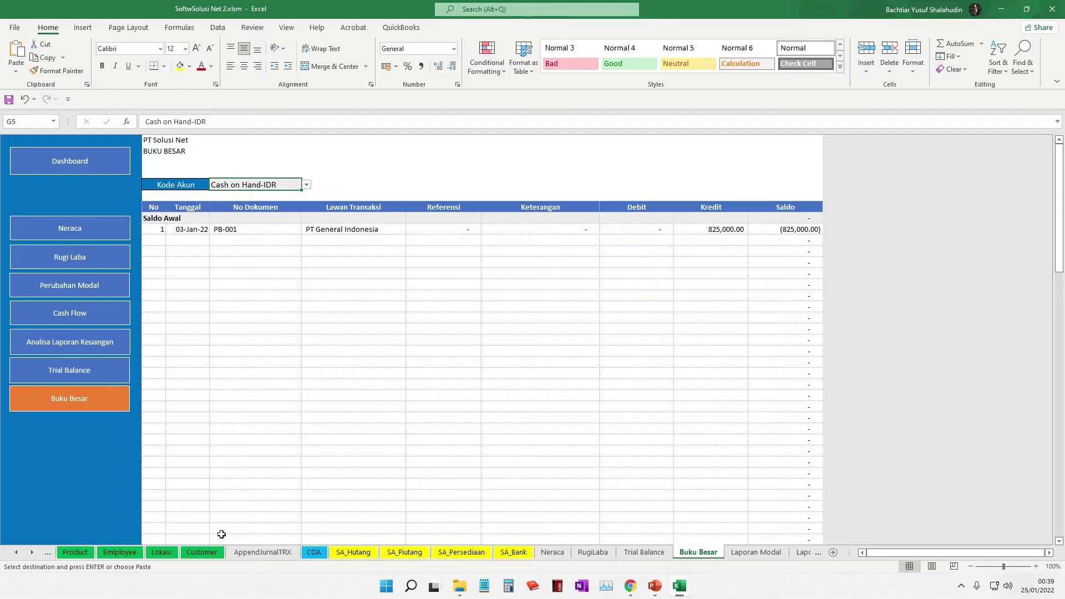
Compare the Penjualan rows and the PJ-001 invoice with the cash sale described on the Studi Kasus 3 slide
click(17, 552)
click(18, 553)
click(17, 553)
click(17, 553)
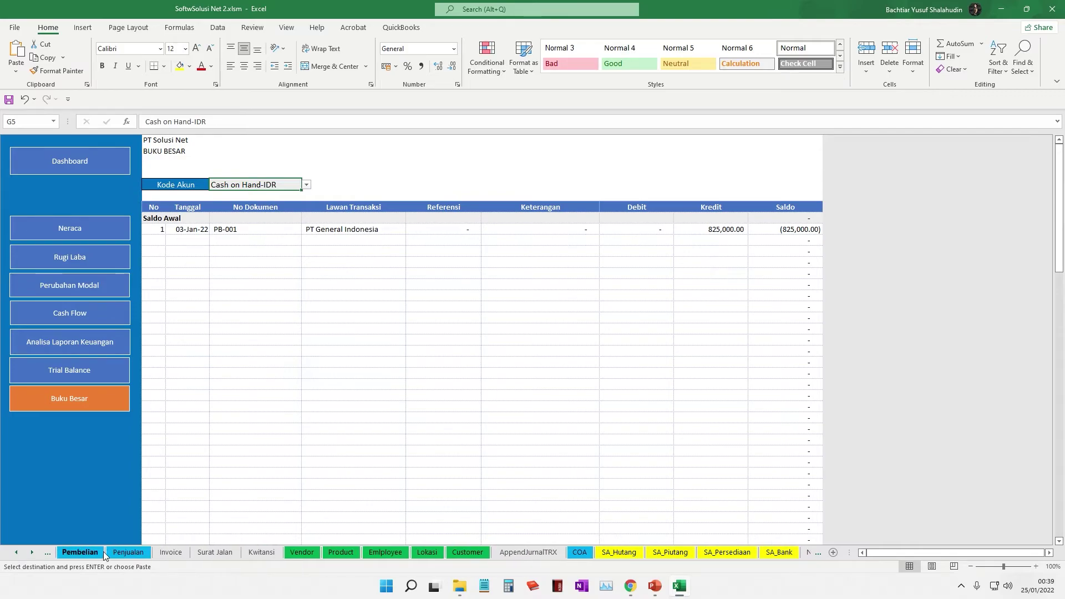
click(128, 552)
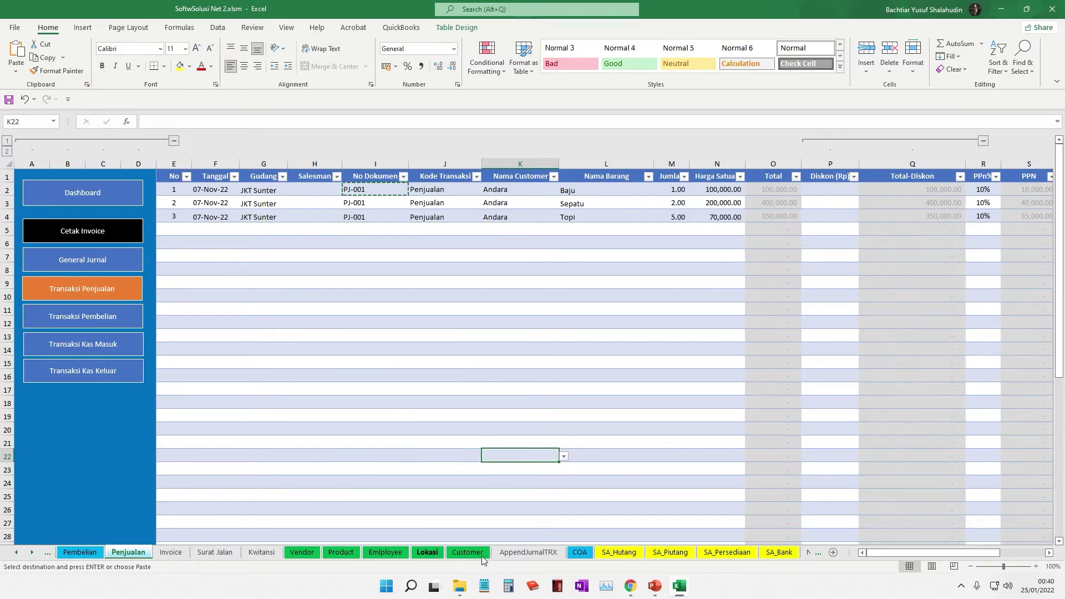
click(170, 552)
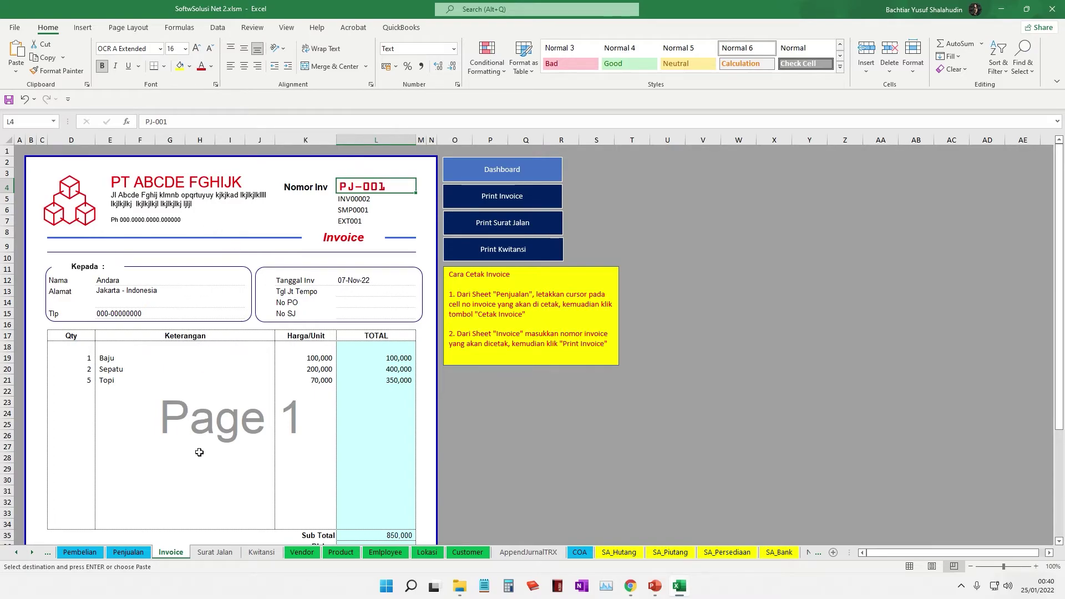
click(128, 552)
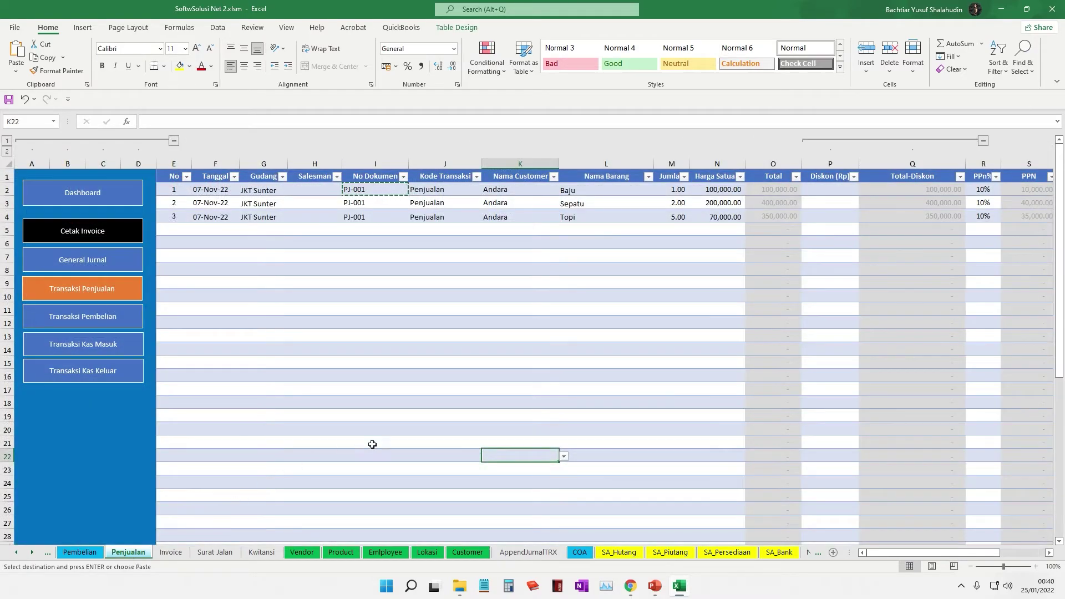
key(alt+Tab)
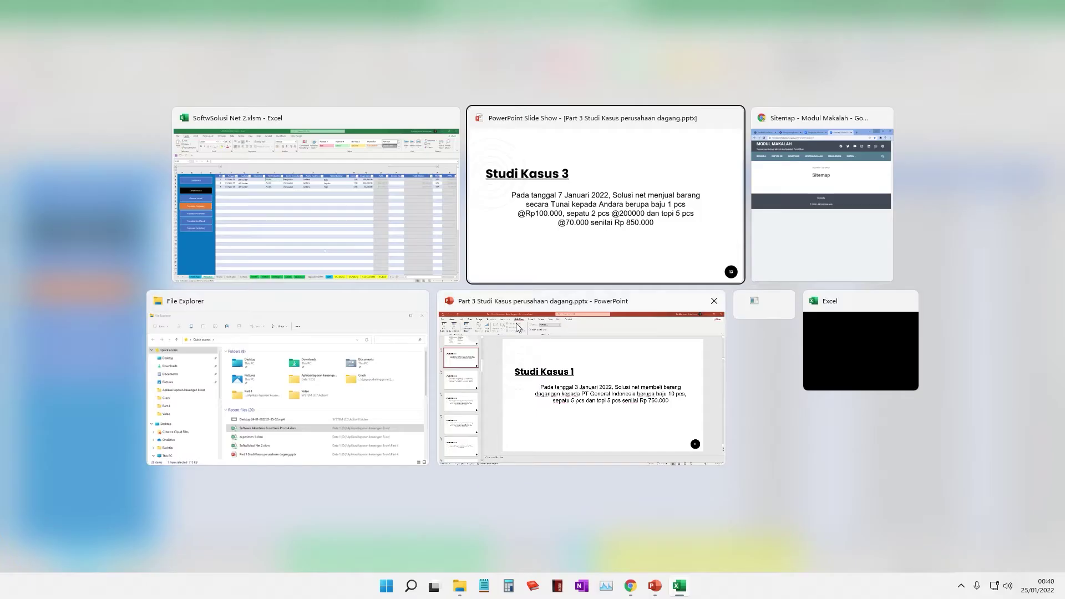
click(584, 214)
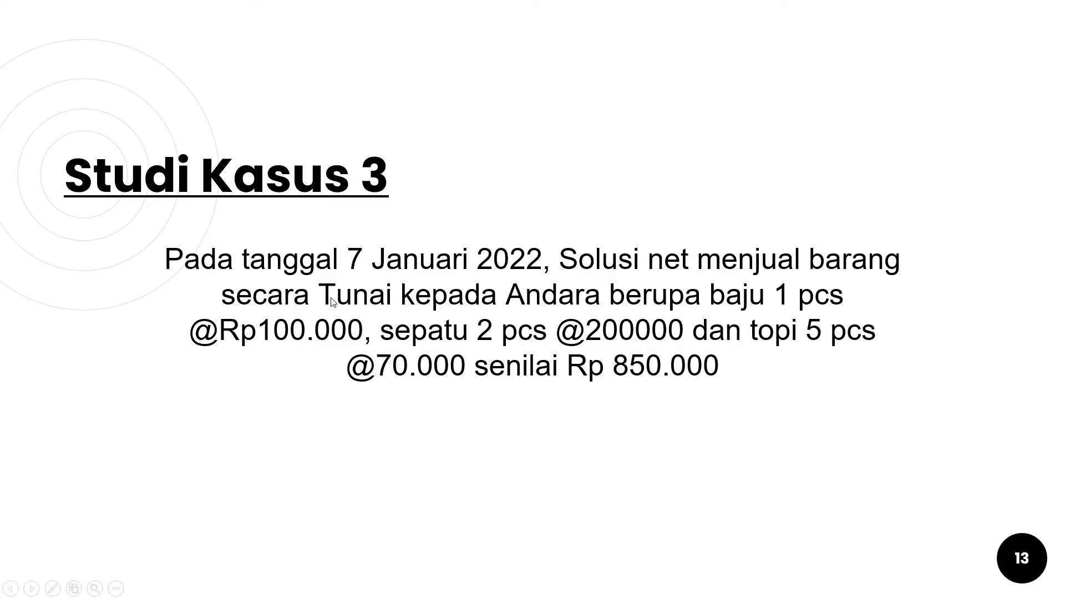
key(alt+Tab)
click(355, 306)
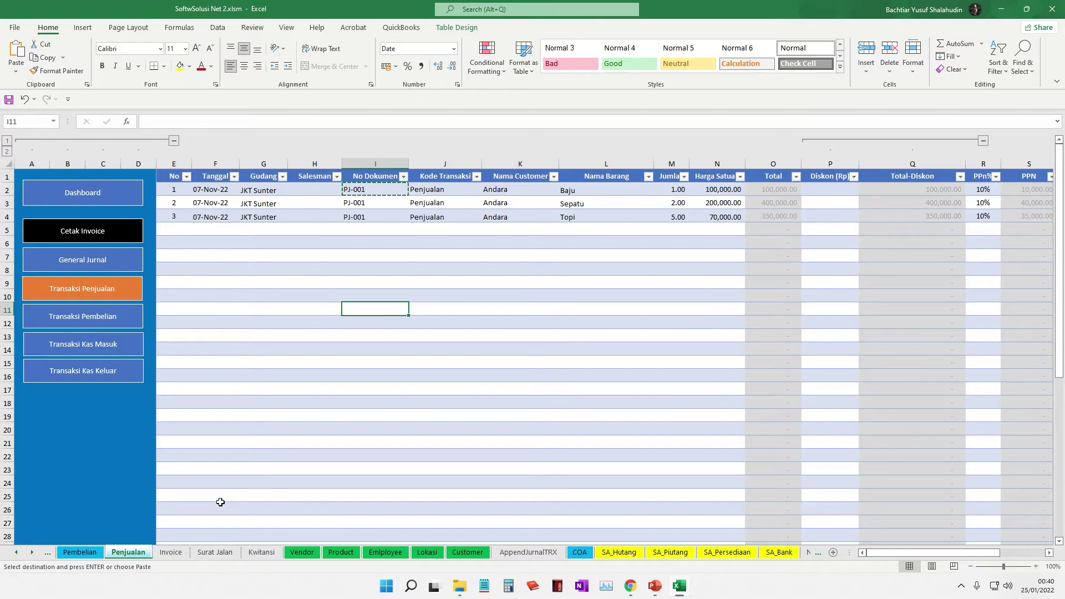
Begin the first entry on the Kas Masuk sheet with number 1
click(16, 552)
click(139, 552)
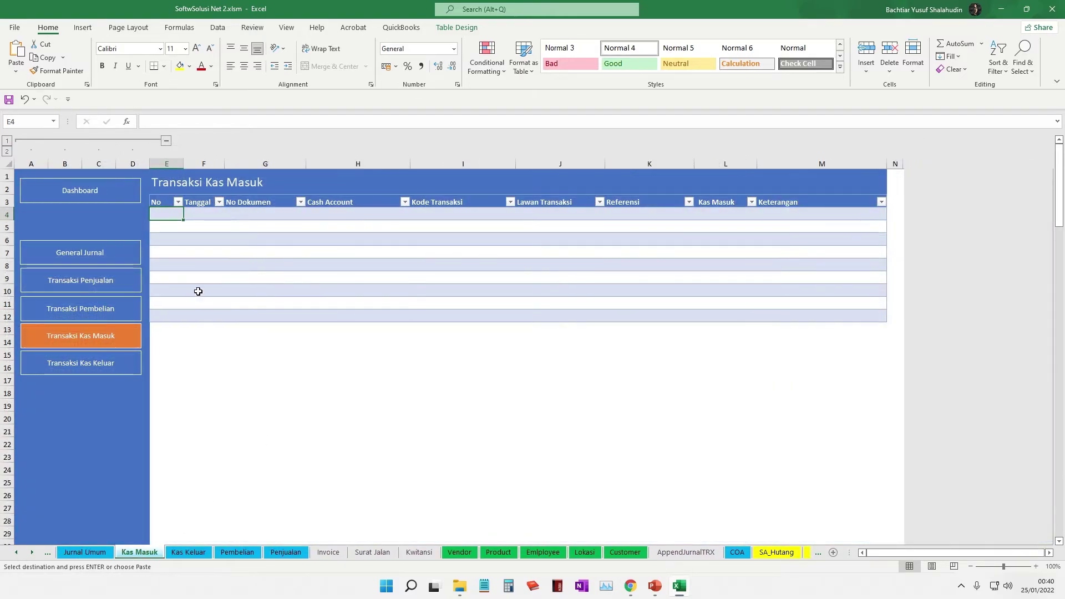
text(1)
key(Tab)
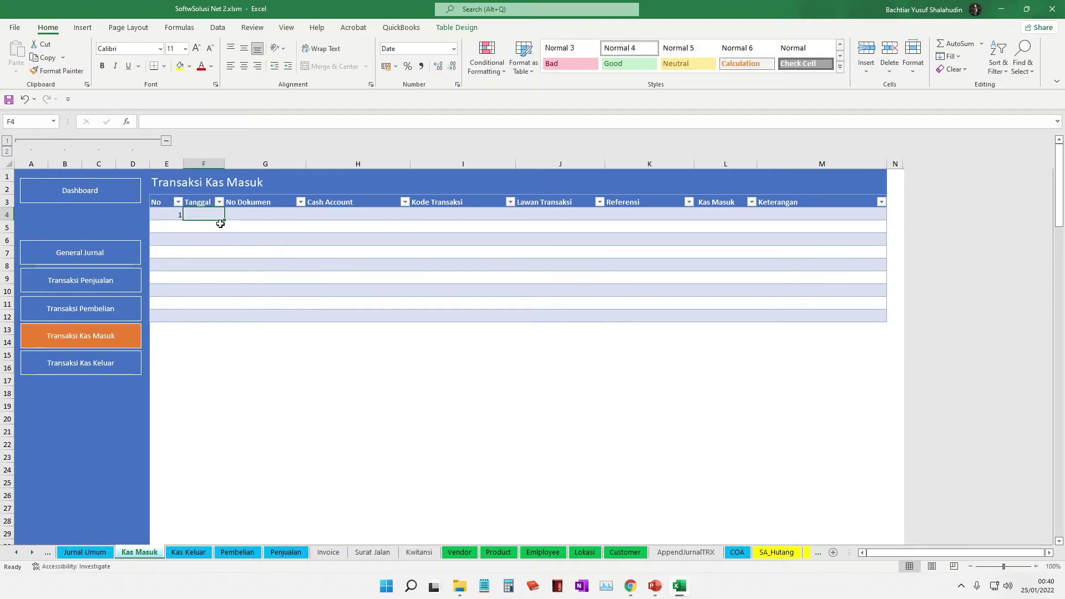
Correct the dates of all three PJ-001 rows in Penjualan to 7 January 2022 and refresh the workbook data from the Dashboard
click(285, 552)
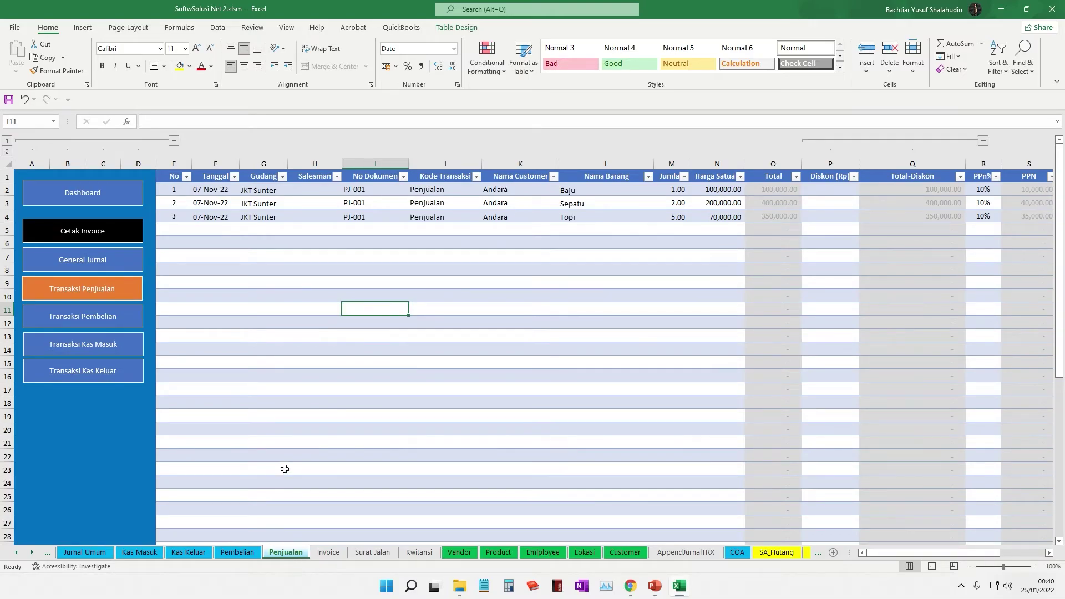
double_click(211, 190)
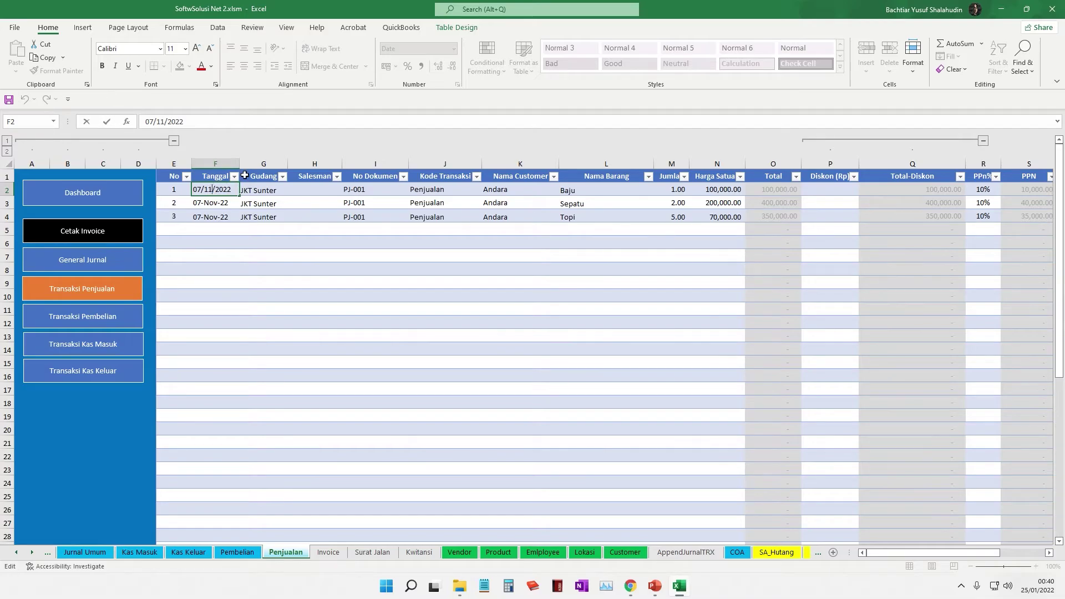
key(Return)
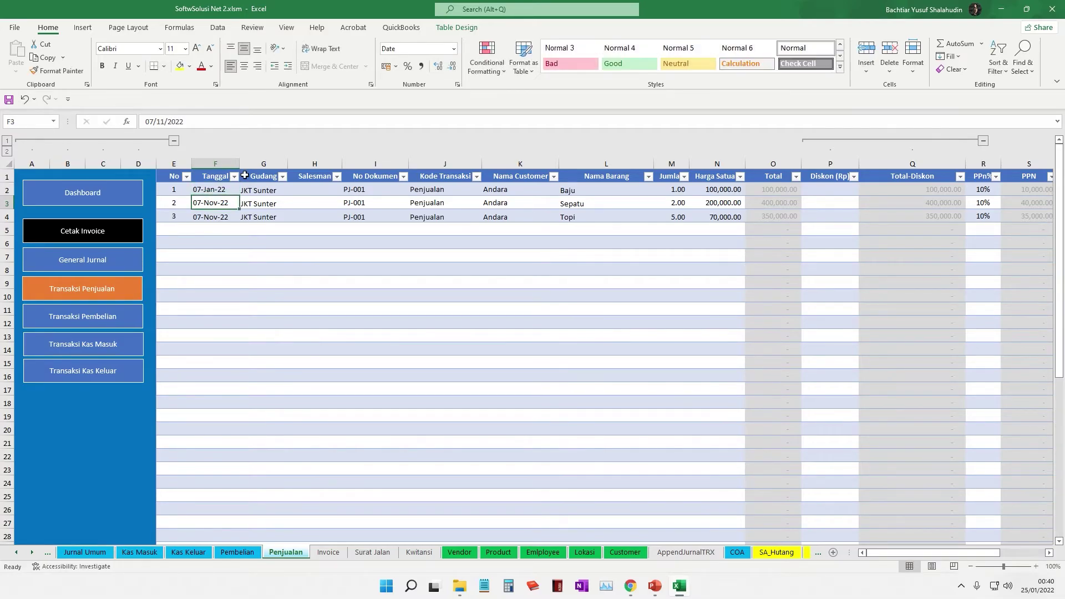
double_click(211, 205)
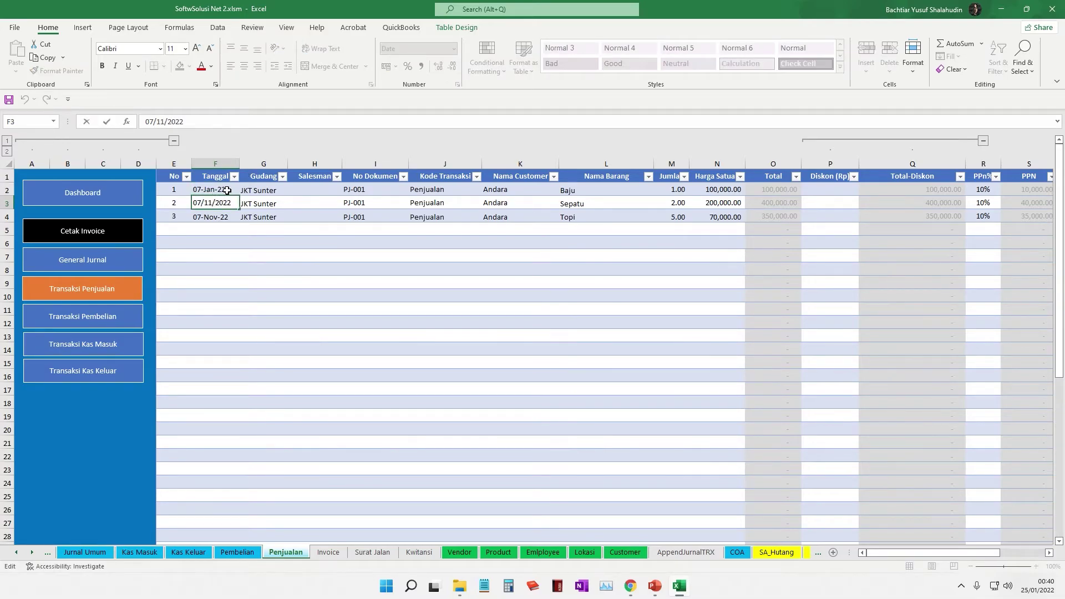
text(01)
key(Return)
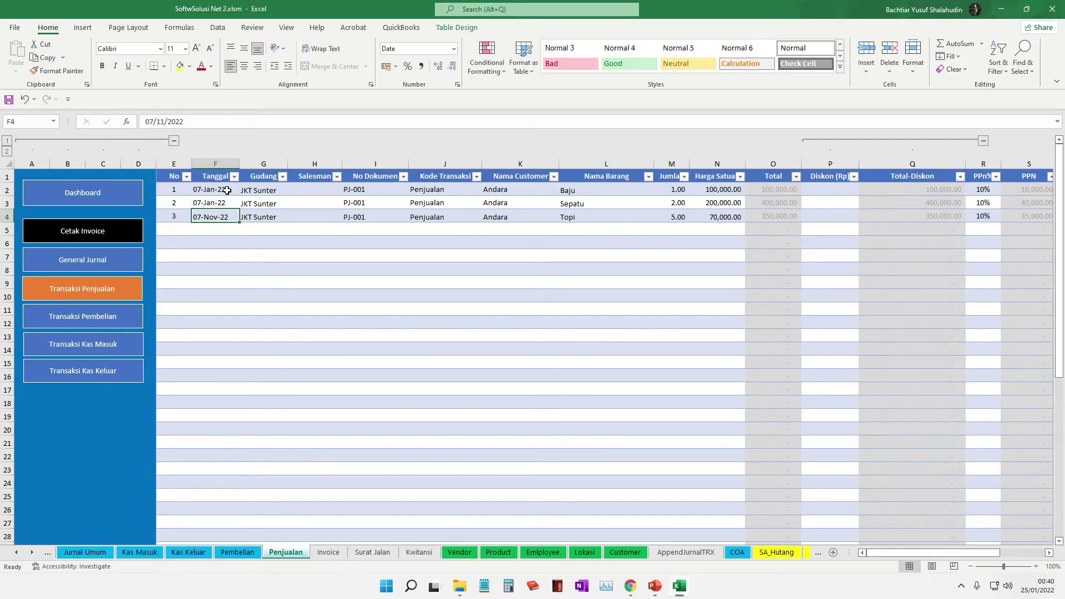
double_click(214, 218)
key(BackSpace)
key(BackSpace)
text(01)
key(Return)
click(347, 390)
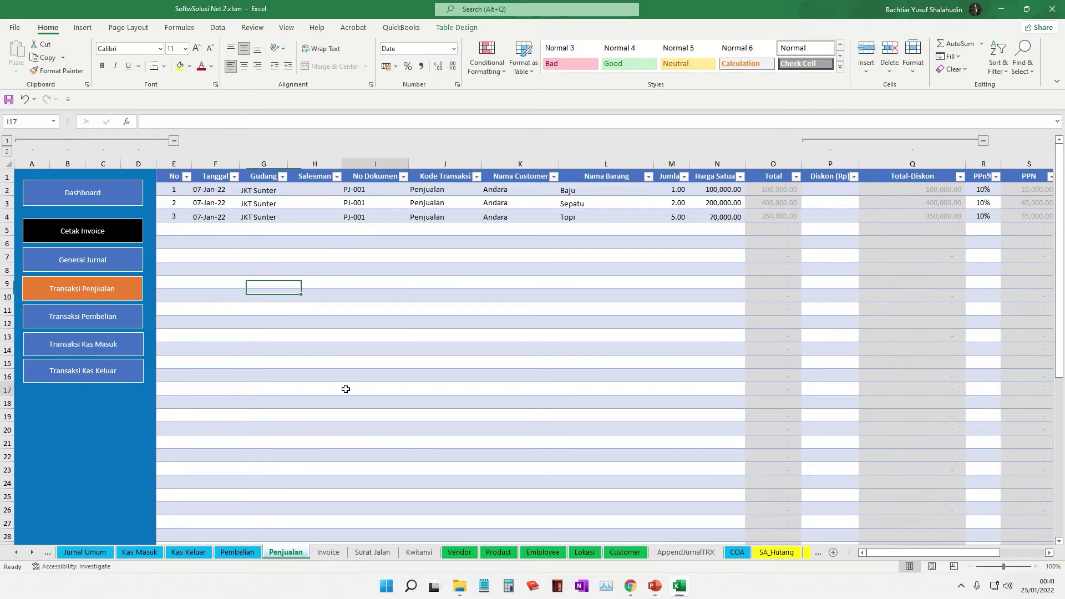
click(109, 193)
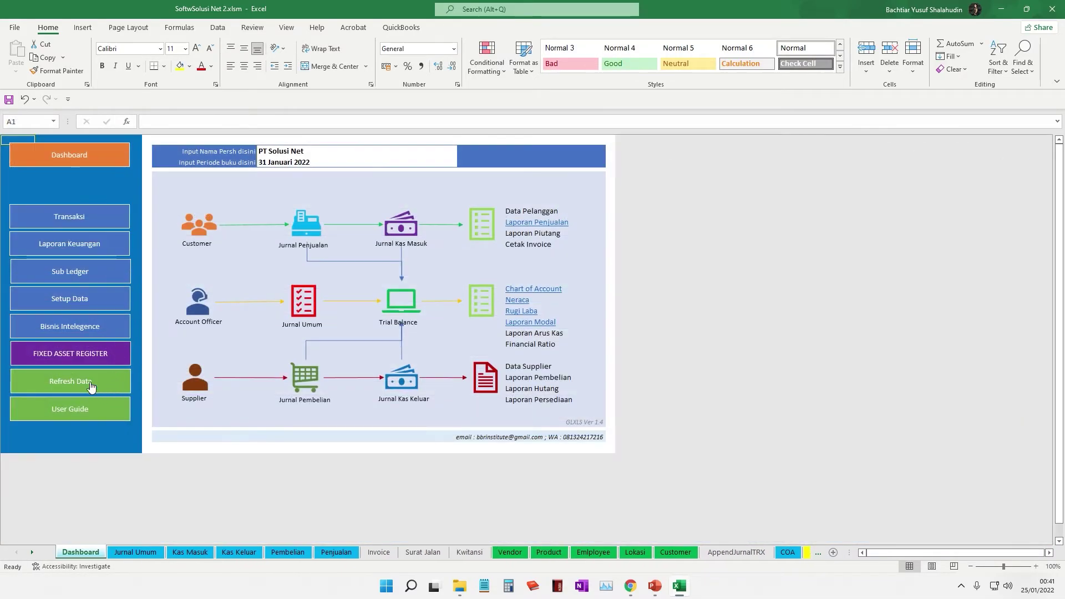
click(93, 381)
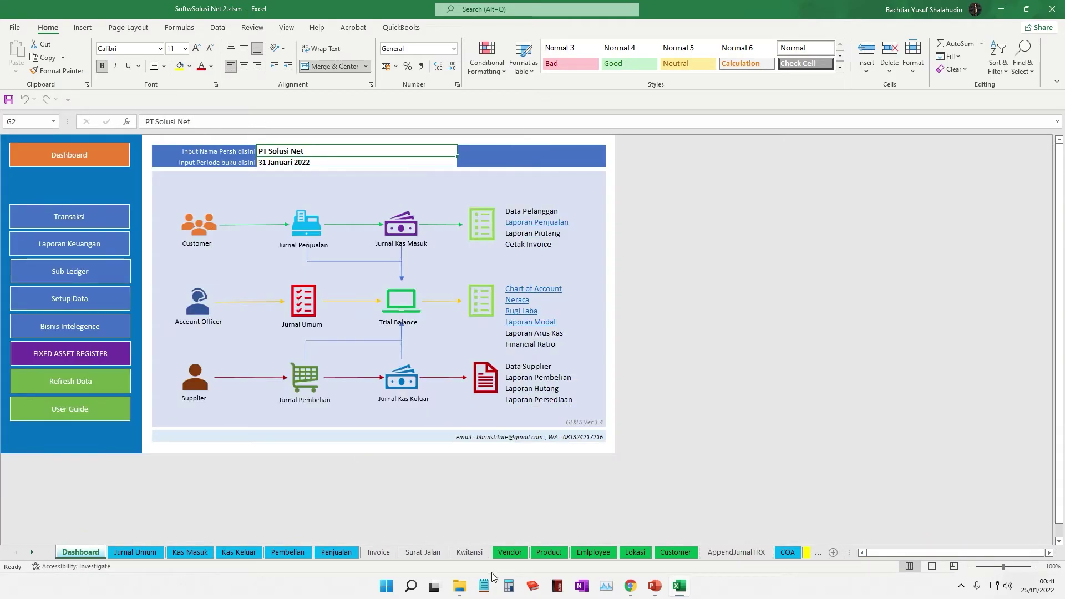
Fill in the first Kas Masuk entry's date as 7/01/22 and its document number as PJ-001
click(199, 553)
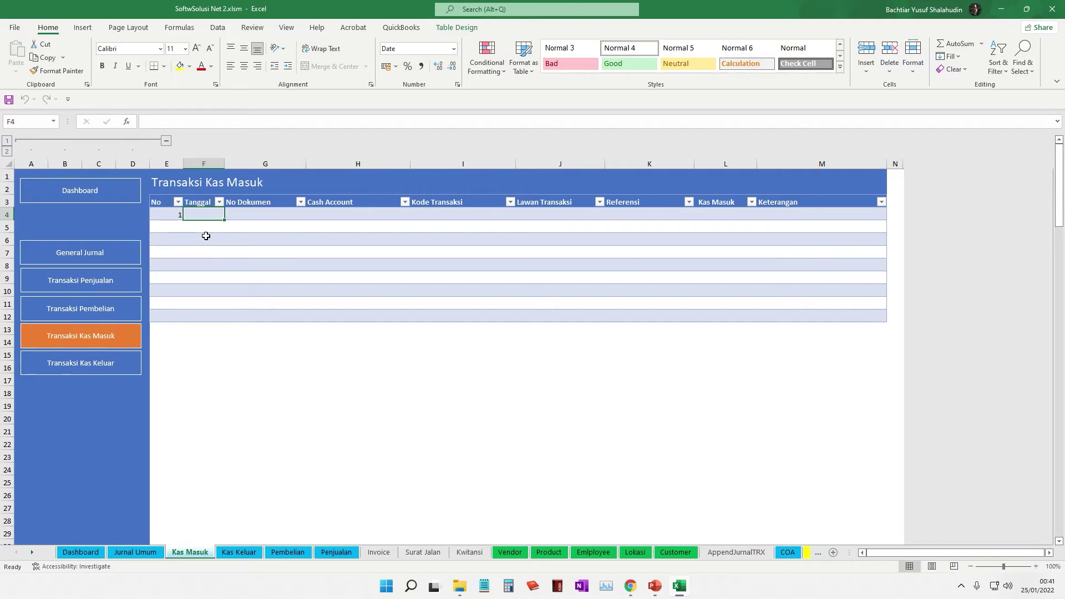
text(7)
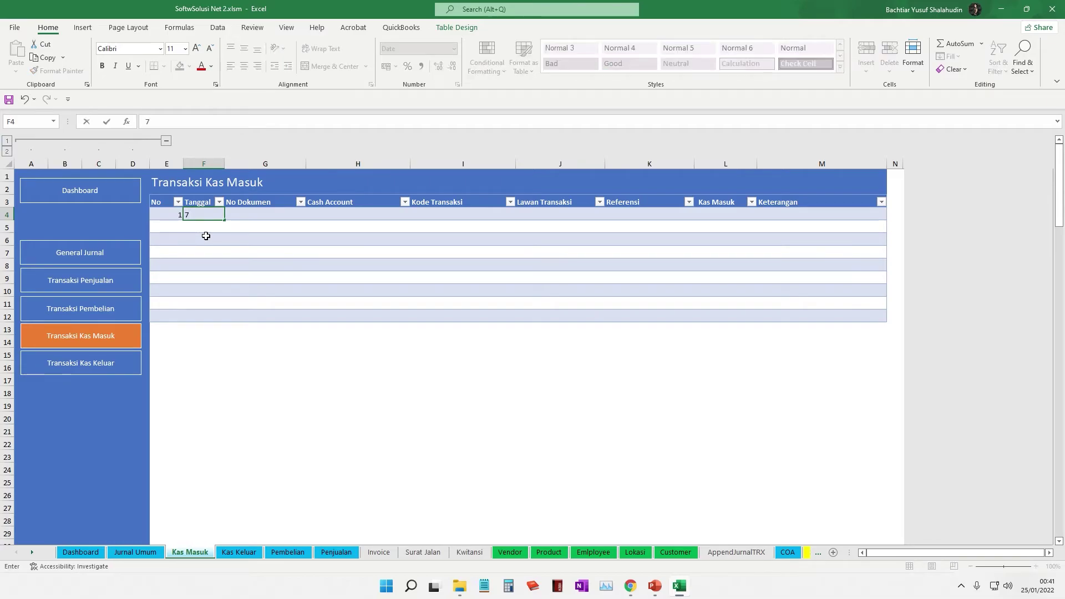
text(/01/22)
key(Return)
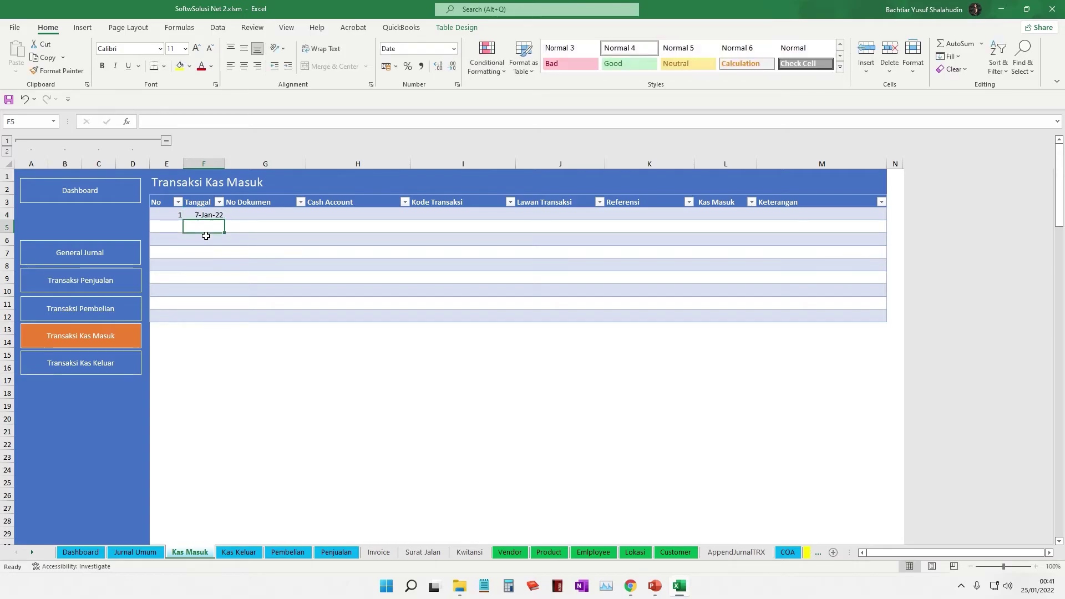
click(271, 211)
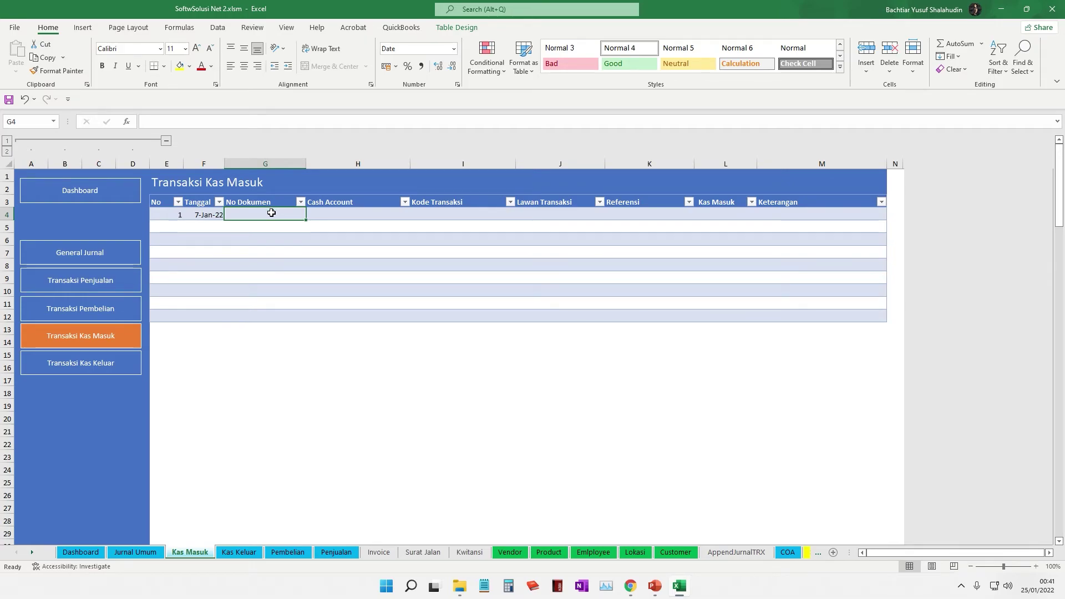
text(PJ)
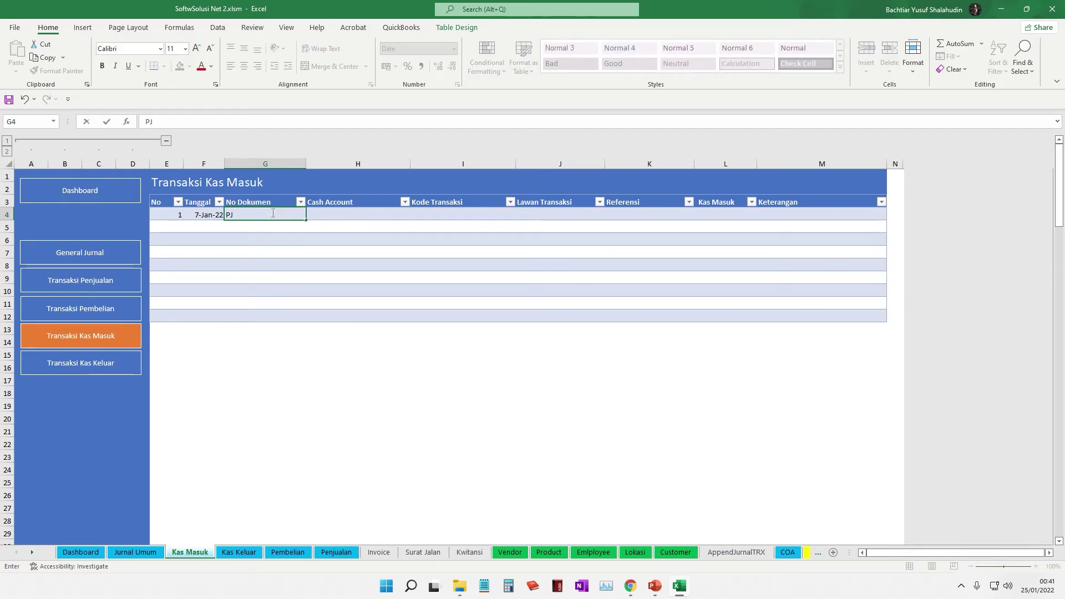
text(-001)
key(Tab)
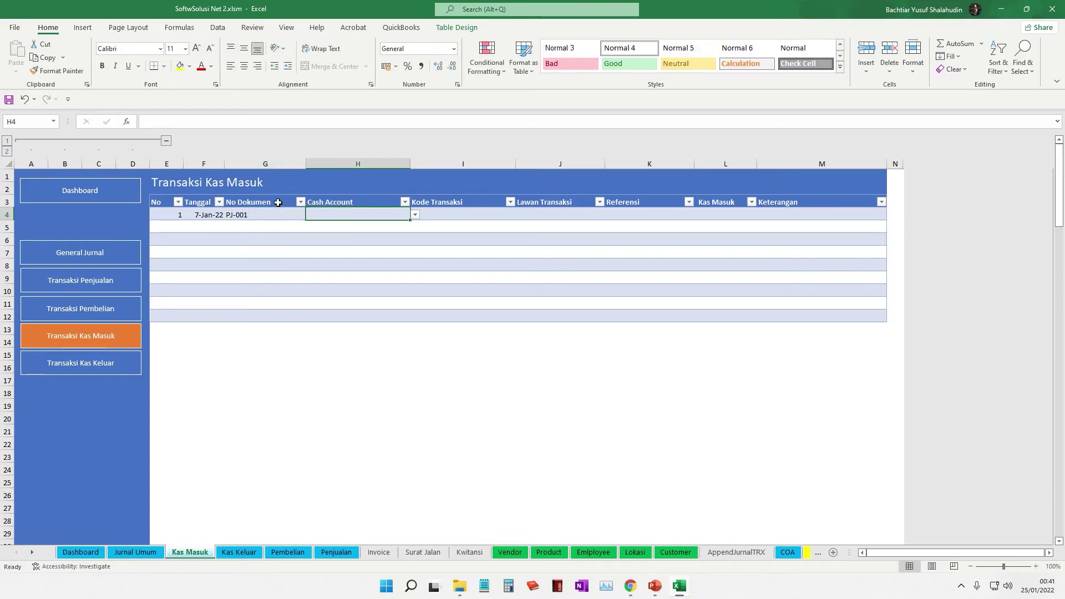
Set the PJ-001 cash receipt's Cash Account to Cash on Hand-IDR and its Kode Transaksi to Piutang Usaha
click(415, 215)
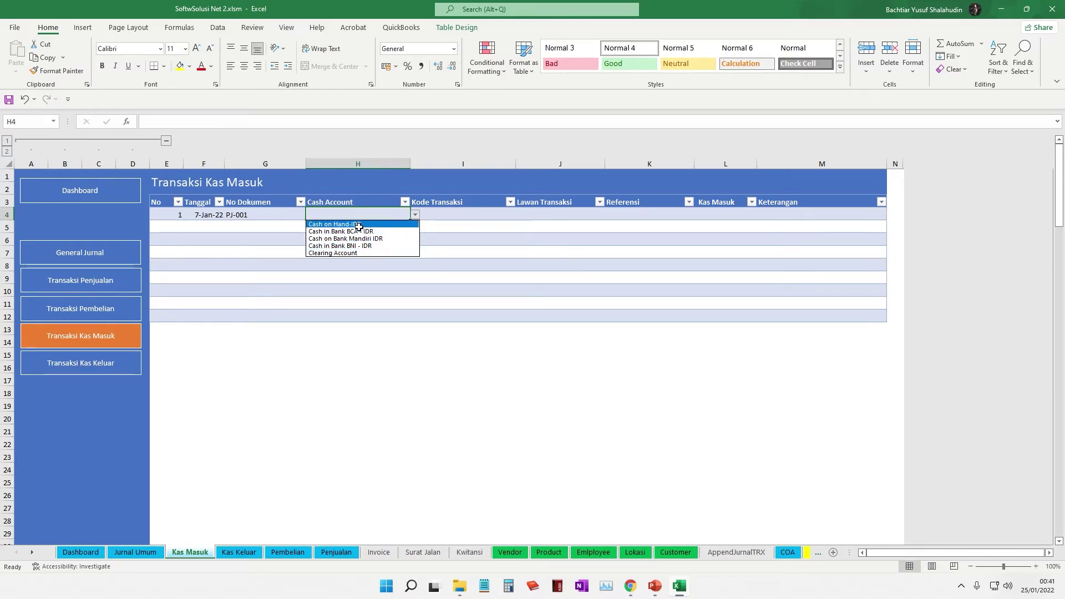
click(358, 225)
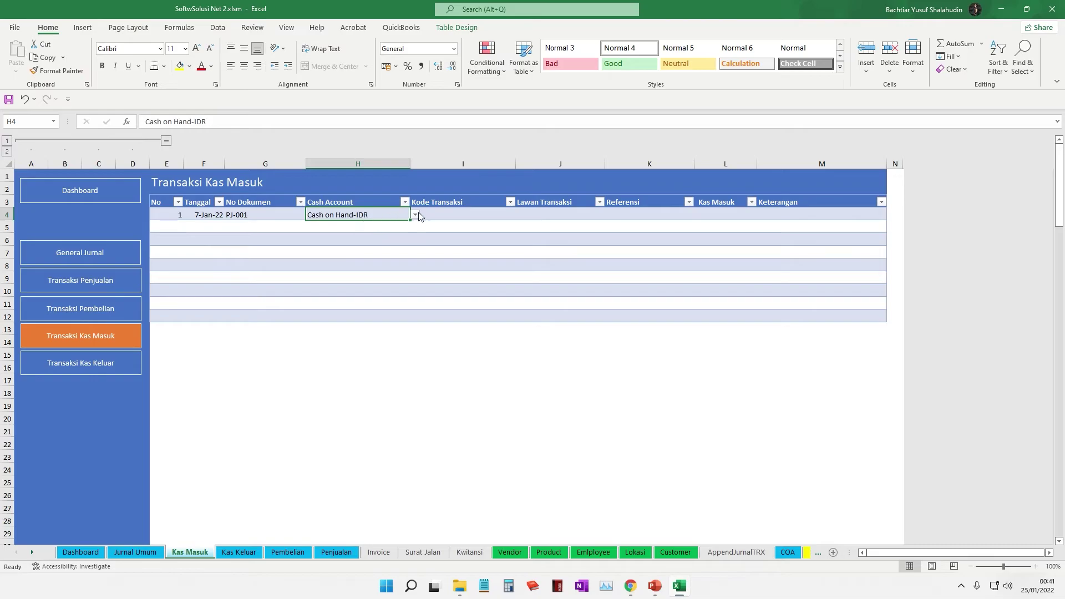
click(461, 213)
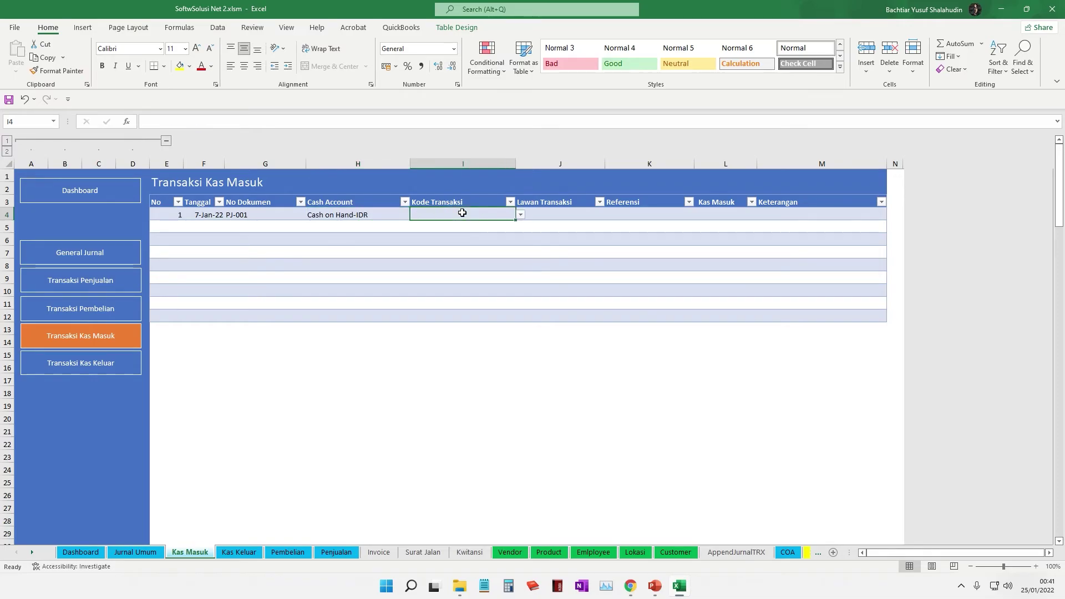
click(522, 215)
drag(516, 263, 516, 225)
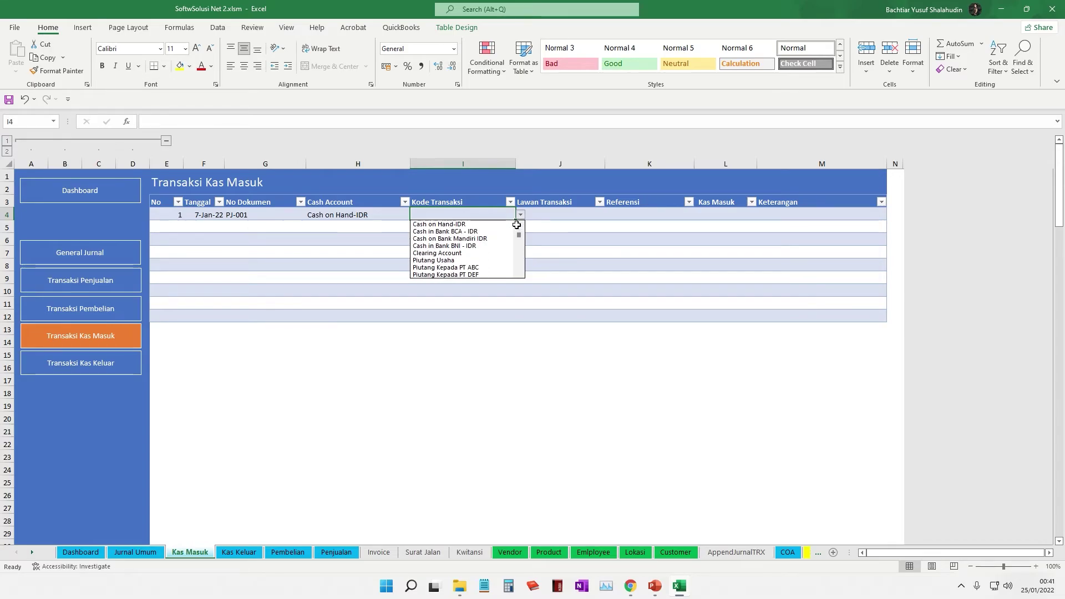
click(489, 260)
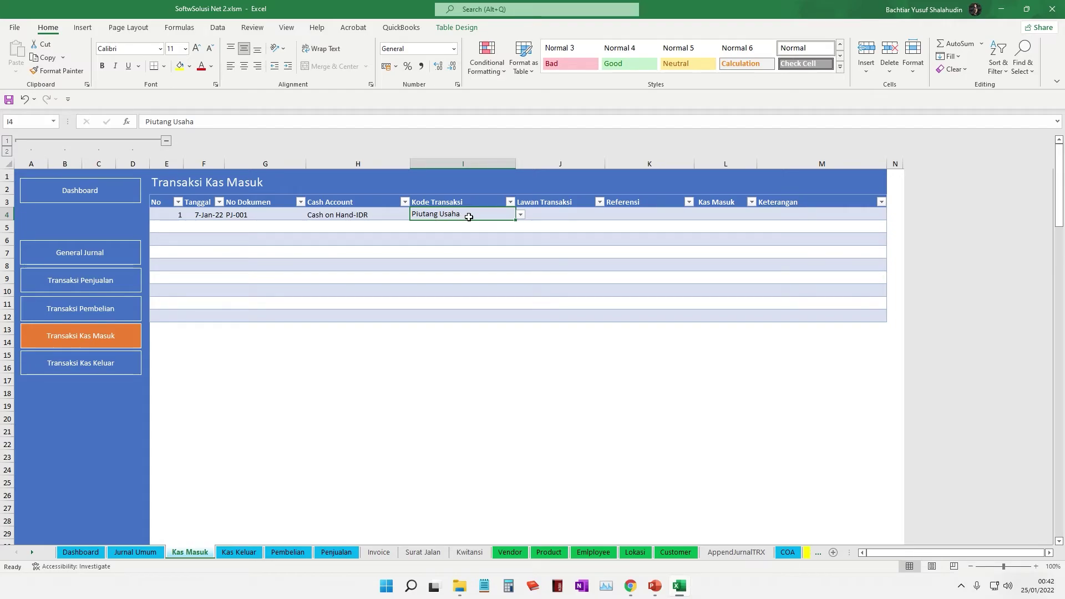
Choose Andara as the Lawan Transaksi of the PJ-001 cash receipt
click(545, 213)
click(610, 215)
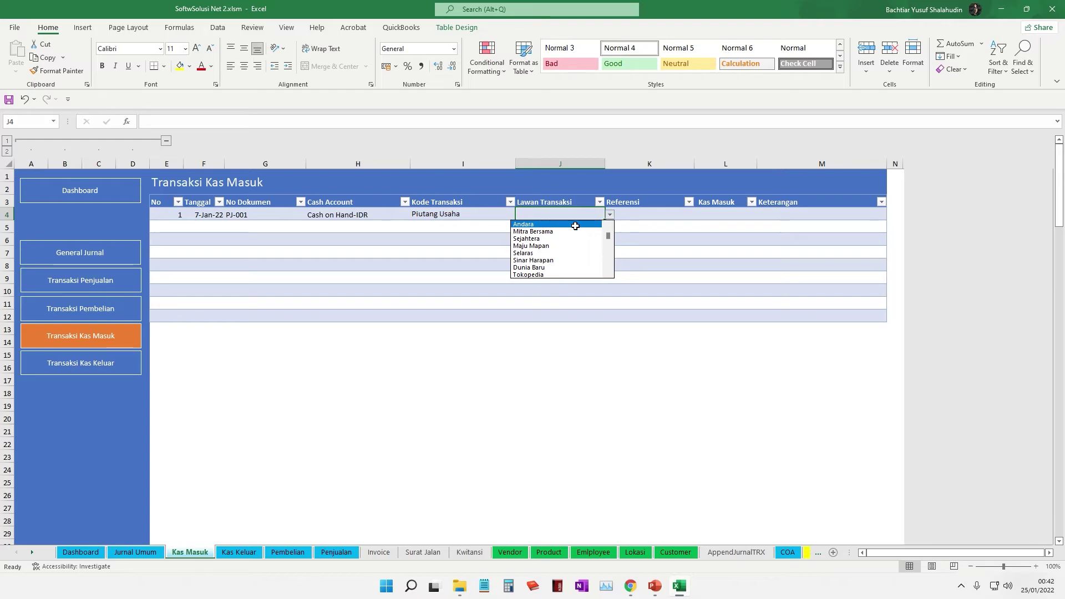
click(576, 226)
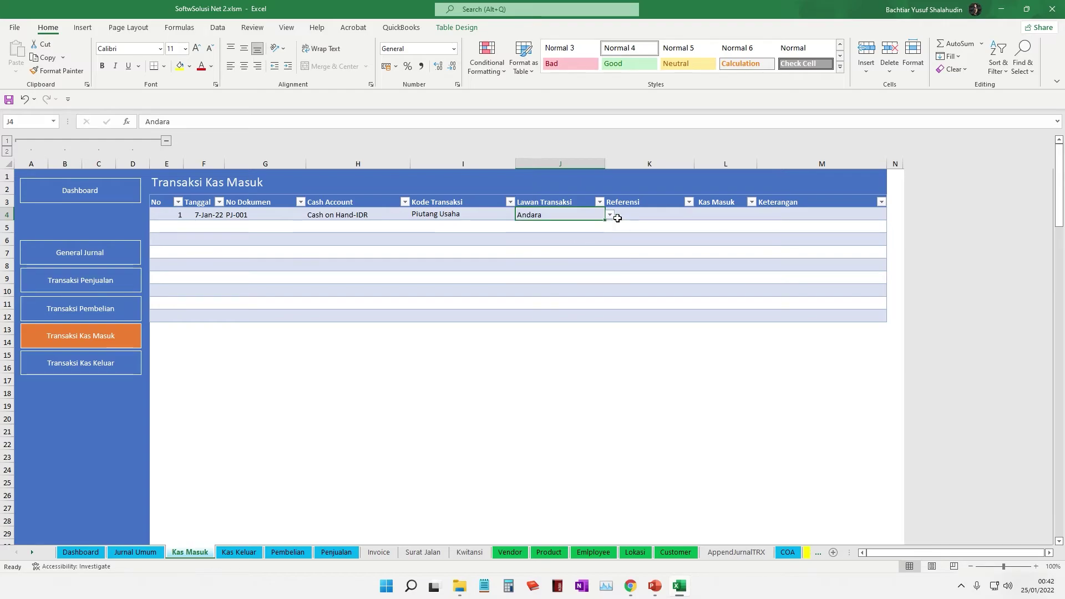
click(666, 213)
click(723, 215)
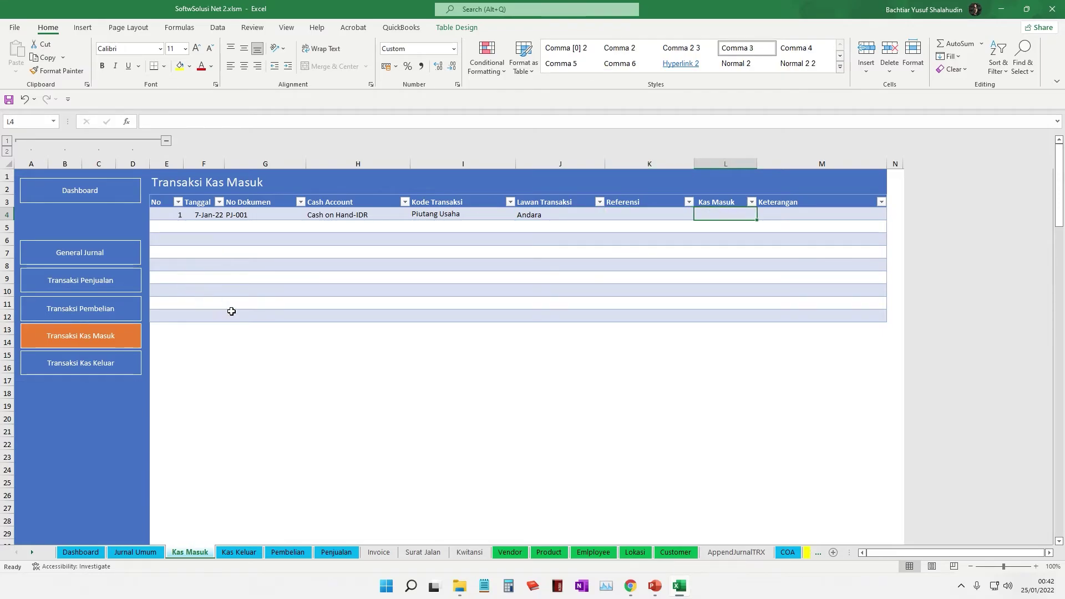
Look up the total billed for PJ-001 in the Penjualan rows and on the Invoice sheet
click(335, 553)
drag(904, 554, 939, 554)
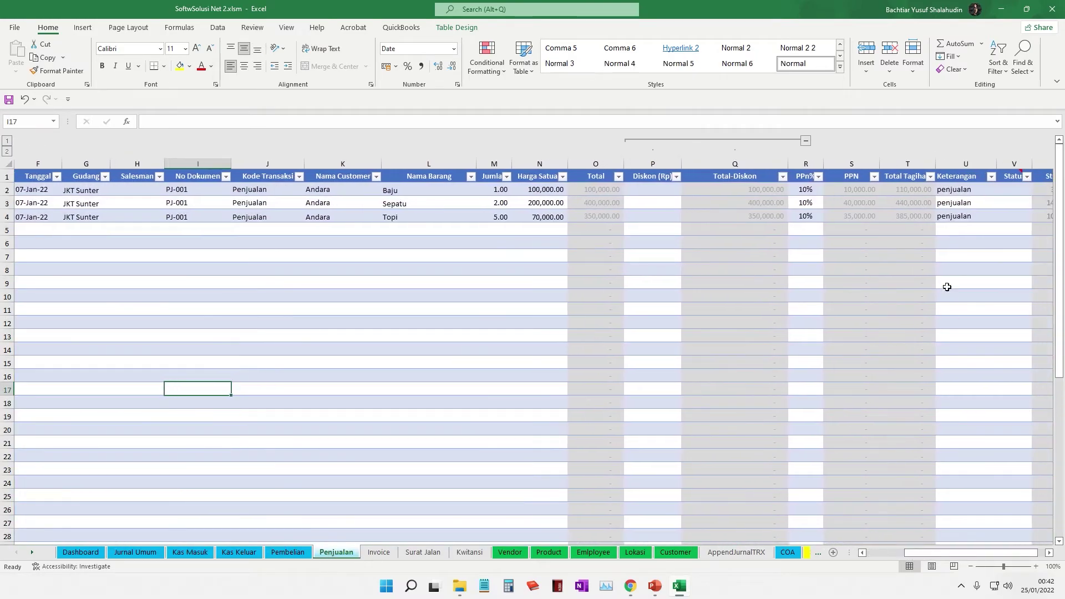
click(894, 230)
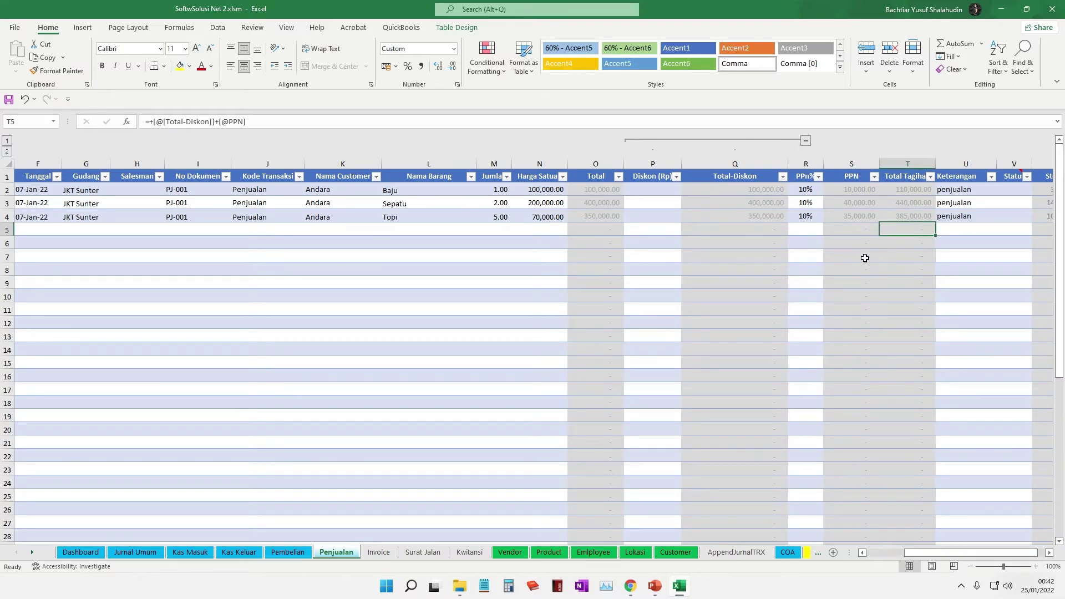
click(198, 200)
click(384, 555)
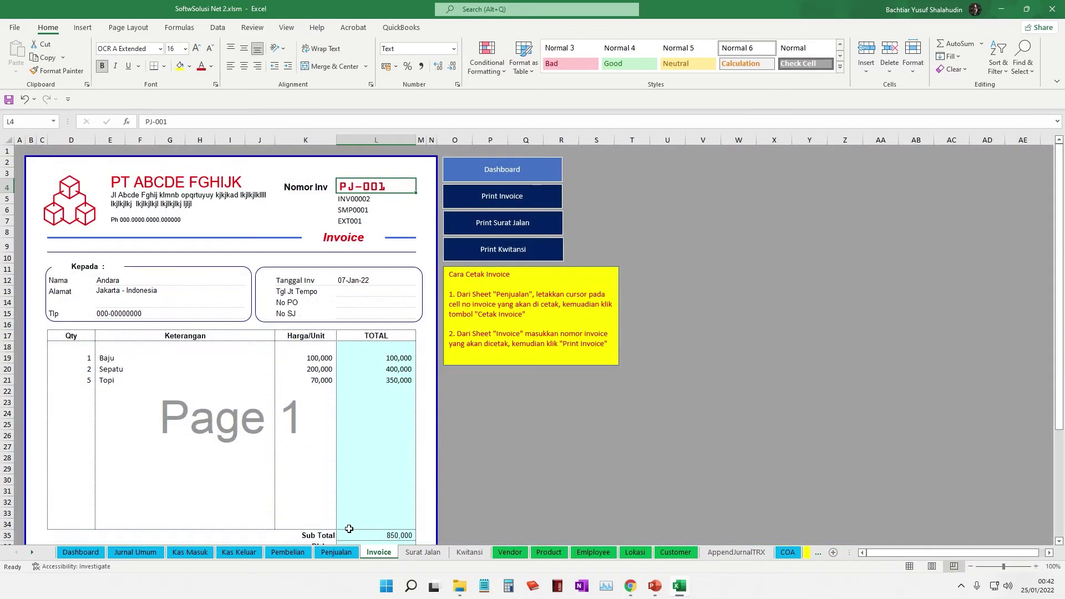
scroll(368, 438, down, 2)
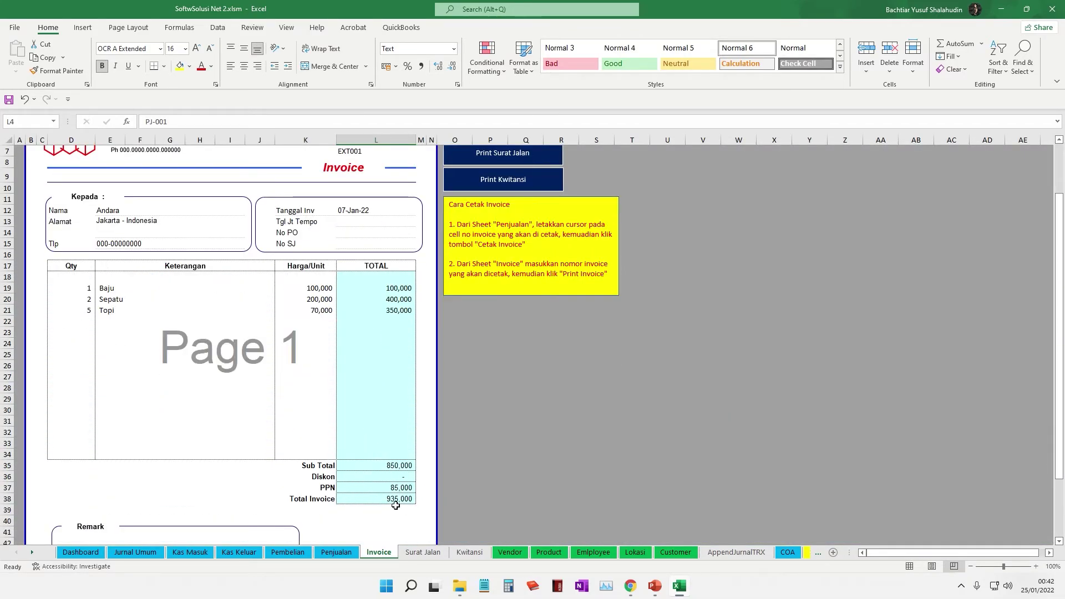
click(337, 552)
drag(913, 552, 955, 536)
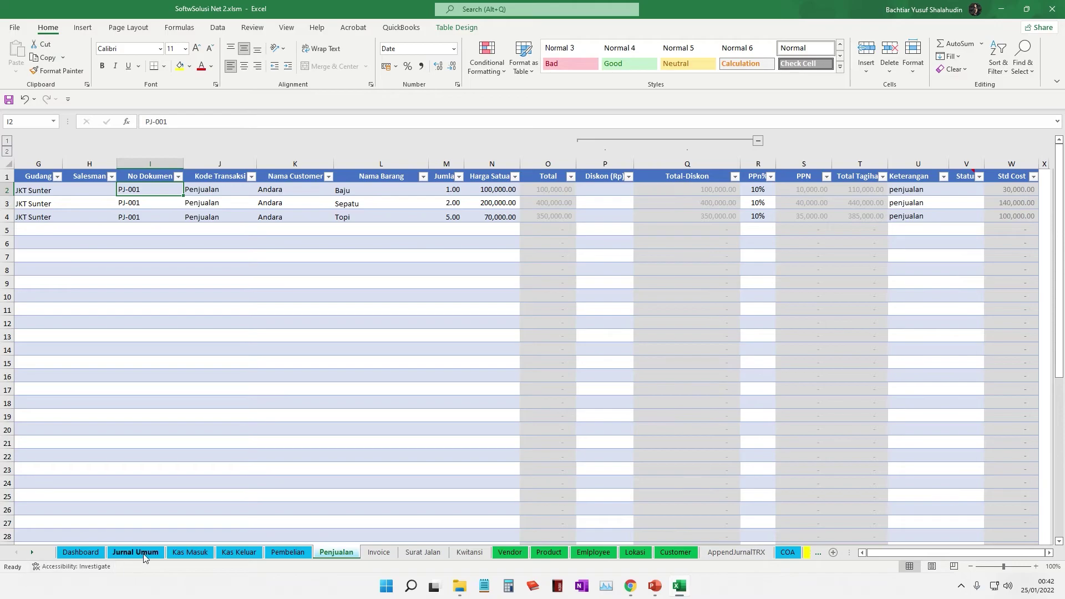
Enter 935000 as the Kas Masuk amount for PJ-001 and refresh the workbook data from the Dashboard
click(190, 552)
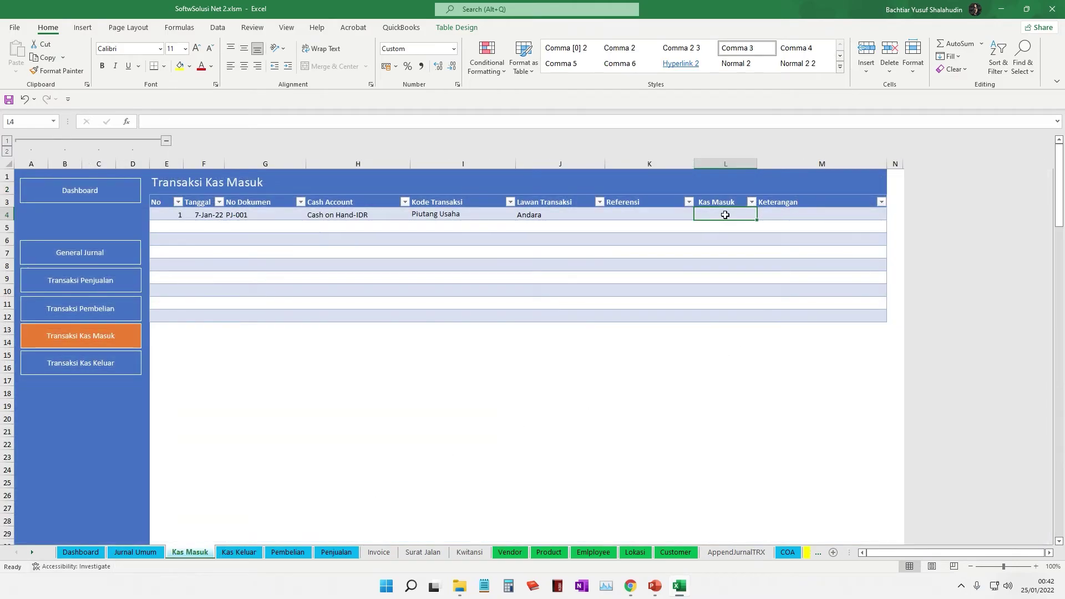
text(935,000)
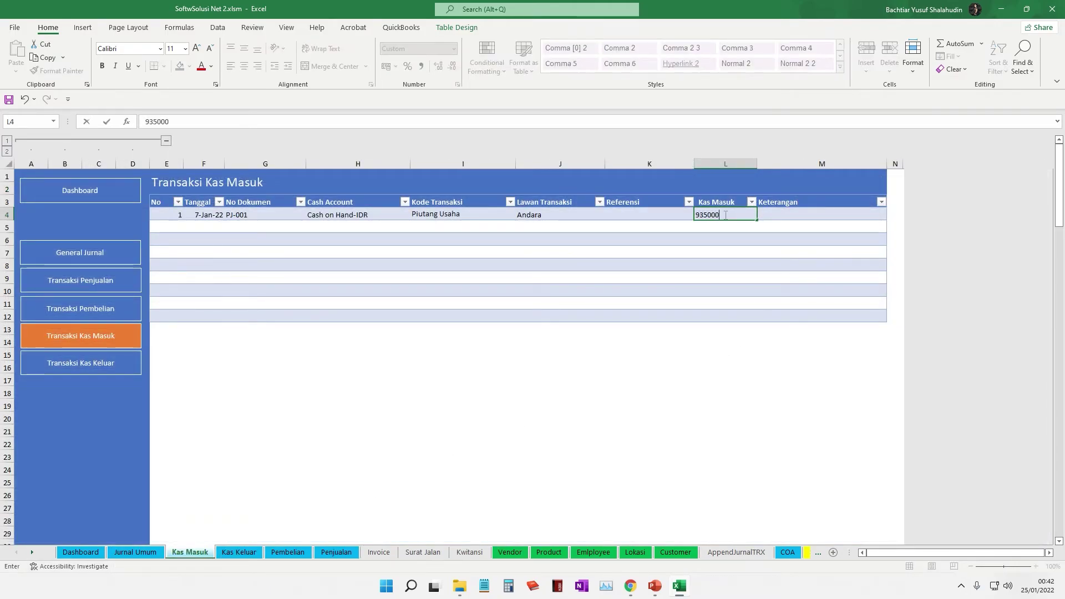
key(Return)
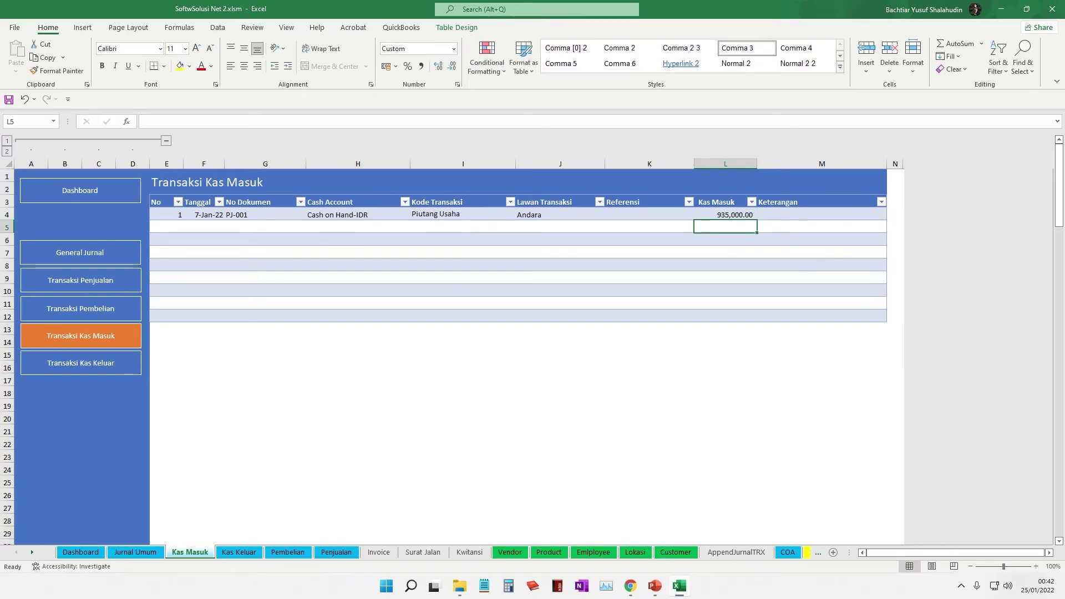
click(101, 196)
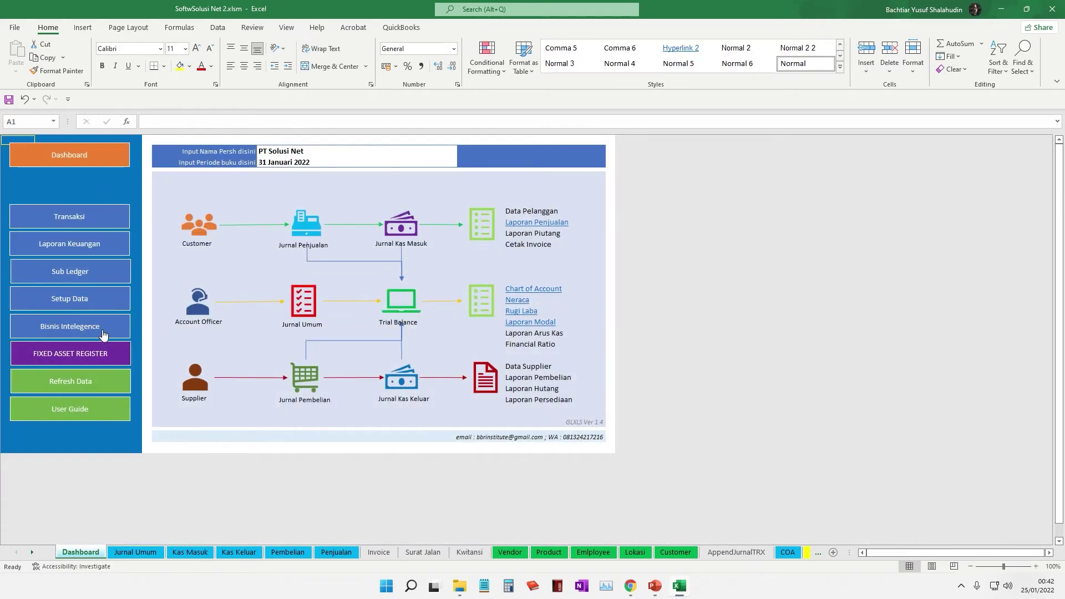
click(100, 382)
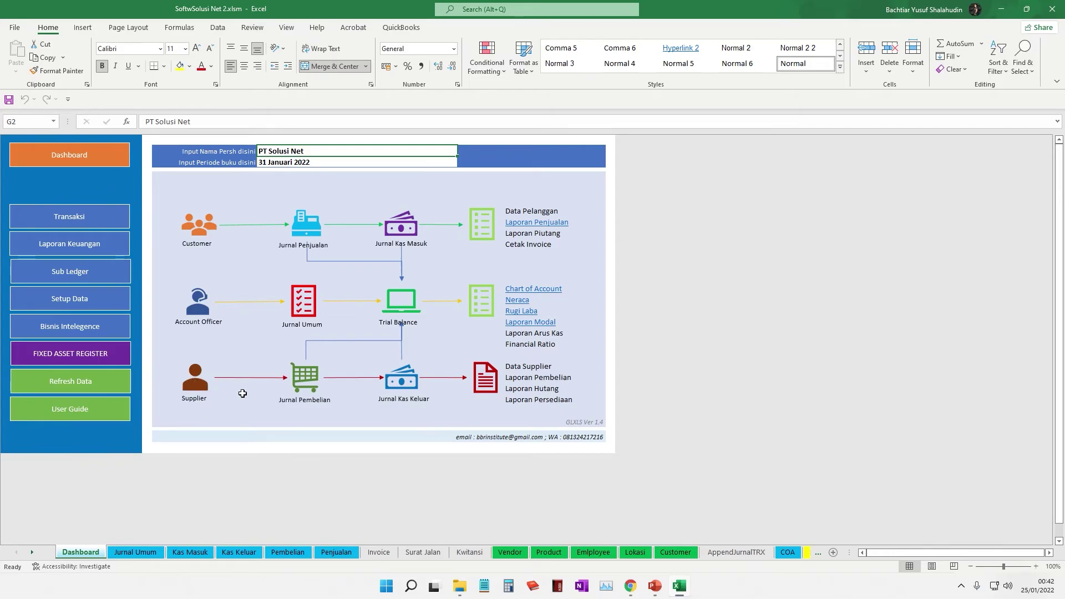
Examine the Cash on Hand-IDR ledger on the Buku Besar sheet for the recorded receipt
click(337, 552)
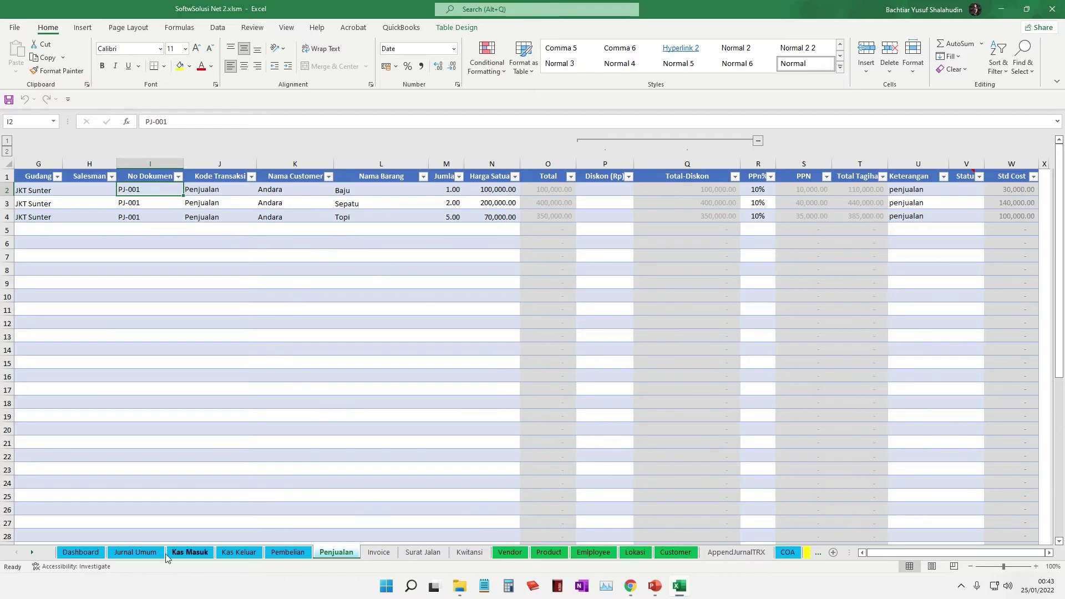
click(33, 553)
click(32, 552)
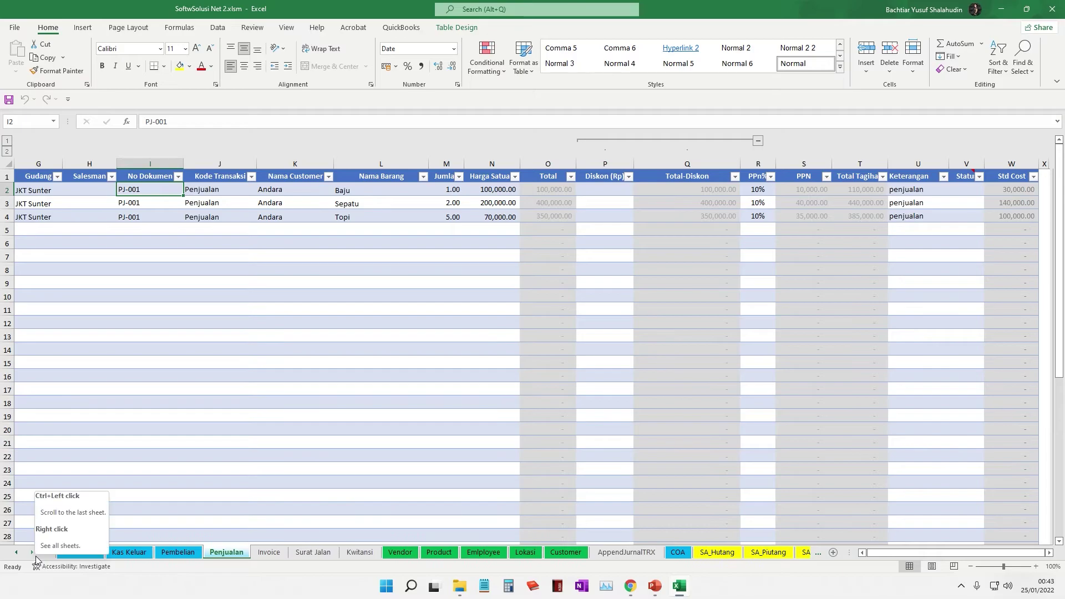
click(35, 556)
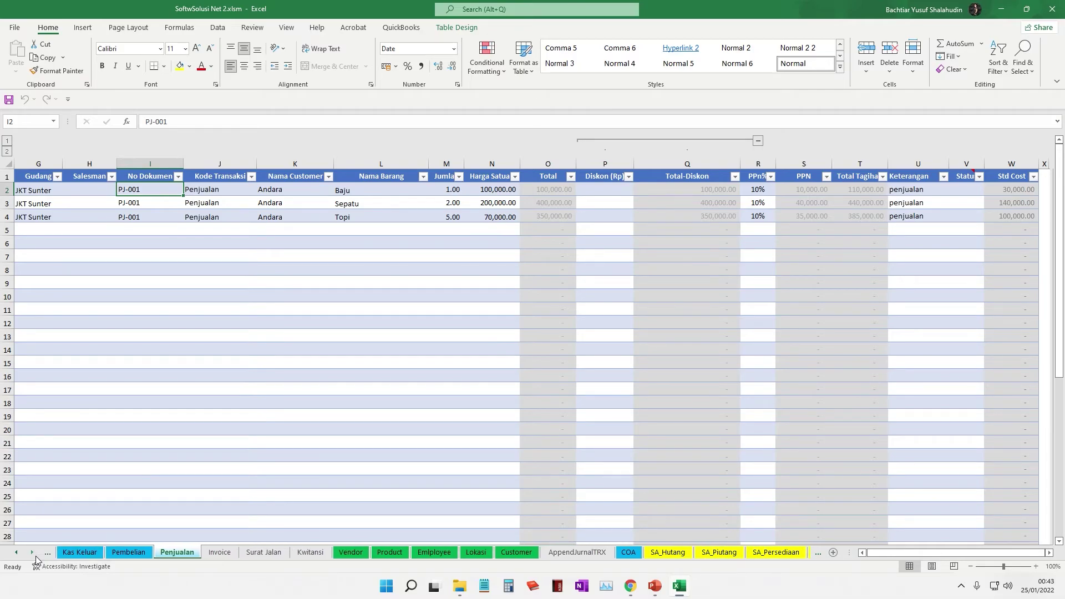
click(35, 557)
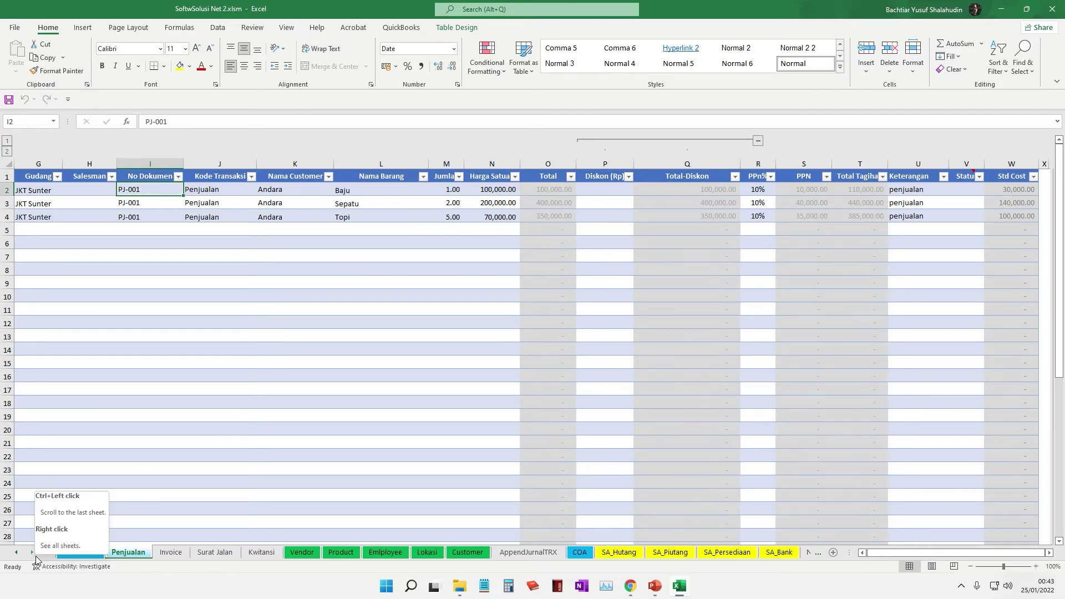
click(35, 556)
click(35, 556)
click(35, 556)
click(35, 556)
click(35, 556)
click(35, 555)
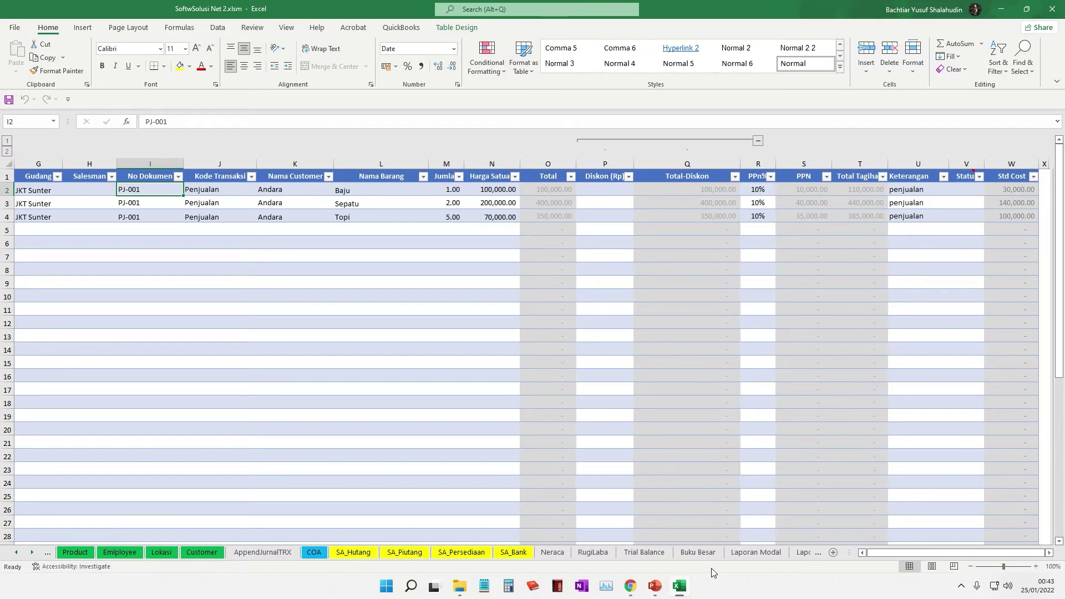
click(698, 552)
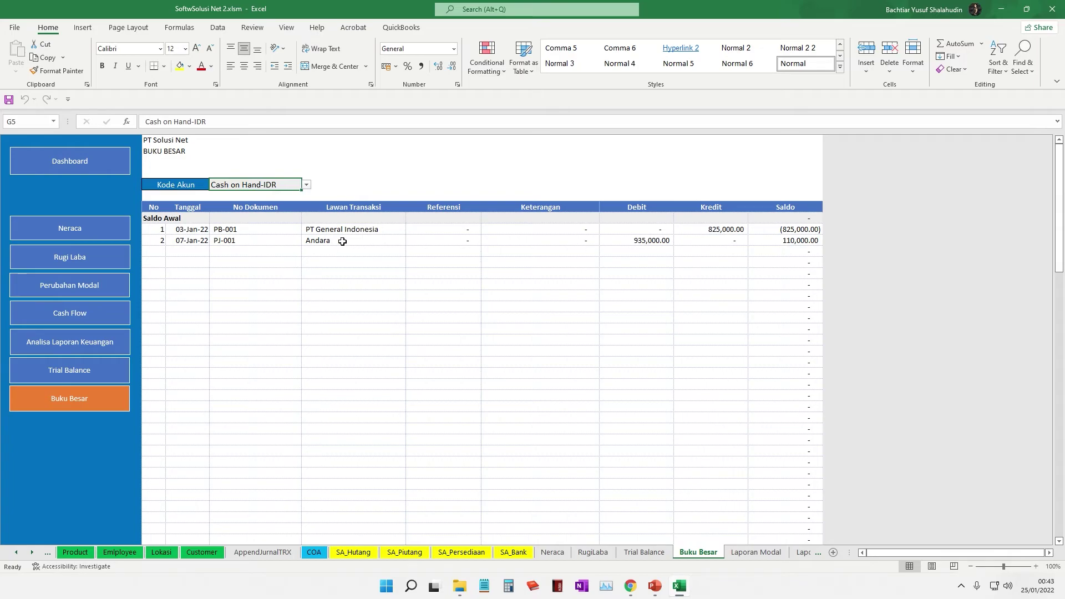
Review the Buku Besar ledgers of the Piutang Usaha, Inventory and Penjualan accounts one after another
click(306, 185)
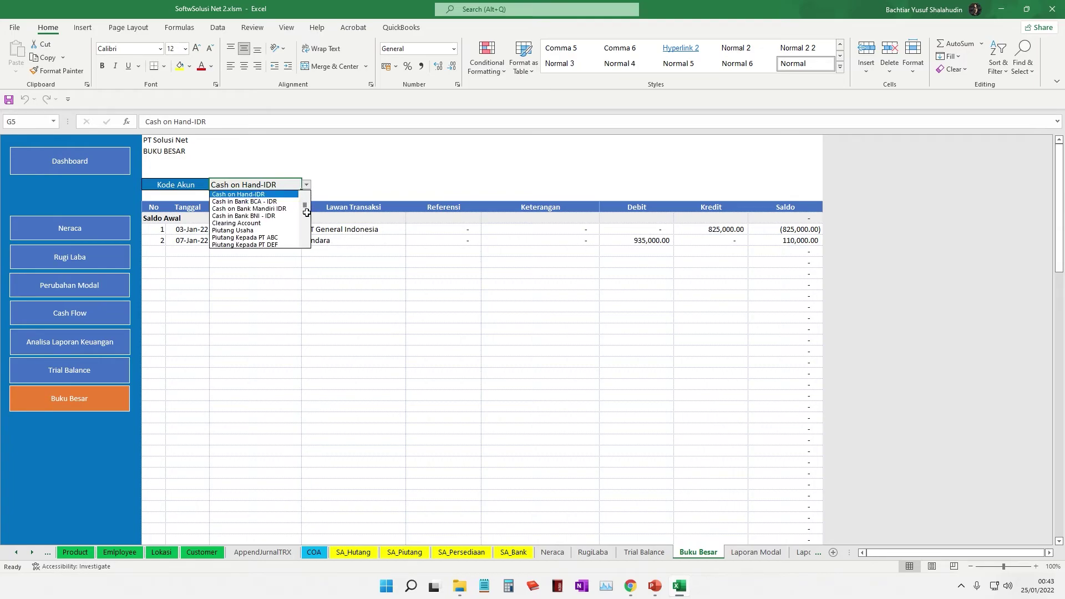
click(233, 230)
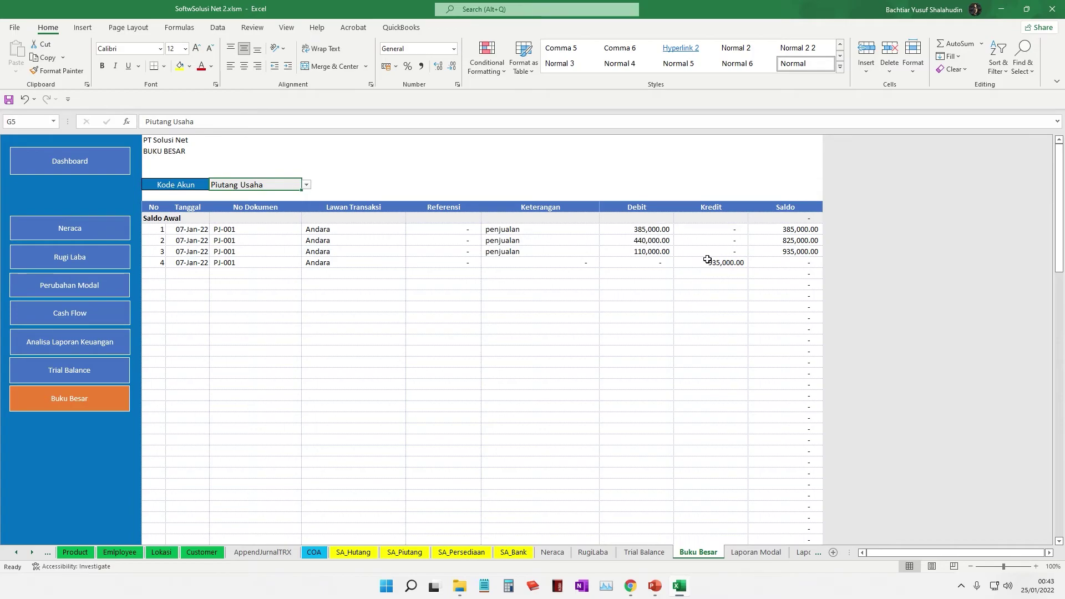
click(306, 184)
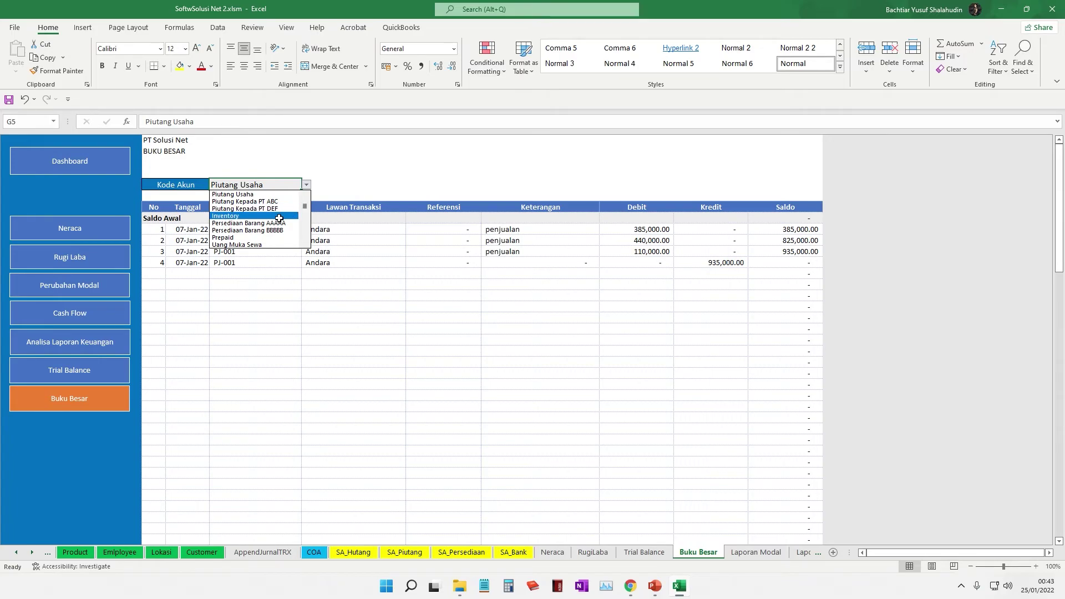
click(279, 216)
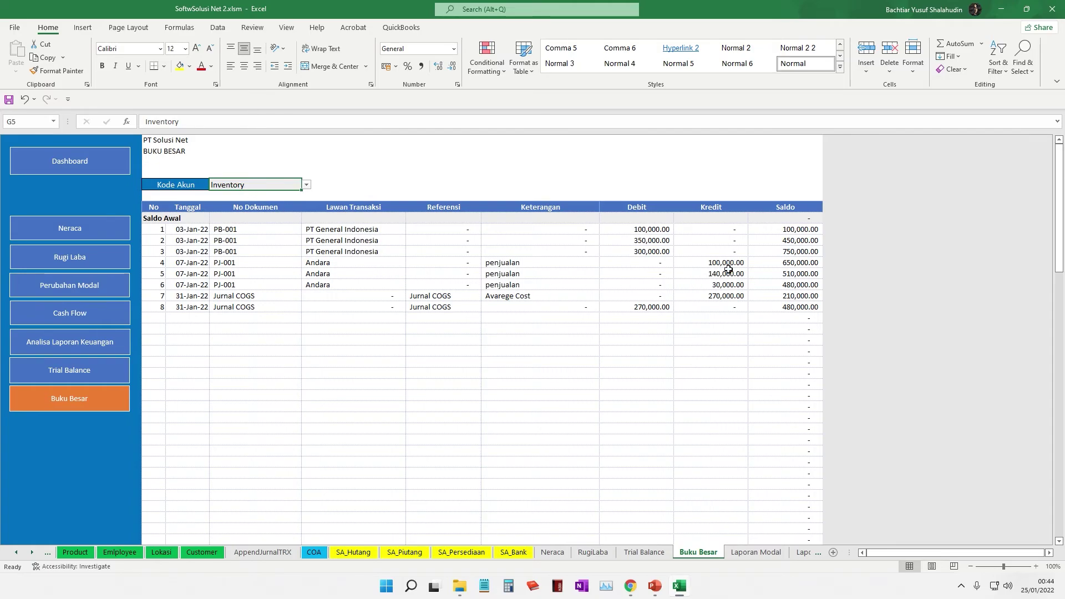
click(306, 185)
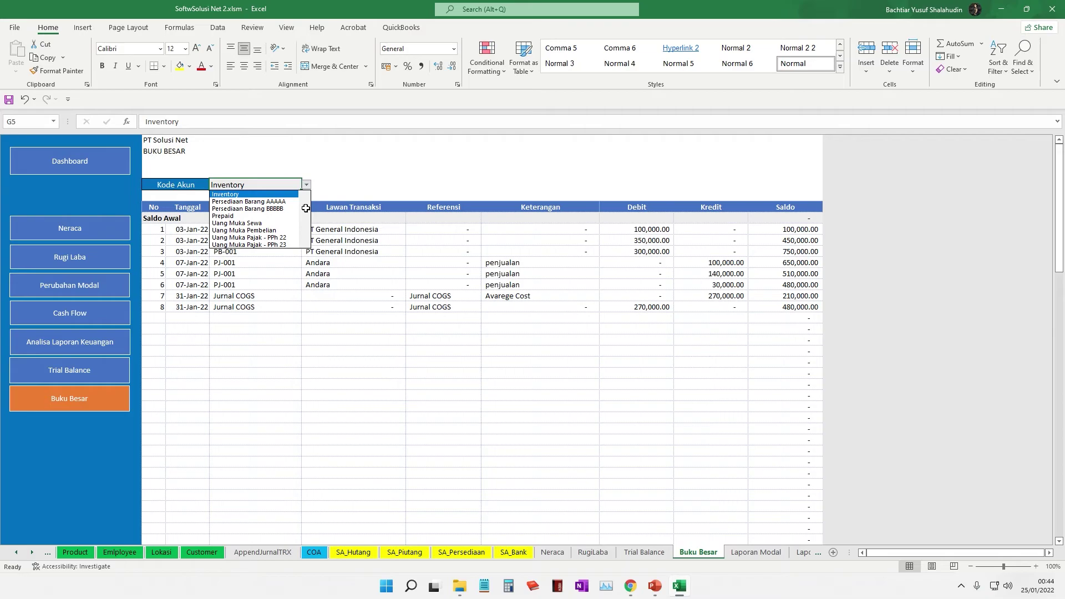
scroll(306, 208, down, 3)
click(273, 203)
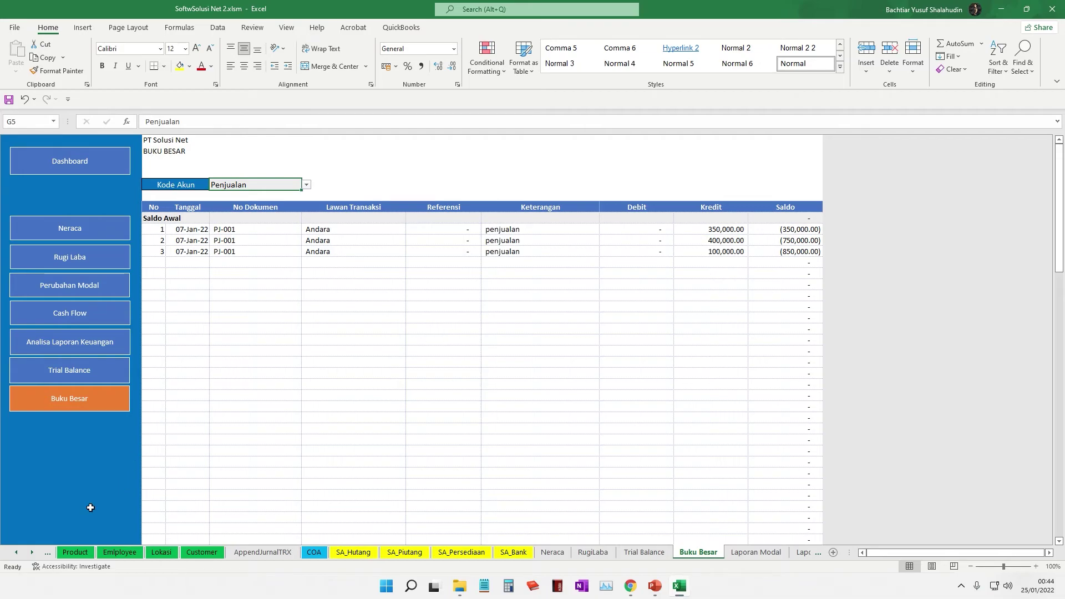
Look through the Jurnal Umum, Kas Masuk, Kas Keluar, Pembelian and Penjualan sheets for the recorded transactions
click(16, 553)
click(16, 553)
click(16, 553)
click(16, 553)
click(16, 554)
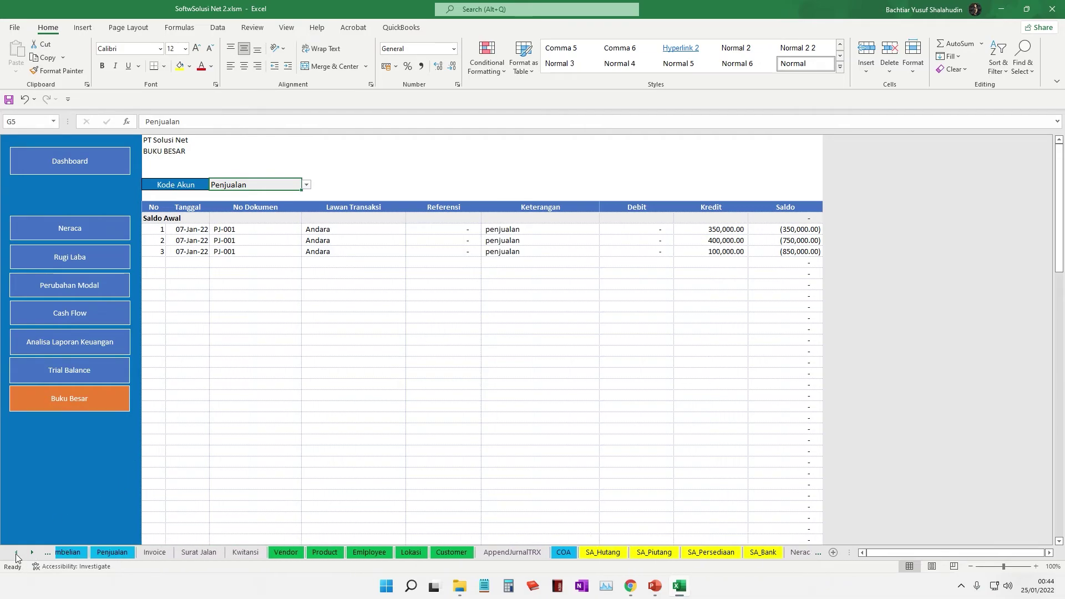
click(16, 553)
click(16, 553)
click(16, 553)
click(16, 553)
click(16, 553)
click(16, 554)
click(16, 554)
click(120, 554)
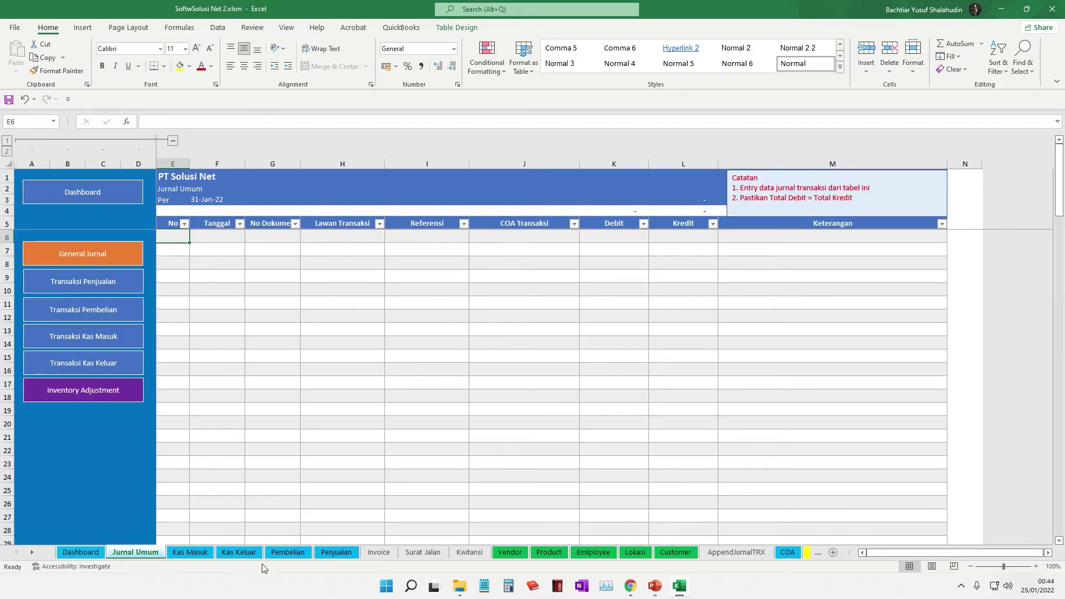
click(279, 557)
click(191, 553)
click(232, 556)
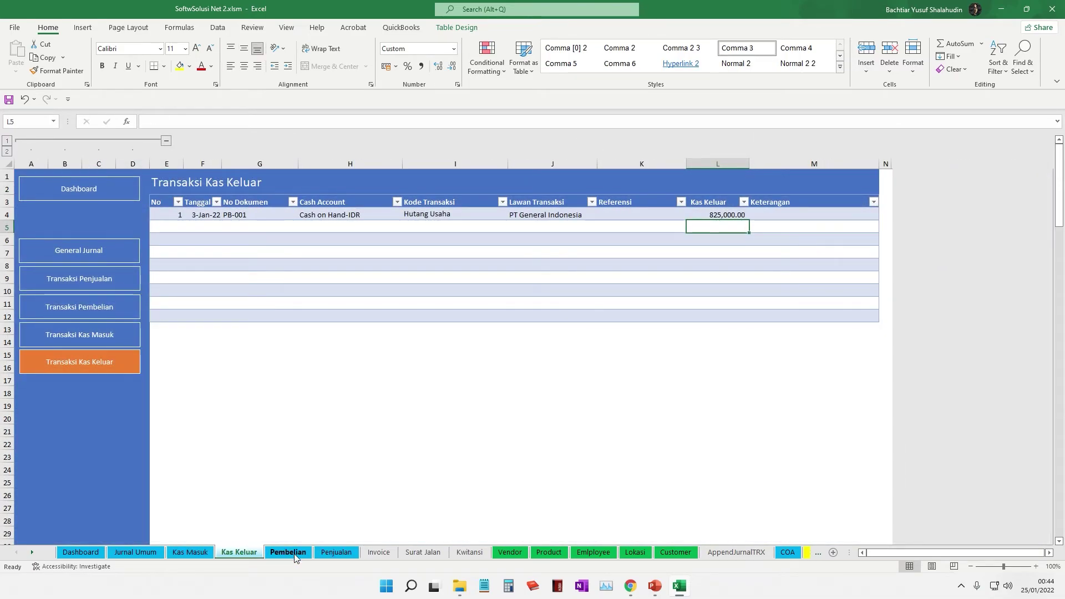
click(32, 554)
click(32, 553)
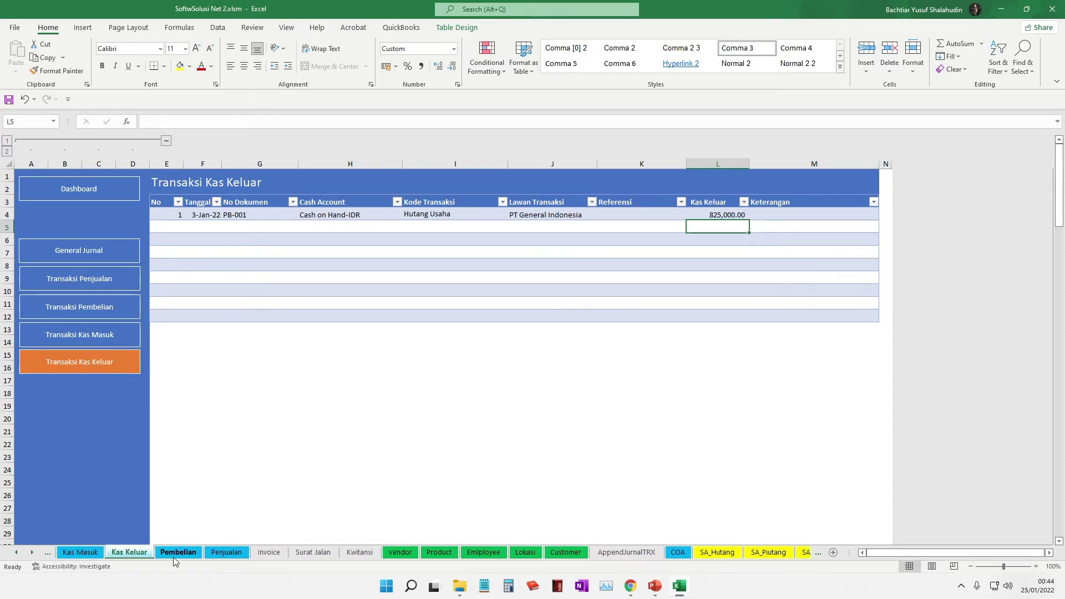
click(198, 554)
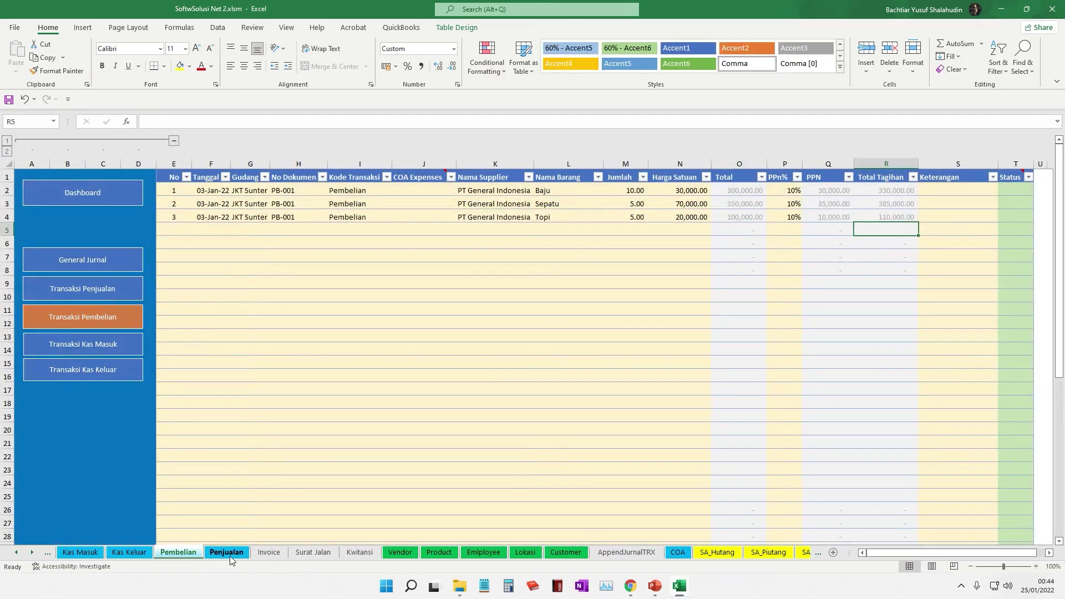
click(230, 557)
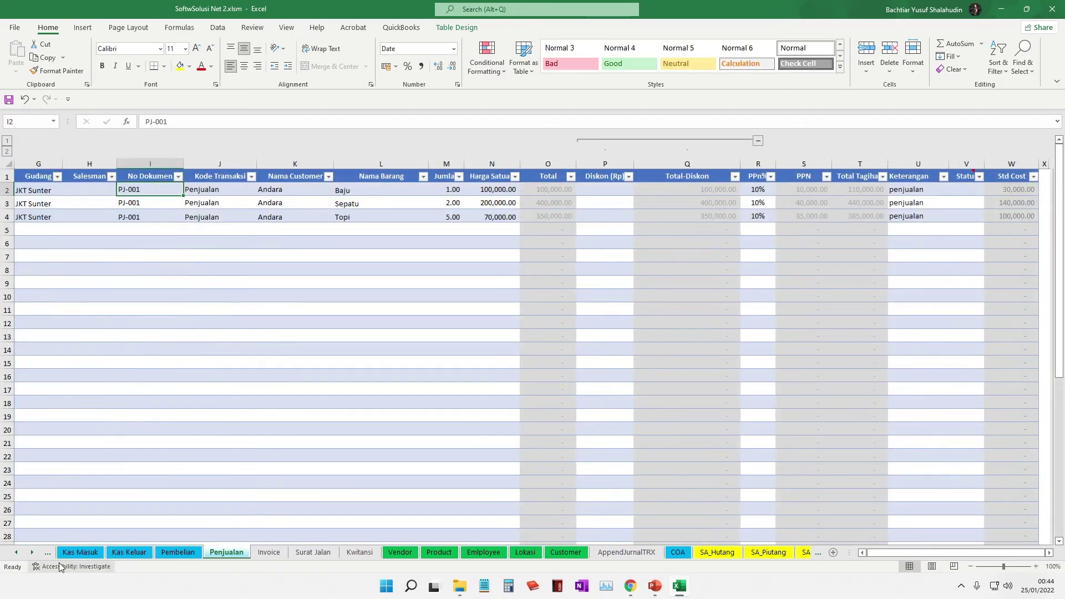
Examine the cost of goods sold entries on the JurnalCOGS sheet and the formula behind the Price Variance debit for Penjualan
click(32, 554)
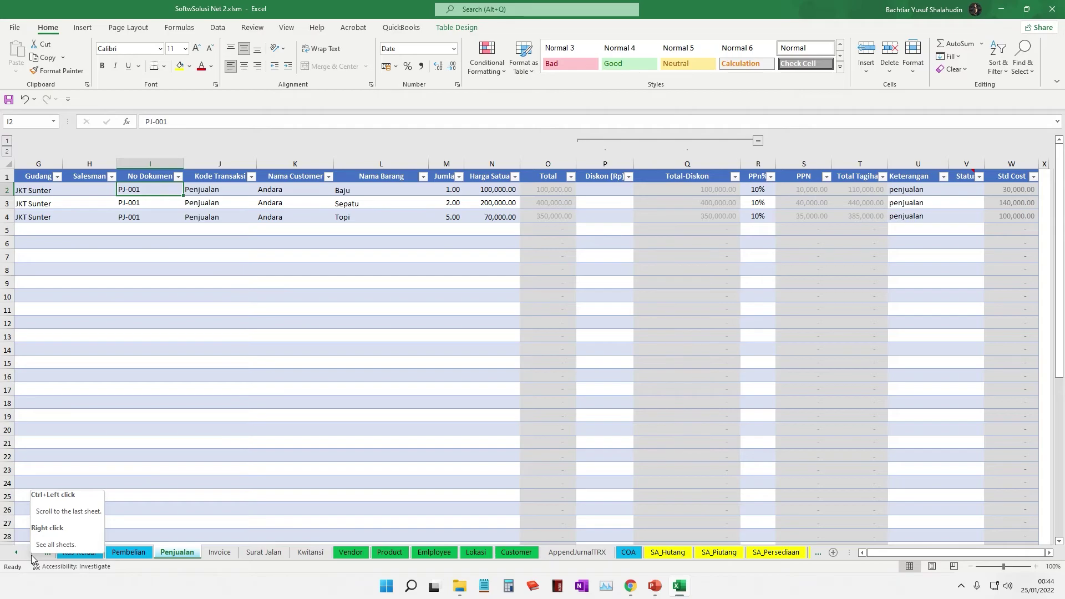
click(33, 553)
click(32, 553)
click(32, 553)
click(32, 553)
click(32, 553)
click(32, 553)
click(32, 555)
click(32, 556)
click(32, 556)
click(31, 556)
click(32, 555)
click(32, 555)
click(31, 556)
click(32, 555)
click(32, 553)
click(32, 554)
click(32, 554)
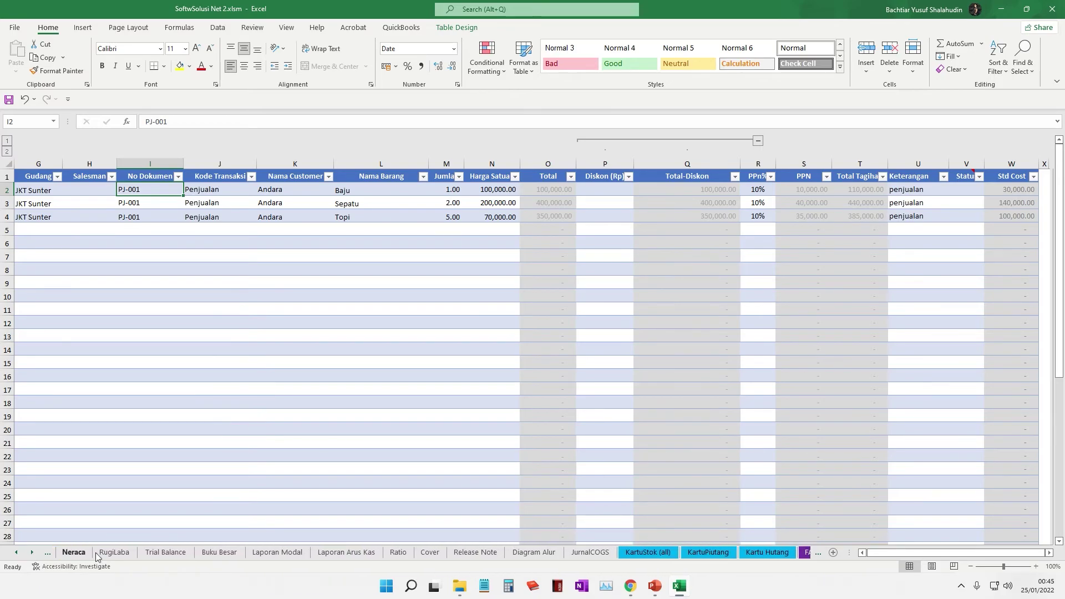
click(591, 553)
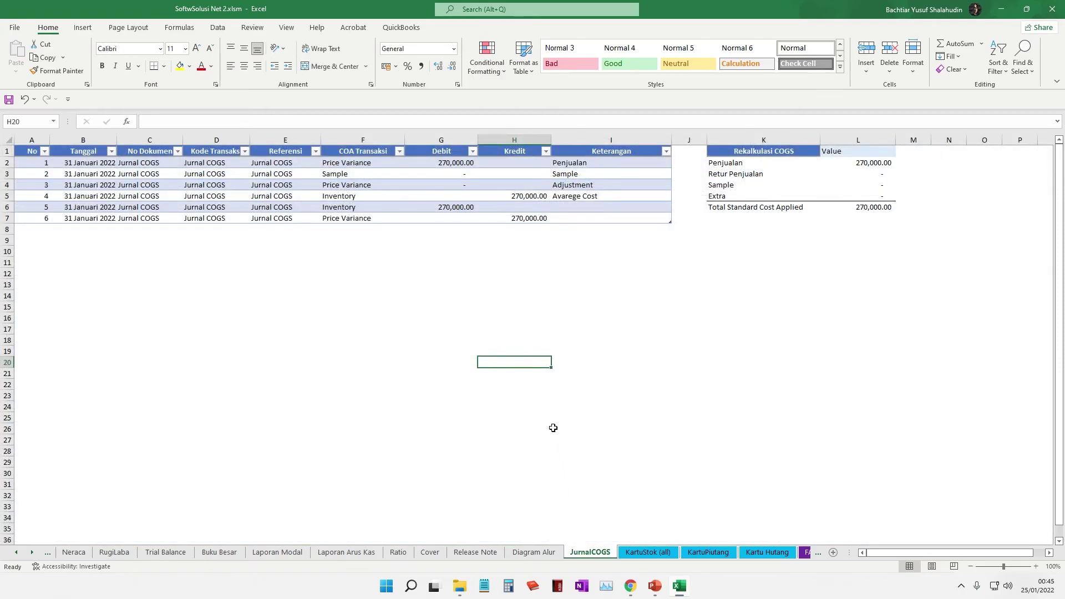
click(446, 167)
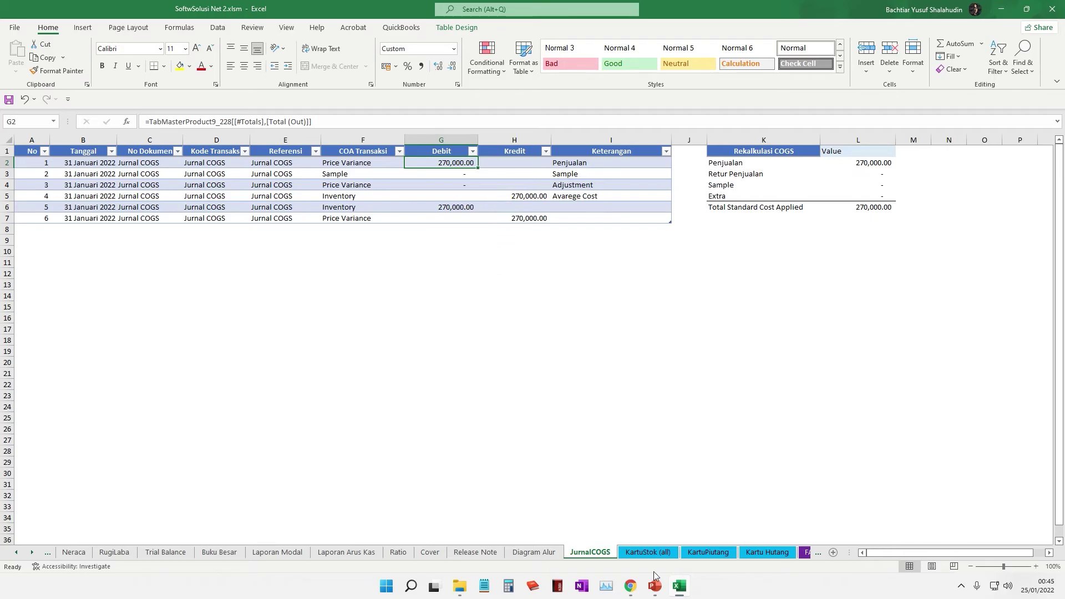
Examine the Pembelian, Penjualan and Saldo Akhir columns of the stock card on the KartuStok (all) sheet
click(648, 553)
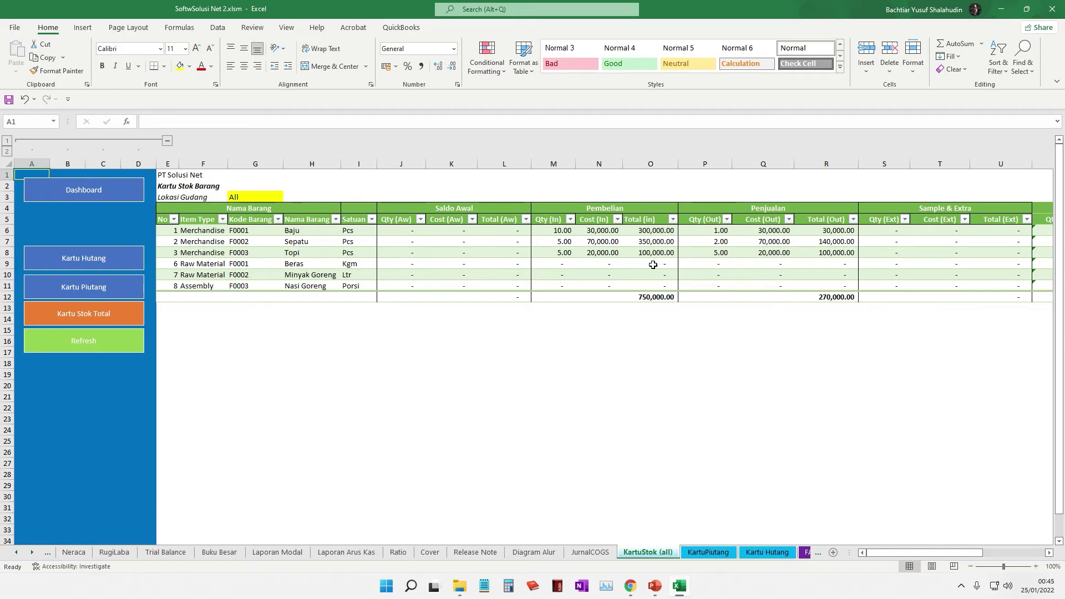
drag(891, 552, 908, 551)
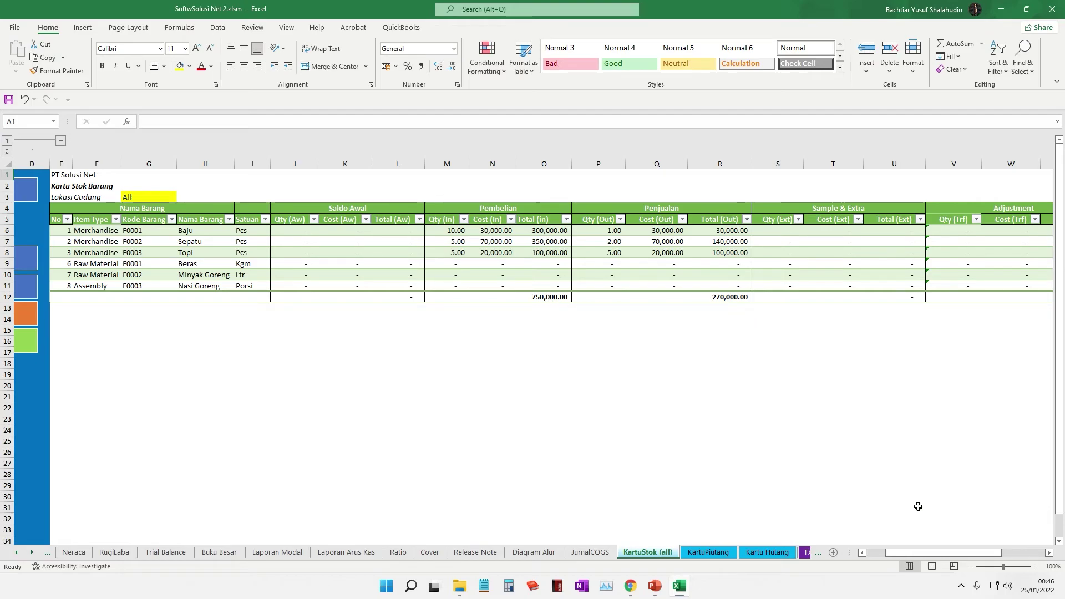
drag(948, 552, 992, 552)
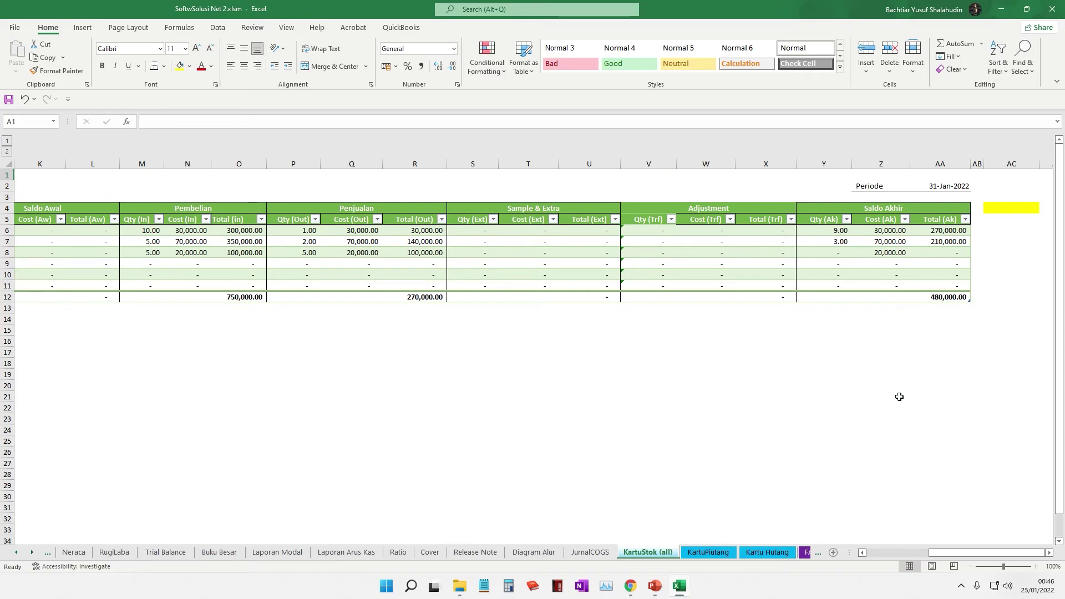
mouse_move(965, 553)
mouse_down()
mouse_move(900, 552)
mouse_move(953, 539)
mouse_up()
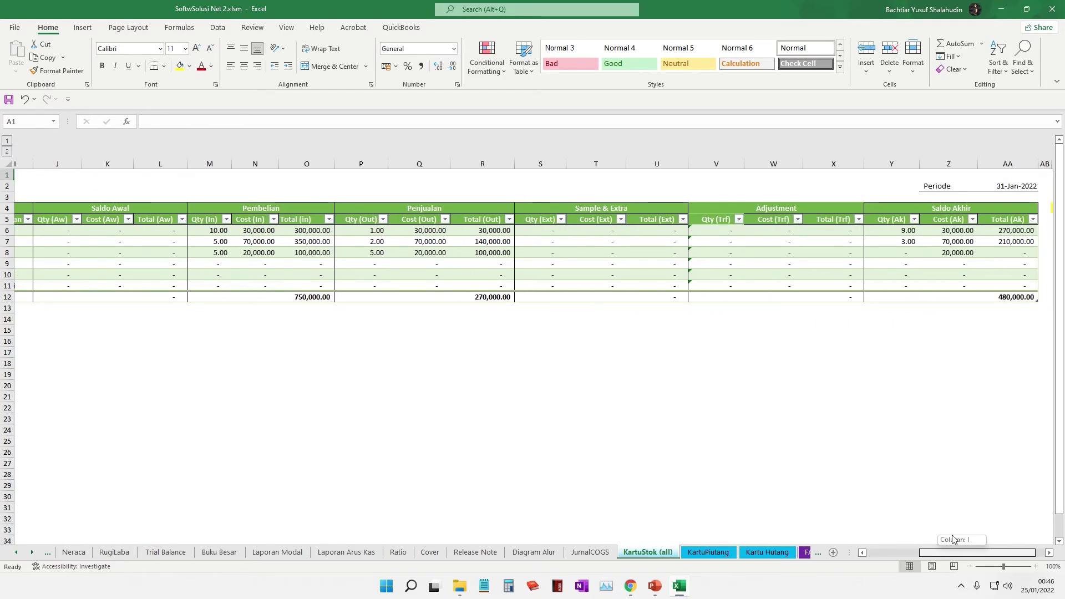
drag(954, 539, 934, 532)
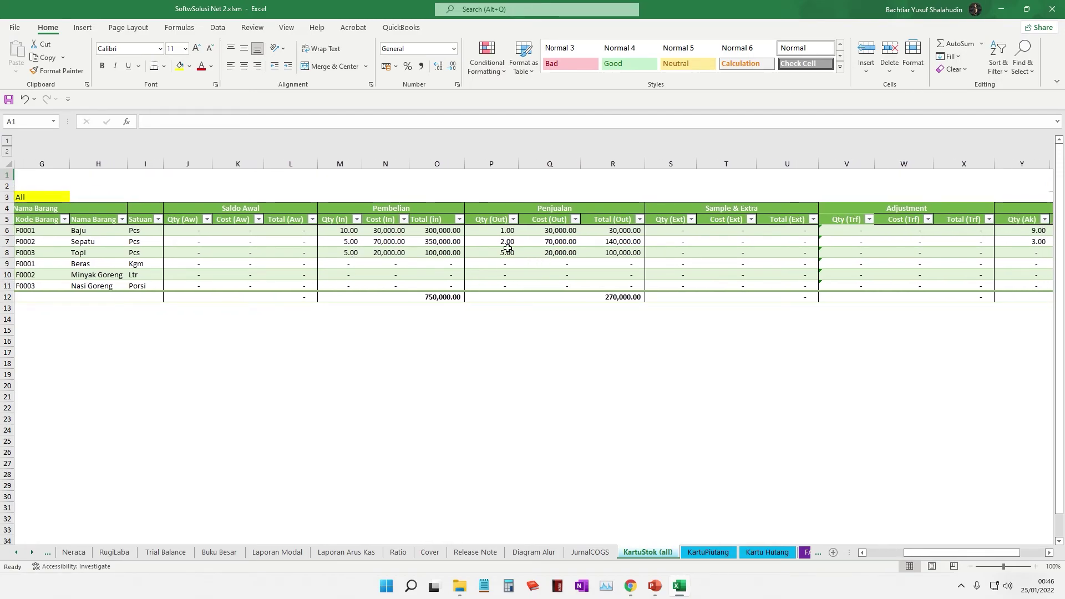
drag(954, 553, 979, 552)
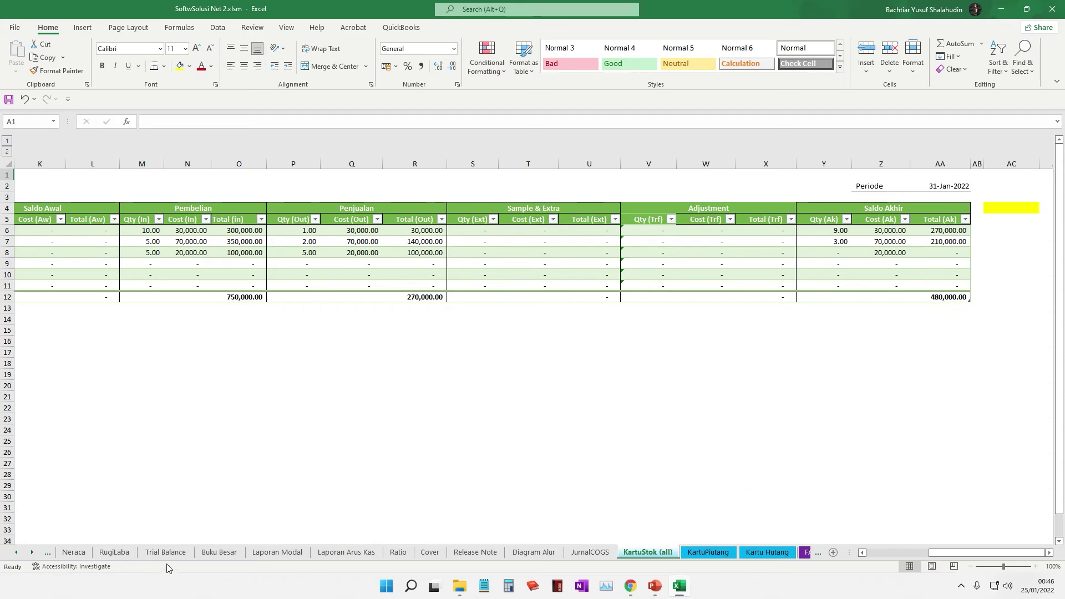
Compare Persediaan on the Neraca sheet with the stock card, and review the RugiLaba report down to Laba Bersih
click(75, 553)
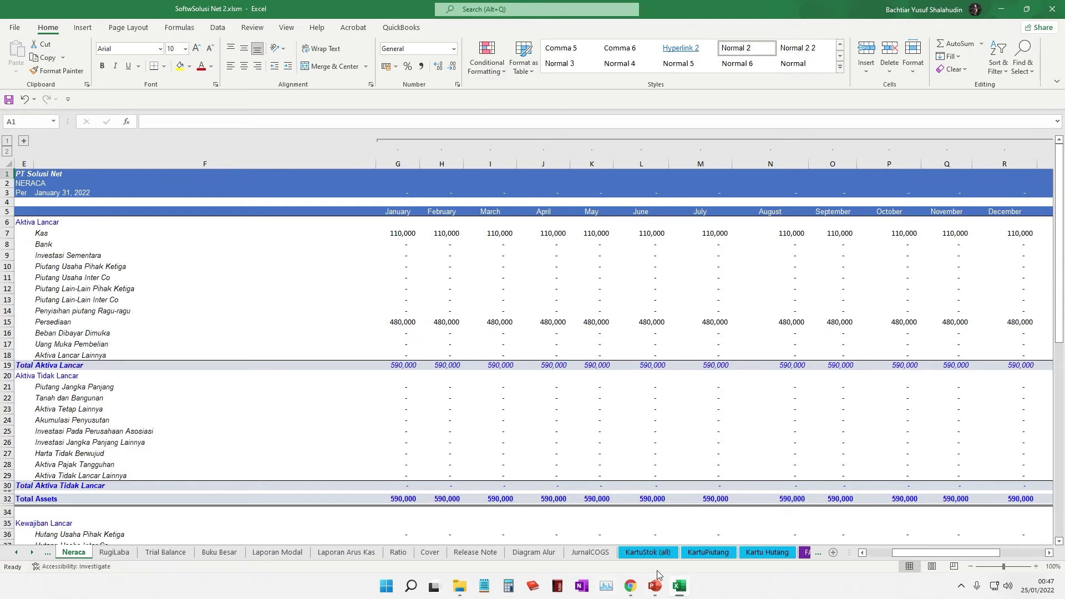
click(659, 554)
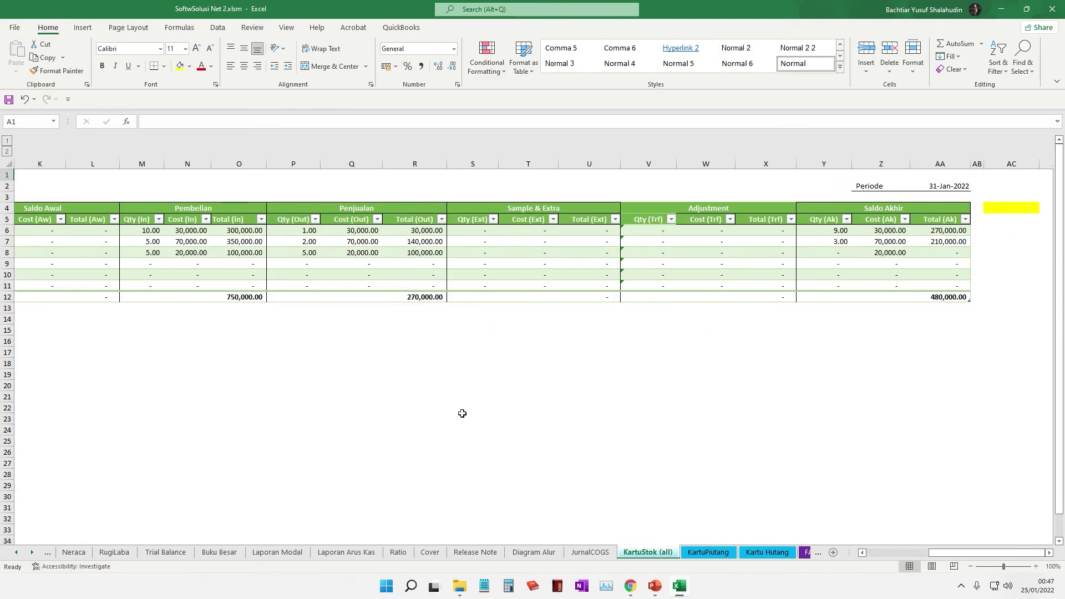
click(114, 552)
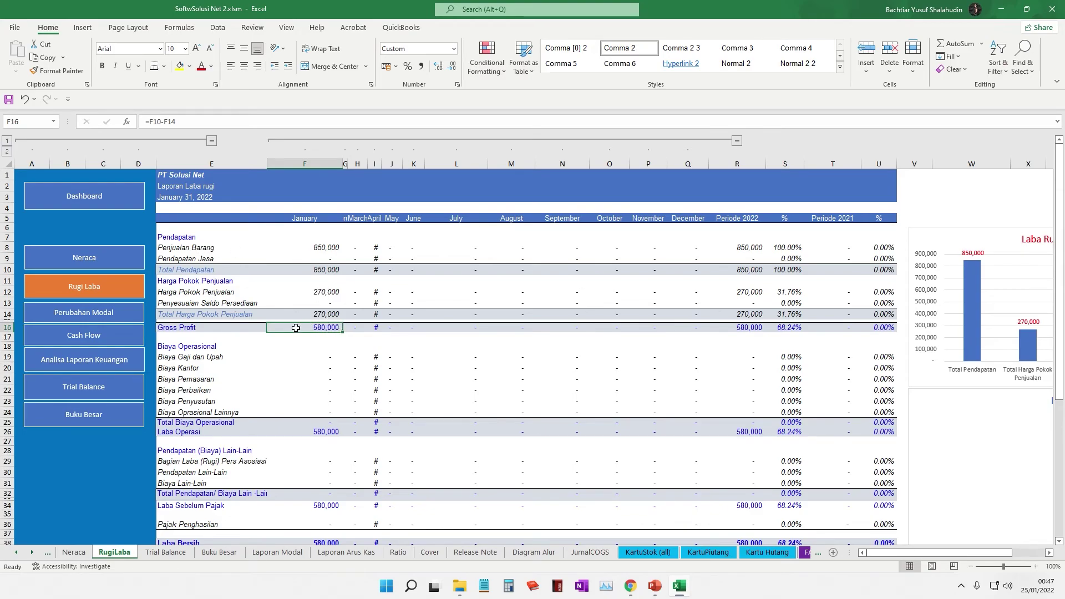
scroll(336, 429, down, 4)
scroll(335, 429, up, 4)
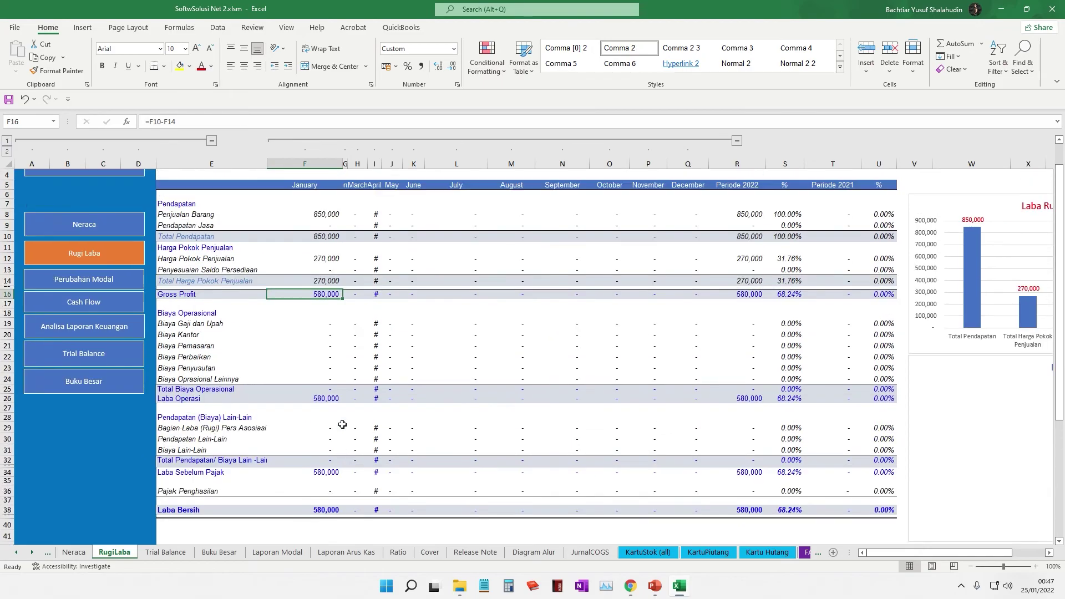
Review the customer balances on the KartuPiutang sheet and the vendor balances on the Kartu Hutang sheet
click(723, 556)
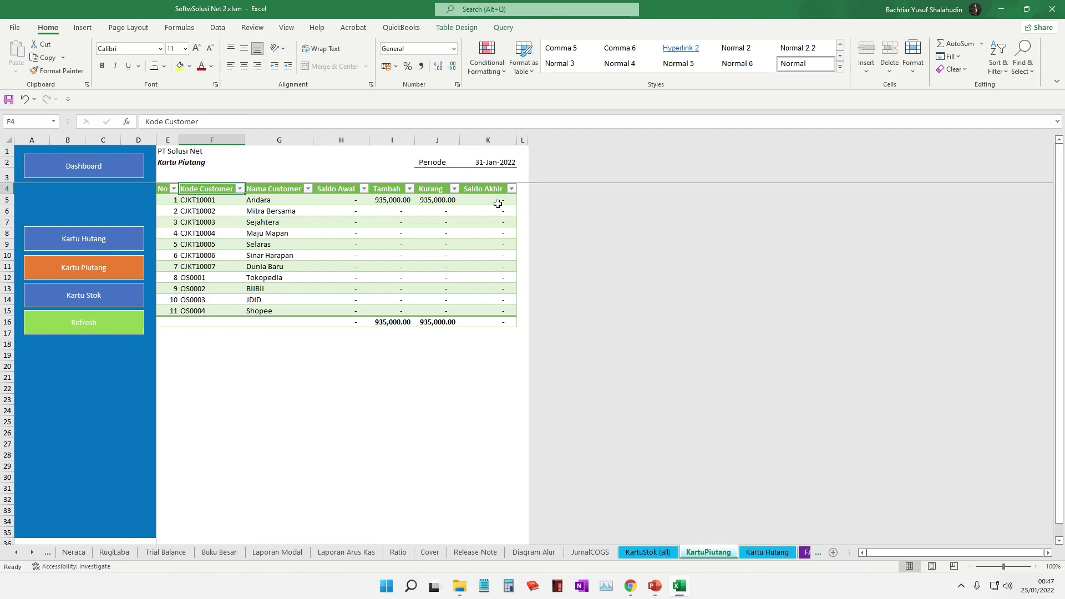
click(775, 553)
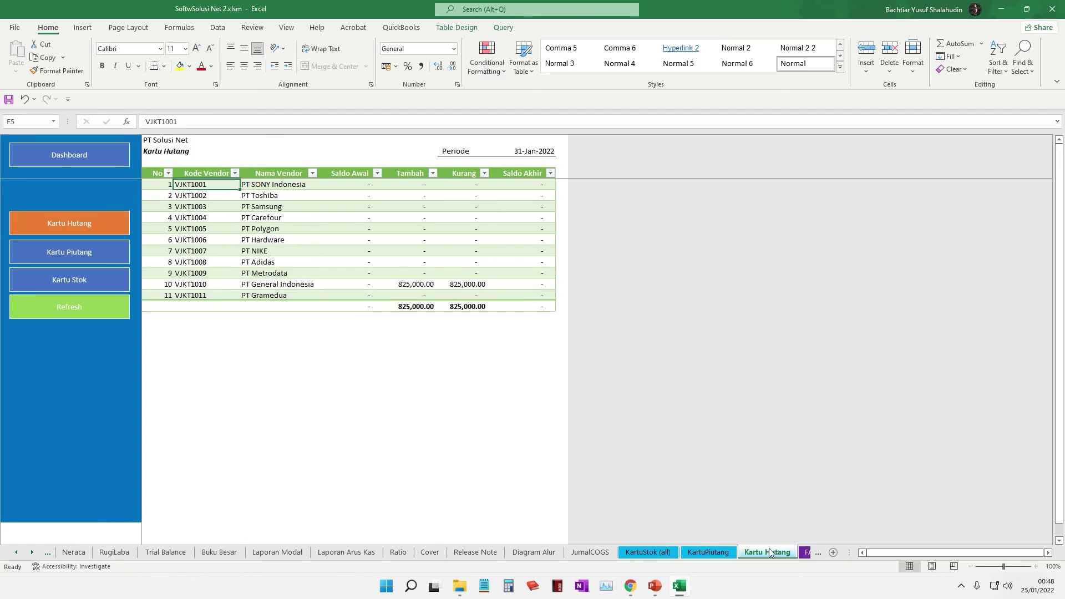
click(716, 555)
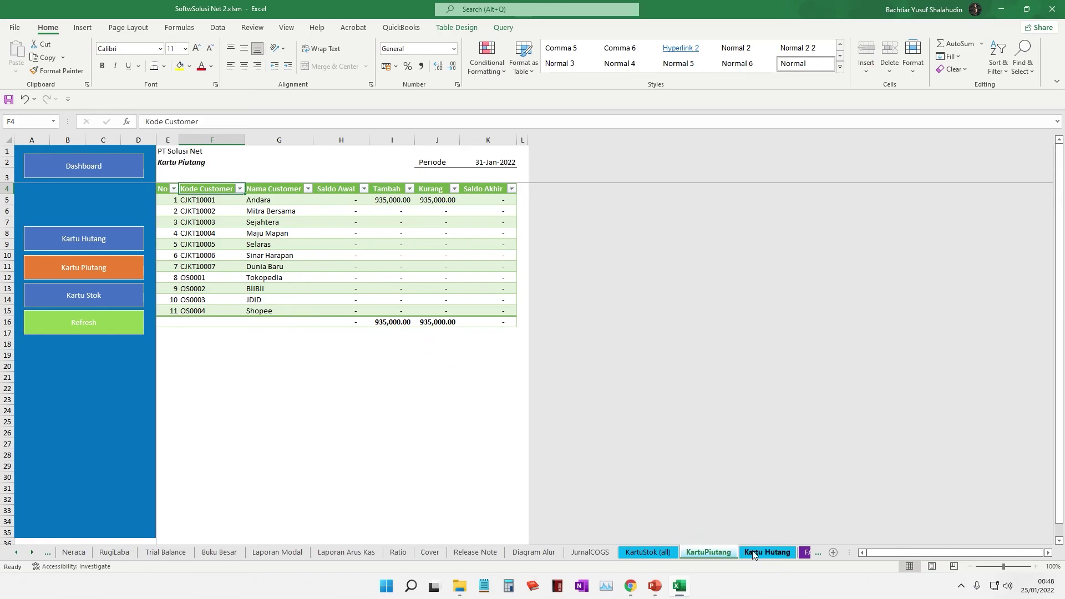
click(774, 552)
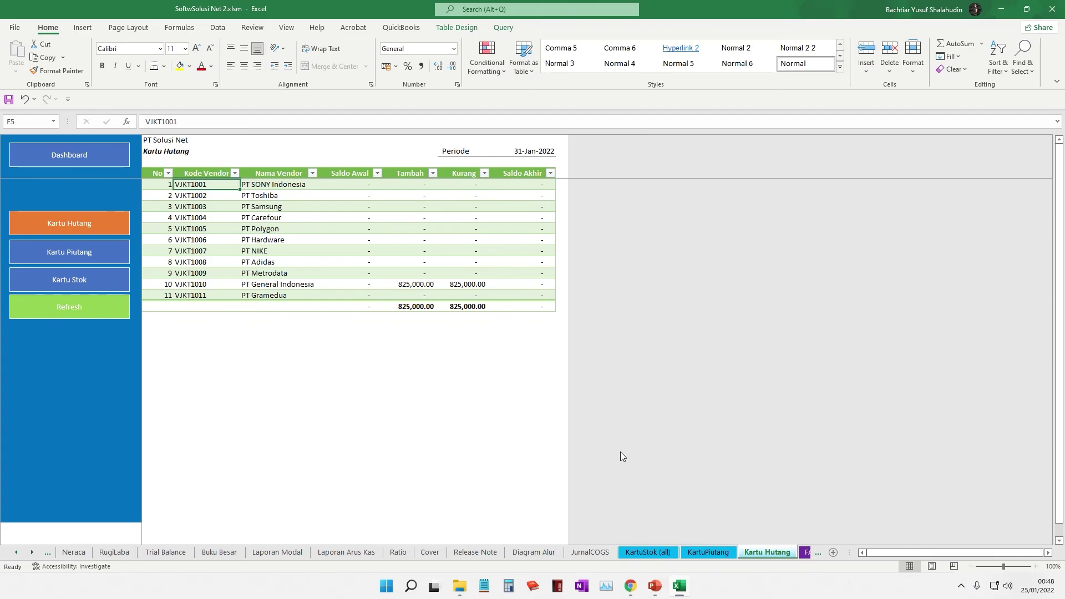
click(699, 552)
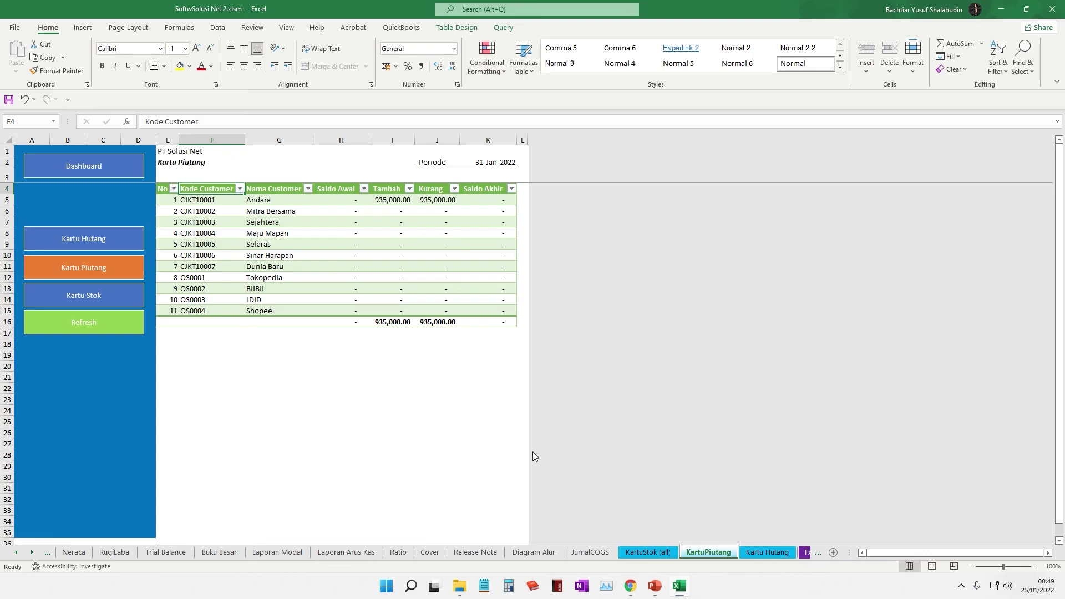
Revisit the JurnalCOGS and KartuStok (all) sheets and return to the Dashboard sheet
click(646, 552)
click(598, 557)
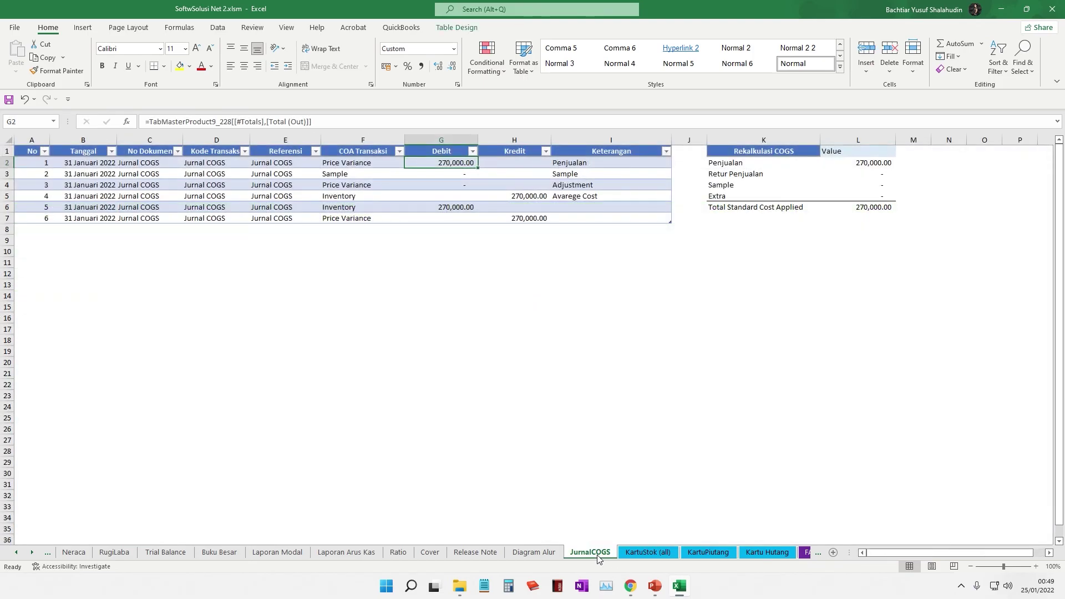
click(644, 552)
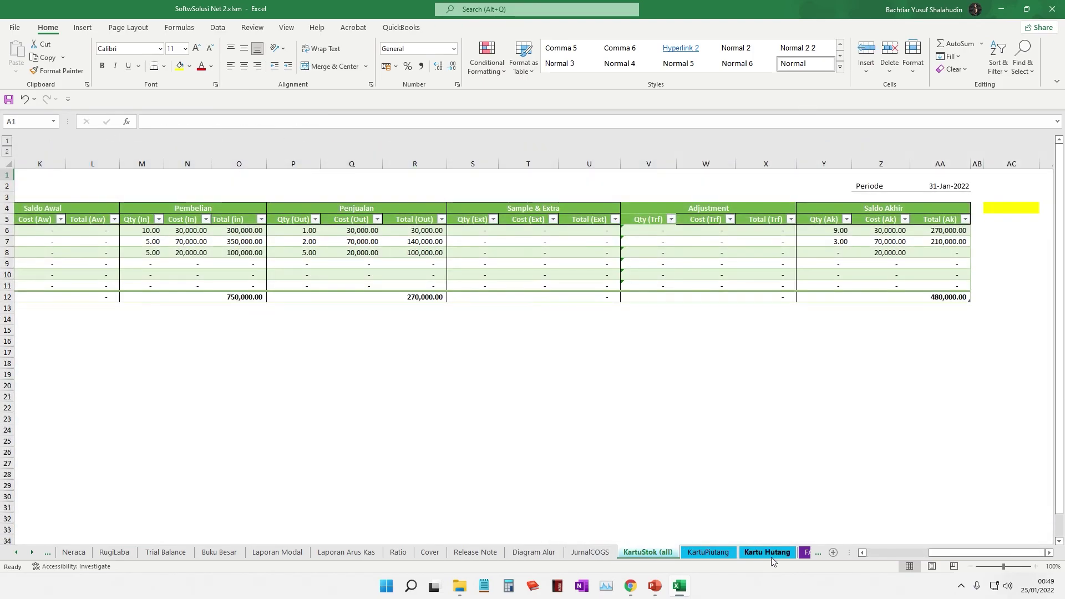
click(17, 552)
click(16, 553)
click(17, 553)
click(16, 552)
click(16, 553)
click(17, 553)
click(17, 552)
click(17, 552)
click(18, 553)
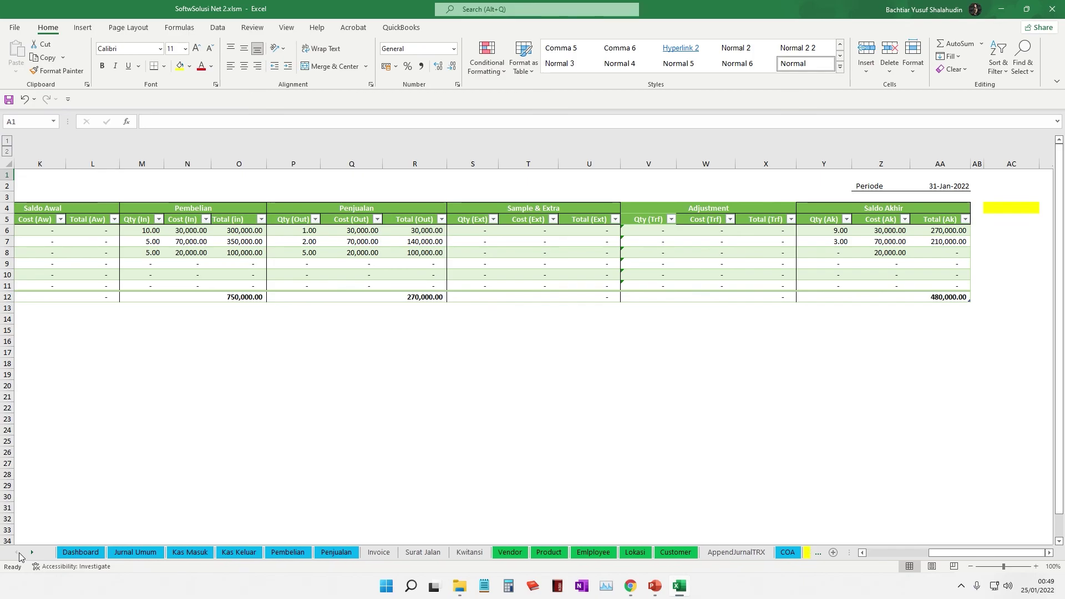
click(81, 552)
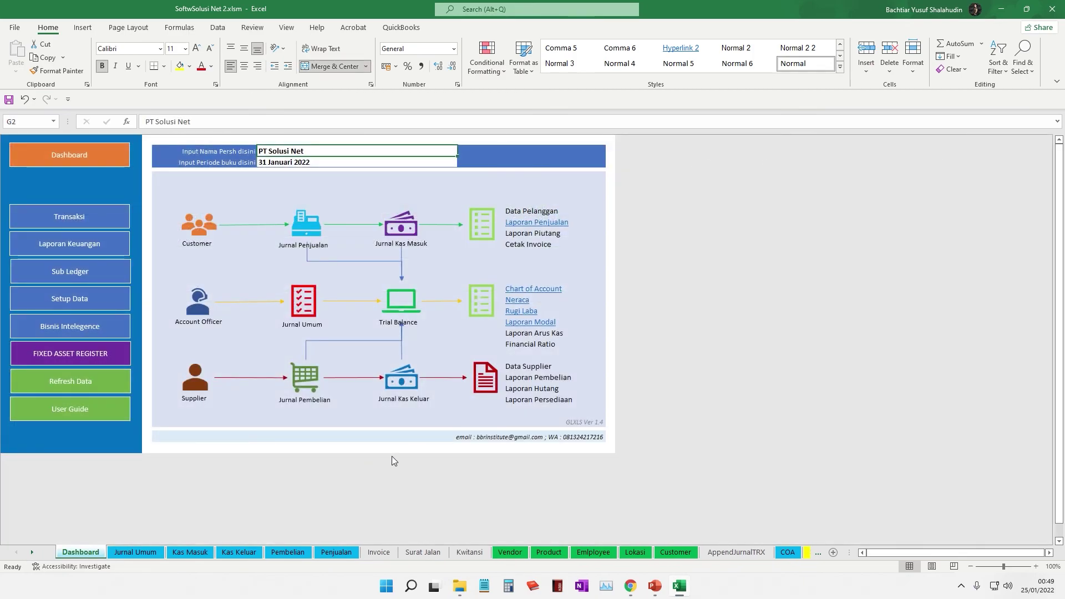